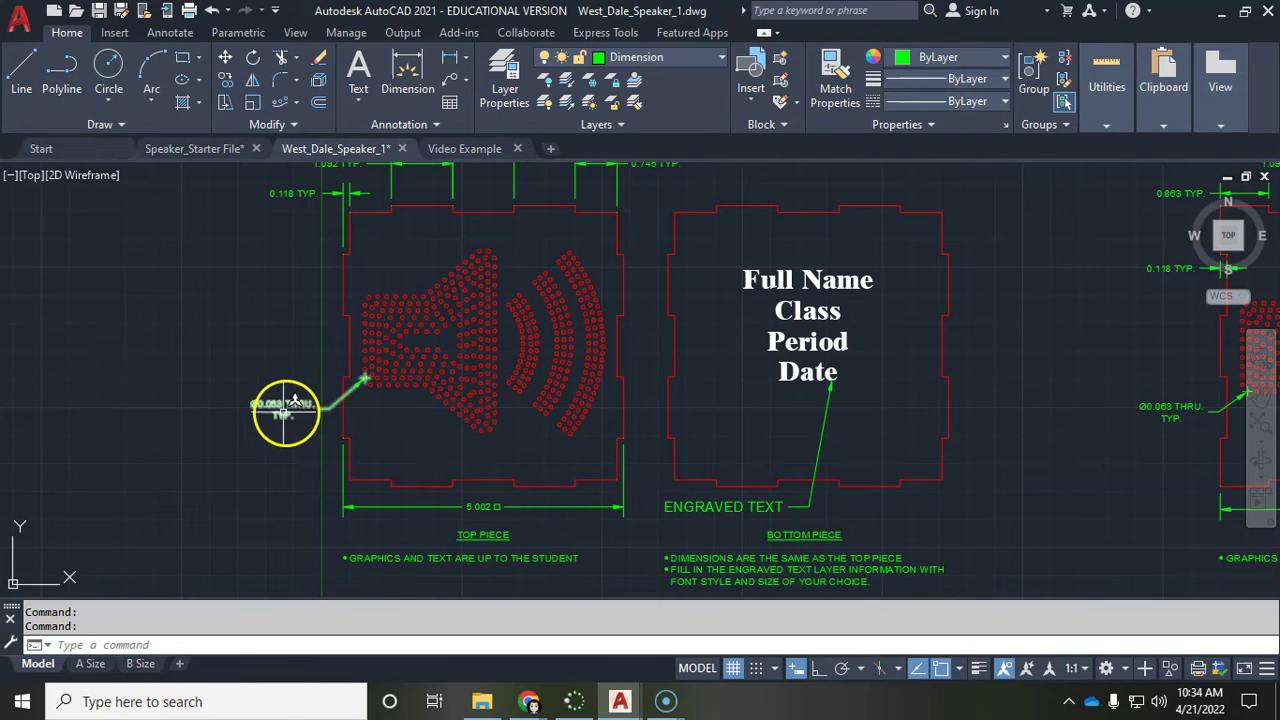
Step: Examine the speaker-shaped hole pattern and its hole-diameter callout on the top piece
{"action": "scroll", "coordinate": [279, 410], "scroll_direction": "up", "scroll_amount": 2}
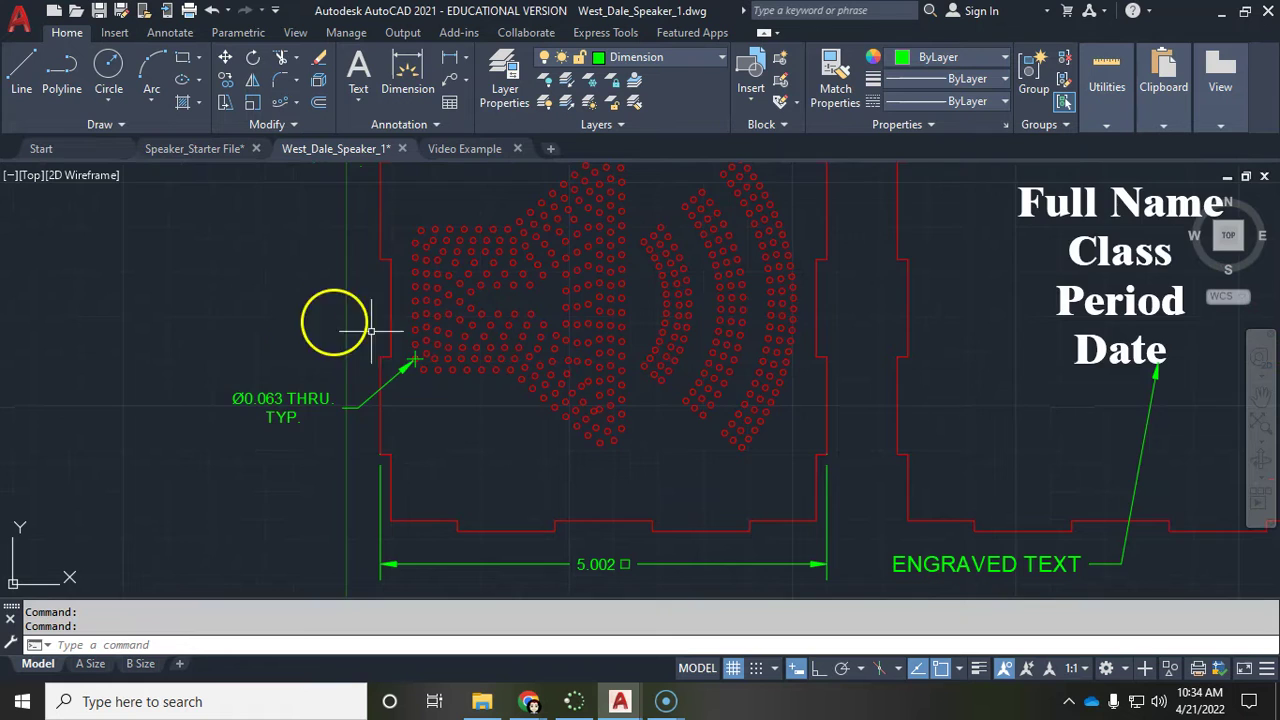
{"action": "scroll", "coordinate": [410, 368], "scroll_direction": "down", "scroll_amount": 2}
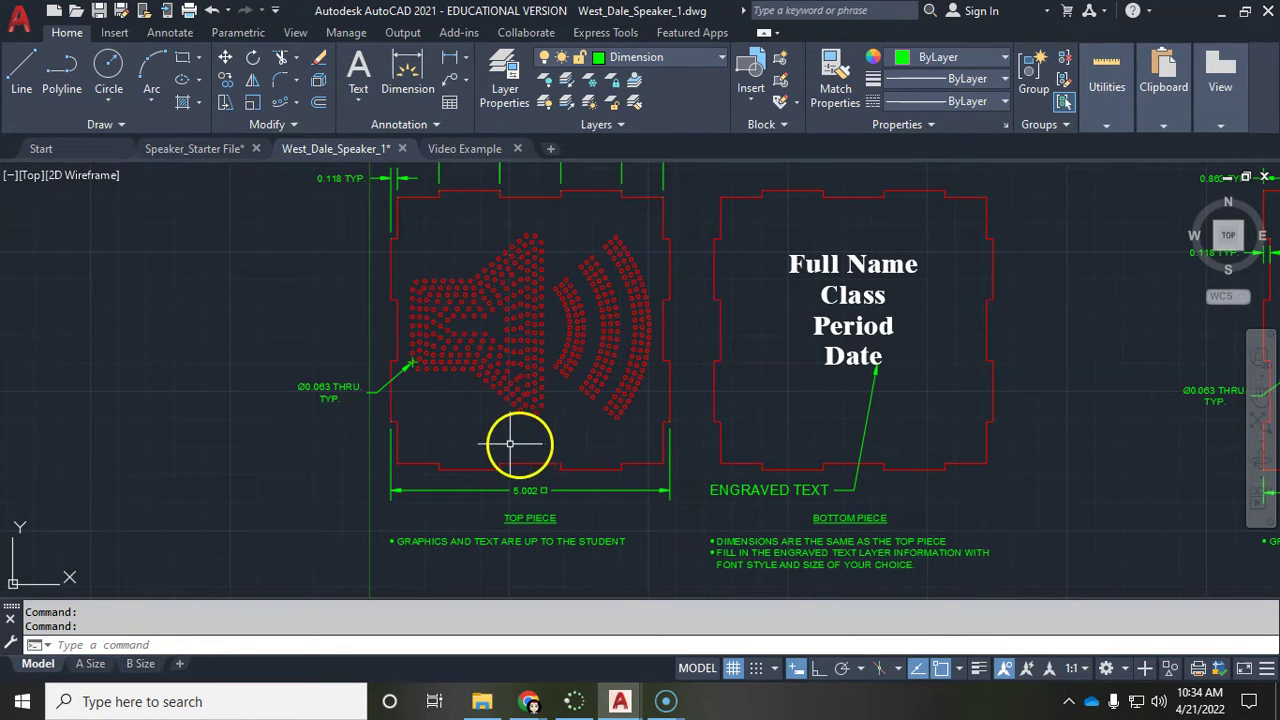
{"action": "scroll", "coordinate": [318, 420], "scroll_direction": "up", "scroll_amount": 2}
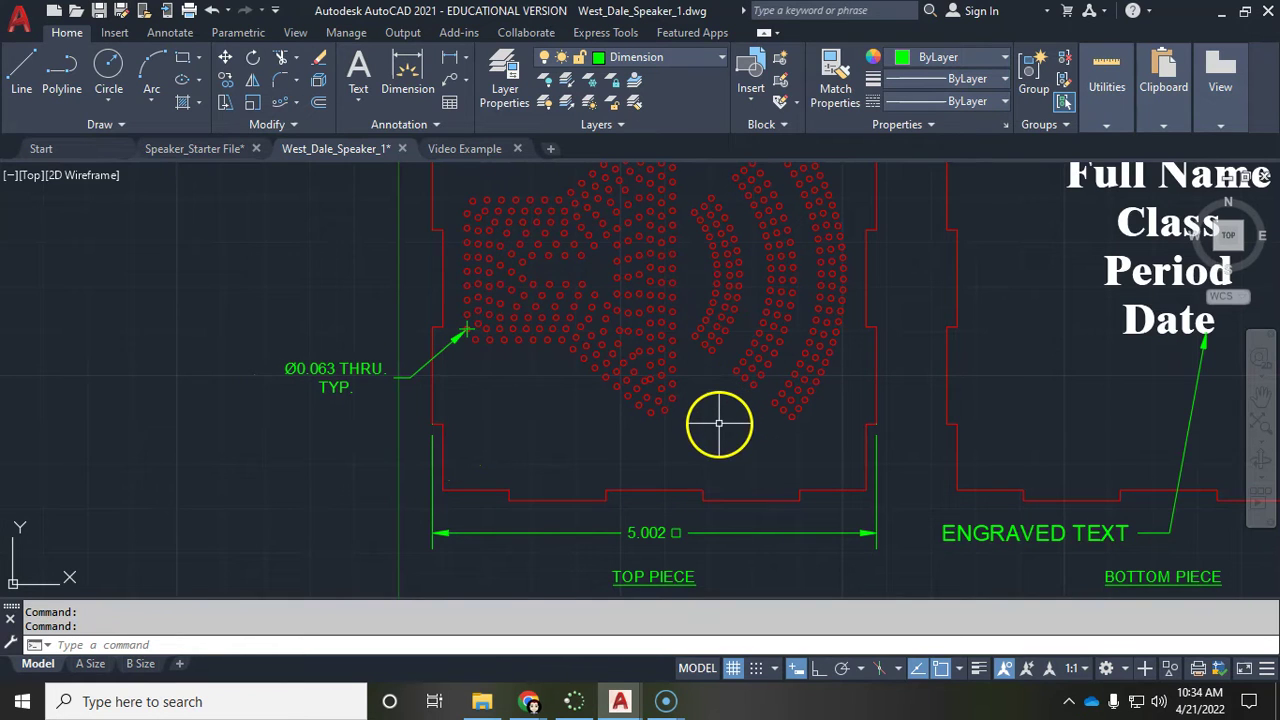
{"action": "scroll", "coordinate": [714, 423], "scroll_direction": "down", "scroll_amount": 2}
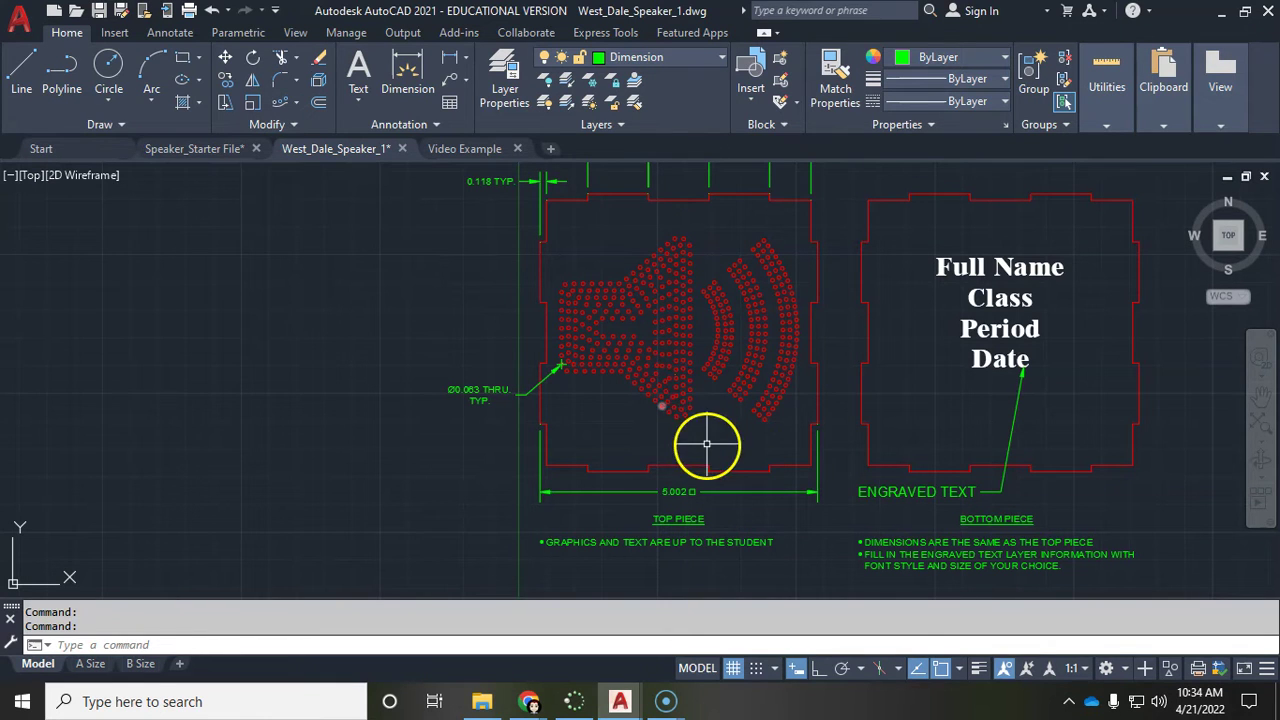
{"action": "scroll", "coordinate": [580, 389], "scroll_direction": "up", "scroll_amount": 5}
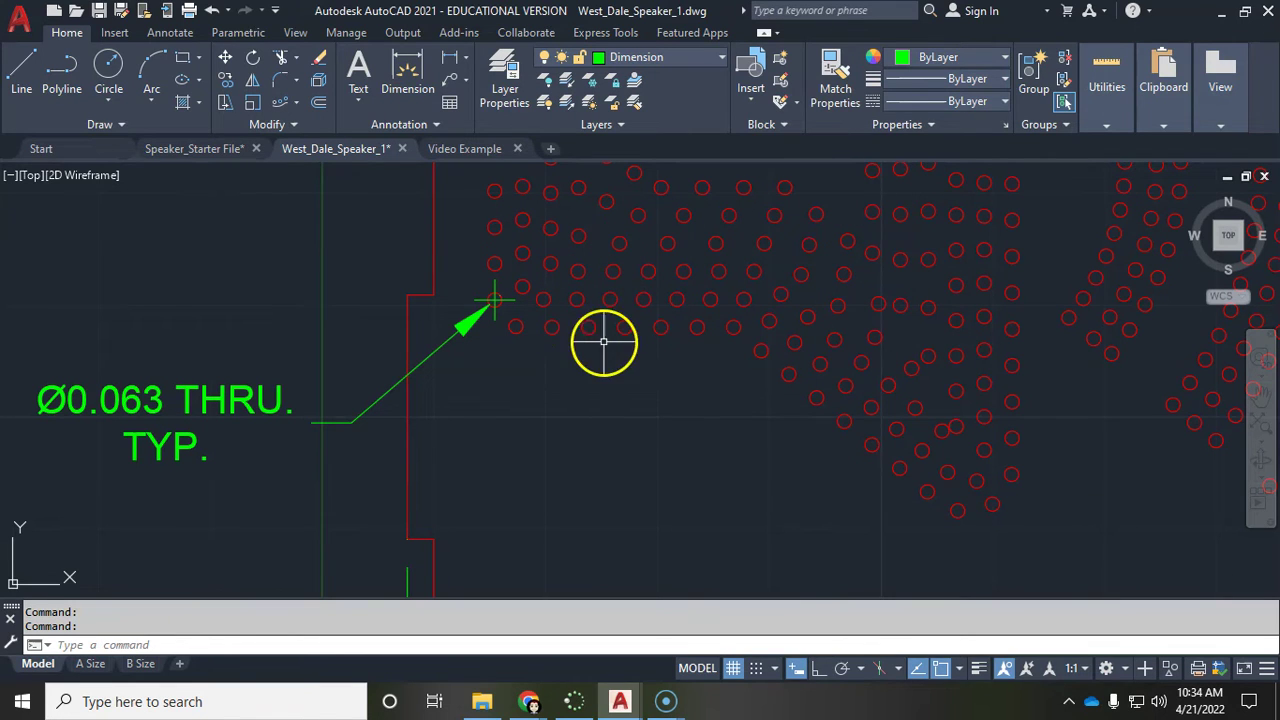
{"action": "scroll", "coordinate": [663, 483], "scroll_direction": "down", "scroll_amount": 6}
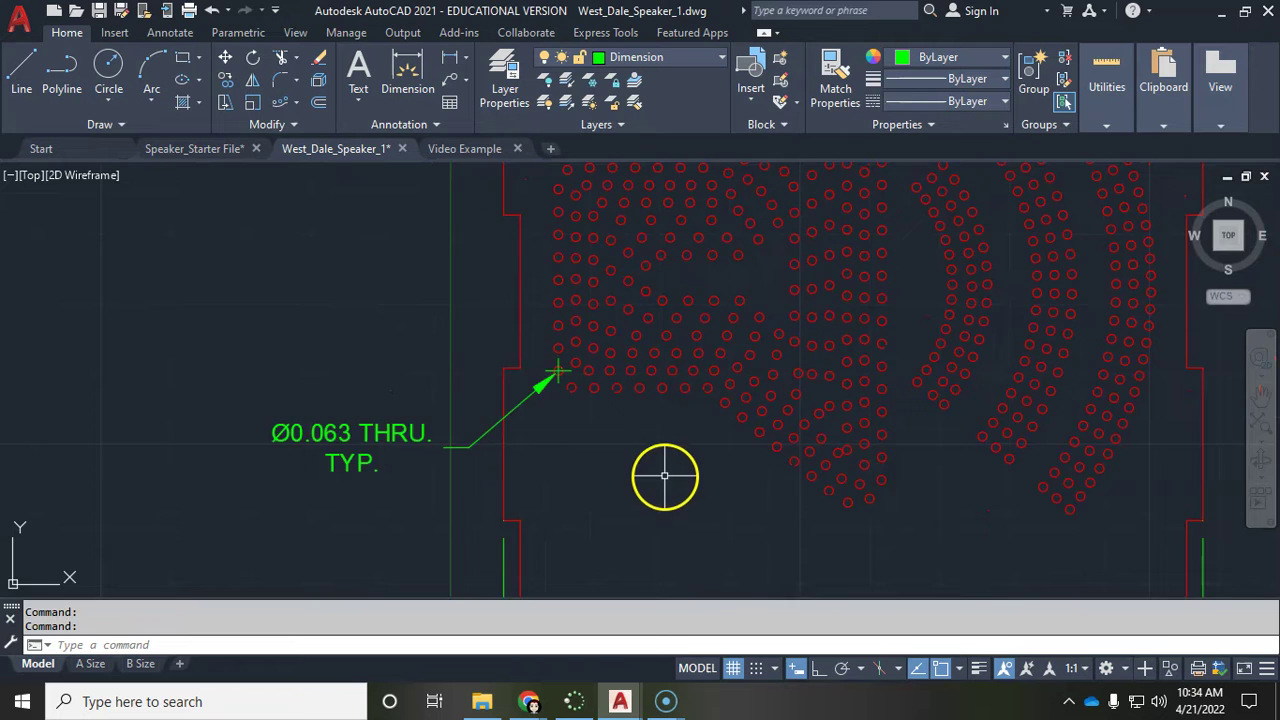
{"action": "middle_click_drag", "start_coordinate": [722, 462], "coordinate": [478, 366]}
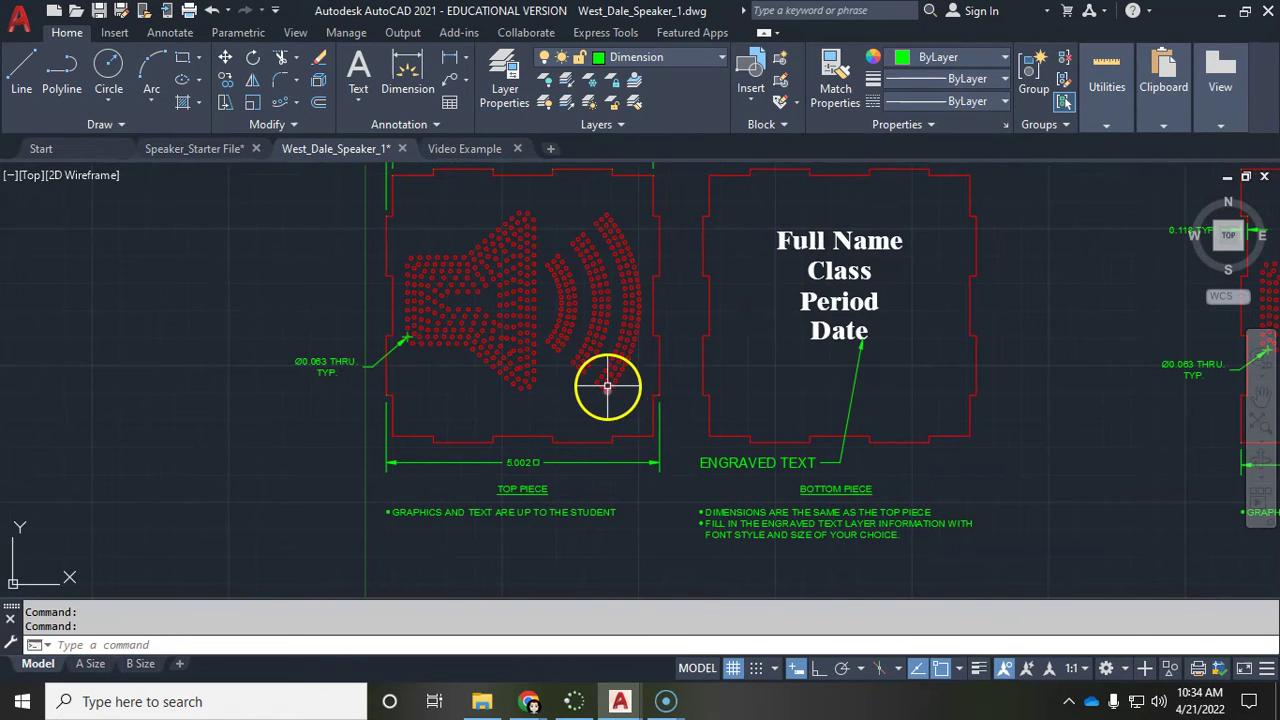
{"action": "scroll", "coordinate": [580, 380], "scroll_direction": "down", "scroll_amount": 5}
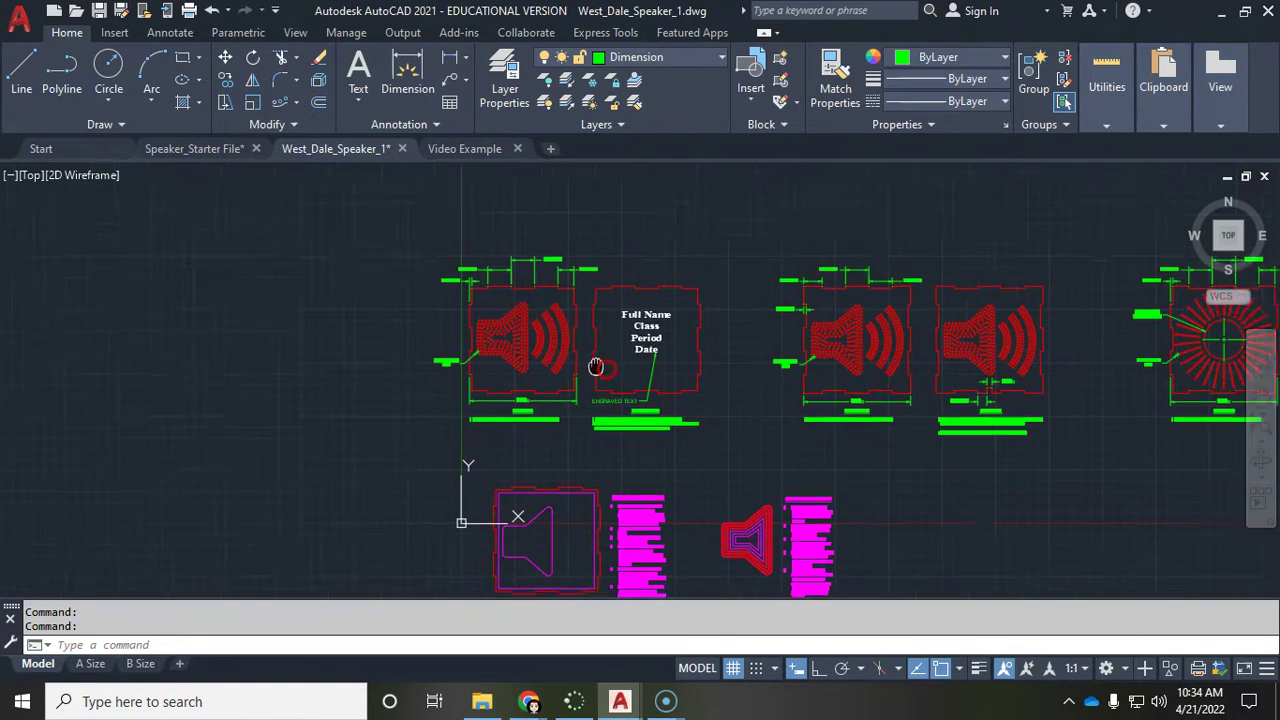
Step: Examine the front, back, left and right piece drawings, ending with the radial hole patterns around the speaker holes
{"action": "middle_click_drag", "start_coordinate": [597, 366], "coordinate": [455, 324]}
{"action": "scroll", "coordinate": [380, 343], "scroll_direction": "up", "scroll_amount": 3}
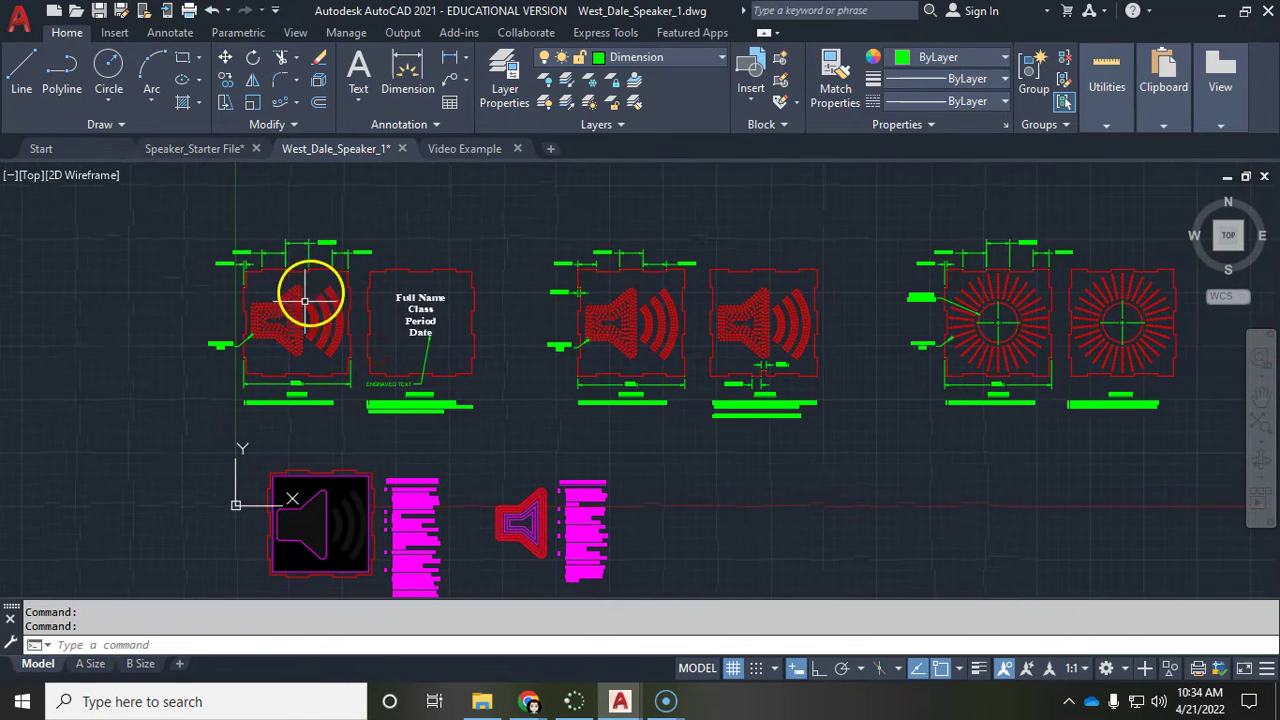
{"action": "middle_click_drag", "start_coordinate": [857, 387], "coordinate": [691, 388]}
{"action": "scroll", "coordinate": [694, 375], "scroll_direction": "up", "scroll_amount": 2}
{"action": "middle_click_drag", "start_coordinate": [788, 363], "coordinate": [592, 382]}
{"action": "scroll", "coordinate": [1011, 366], "scroll_direction": "down", "scroll_amount": 4}
{"action": "scroll", "coordinate": [843, 371], "scroll_direction": "up", "scroll_amount": 4}
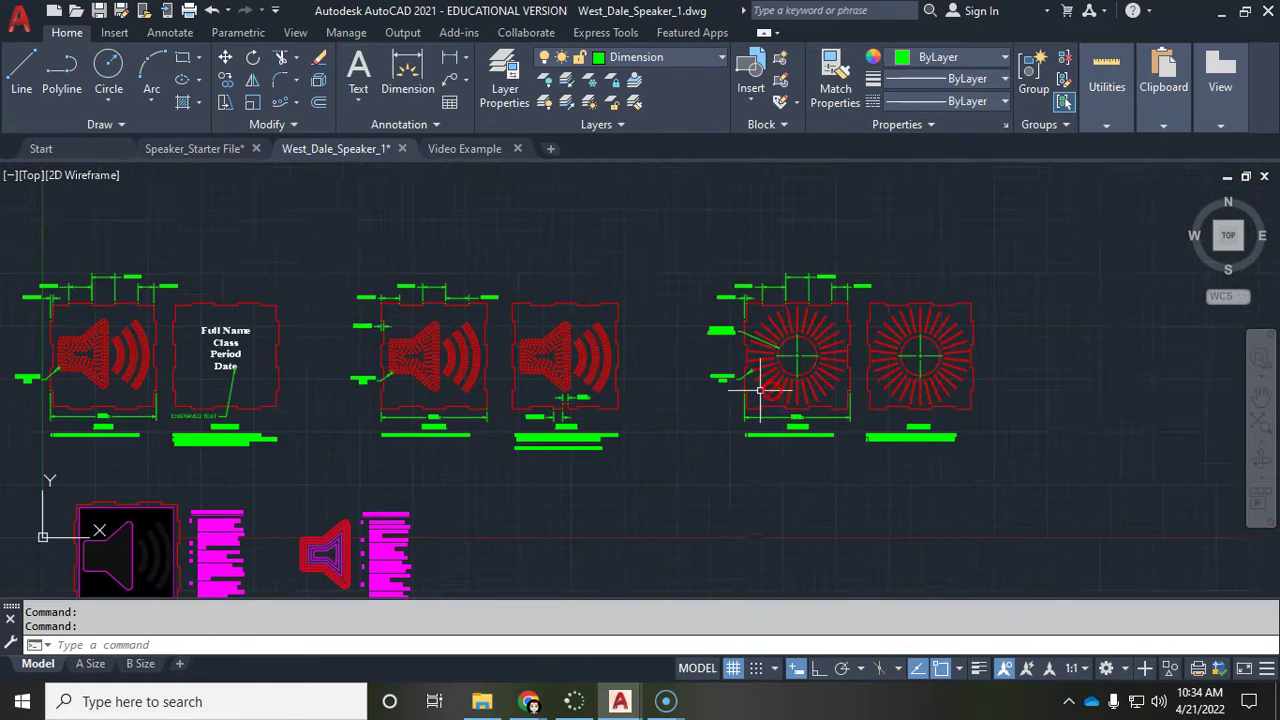
{"action": "middle_click_drag", "start_coordinate": [894, 306], "coordinate": [730, 366]}
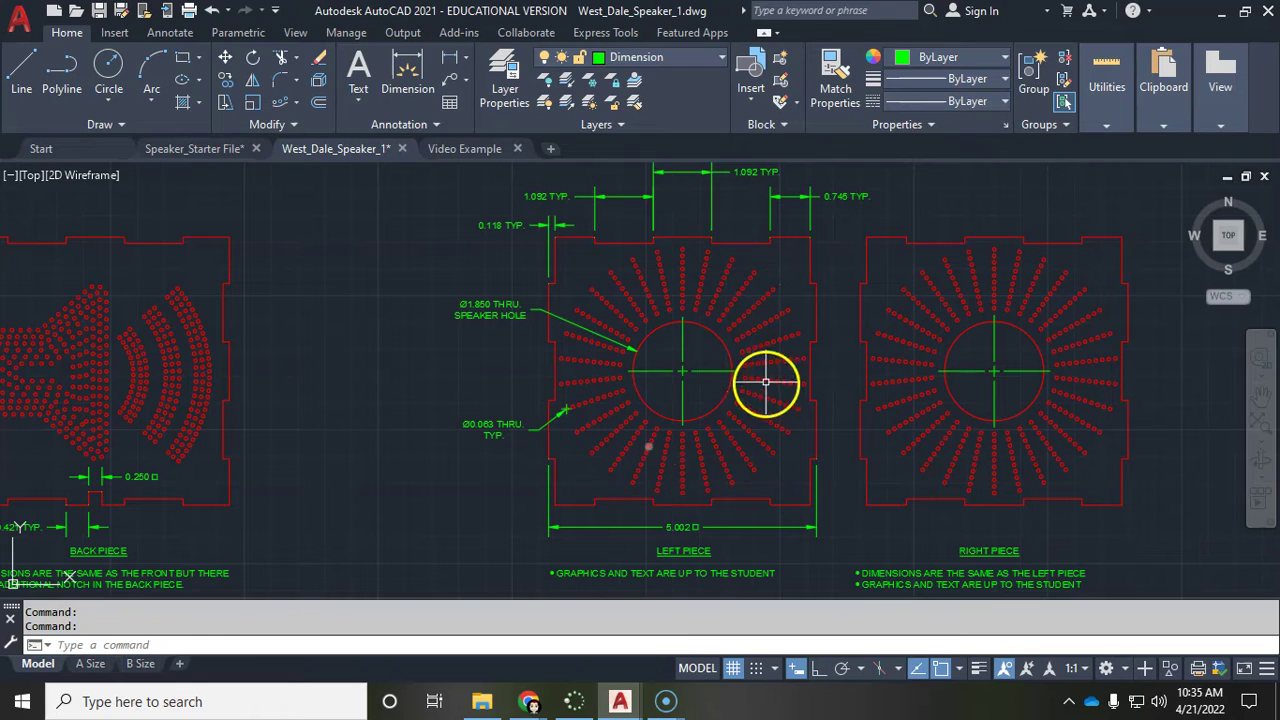
{"action": "scroll", "coordinate": [540, 405], "scroll_direction": "down", "scroll_amount": 3}
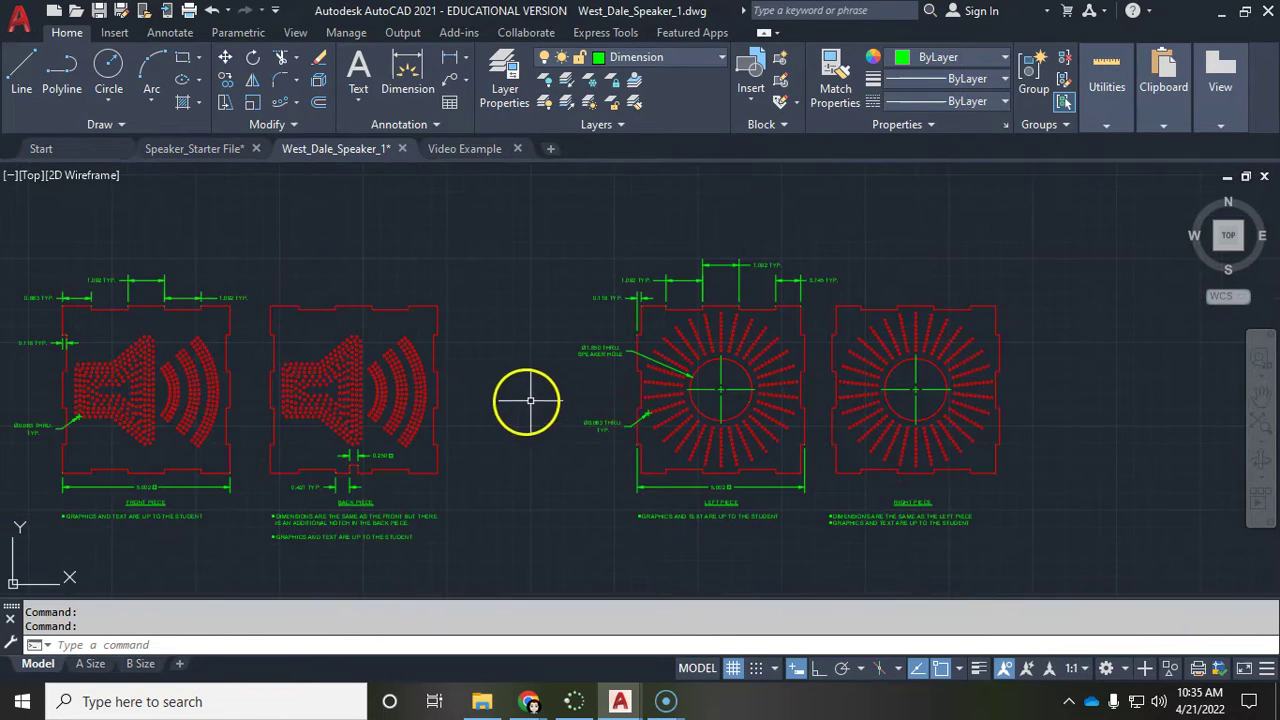
Step: Compare the graphics on the top and bottom, front and back, and left and right piece pairs
{"action": "middle_click_drag", "start_coordinate": [530, 401], "coordinate": [854, 374]}
{"action": "middle_click_drag", "start_coordinate": [404, 398], "coordinate": [654, 400]}
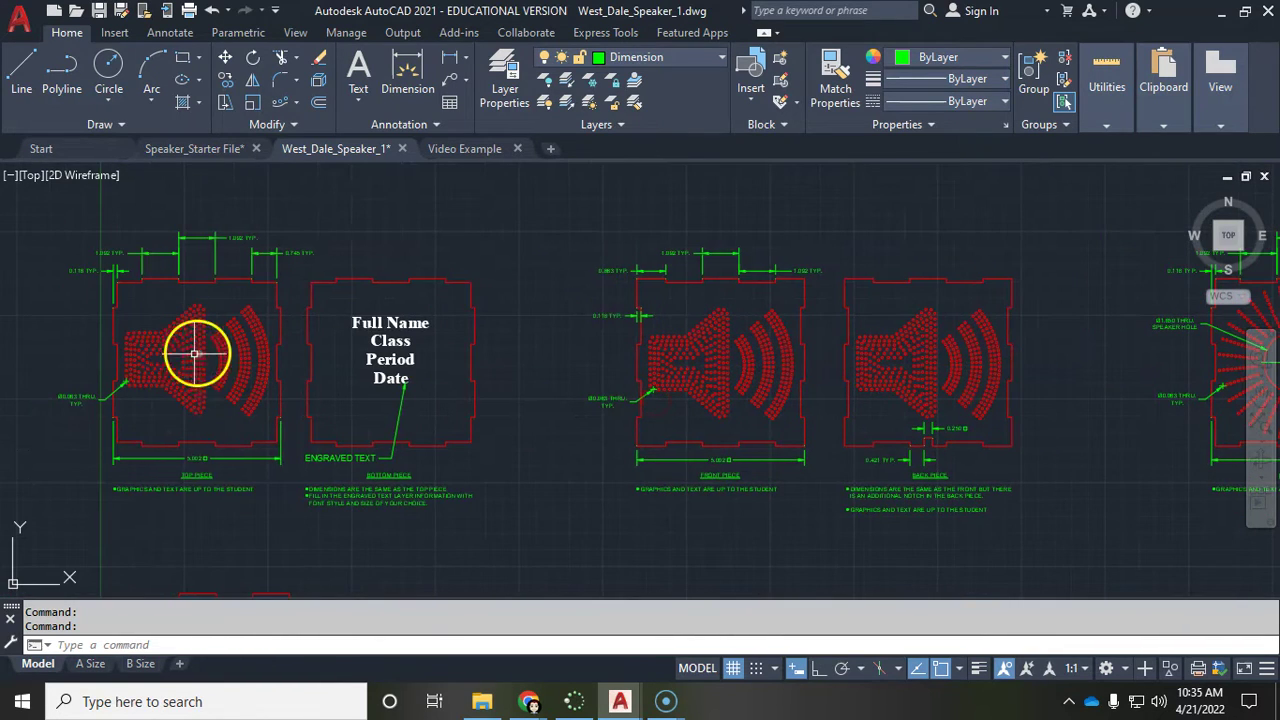
{"action": "middle_click_drag", "start_coordinate": [1045, 377], "coordinate": [488, 380]}
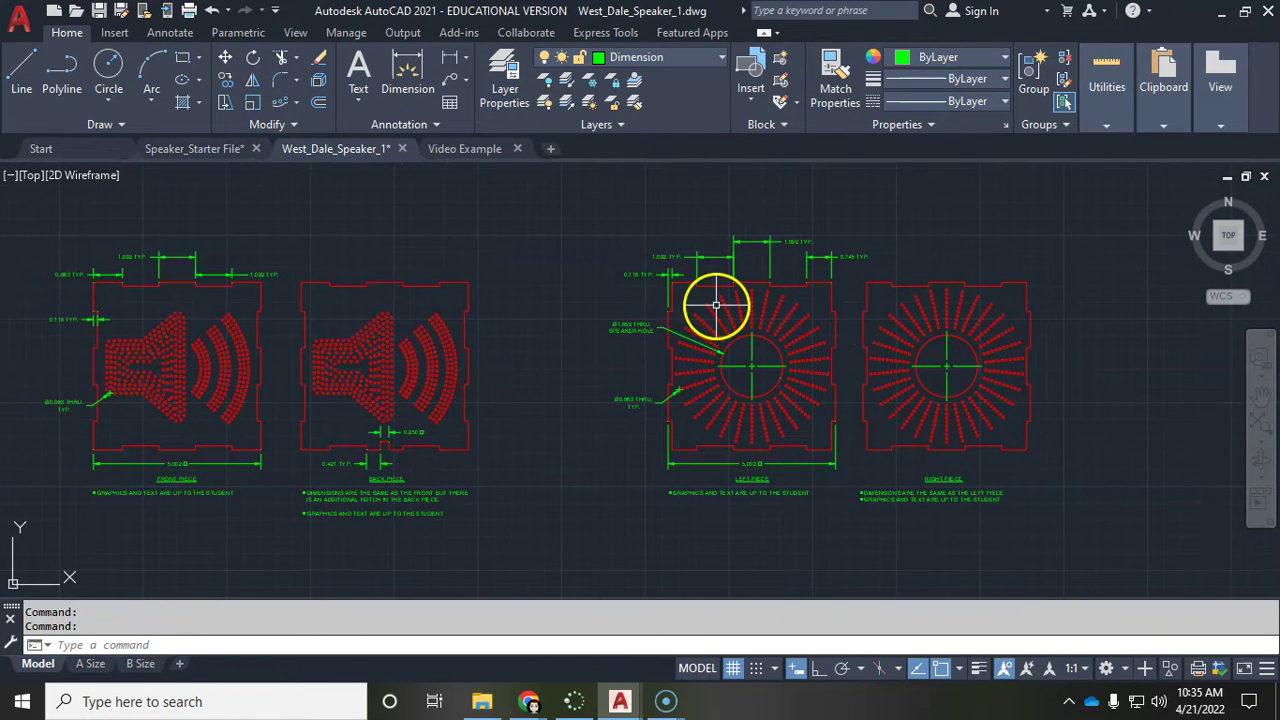
{"action": "scroll", "coordinate": [716, 305], "scroll_direction": "up", "scroll_amount": 4}
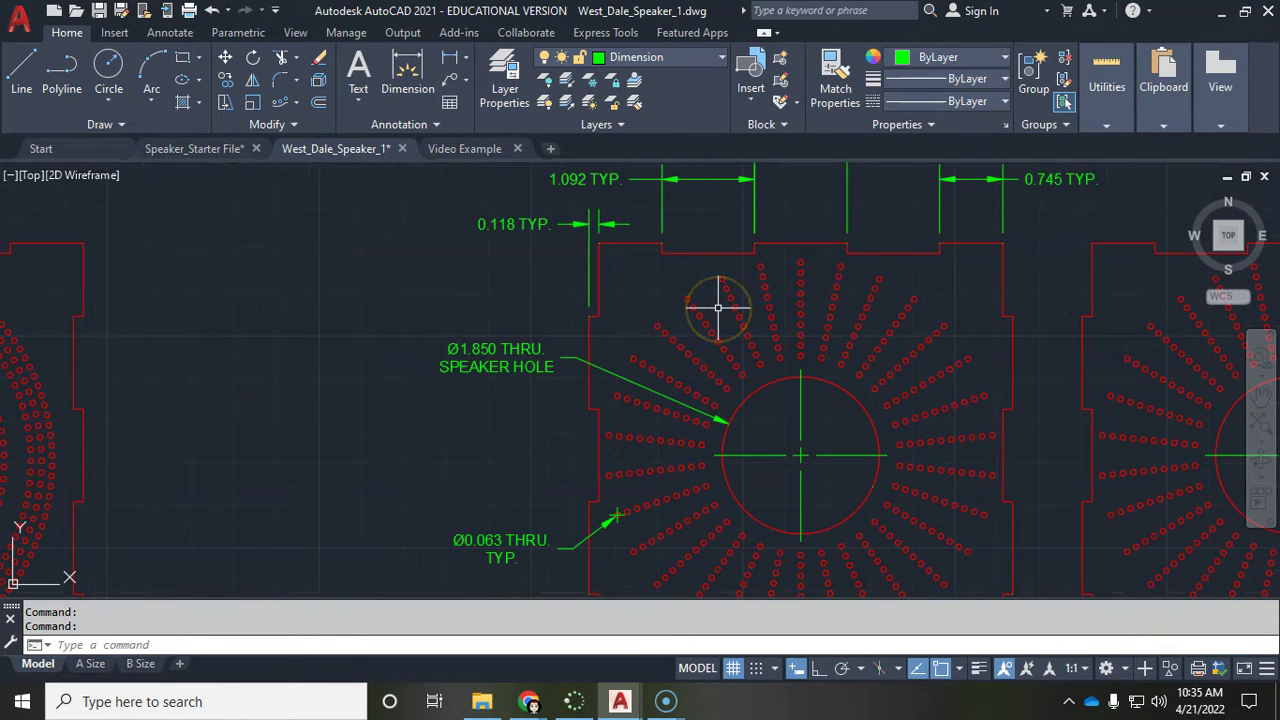
{"action": "scroll", "coordinate": [718, 305], "scroll_direction": "down", "scroll_amount": 3}
{"action": "mouse_move", "coordinate": [723, 346]}
{"action": "middle_mouse_down"}
{"action": "mouse_move", "coordinate": [820, 314]}
{"action": "mouse_move", "coordinate": [921, 303]}
{"action": "middle_mouse_up"}
{"action": "mouse_move", "coordinate": [604, 368]}
{"action": "middle_mouse_down"}
{"action": "mouse_move", "coordinate": [871, 349]}
{"action": "mouse_move", "coordinate": [1034, 357]}
{"action": "middle_mouse_up"}
Step: Review the image tracing and path array technique notes with their speaker examples beneath the piece drawings
{"action": "middle_click_drag", "start_coordinate": [743, 440], "coordinate": [795, 262]}
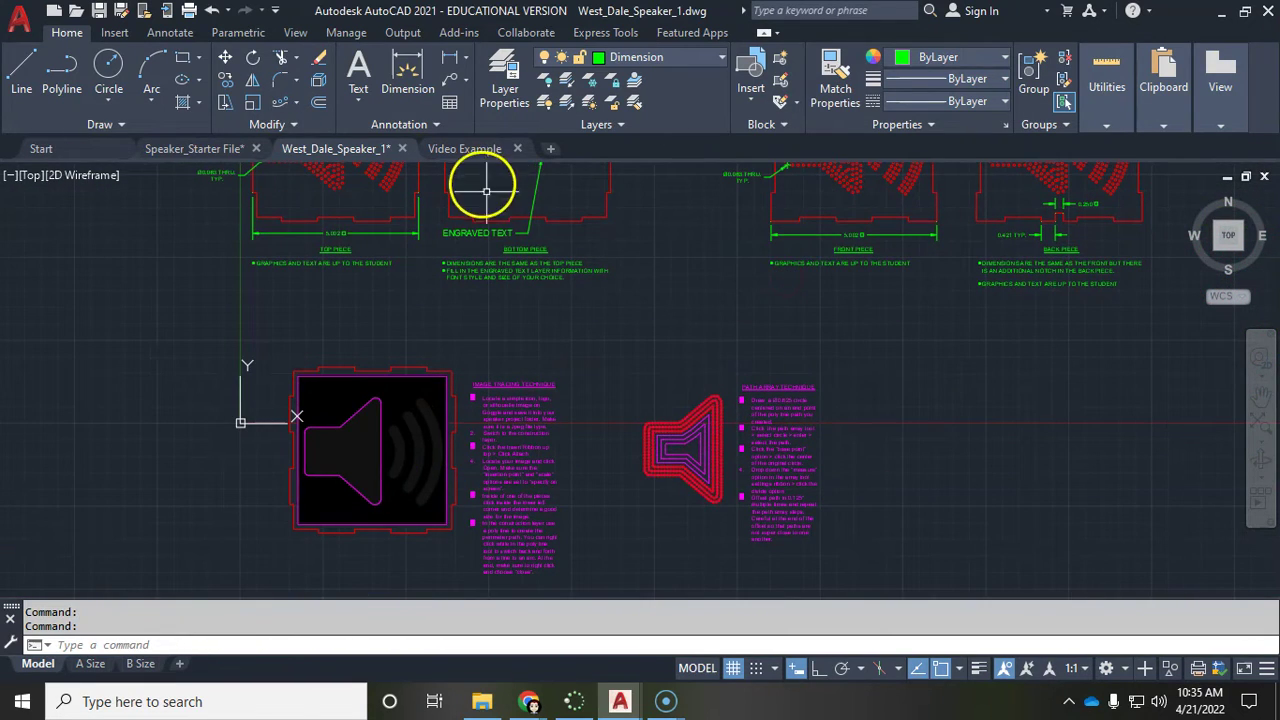
{"action": "scroll", "coordinate": [490, 400], "scroll_direction": "up", "scroll_amount": 6}
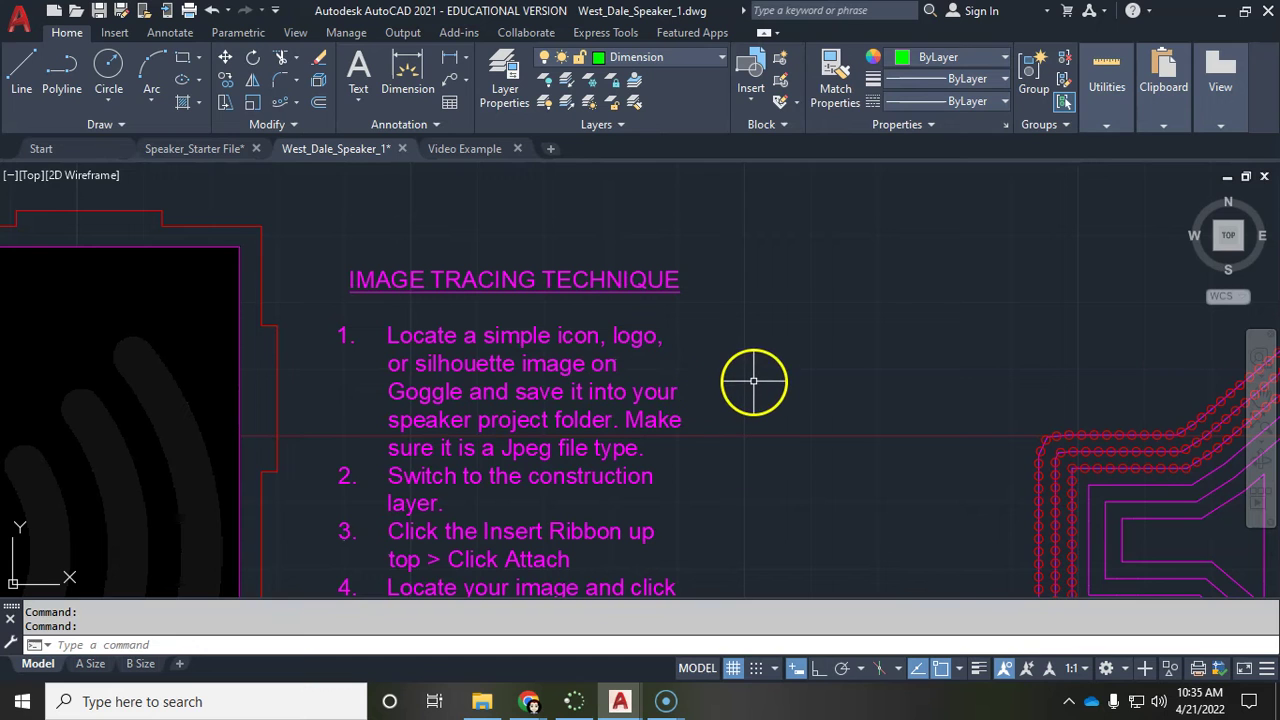
{"action": "scroll", "coordinate": [700, 432], "scroll_direction": "down", "scroll_amount": 2}
{"action": "scroll", "coordinate": [700, 432], "scroll_direction": "down", "scroll_amount": 3}
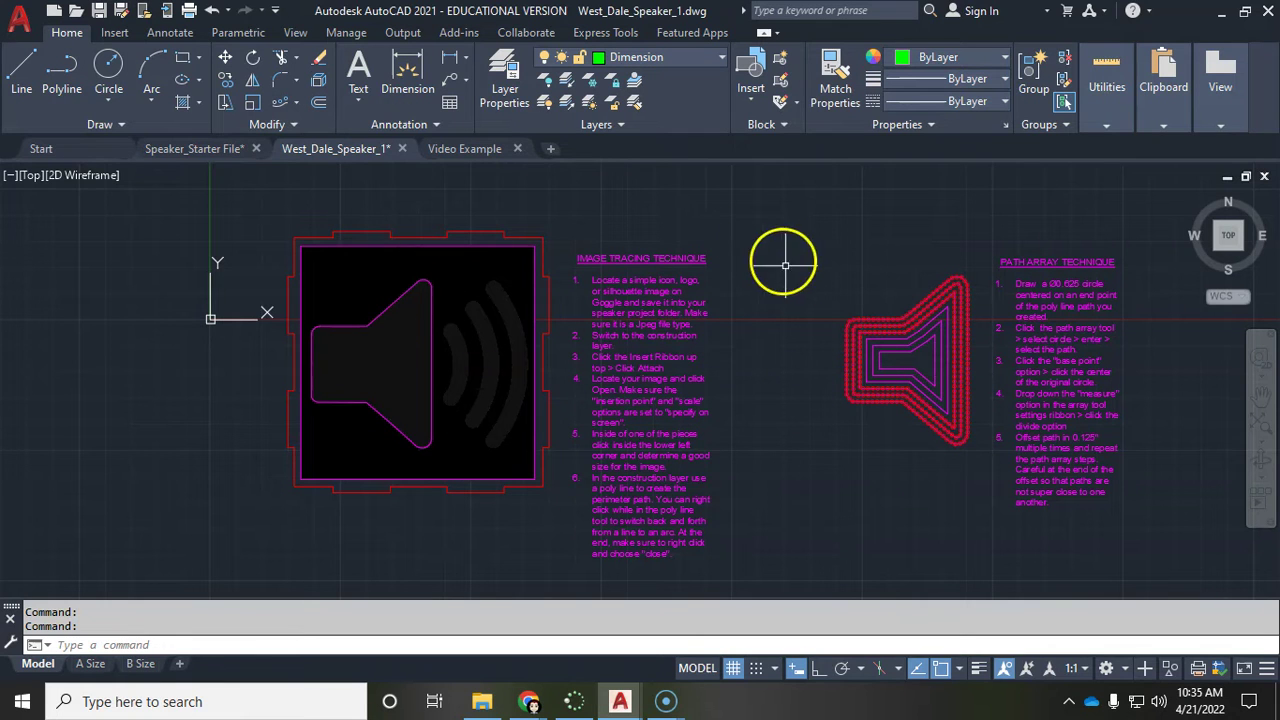
{"action": "middle_click_drag", "start_coordinate": [783, 263], "coordinate": [780, 447]}
{"action": "middle_click_drag", "start_coordinate": [804, 397], "coordinate": [906, 257]}
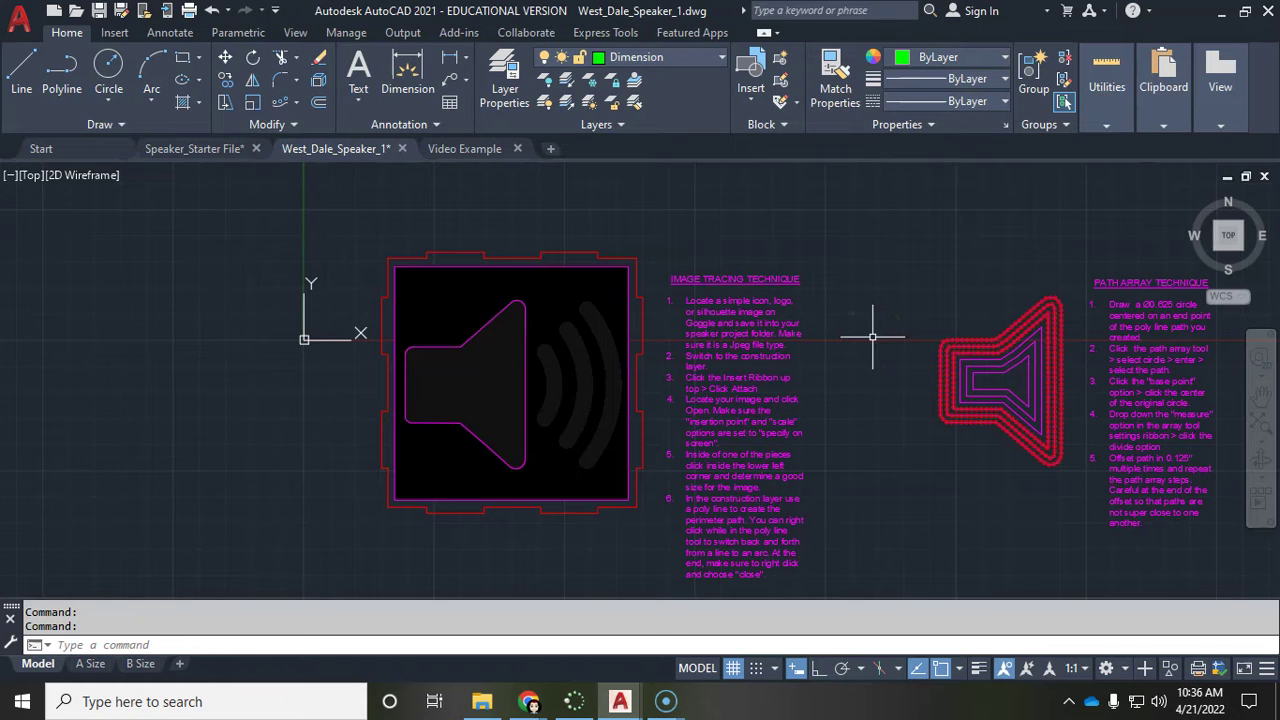
{"action": "scroll", "coordinate": [866, 300], "scroll_direction": "down", "scroll_amount": 3}
{"action": "middle_click_drag", "start_coordinate": [880, 300], "coordinate": [690, 388]}
{"action": "scroll", "coordinate": [690, 388], "scroll_direction": "down", "scroll_amount": 2}
{"action": "middle_click_drag", "start_coordinate": [794, 357], "coordinate": [610, 362]}
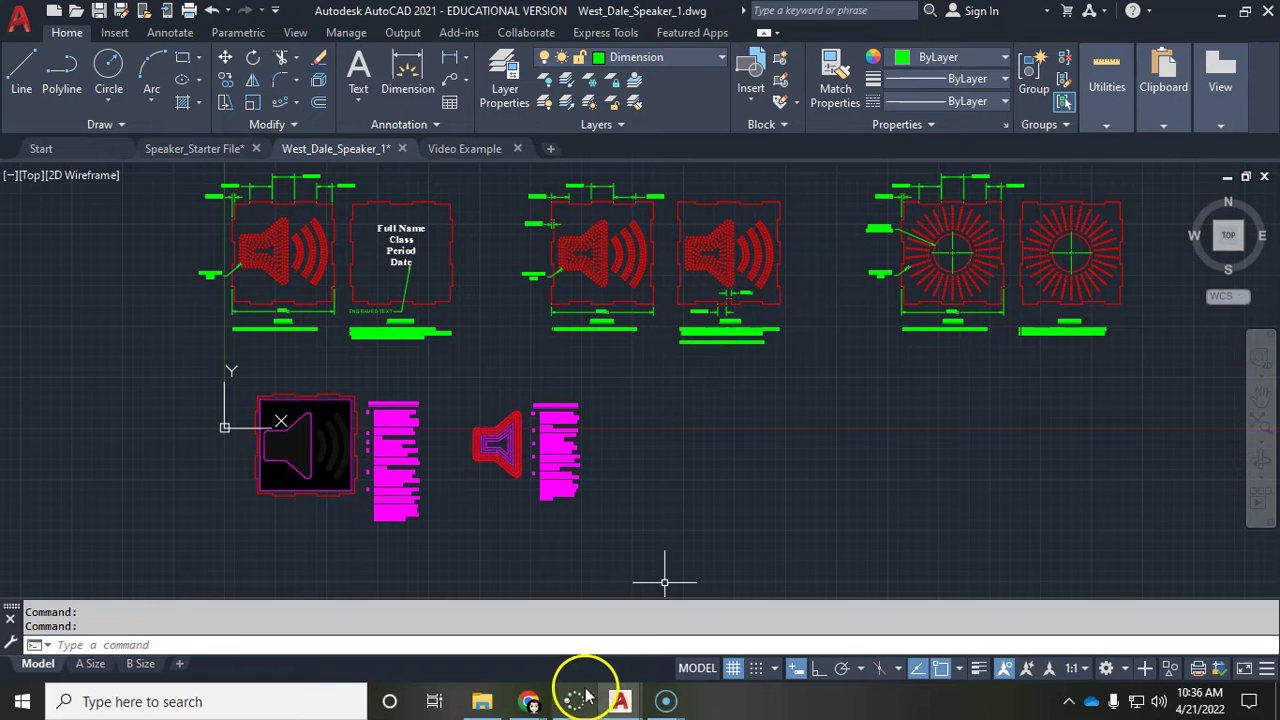
Step: Switch to Chrome and show the Google image results for "clip art silhouette"
{"action": "left_click", "coordinate": [530, 703]}
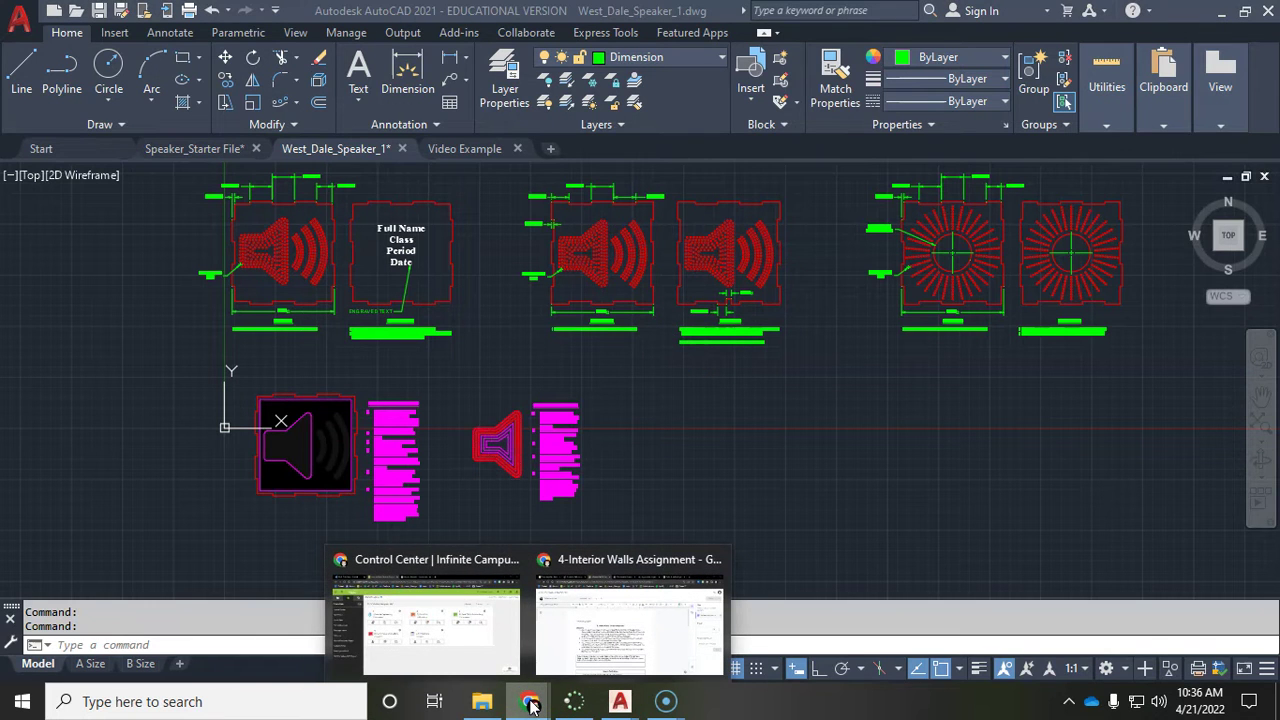
{"action": "left_click", "coordinate": [449, 649]}
{"action": "left_click", "coordinate": [565, 10]}
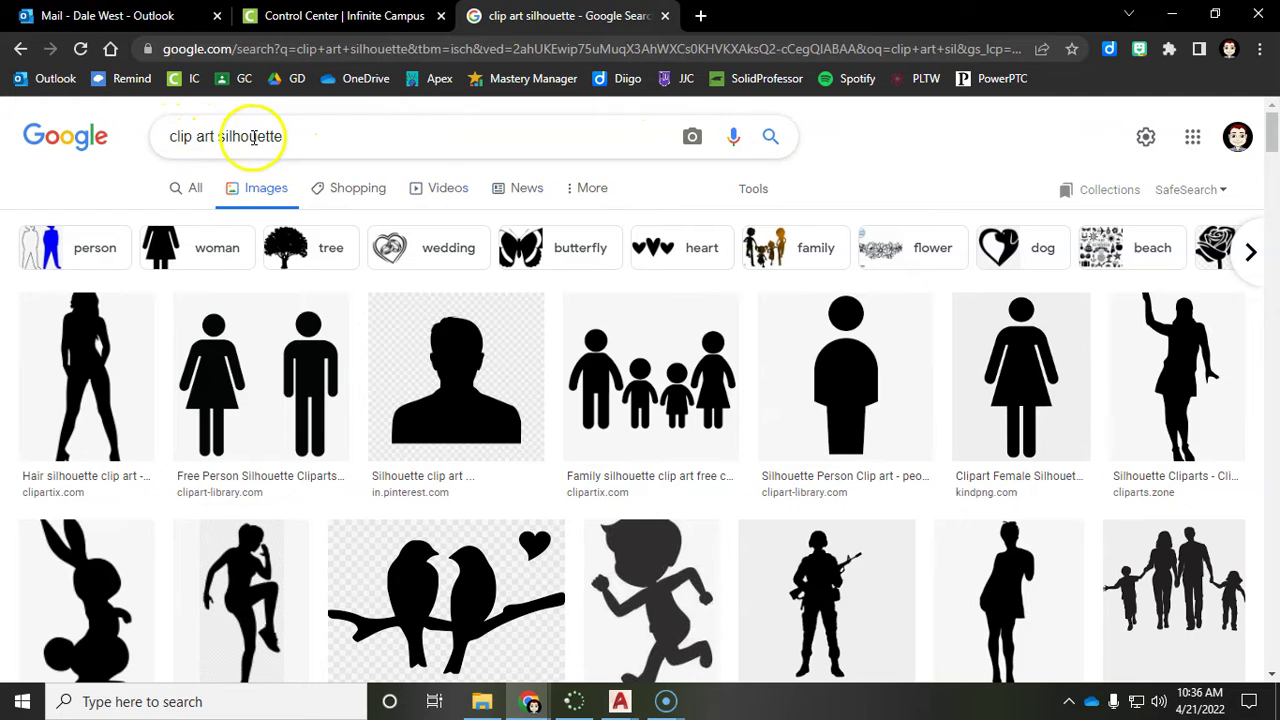
Step: Browse the clip art silhouette images for simple shapes suitable for tracing
{"action": "scroll", "coordinate": [457, 368], "scroll_direction": "down", "scroll_amount": 1}
{"action": "scroll", "coordinate": [459, 366], "scroll_direction": "up", "scroll_amount": 1}
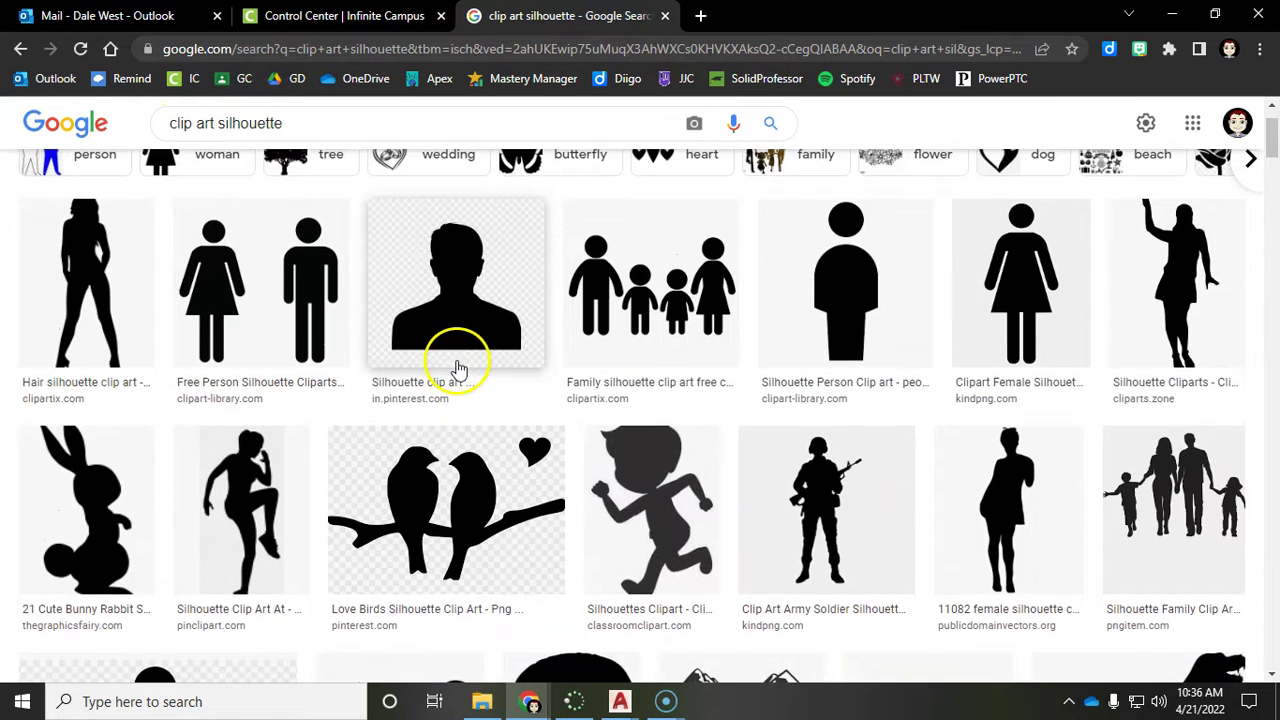
{"action": "scroll", "coordinate": [507, 362], "scroll_direction": "down", "scroll_amount": 1}
{"action": "scroll", "coordinate": [286, 194], "scroll_direction": "up", "scroll_amount": 1}
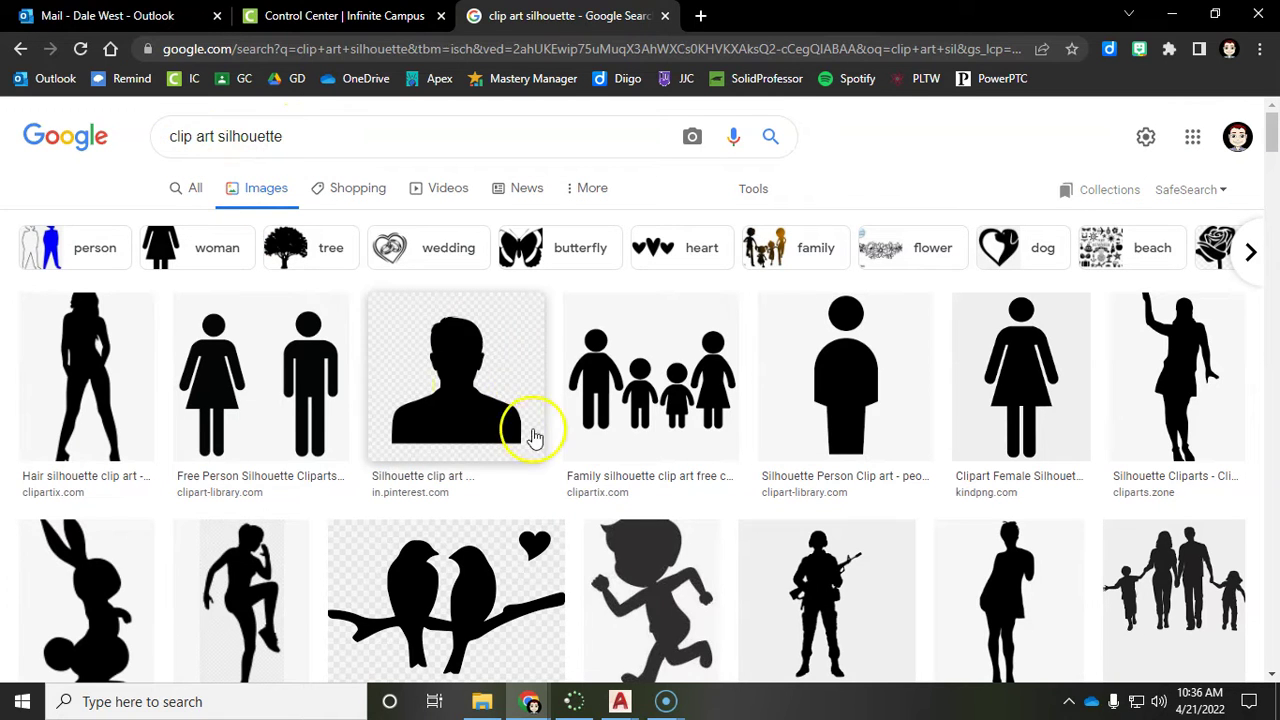
{"action": "scroll", "coordinate": [512, 430], "scroll_direction": "down", "scroll_amount": 2}
{"action": "scroll", "coordinate": [512, 430], "scroll_direction": "down", "scroll_amount": 1}
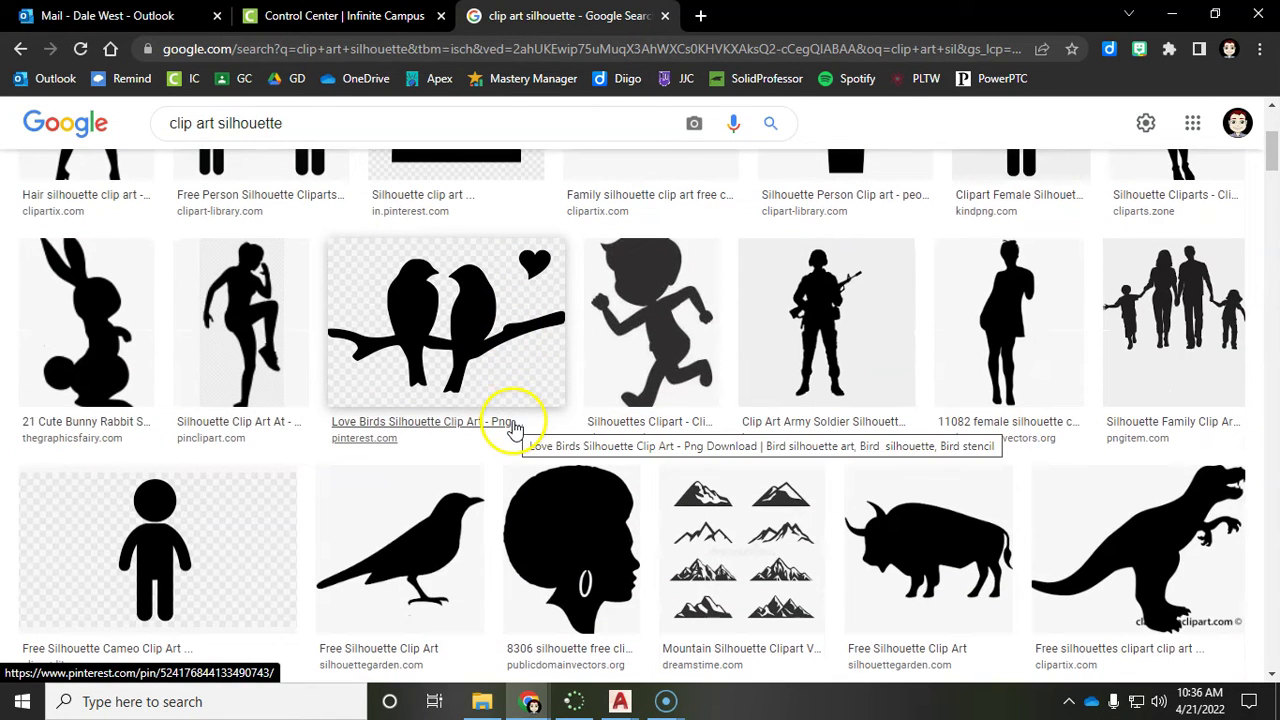
{"action": "scroll", "coordinate": [537, 429], "scroll_direction": "down", "scroll_amount": 2}
{"action": "scroll", "coordinate": [652, 420], "scroll_direction": "up", "scroll_amount": 1}
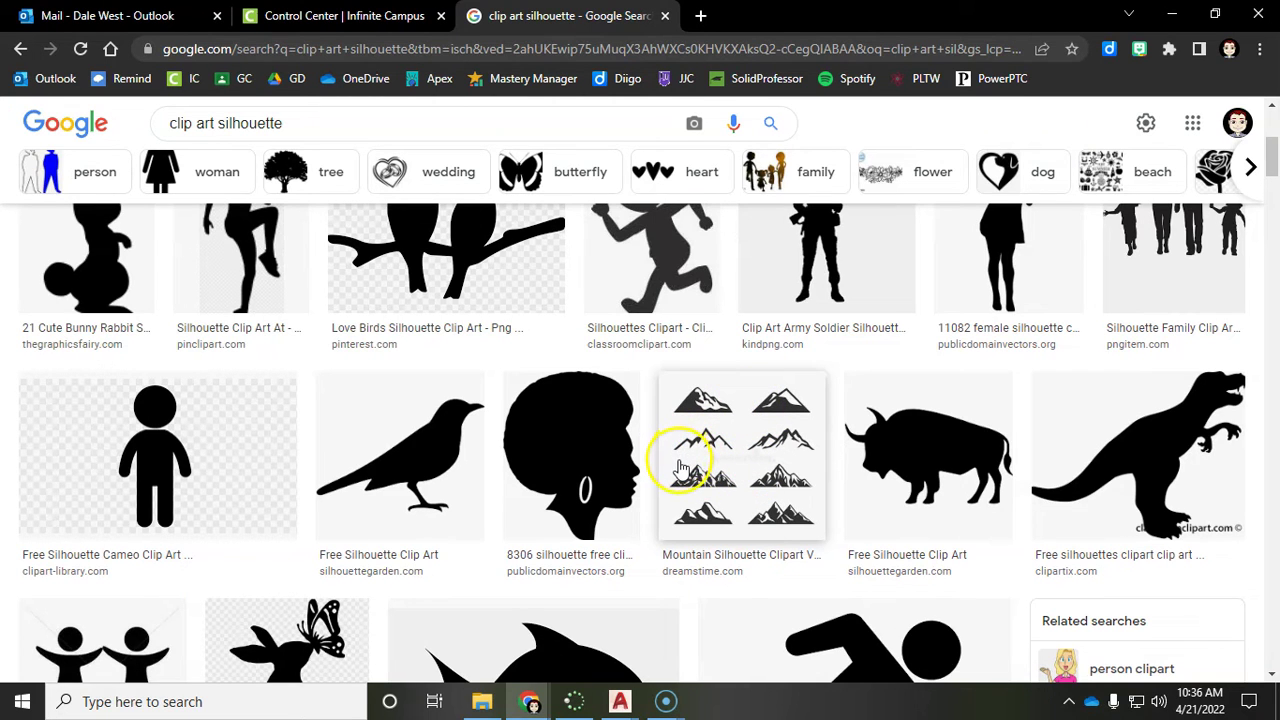
{"action": "scroll", "coordinate": [680, 468], "scroll_direction": "down", "scroll_amount": 1}
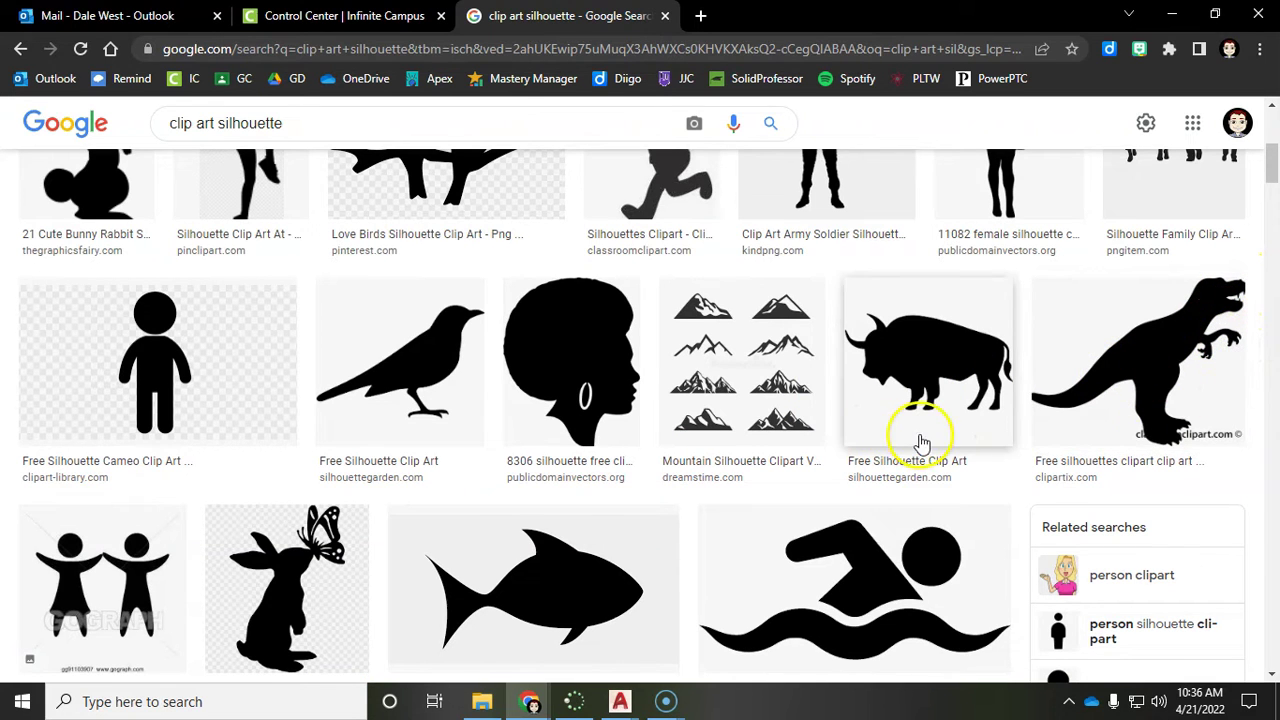
{"action": "scroll", "coordinate": [900, 460], "scroll_direction": "up", "scroll_amount": 1}
{"action": "scroll", "coordinate": [900, 460], "scroll_direction": "up", "scroll_amount": 4}
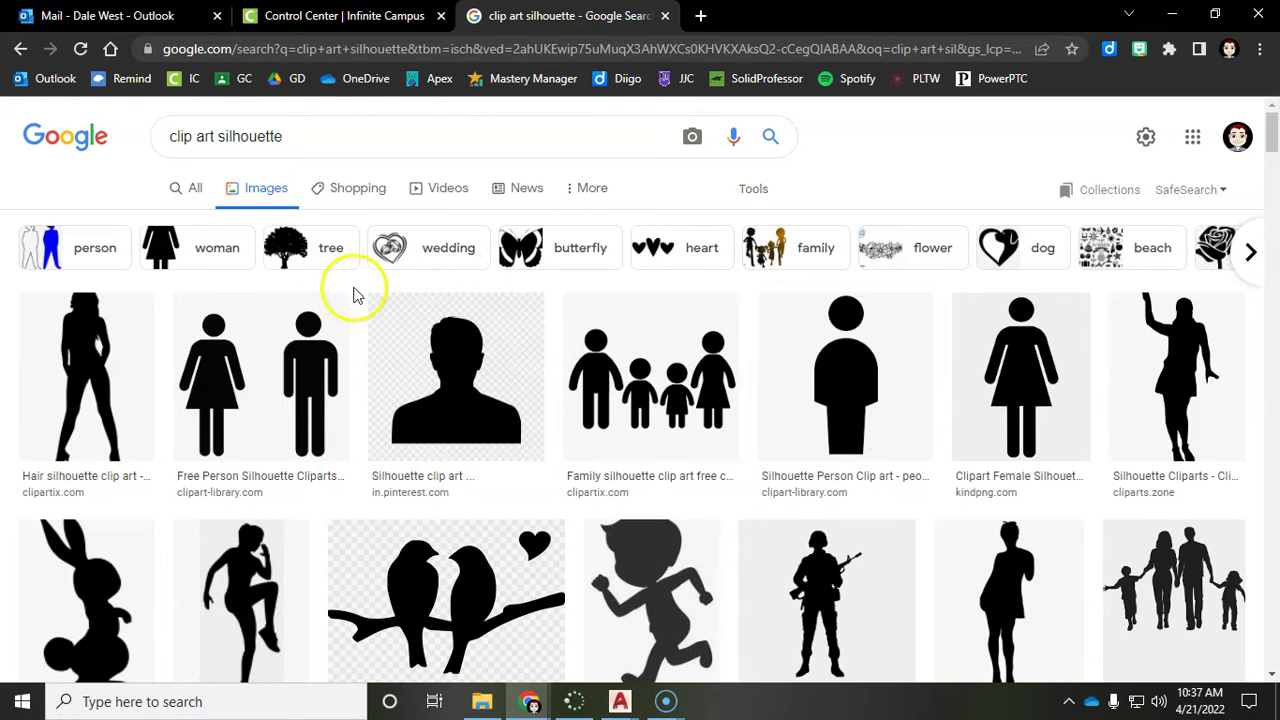
{"action": "scroll", "coordinate": [364, 369], "scroll_direction": "down", "scroll_amount": 2}
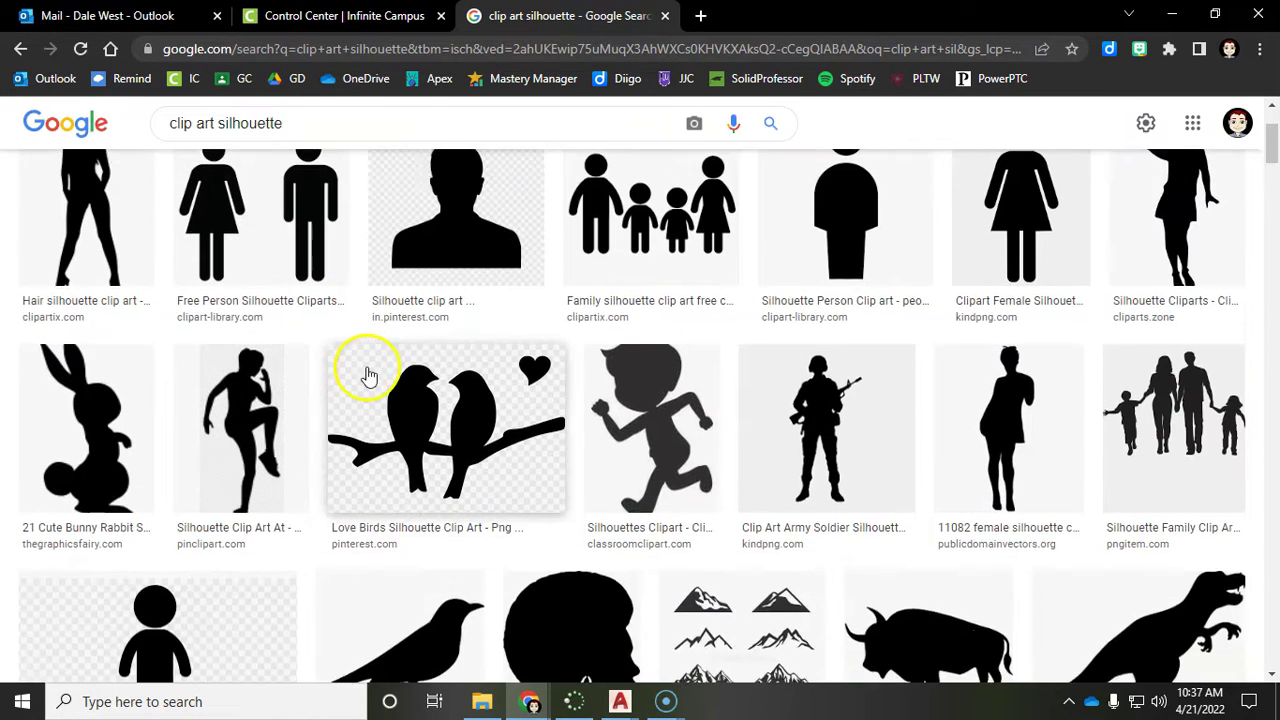
{"action": "scroll", "coordinate": [366, 366], "scroll_direction": "up", "scroll_amount": 2}
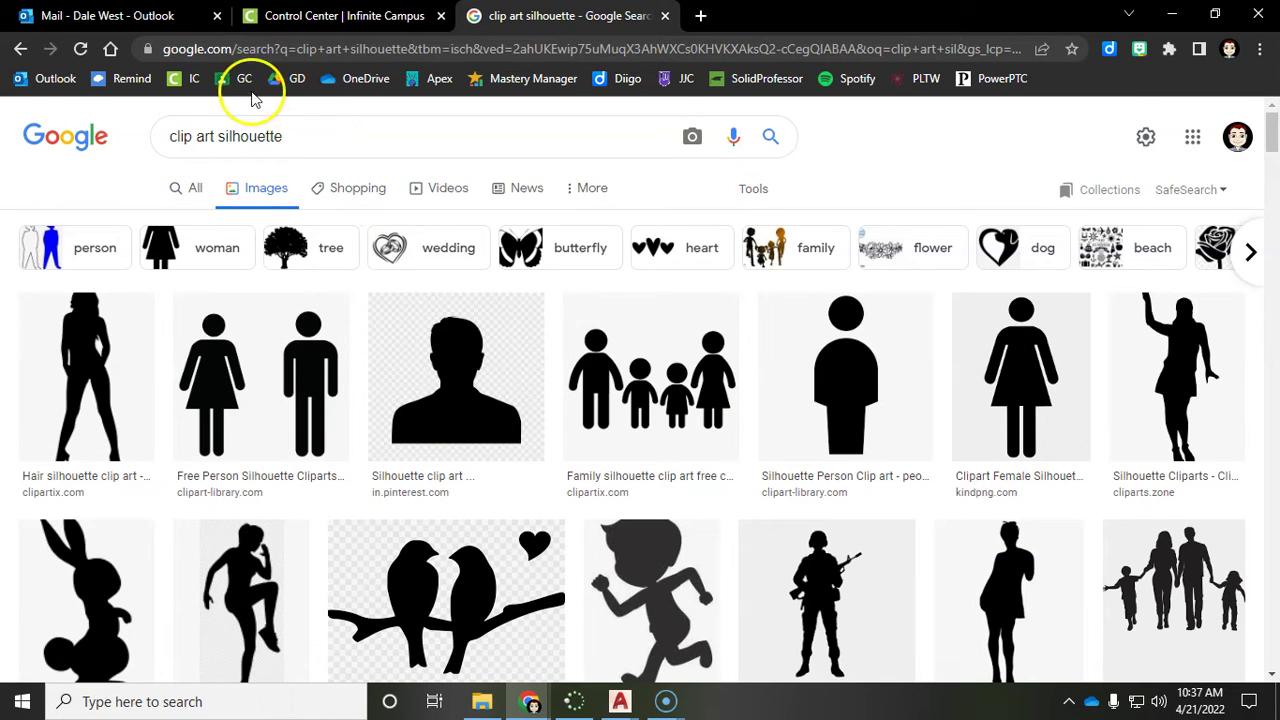
Step: Search Google Images for "icon" in place of the silhouette query
{"action": "left_click_drag", "start_coordinate": [300, 136], "coordinate": [120, 136]}
{"action": "type", "text": "icon"}
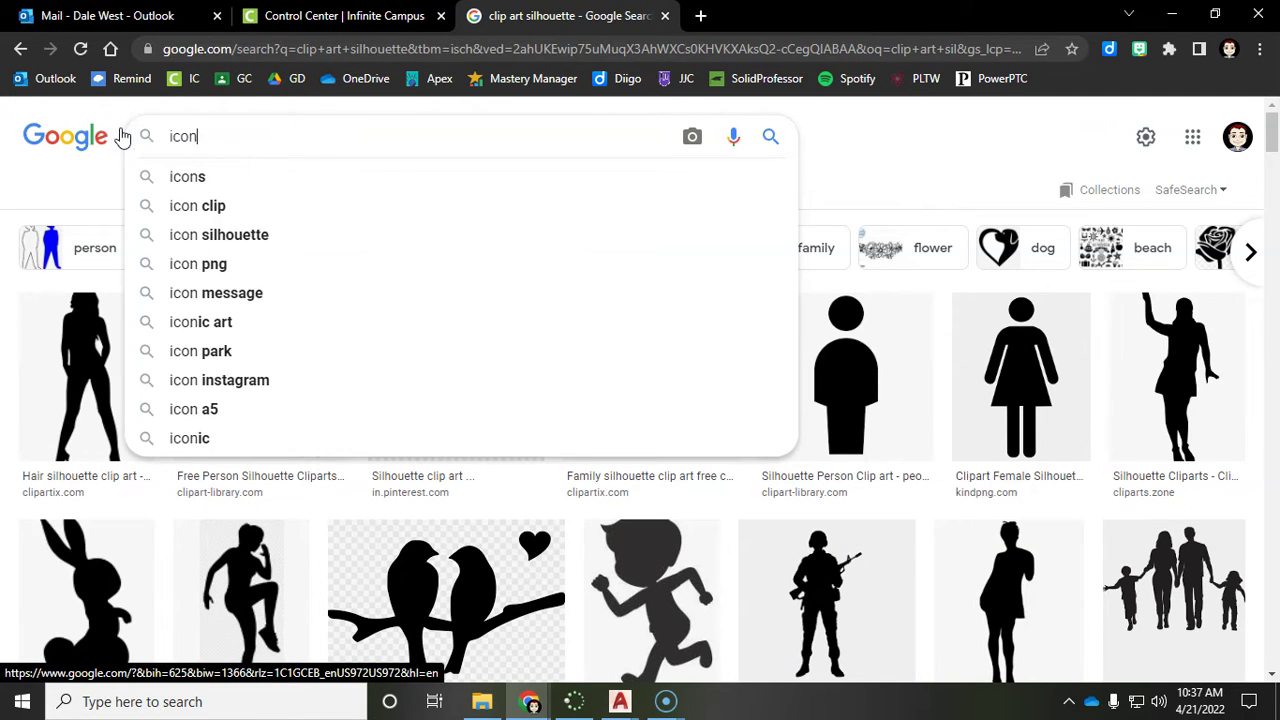
{"action": "key", "text": "Return"}
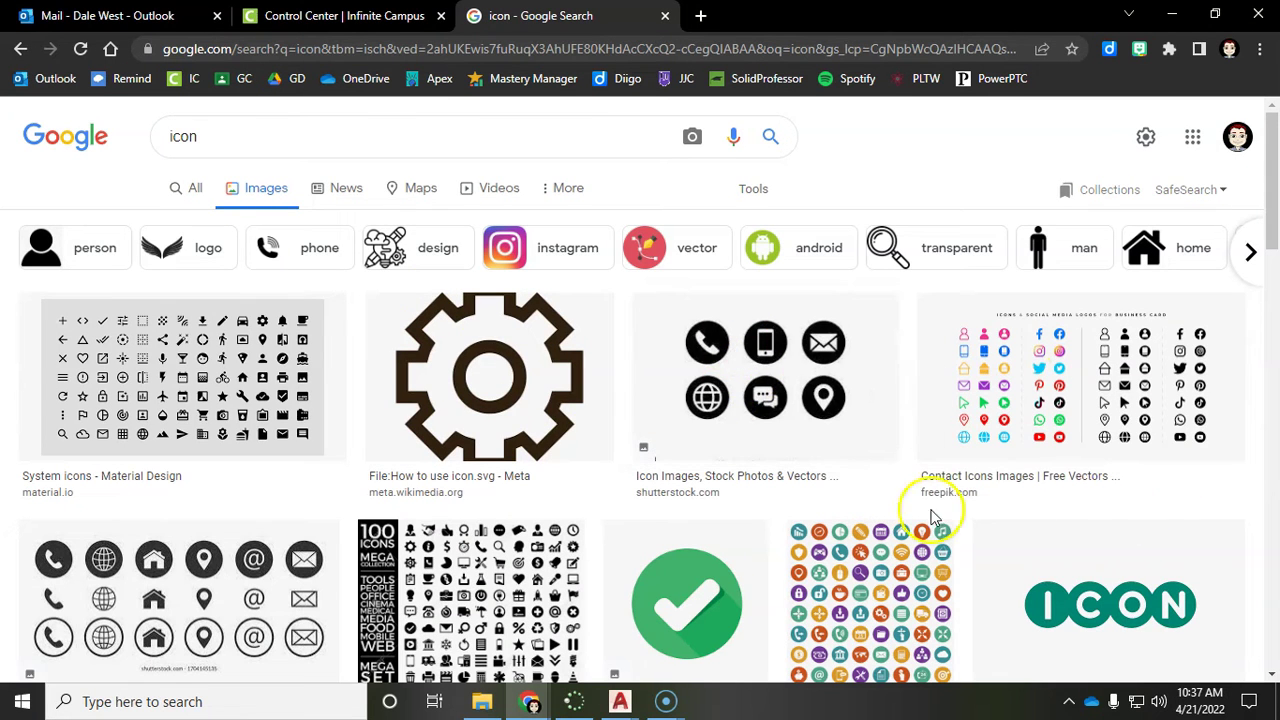
Step: Replace the image search query with "logo silh" and run it
{"action": "left_click_drag", "start_coordinate": [186, 131], "coordinate": [90, 133]}
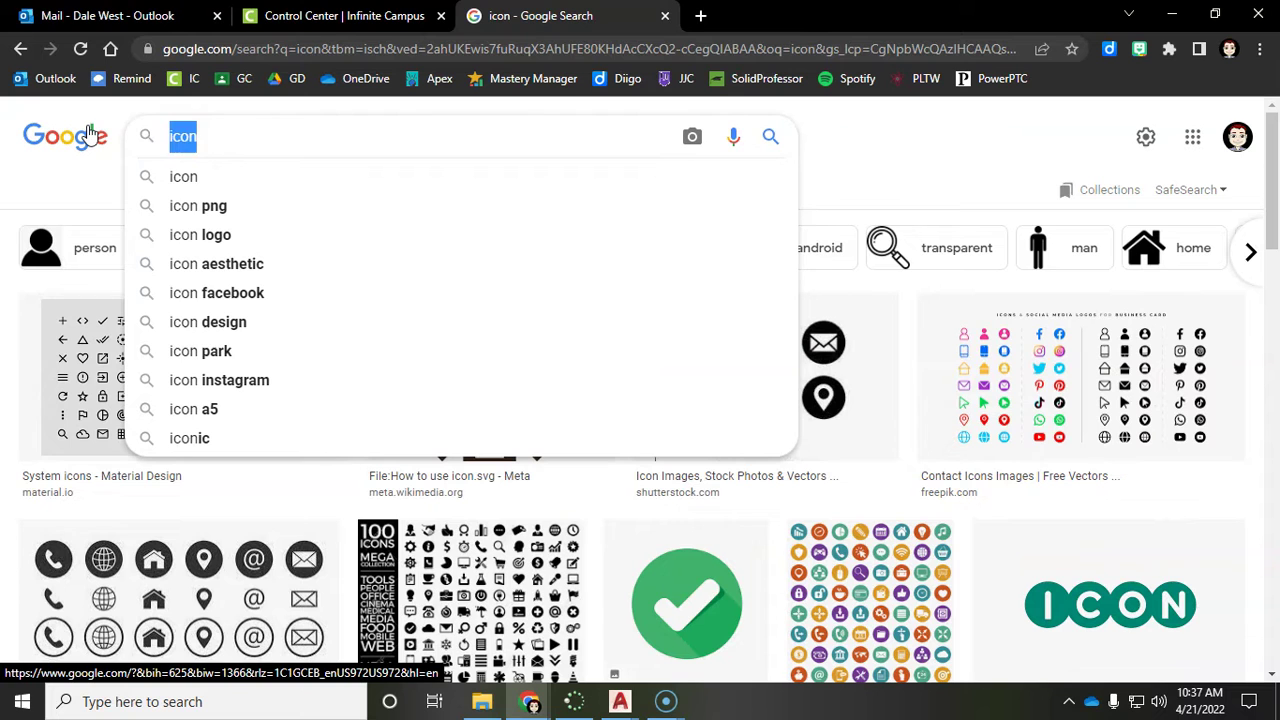
{"action": "type", "text": "logo si"}
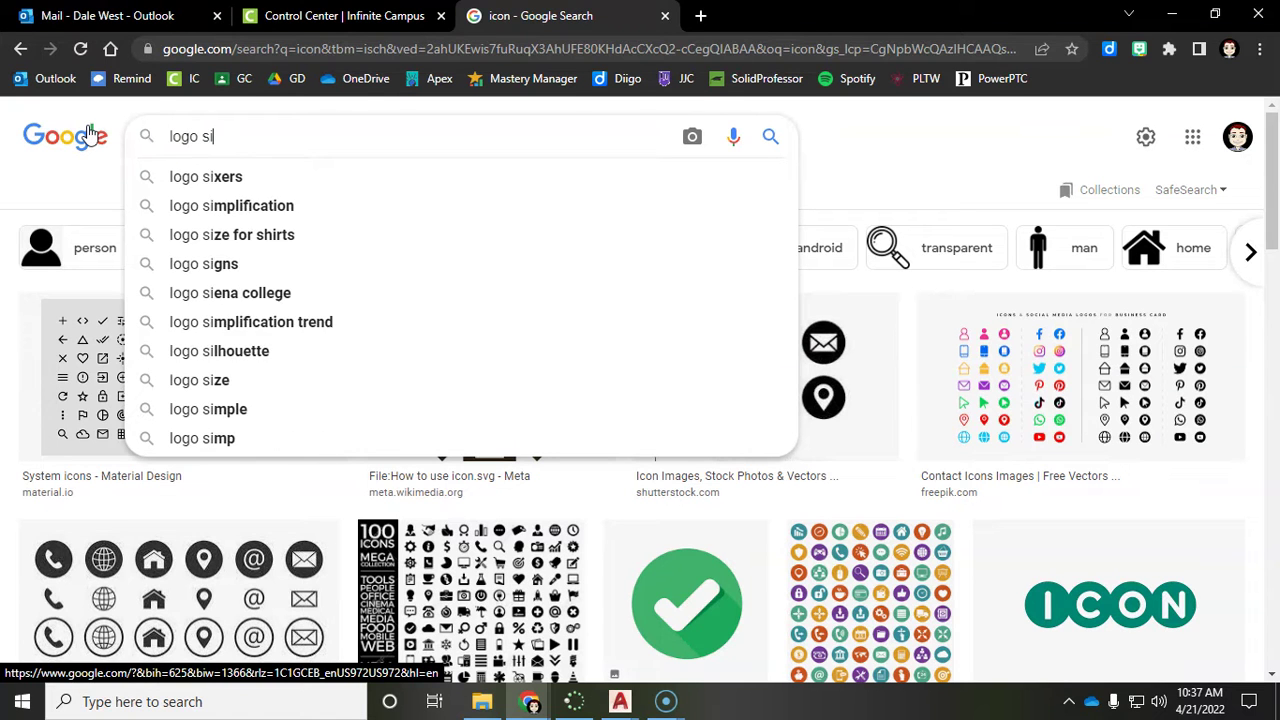
{"action": "type", "text": "lh"}
{"action": "key", "text": "Return"}
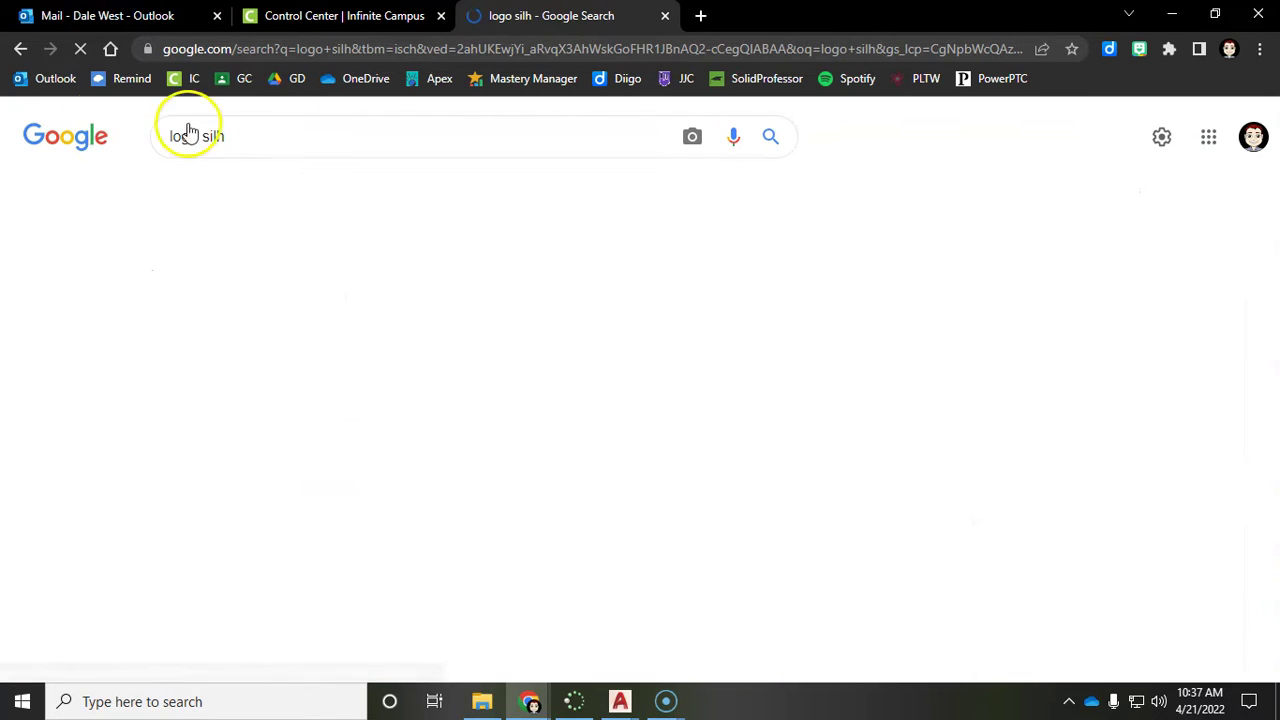
Step: Search Google Images for "logo silhouette" and browse the results for simple shapes suitable for tracing
{"action": "left_click", "coordinate": [305, 133]}
{"action": "left_click", "coordinate": [290, 174]}
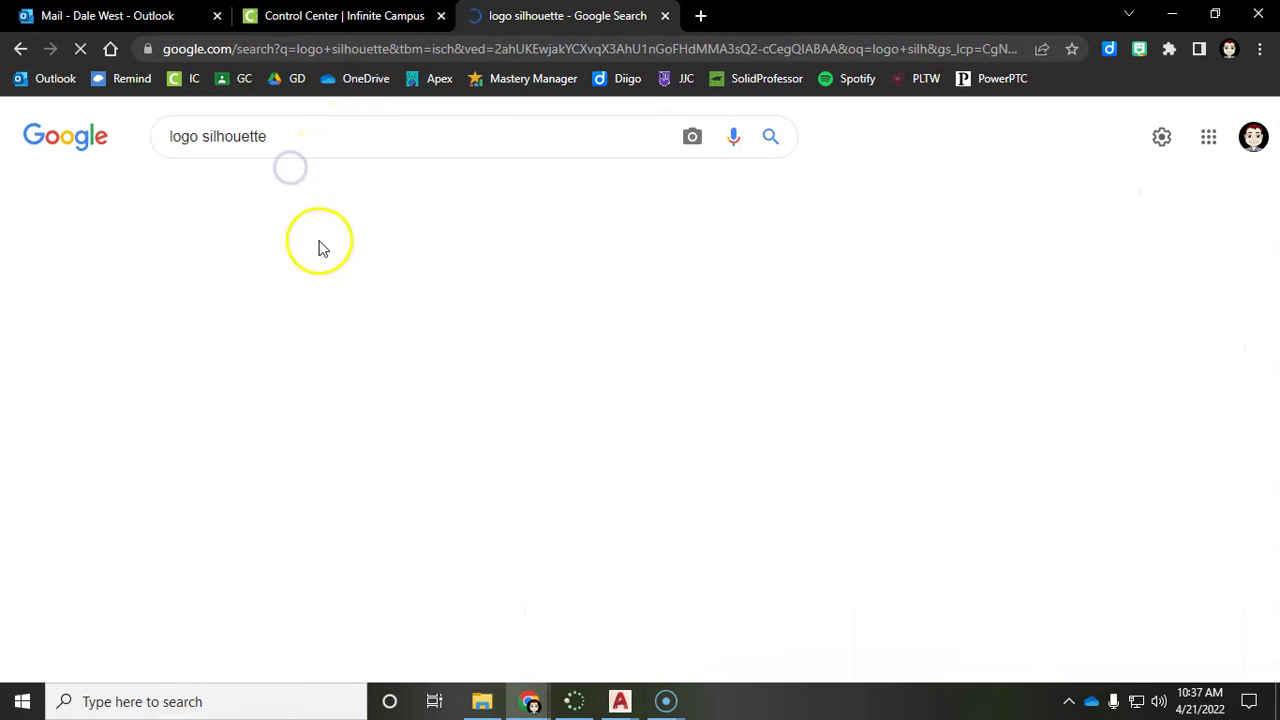
{"action": "scroll", "coordinate": [1005, 515], "scroll_direction": "down", "scroll_amount": 1}
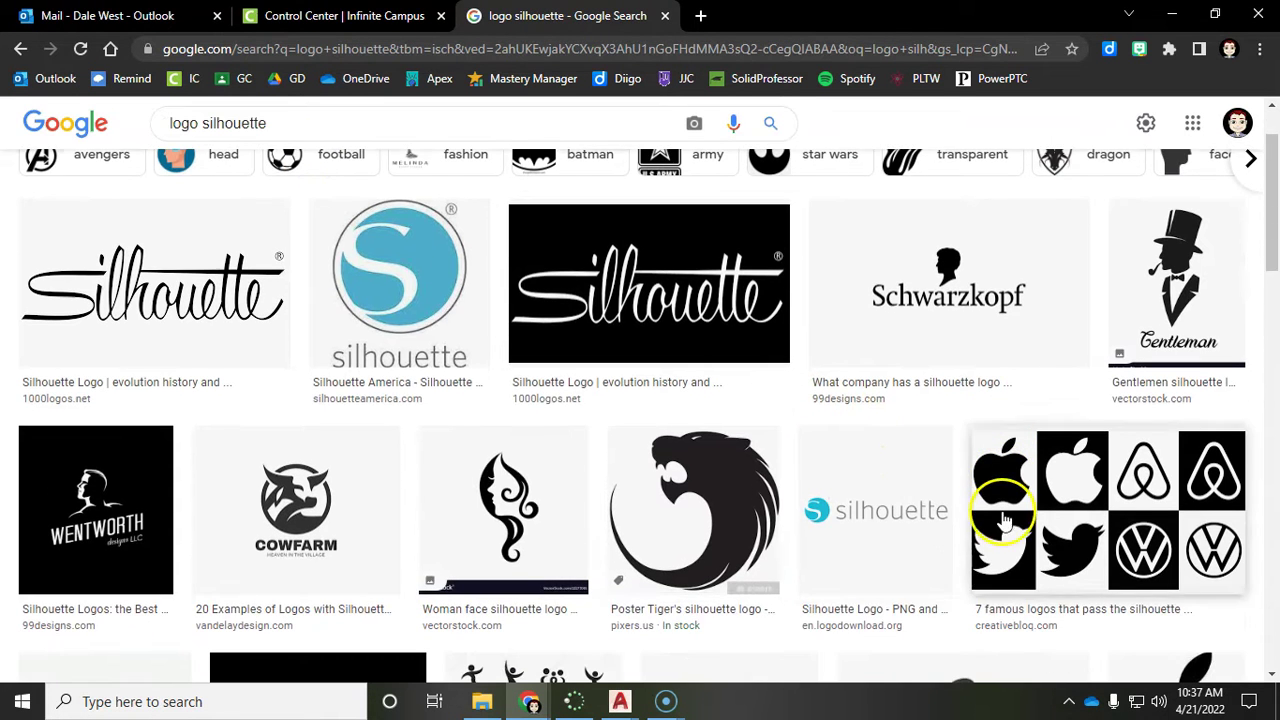
{"action": "scroll", "coordinate": [735, 472], "scroll_direction": "down", "scroll_amount": 5}
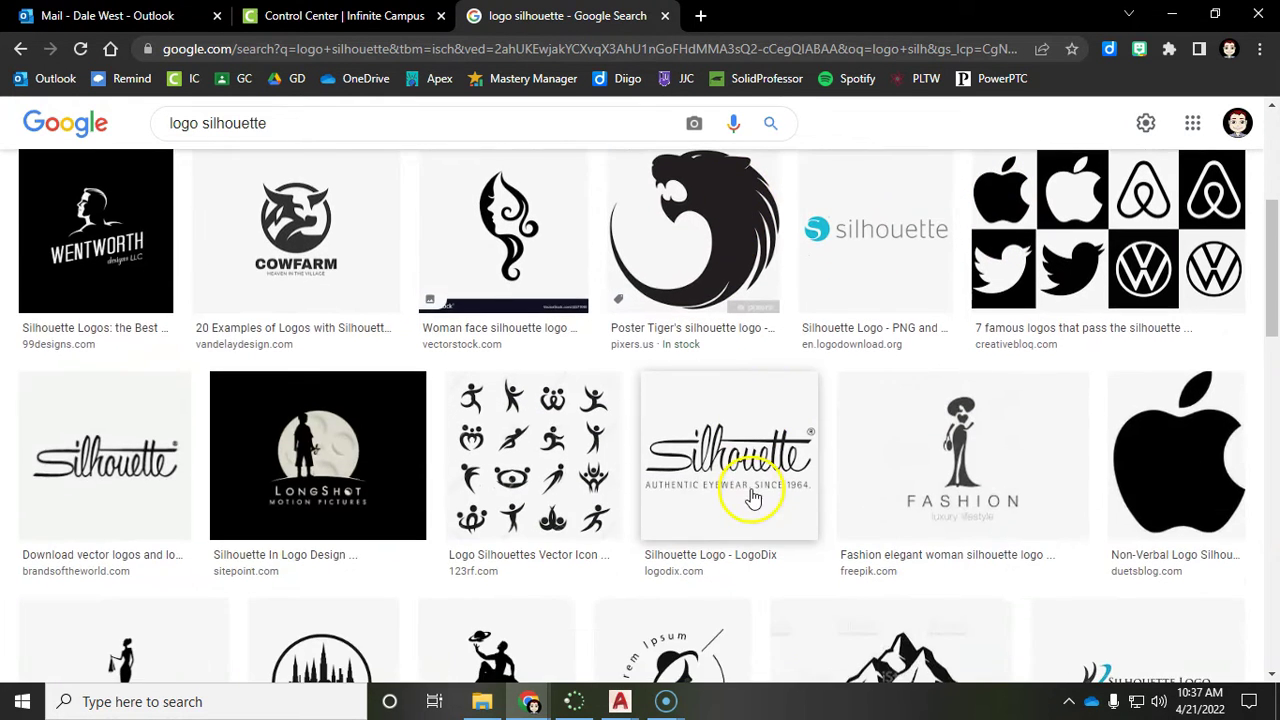
{"action": "scroll", "coordinate": [757, 499], "scroll_direction": "up", "scroll_amount": 5}
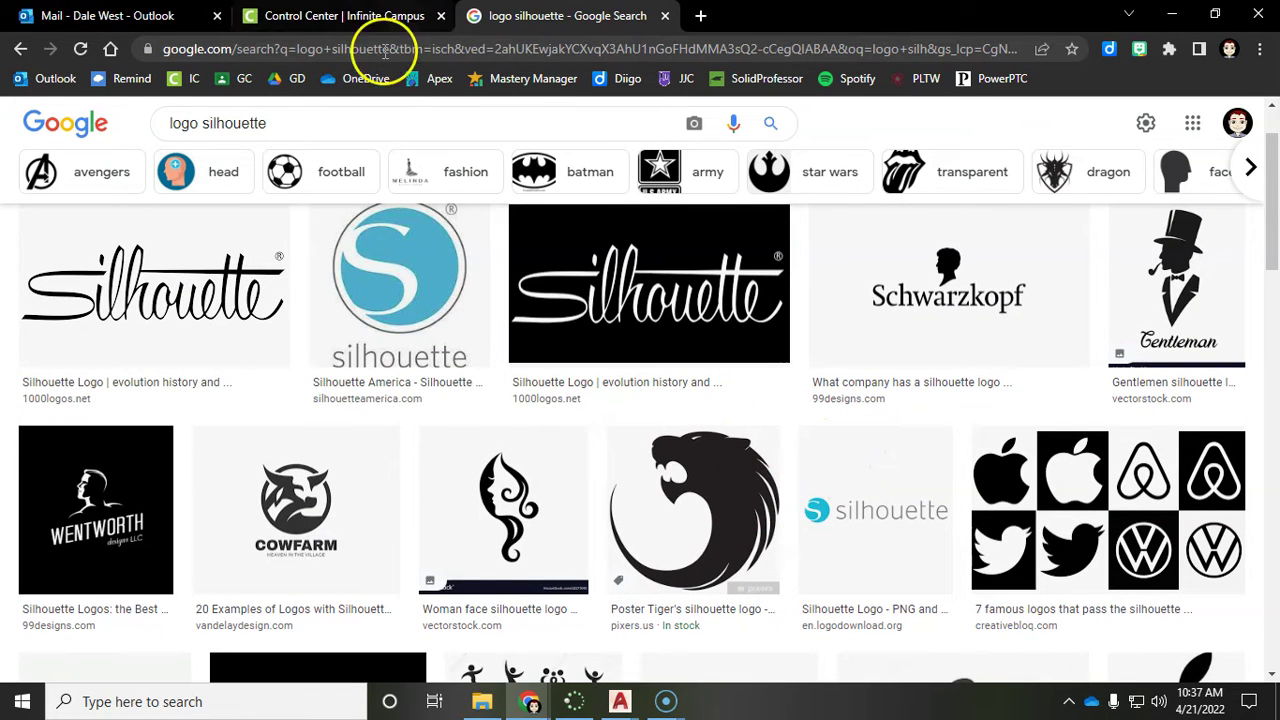
Step: Switch to AutoCAD, view the completed speaker drawing, and review the sample image and technique notes in the Speaker_Starter File drawing
{"action": "mouse_move", "coordinate": [620, 703]}
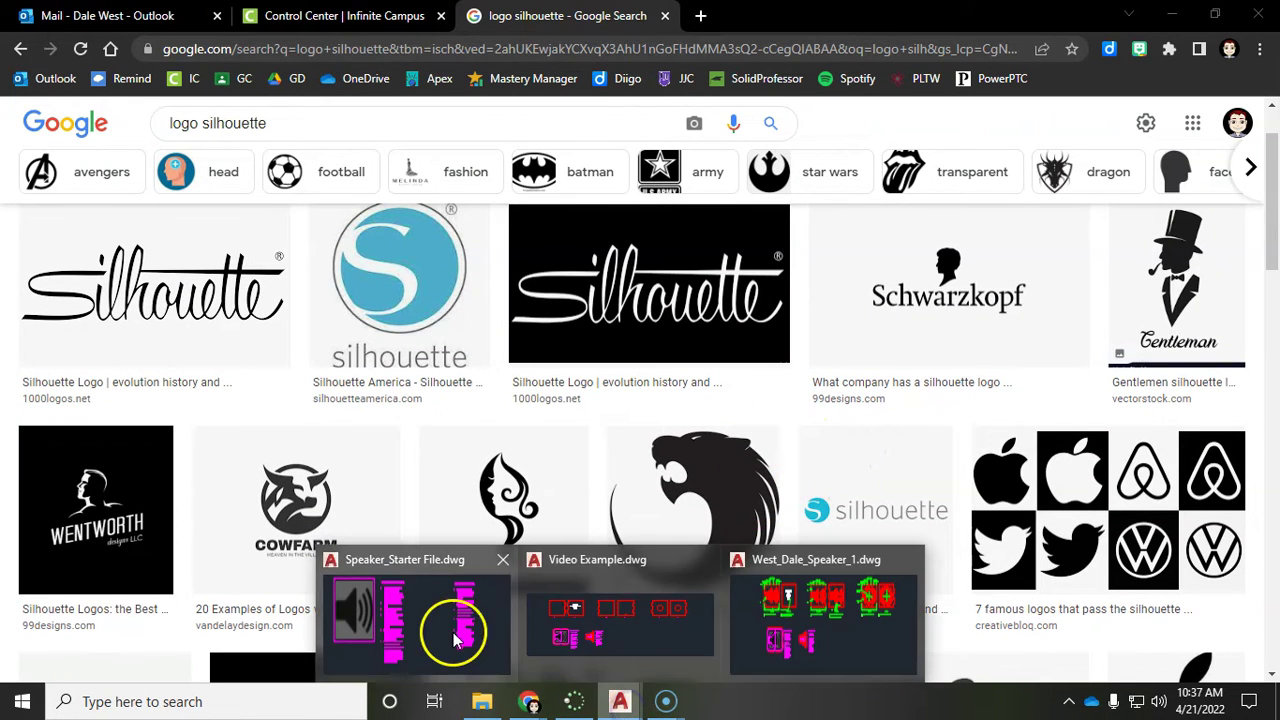
{"action": "left_click", "coordinate": [808, 640]}
{"action": "scroll", "coordinate": [257, 229], "scroll_direction": "up", "scroll_amount": 3}
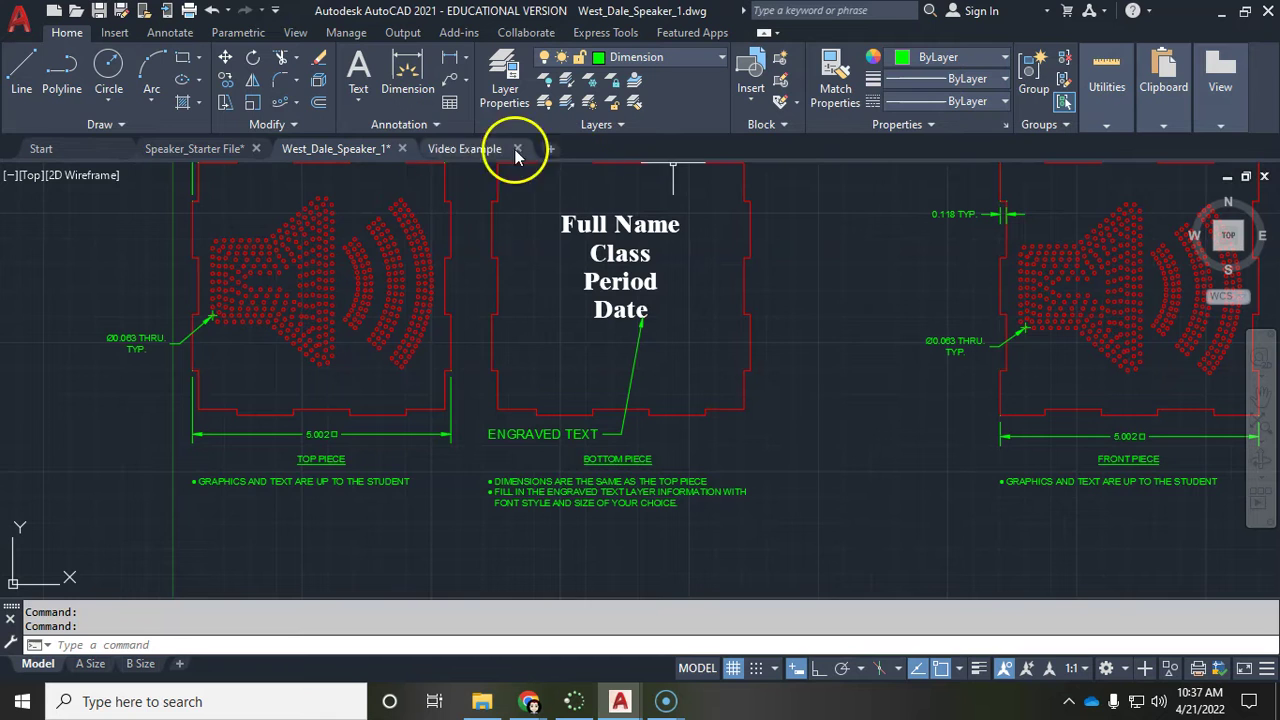
{"action": "left_click", "coordinate": [221, 152]}
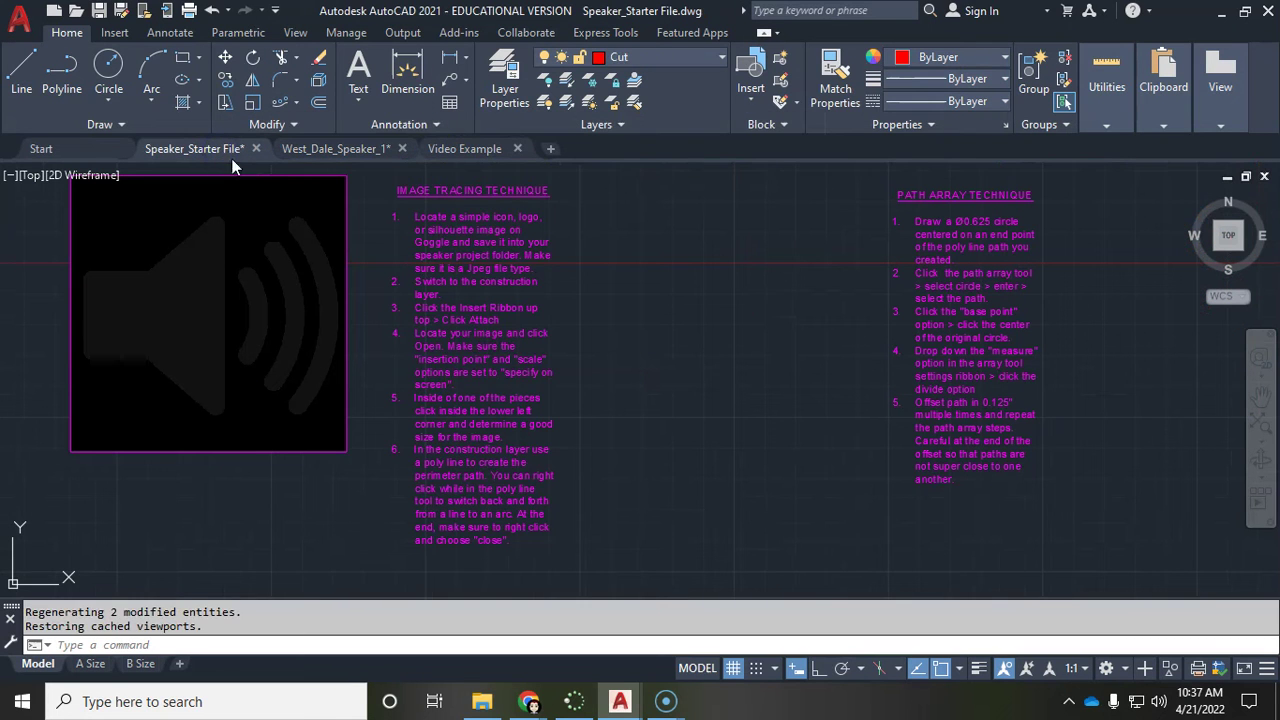
{"action": "middle_click_drag", "start_coordinate": [580, 317], "coordinate": [635, 354]}
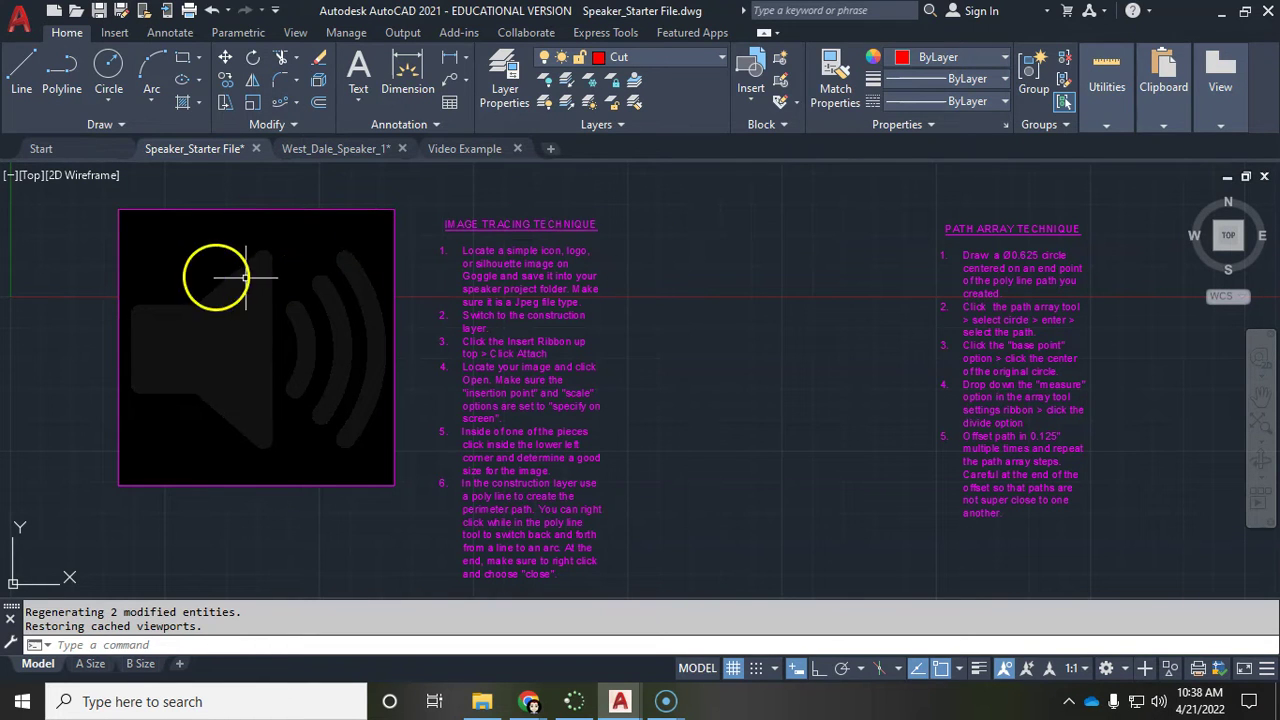
Step: Switch to the Video Example drawing and examine the layout of the speaker box pieces
{"action": "left_click", "coordinate": [466, 150]}
{"action": "middle_click_drag", "start_coordinate": [651, 337], "coordinate": [690, 405]}
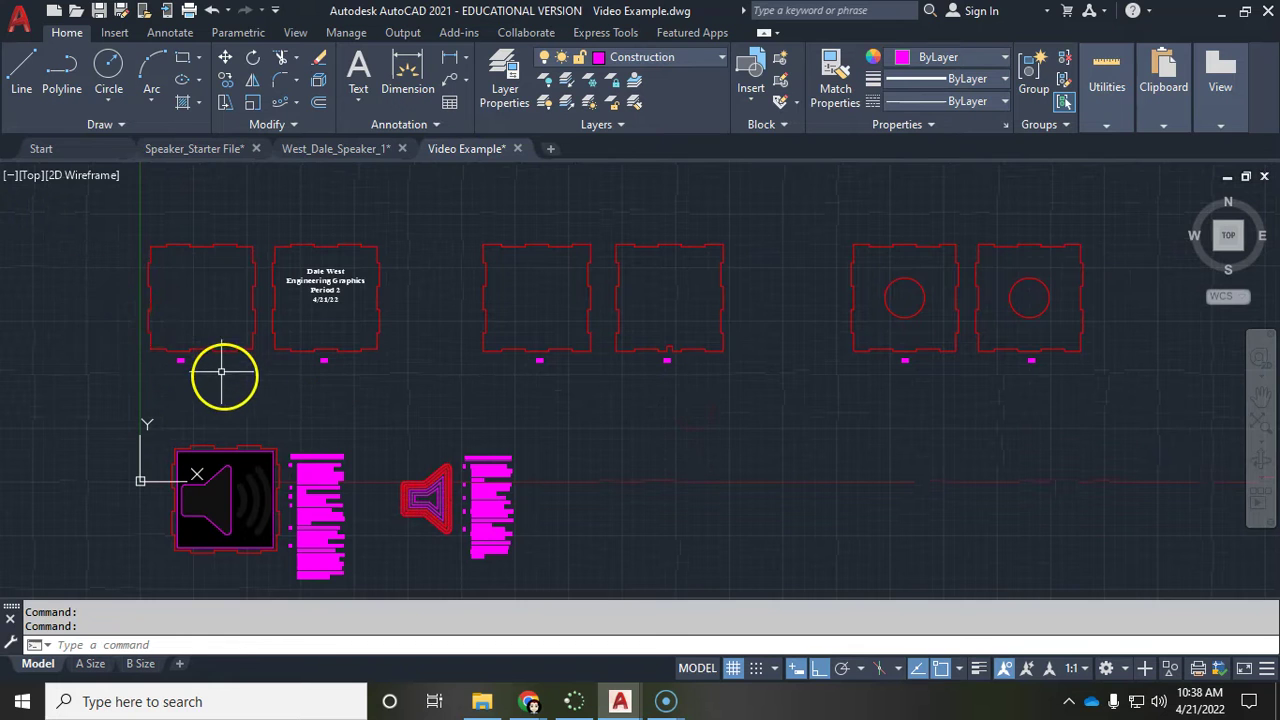
{"action": "scroll", "coordinate": [223, 372], "scroll_direction": "up", "scroll_amount": 4}
{"action": "middle_click_drag", "start_coordinate": [235, 382], "coordinate": [327, 560]}
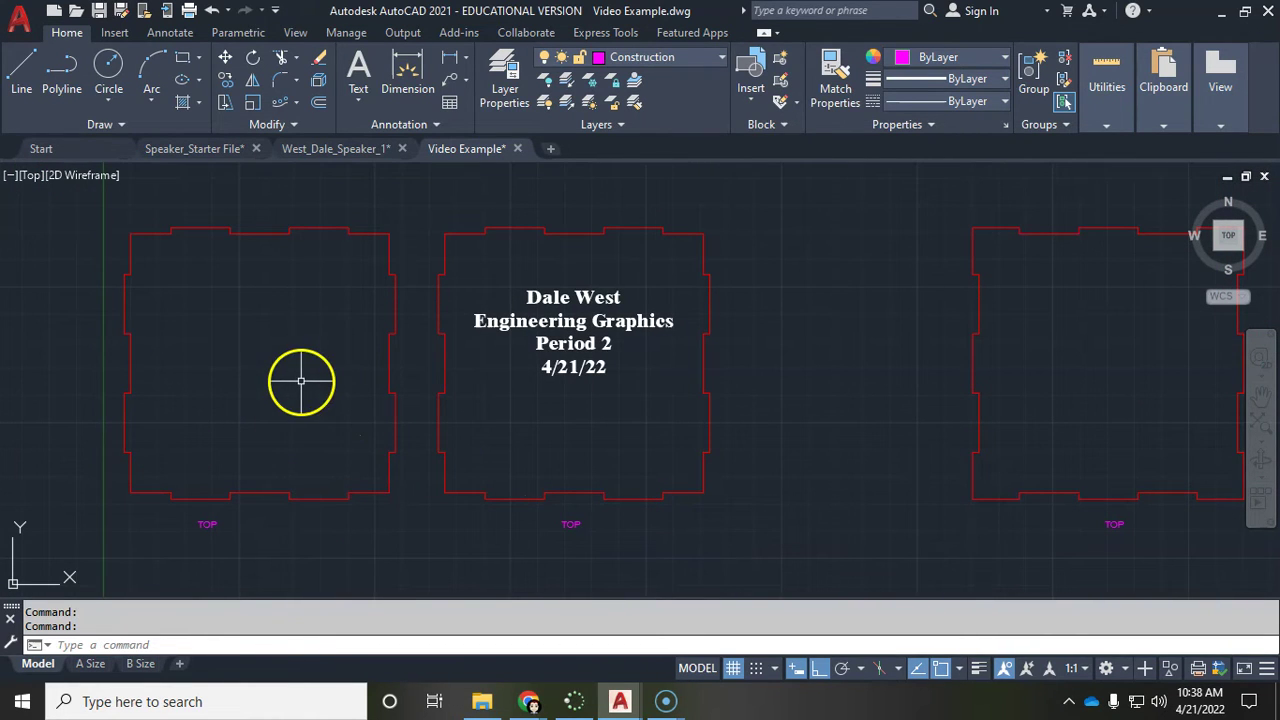
{"action": "scroll", "coordinate": [386, 423], "scroll_direction": "down", "scroll_amount": 2}
{"action": "mouse_move", "coordinate": [216, 152]}
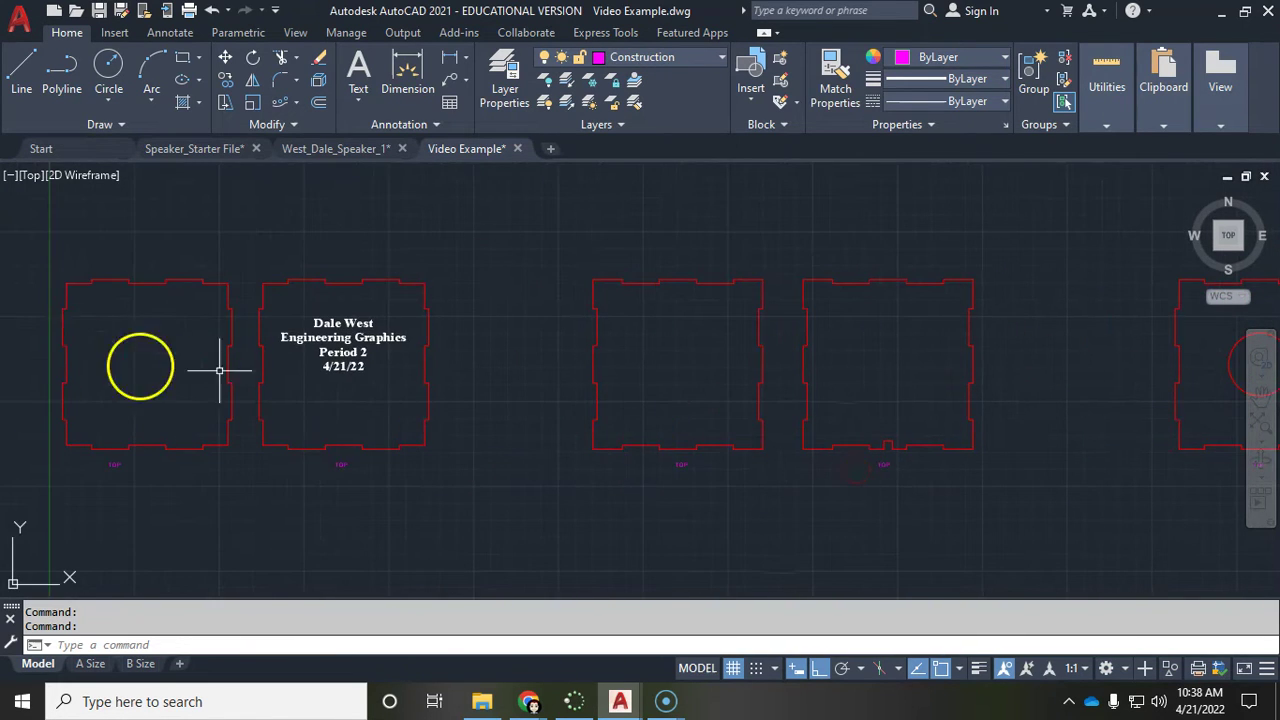
{"action": "scroll", "coordinate": [433, 378], "scroll_direction": "down", "scroll_amount": 5}
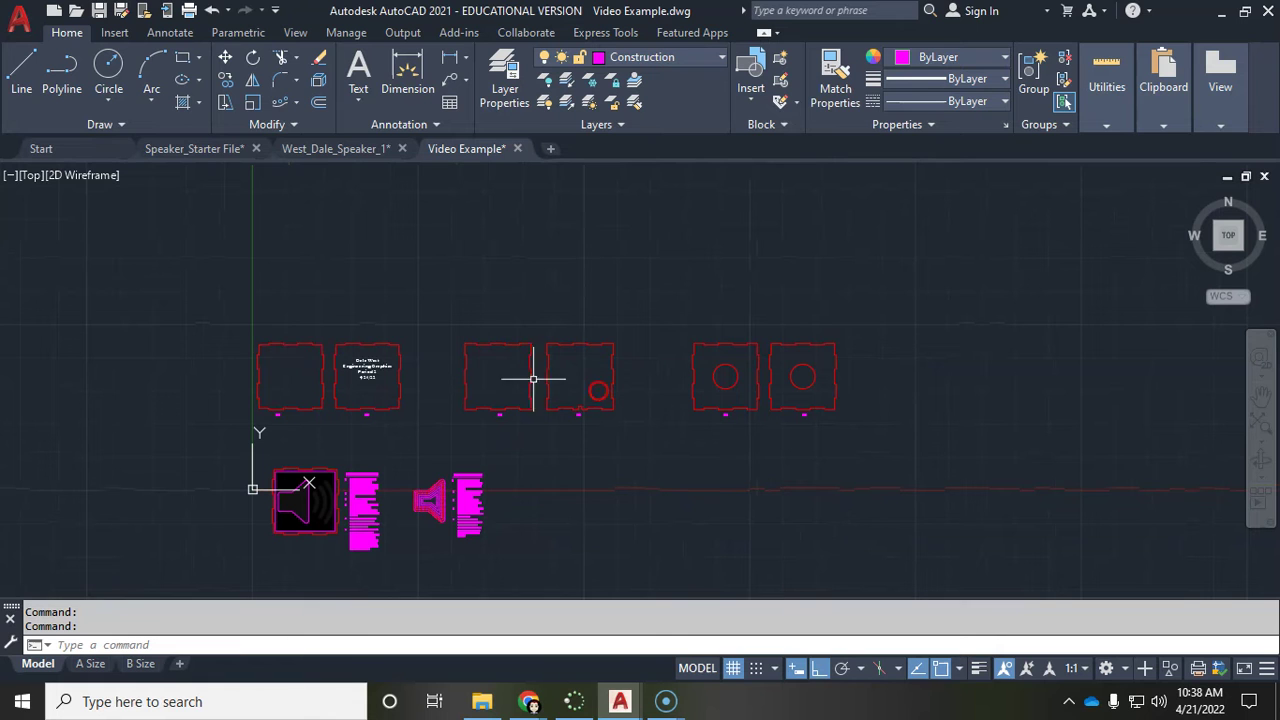
{"action": "scroll", "coordinate": [430, 379], "scroll_direction": "up", "scroll_amount": 2}
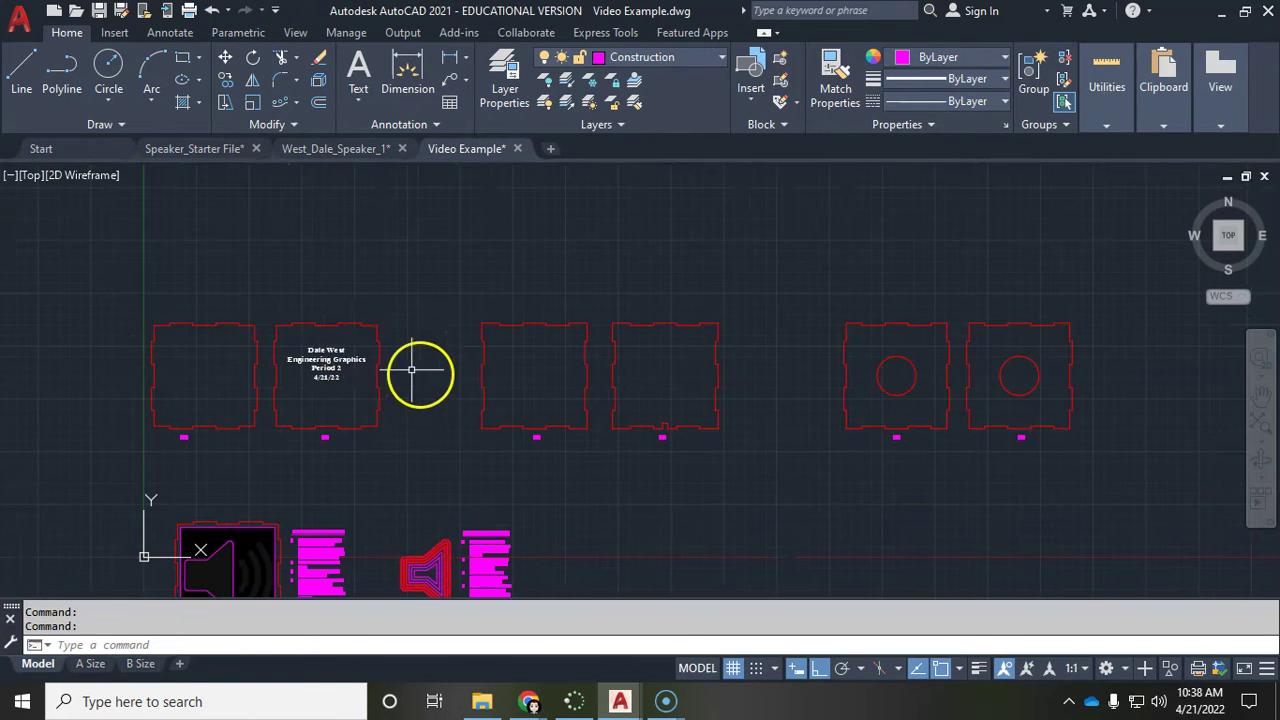
{"action": "middle_click_drag", "start_coordinate": [381, 468], "coordinate": [418, 415]}
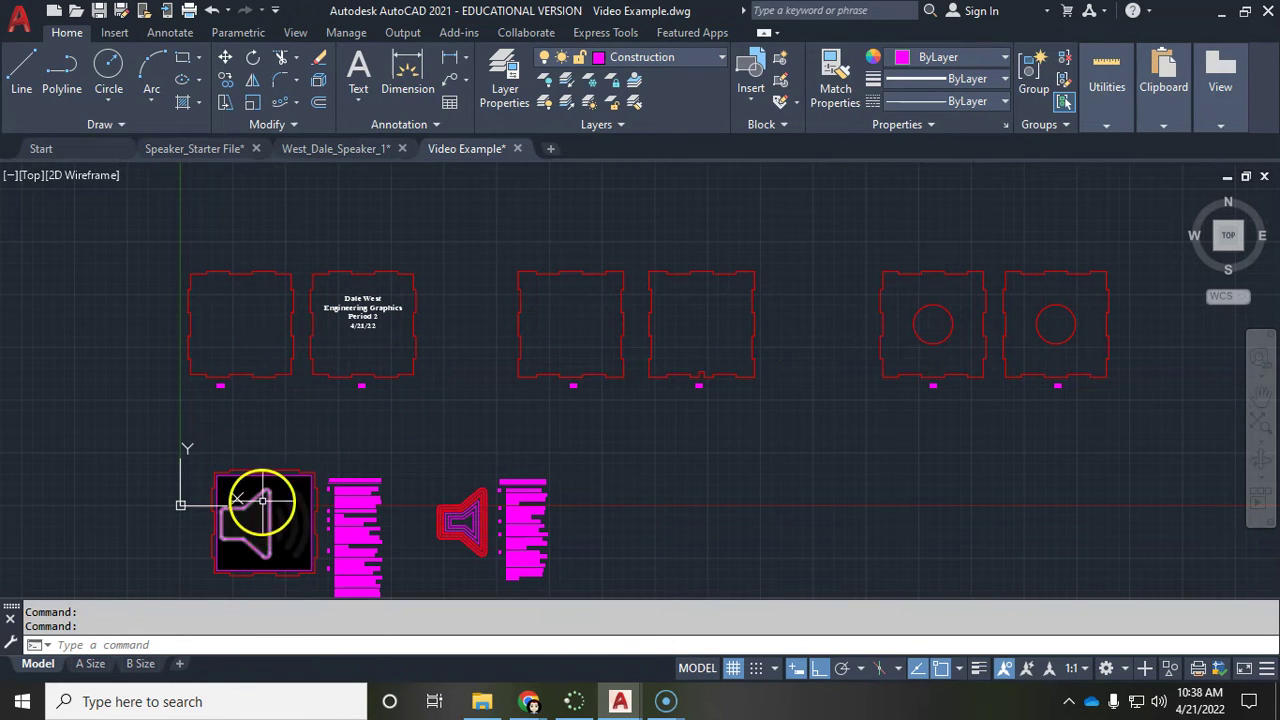
Step: Review the image tracing technique notes and make Construction the current layer
{"action": "middle_click_drag", "start_coordinate": [261, 500], "coordinate": [303, 415]}
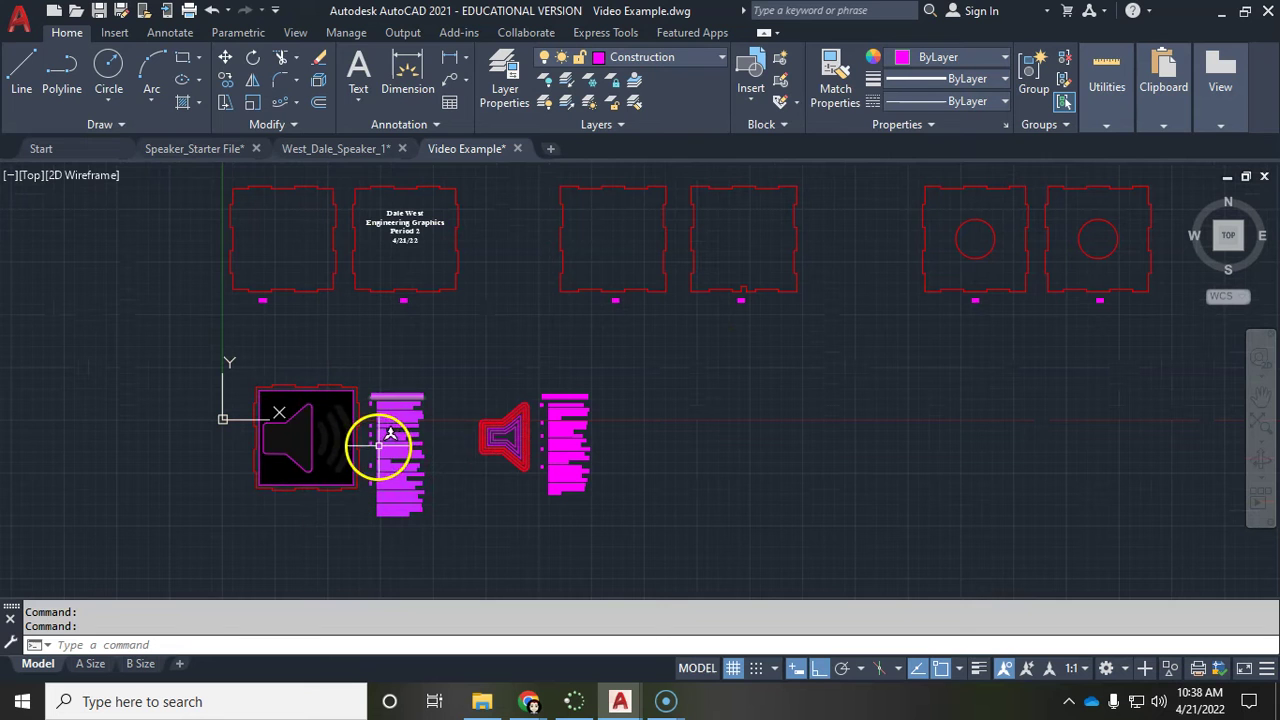
{"action": "scroll", "coordinate": [427, 477], "scroll_direction": "up", "scroll_amount": 2}
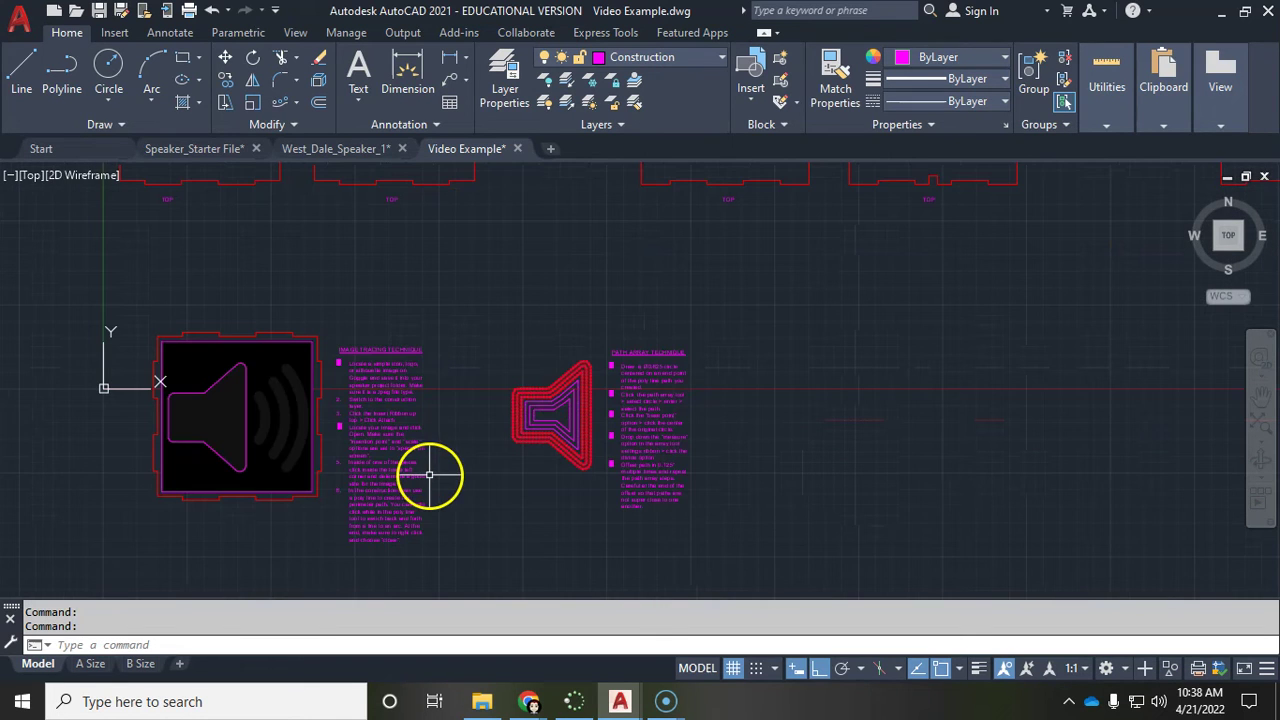
{"action": "scroll", "coordinate": [451, 394], "scroll_direction": "up", "scroll_amount": 4}
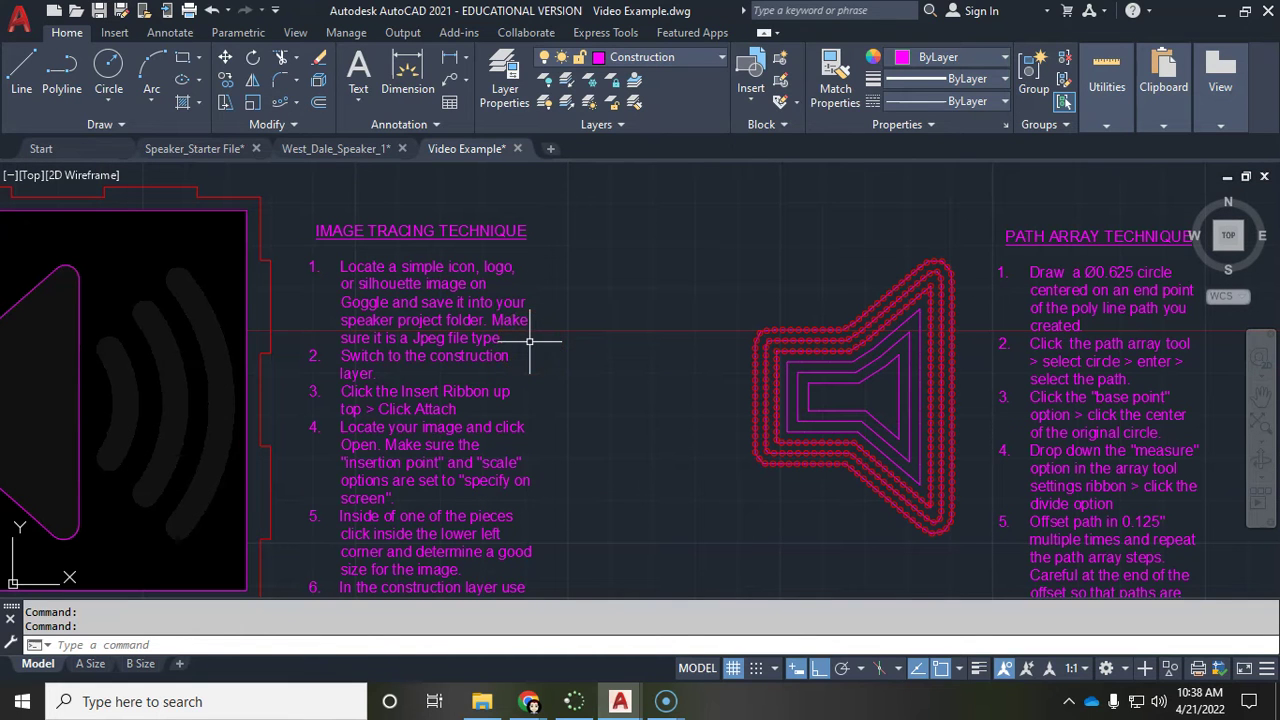
{"action": "middle_click_drag", "start_coordinate": [633, 345], "coordinate": [654, 307]}
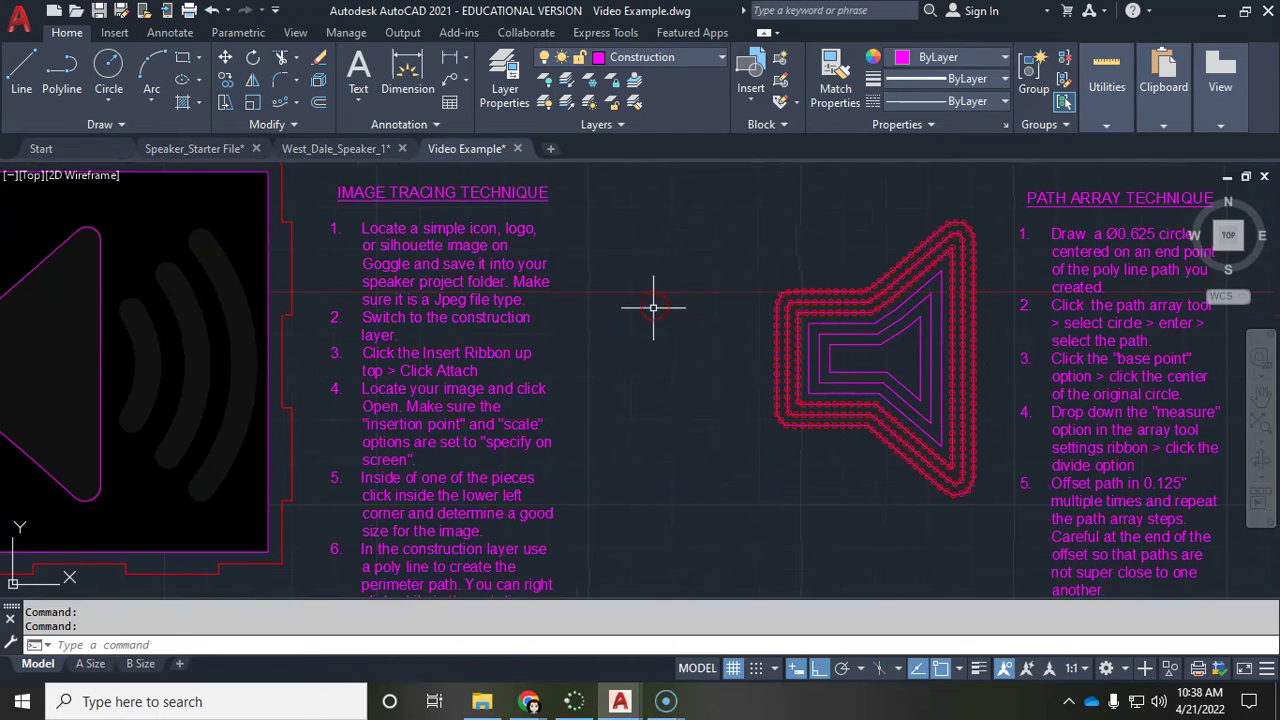
{"action": "left_click", "coordinate": [677, 60]}
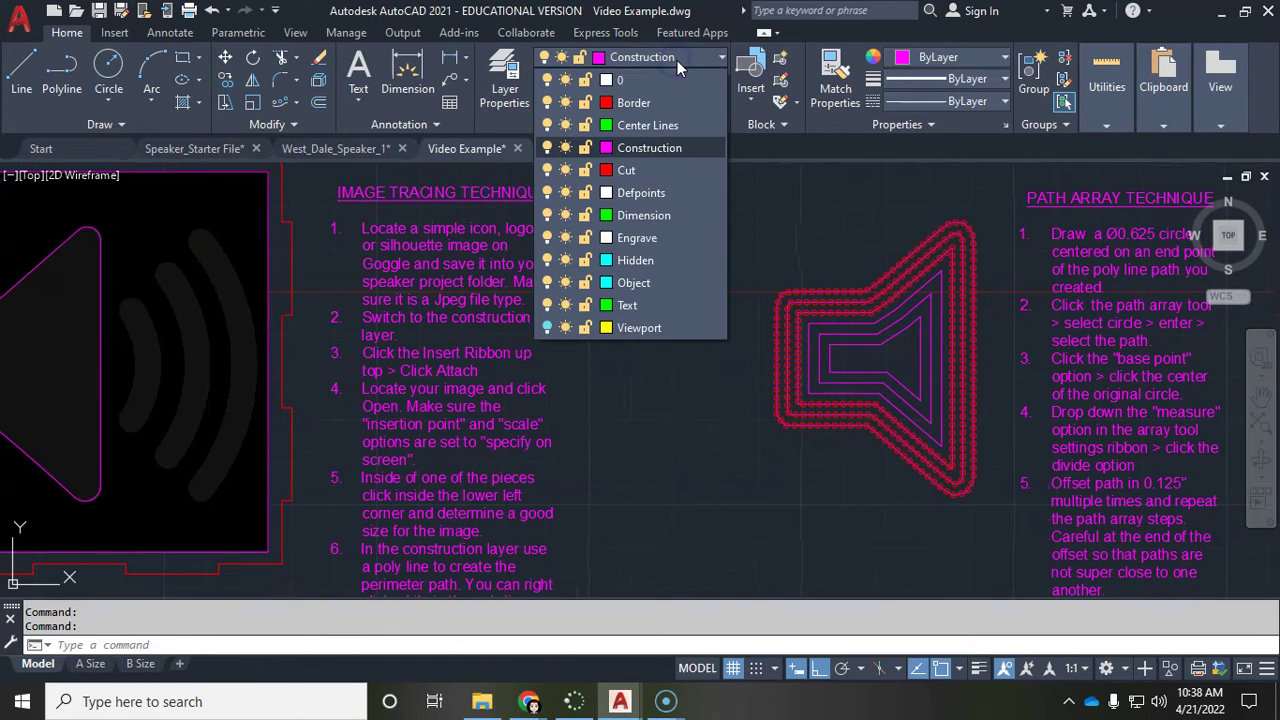
{"action": "left_click", "coordinate": [659, 150]}
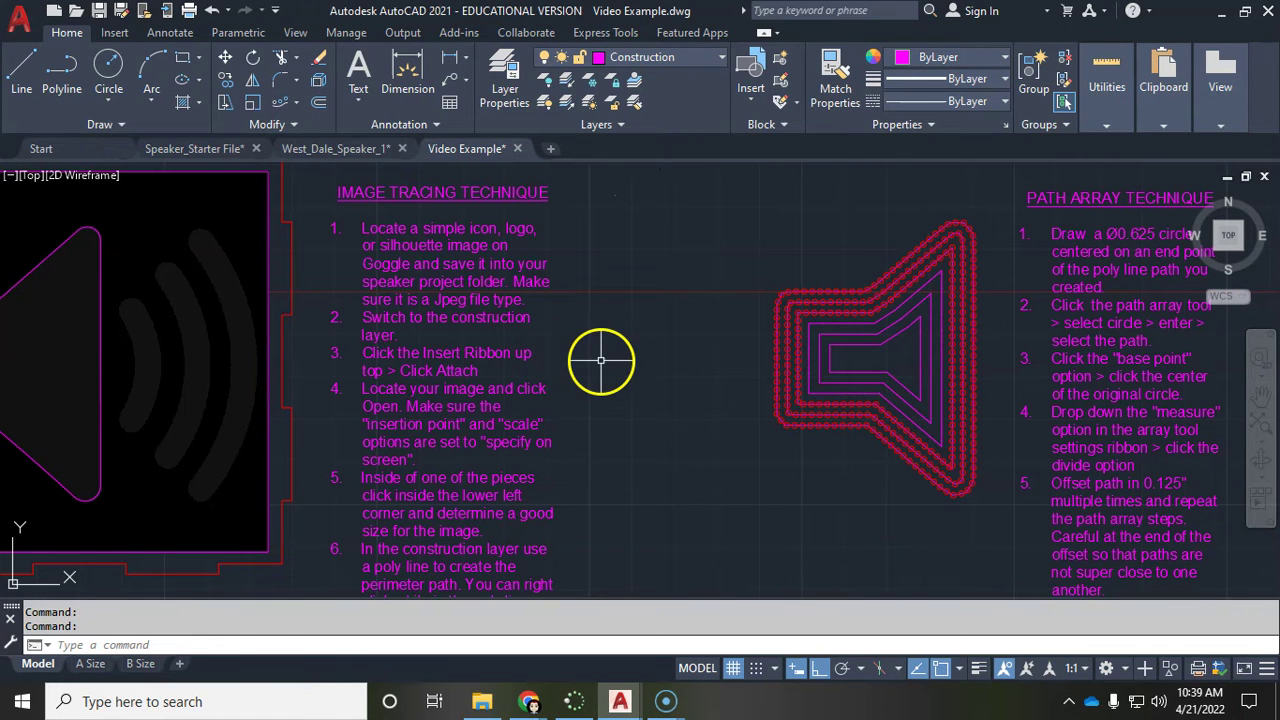
Step: Examine the sample speaker image inside its box outline and the image tracing notes beside it
{"action": "mouse_move", "coordinate": [601, 358]}
{"action": "middle_mouse_down"}
{"action": "mouse_move", "coordinate": [850, 305]}
{"action": "mouse_move", "coordinate": [932, 313]}
{"action": "middle_mouse_up"}
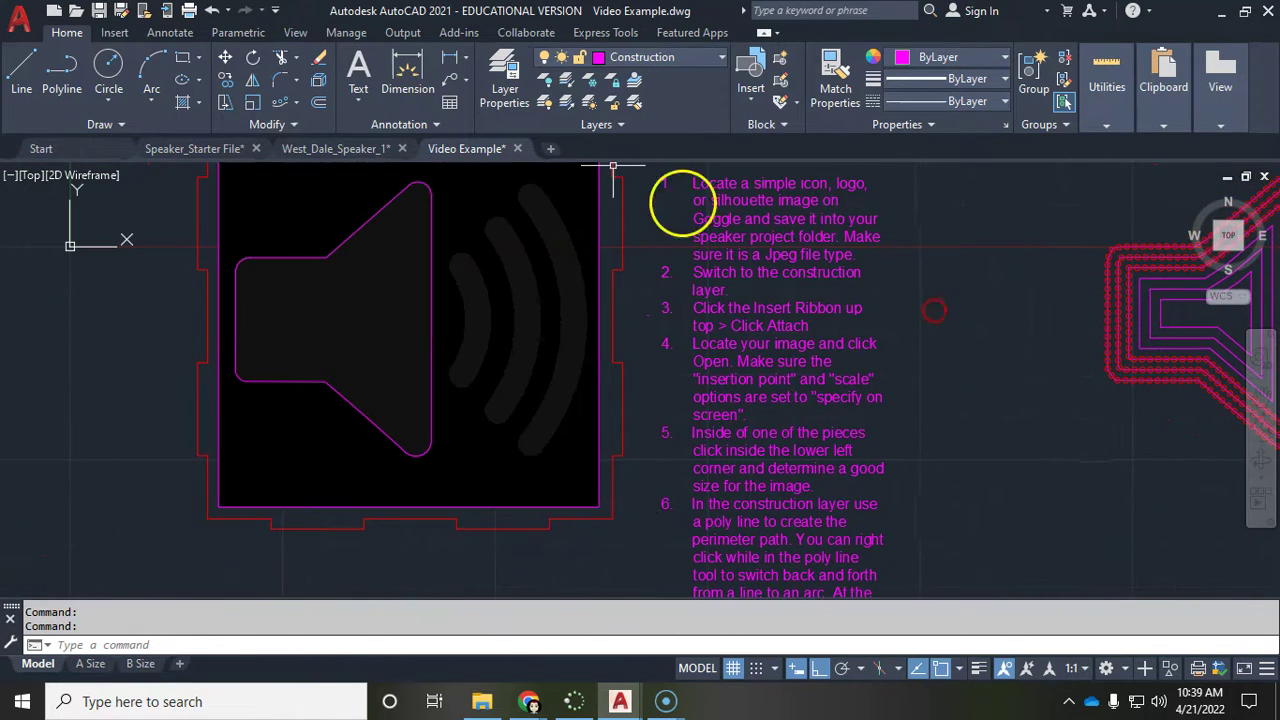
{"action": "scroll", "coordinate": [571, 299], "scroll_direction": "down", "scroll_amount": 4}
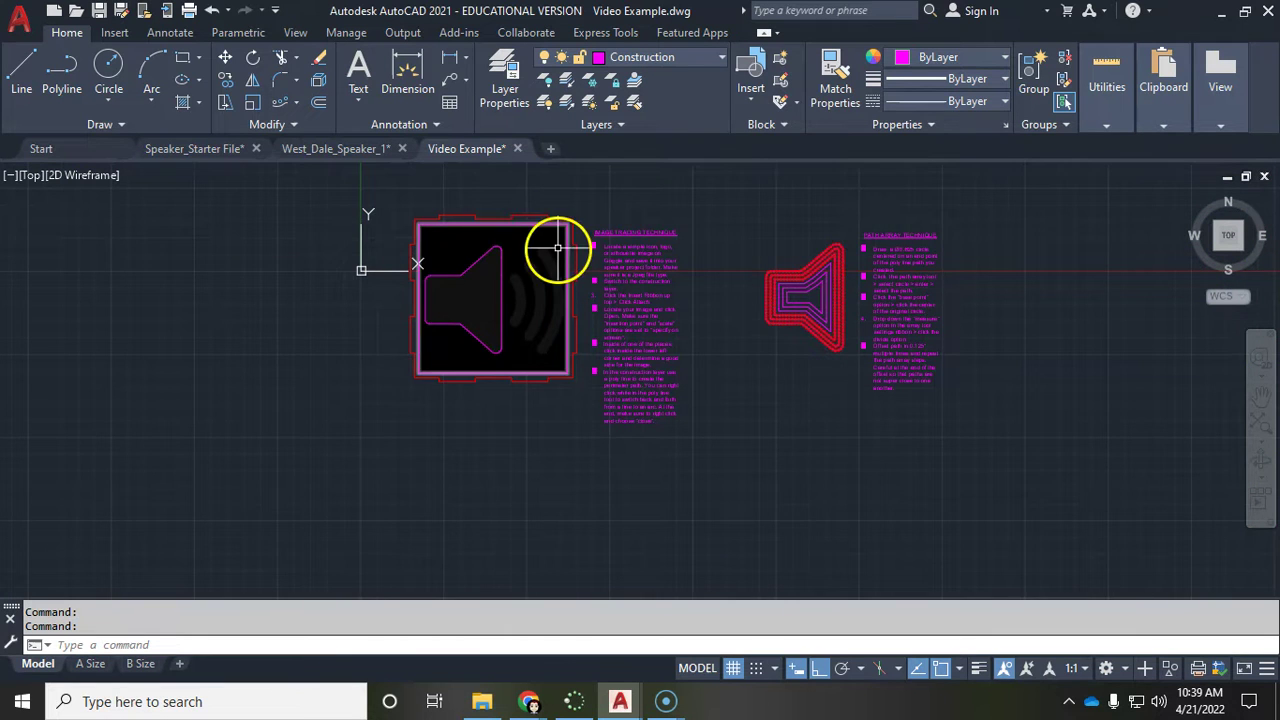
{"action": "middle_click_drag", "start_coordinate": [557, 243], "coordinate": [491, 543]}
{"action": "scroll", "coordinate": [644, 454], "scroll_direction": "up", "scroll_amount": 2}
{"action": "middle_click_drag", "start_coordinate": [644, 453], "coordinate": [634, 334]}
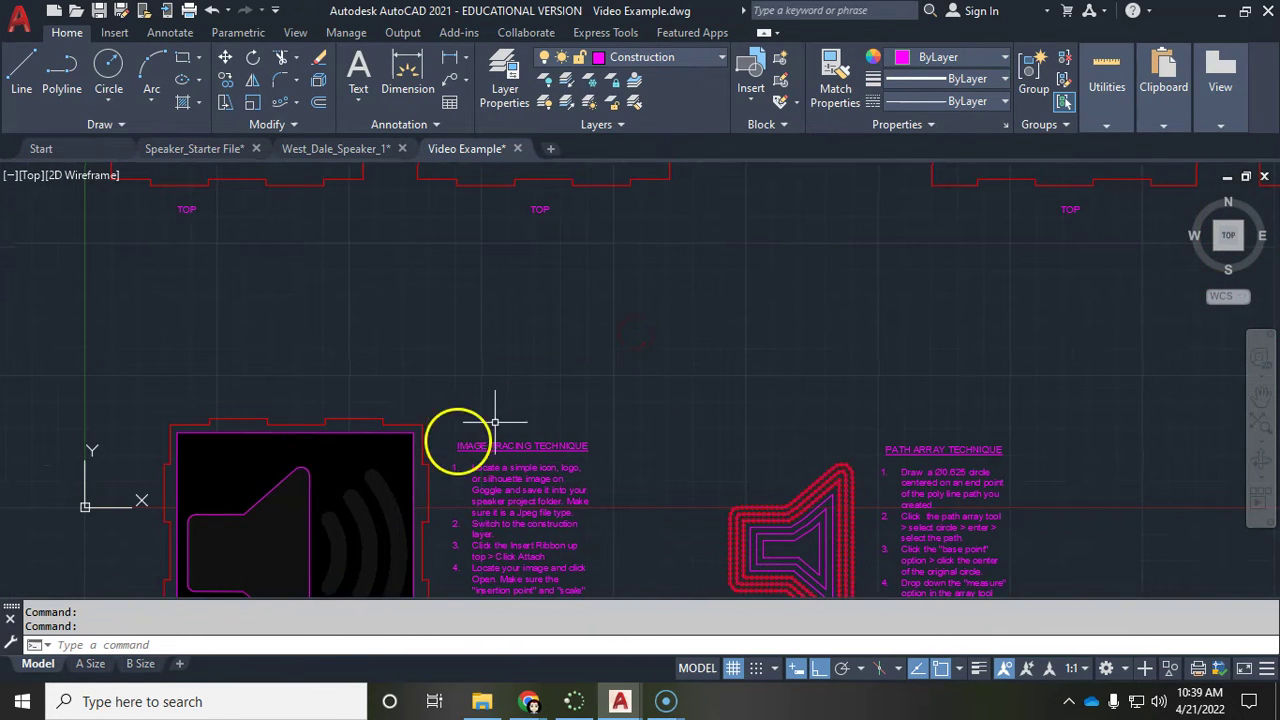
{"action": "scroll", "coordinate": [508, 410], "scroll_direction": "down", "scroll_amount": 2}
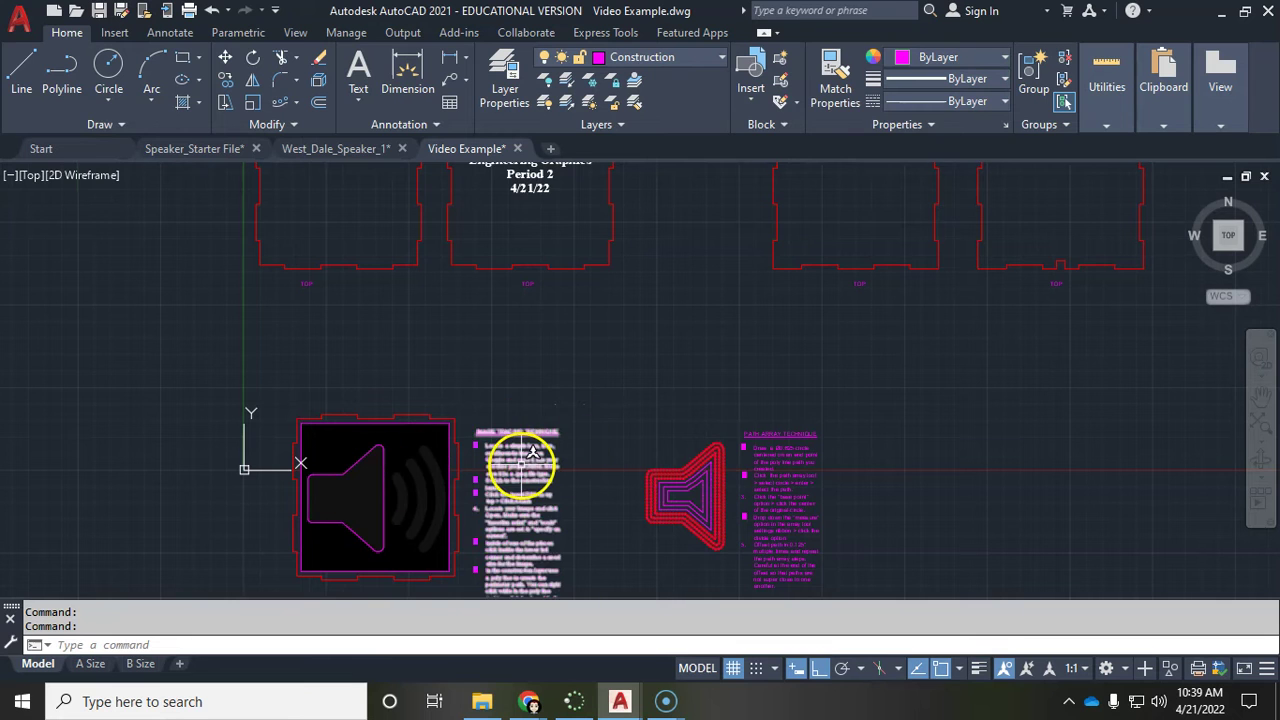
{"action": "scroll", "coordinate": [520, 466], "scroll_direction": "up", "scroll_amount": 2}
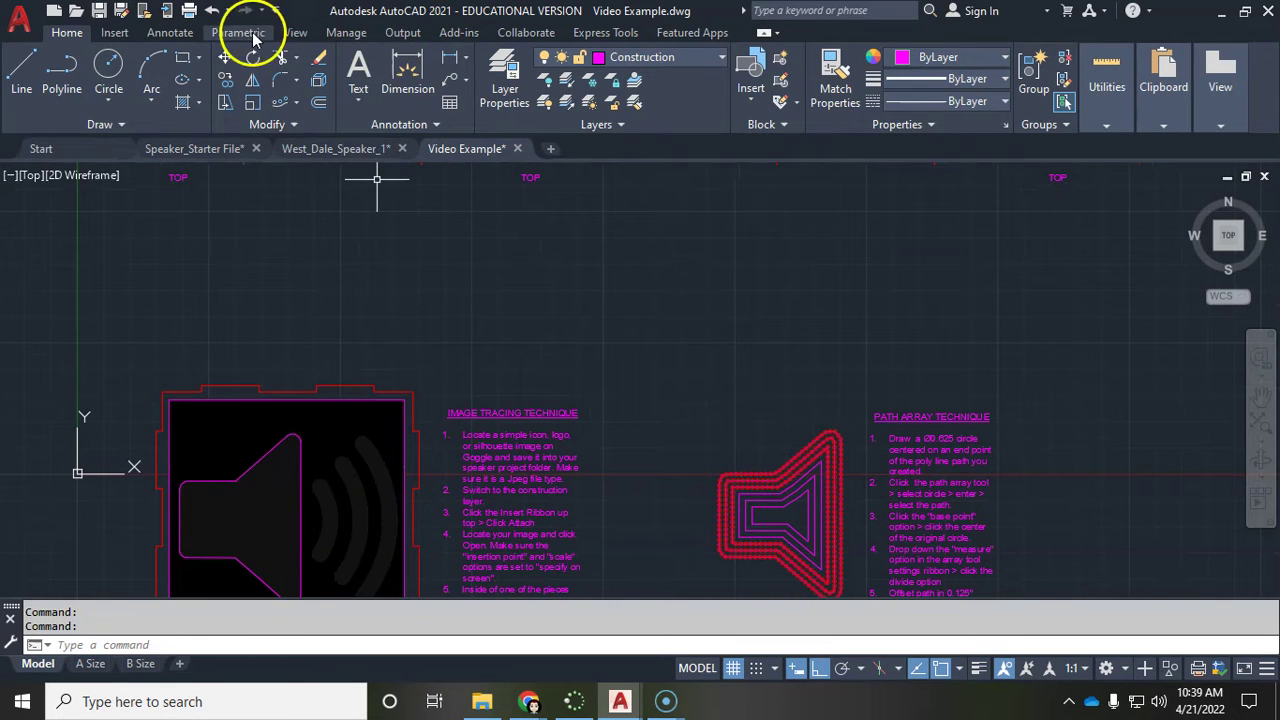
Step: Start attaching the Speaker Image file from the Speaker Project folder as a reference image
{"action": "left_click", "coordinate": [114, 32]}
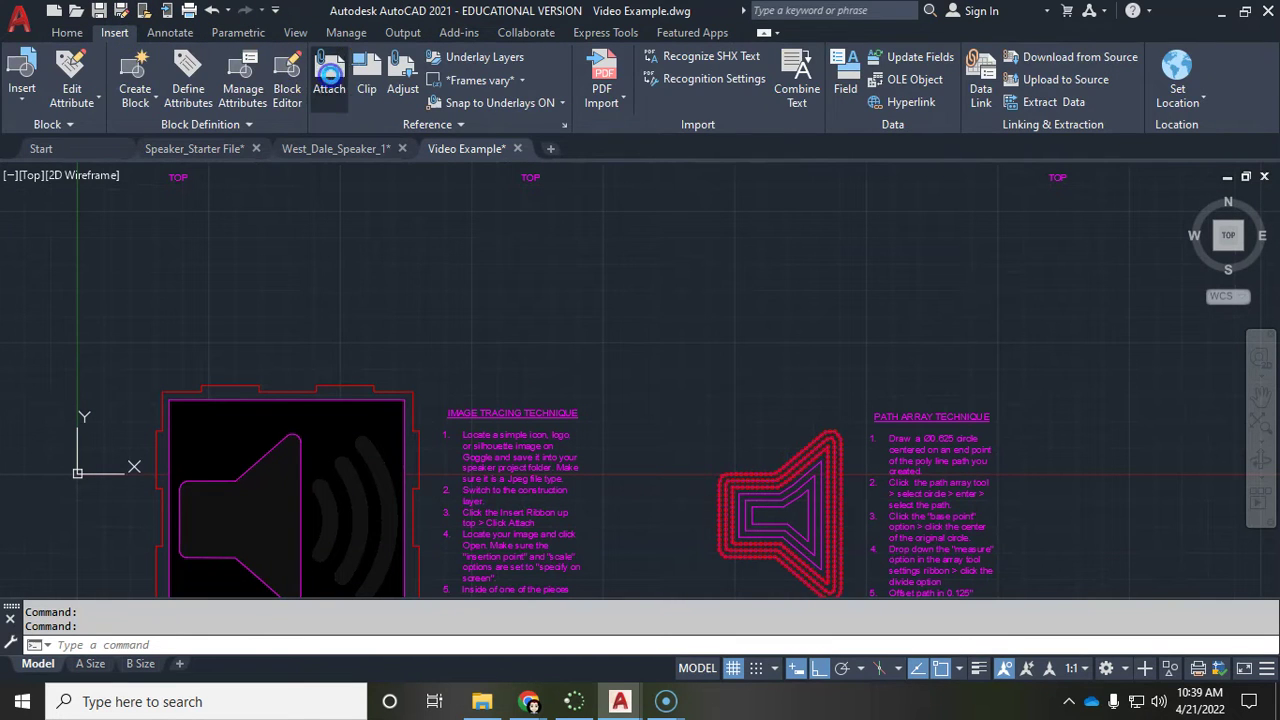
{"action": "left_click", "coordinate": [329, 74]}
{"action": "left_click", "coordinate": [493, 165]}
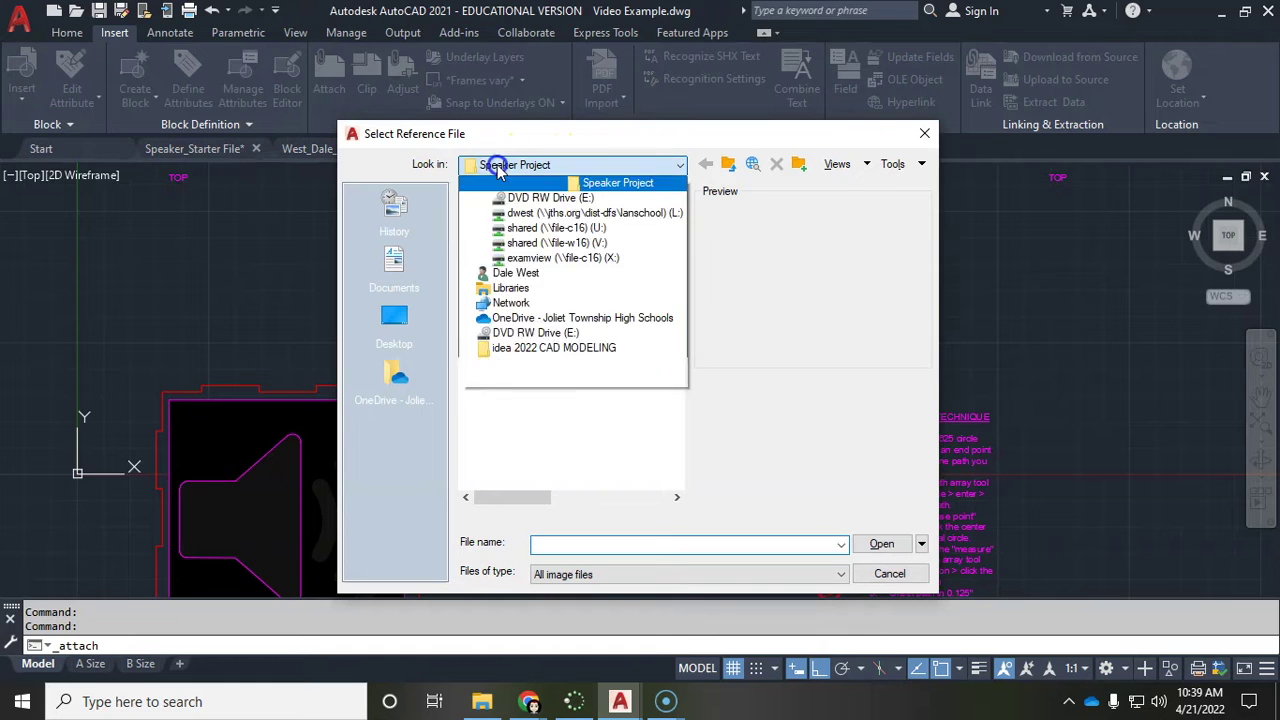
{"action": "left_click", "coordinate": [627, 290]}
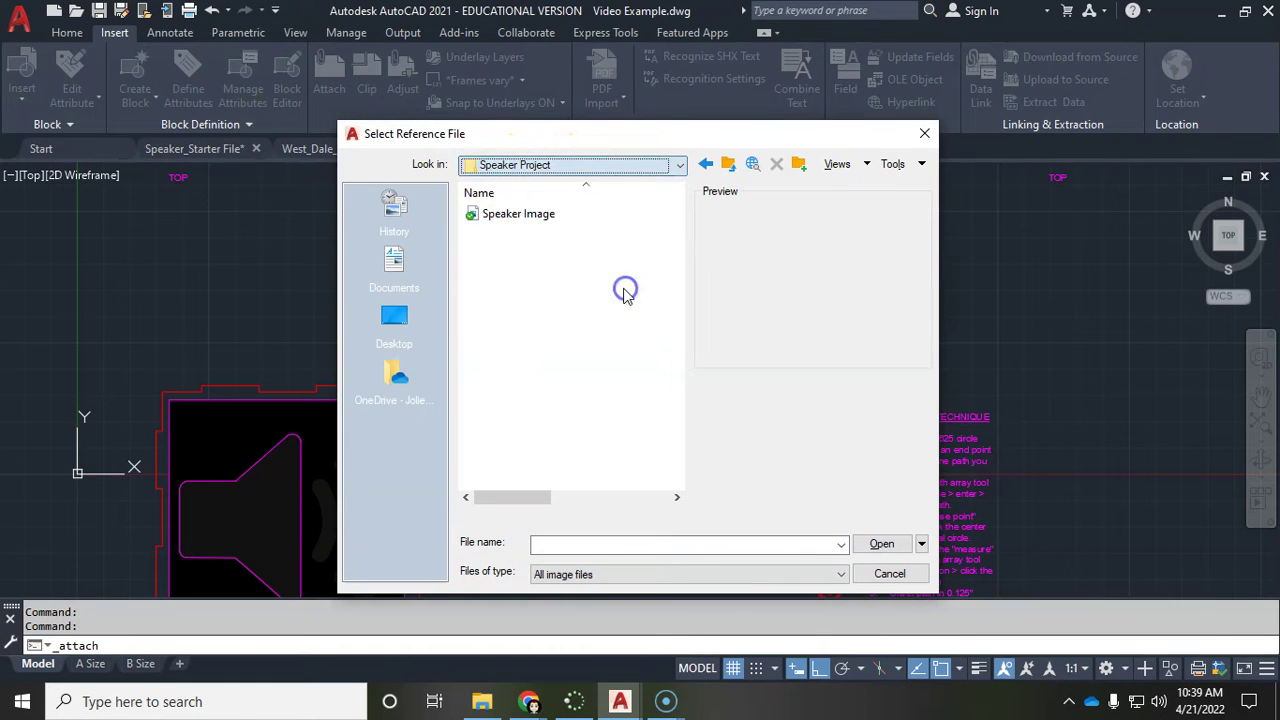
{"action": "left_click", "coordinate": [506, 215]}
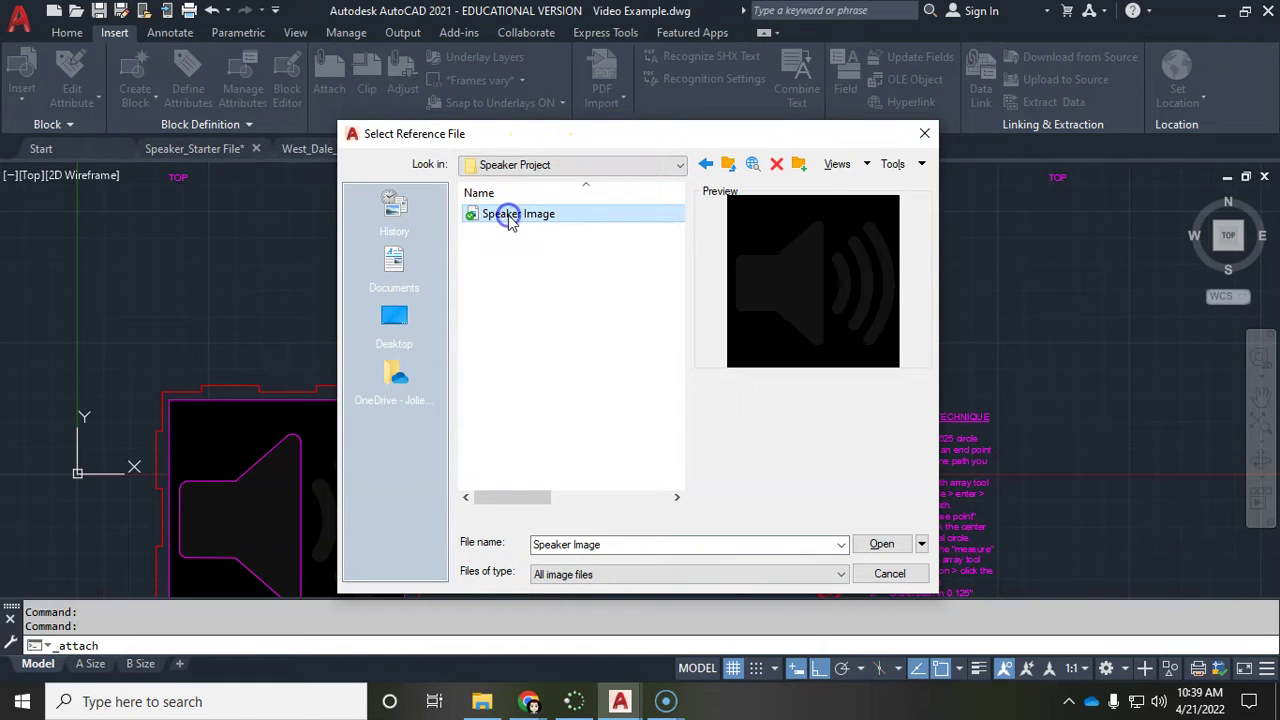
{"action": "left_click", "coordinate": [893, 553]}
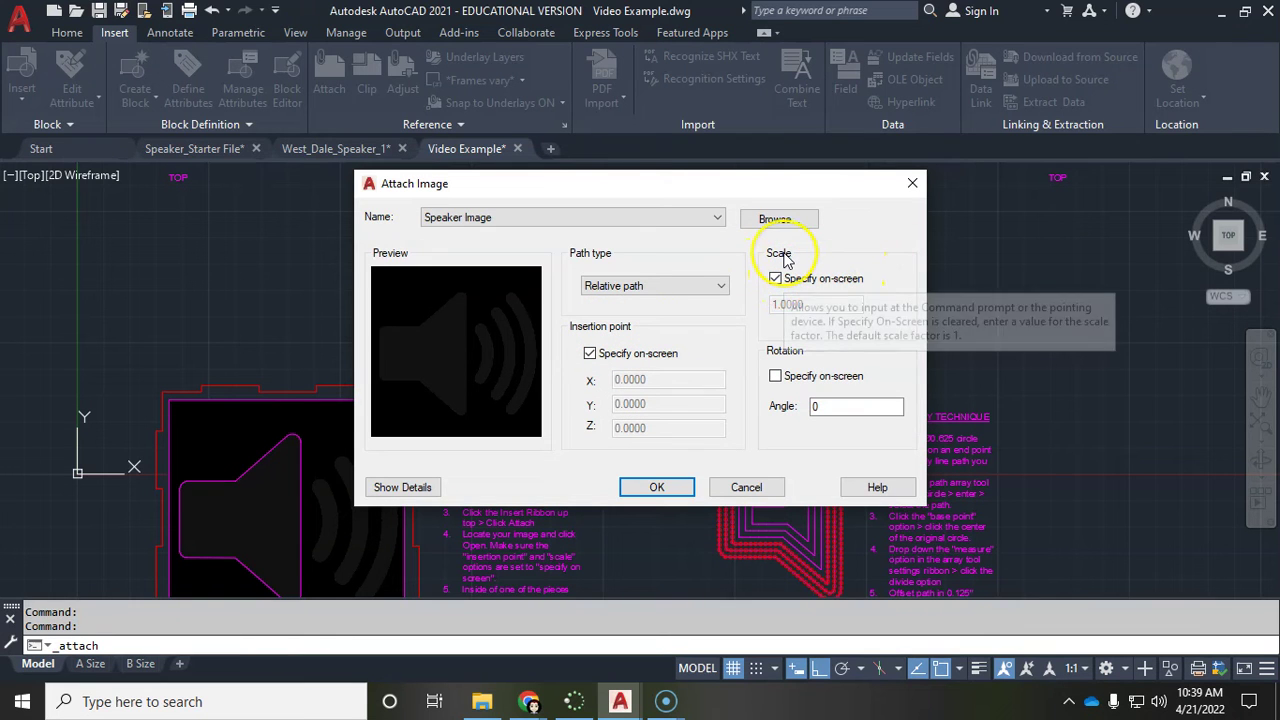
Step: Place the image on screen near the lower-left corner inside the first box piece with object snap off, and scale it to nearly fill the piece
{"action": "left_click", "coordinate": [666, 489]}
{"action": "scroll", "coordinate": [594, 309], "scroll_direction": "down", "scroll_amount": 1}
{"action": "middle_click_drag", "start_coordinate": [594, 309], "coordinate": [694, 463]}
{"action": "scroll", "coordinate": [397, 331], "scroll_direction": "up", "scroll_amount": 2}
{"action": "mouse_move", "coordinate": [403, 341]}
{"action": "middle_mouse_down"}
{"action": "mouse_move", "coordinate": [400, 530]}
{"action": "mouse_move", "coordinate": [410, 480]}
{"action": "middle_mouse_up"}
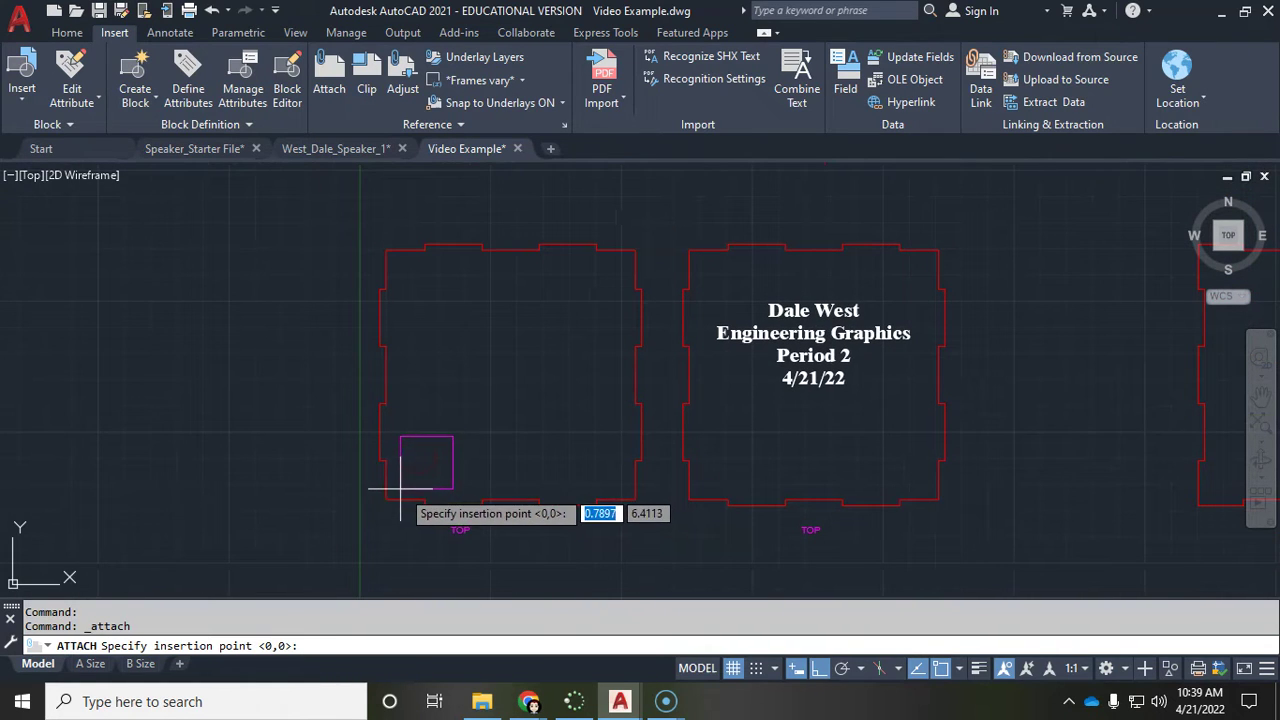
{"action": "left_click", "coordinate": [938, 668]}
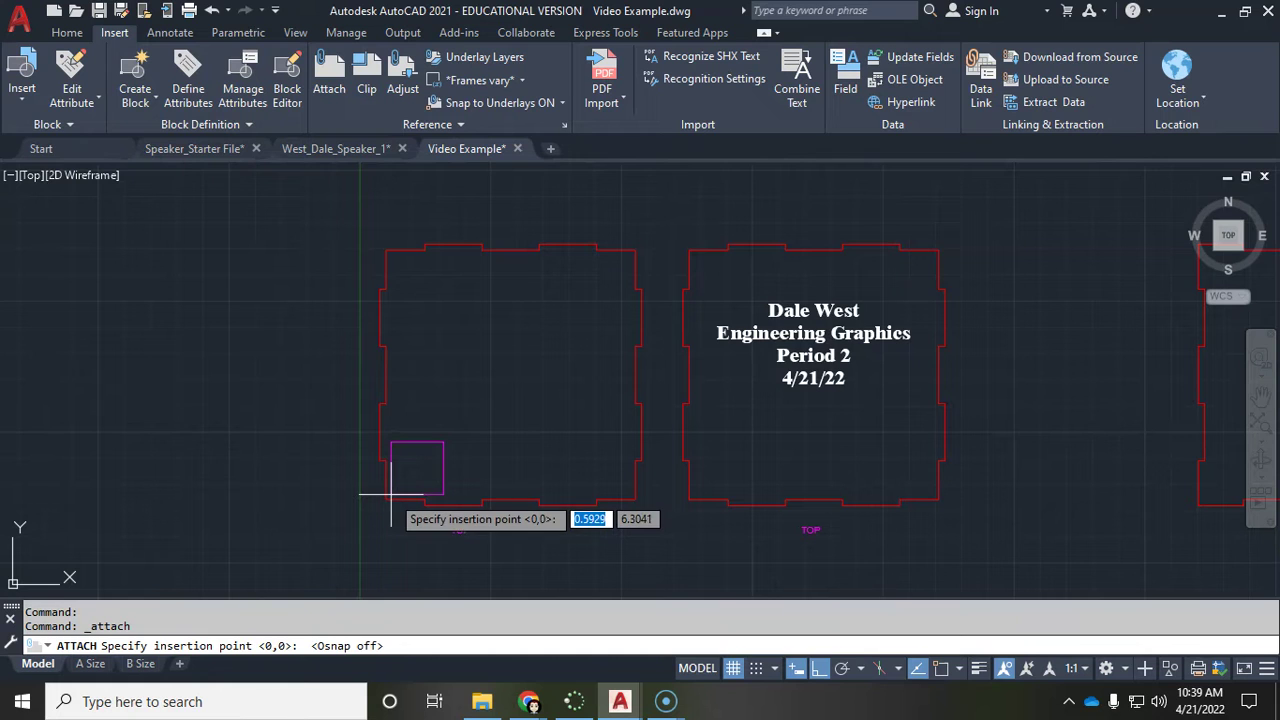
{"action": "left_click", "coordinate": [391, 494]}
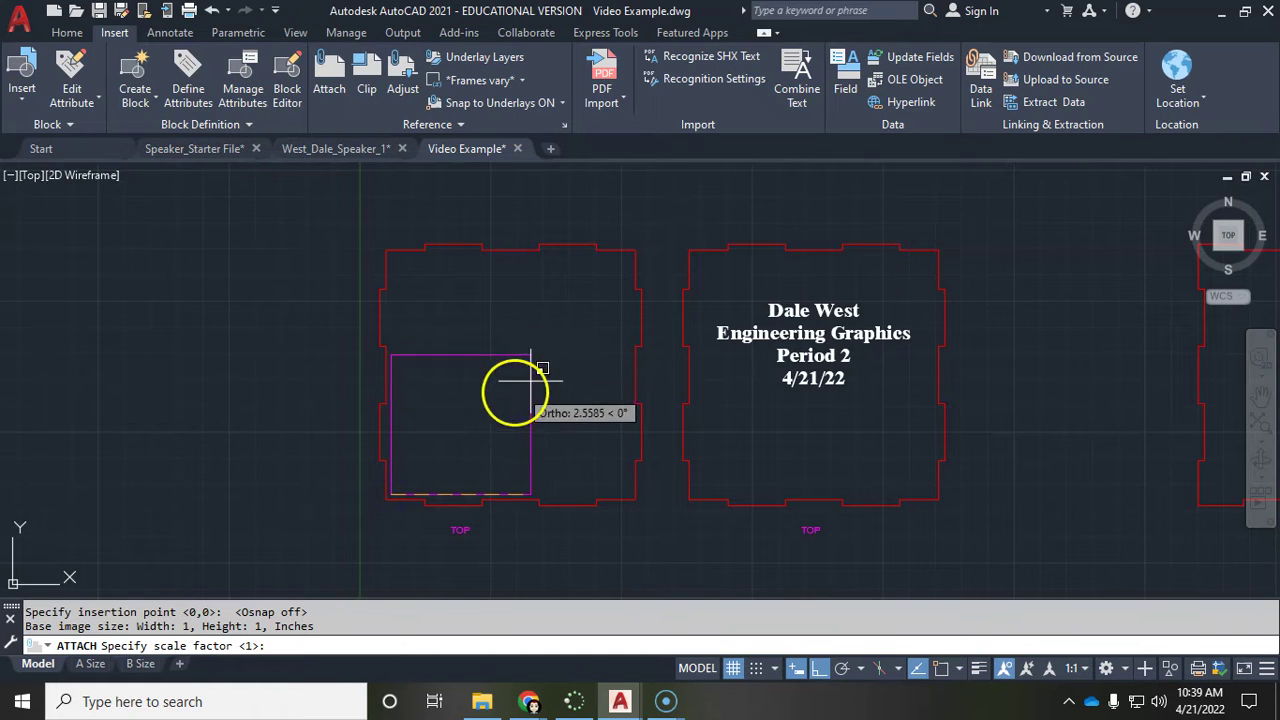
{"action": "left_click", "coordinate": [632, 313]}
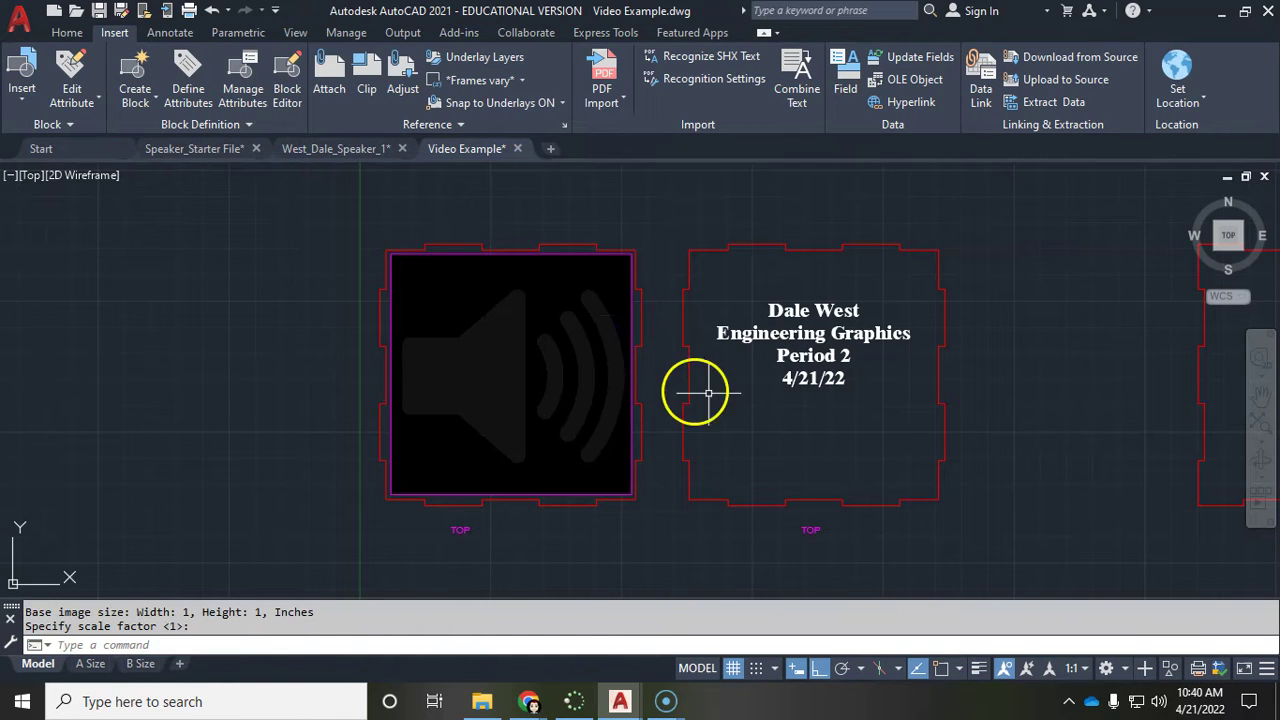
Step: Delete the attached speaker image from the first box piece
{"action": "left_click", "coordinate": [560, 260]}
{"action": "key", "text": "Delete"}
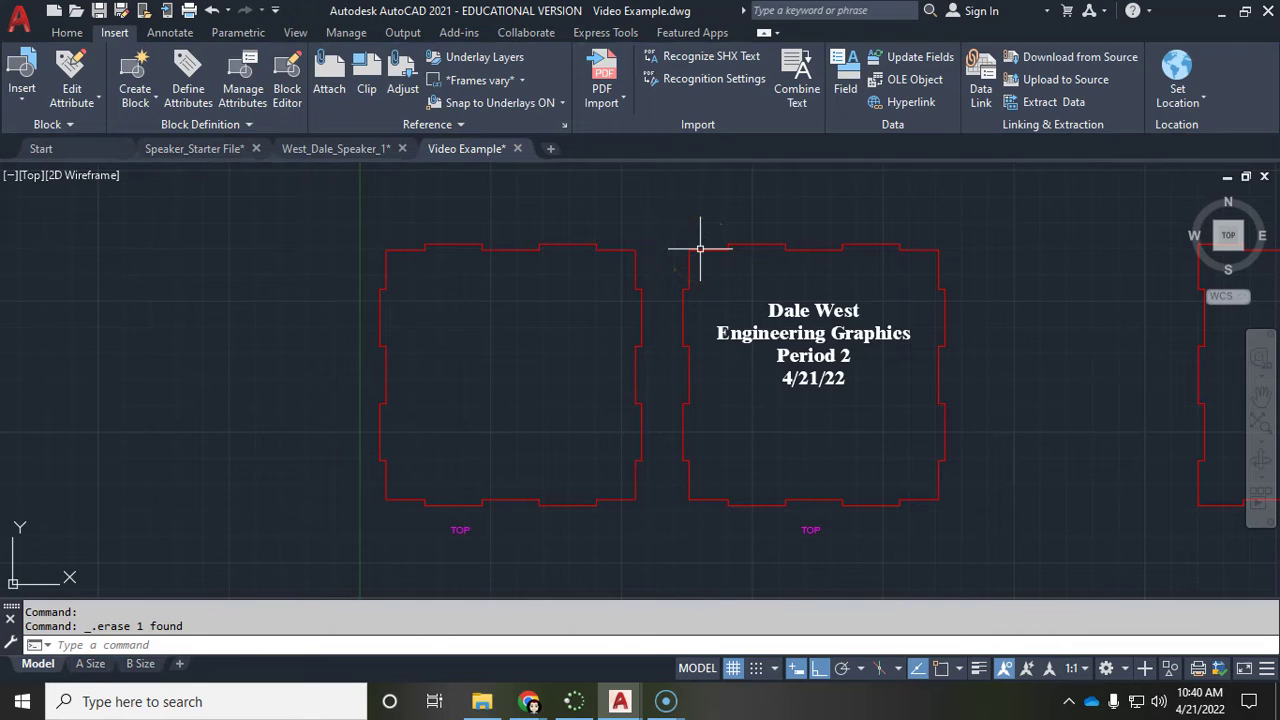
Step: Restore the deleted speaker image in the first box piece and select it
{"action": "key", "text": "ctrl+z"}
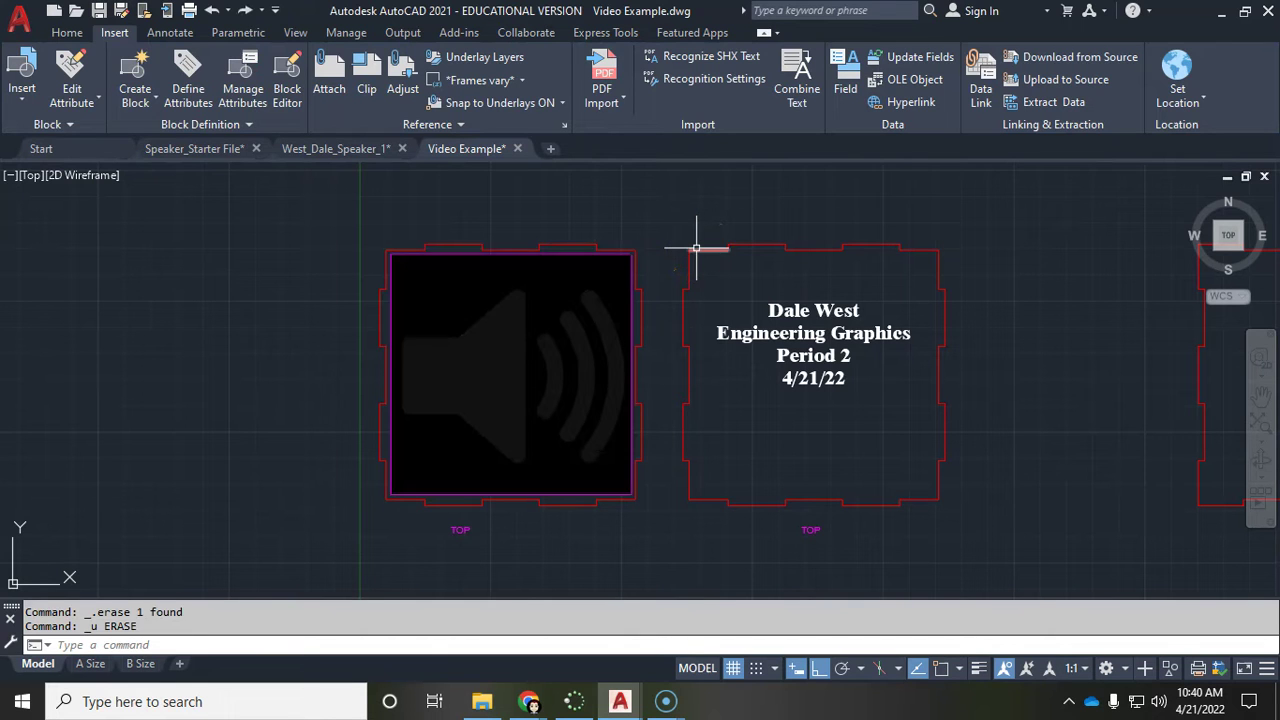
{"action": "left_click", "coordinate": [582, 255]}
{"action": "scroll", "coordinate": [630, 257], "scroll_direction": "up", "scroll_amount": 2}
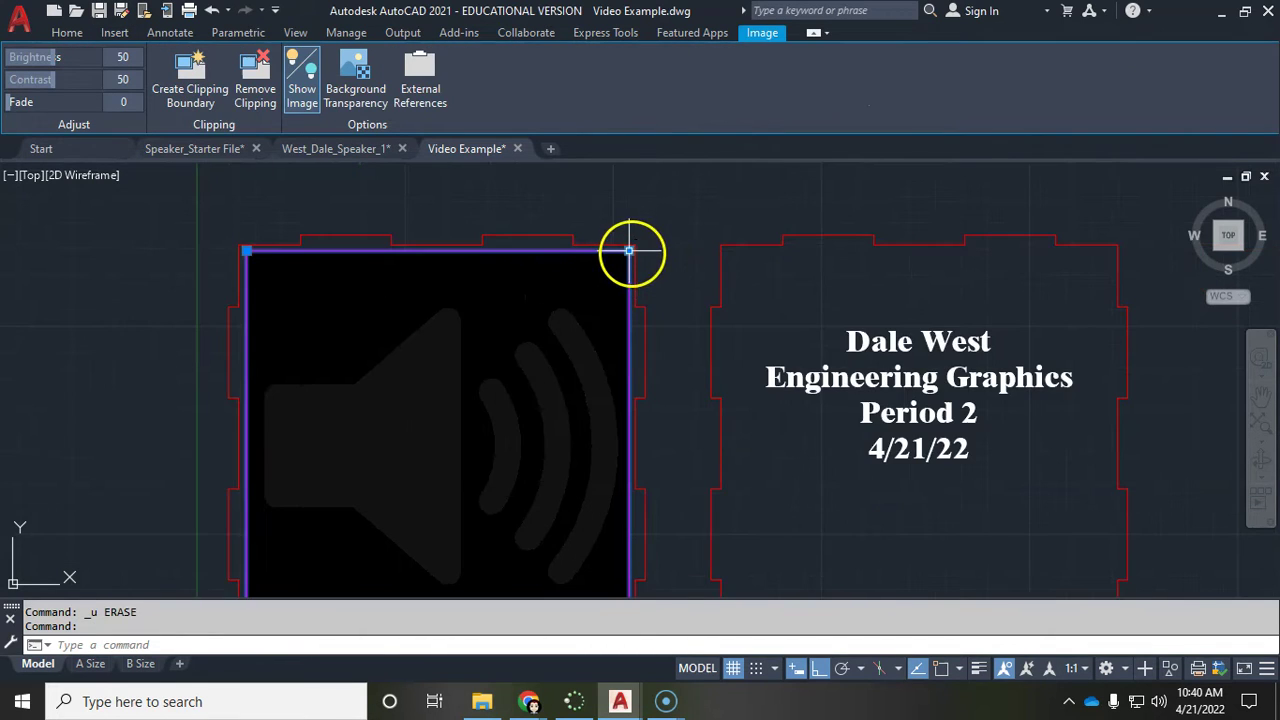
{"action": "left_click", "coordinate": [629, 251]}
{"action": "scroll", "coordinate": [612, 268], "scroll_direction": "up", "scroll_amount": 2}
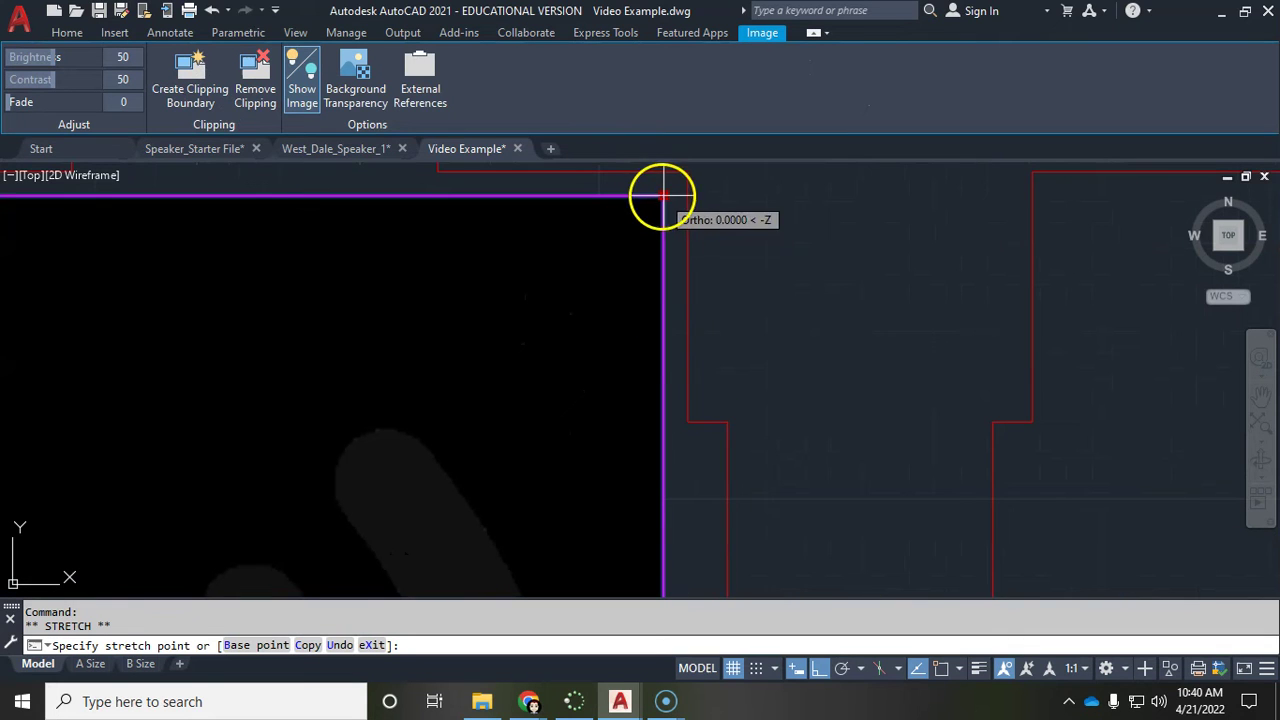
{"action": "left_click", "coordinate": [631, 224]}
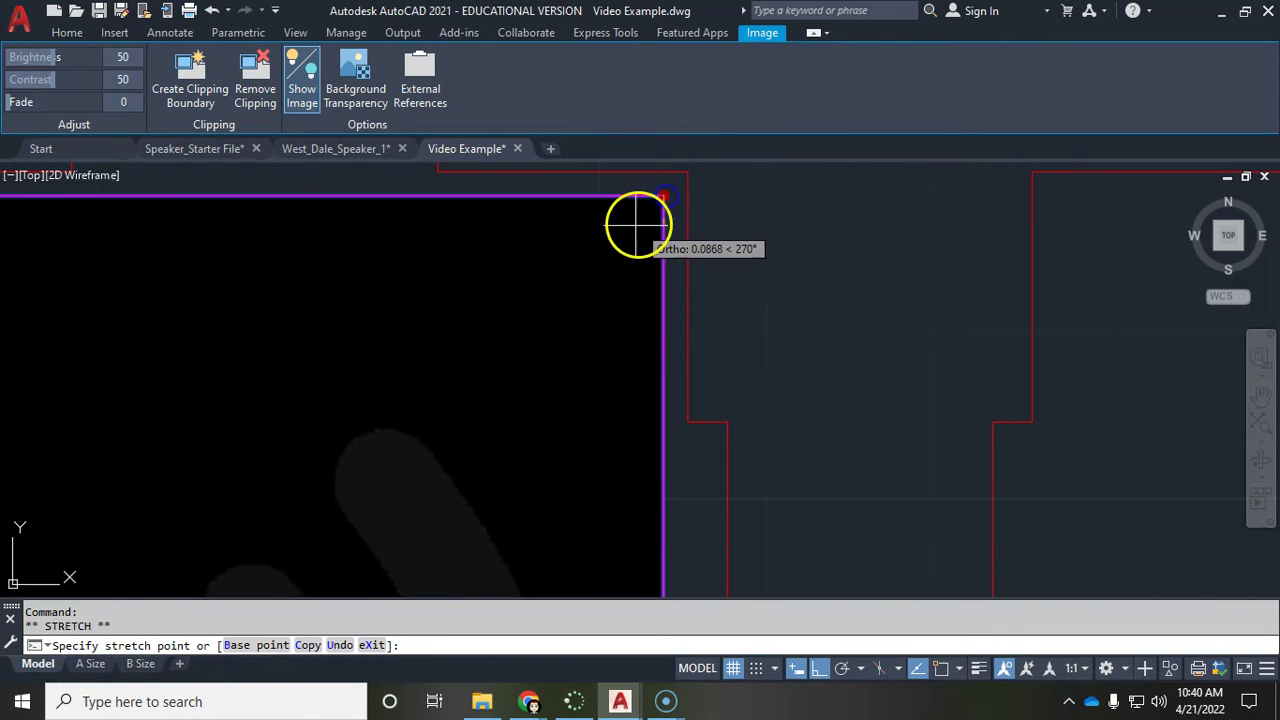
{"action": "key", "text": "Escape"}
{"action": "key", "text": "Escape"}
Step: Shrink the attached speaker image slightly by stretching its upper-right corner inward inside the first box piece
{"action": "left_click", "coordinate": [663, 195]}
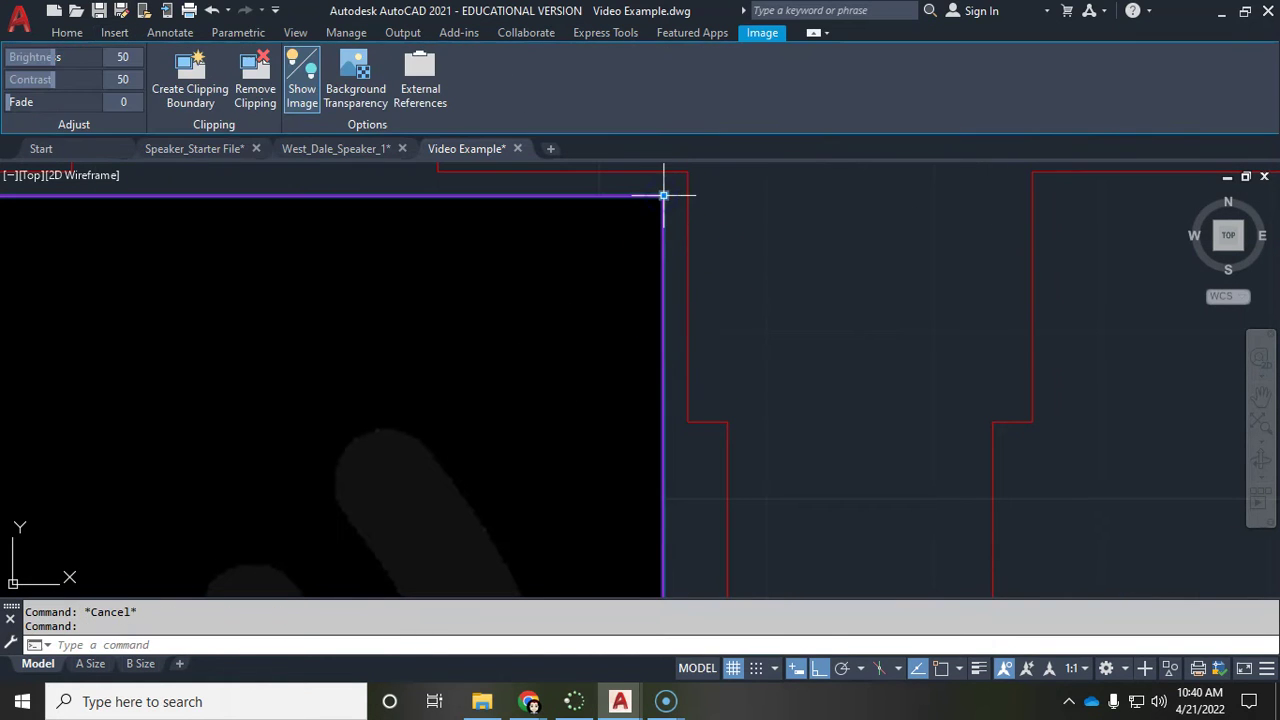
{"action": "left_click", "coordinate": [663, 195]}
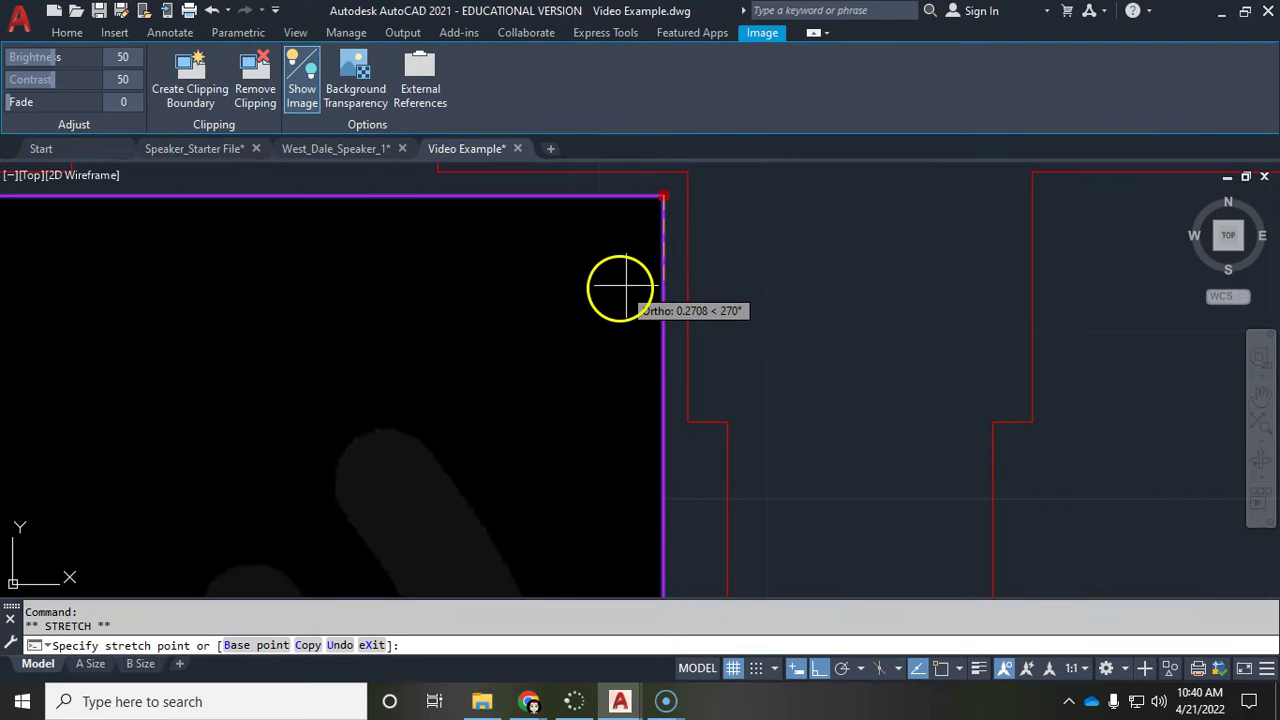
{"action": "left_click", "coordinate": [655, 212]}
{"action": "scroll", "coordinate": [646, 229], "scroll_direction": "down", "scroll_amount": 2}
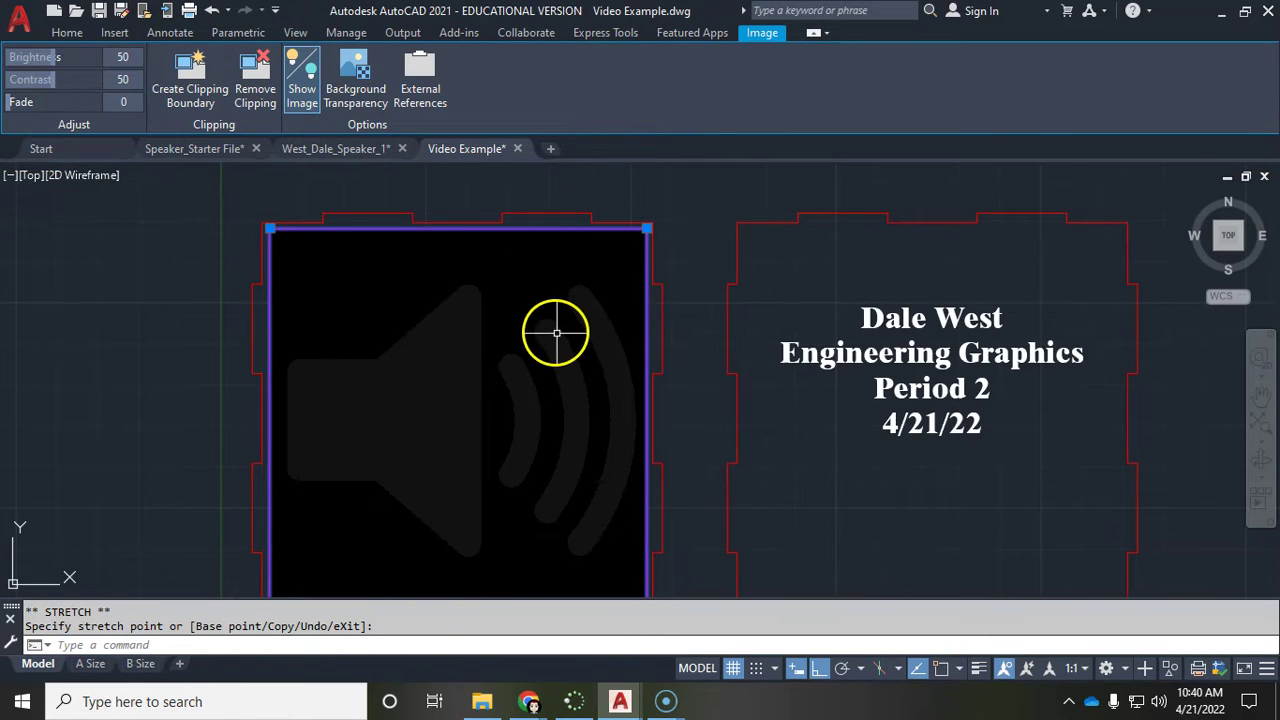
Step: Compare the attached speaker image with the traced sample image in the box outline below
{"action": "scroll", "coordinate": [556, 333], "scroll_direction": "down", "scroll_amount": 2}
{"action": "scroll", "coordinate": [560, 337], "scroll_direction": "up", "scroll_amount": 2}
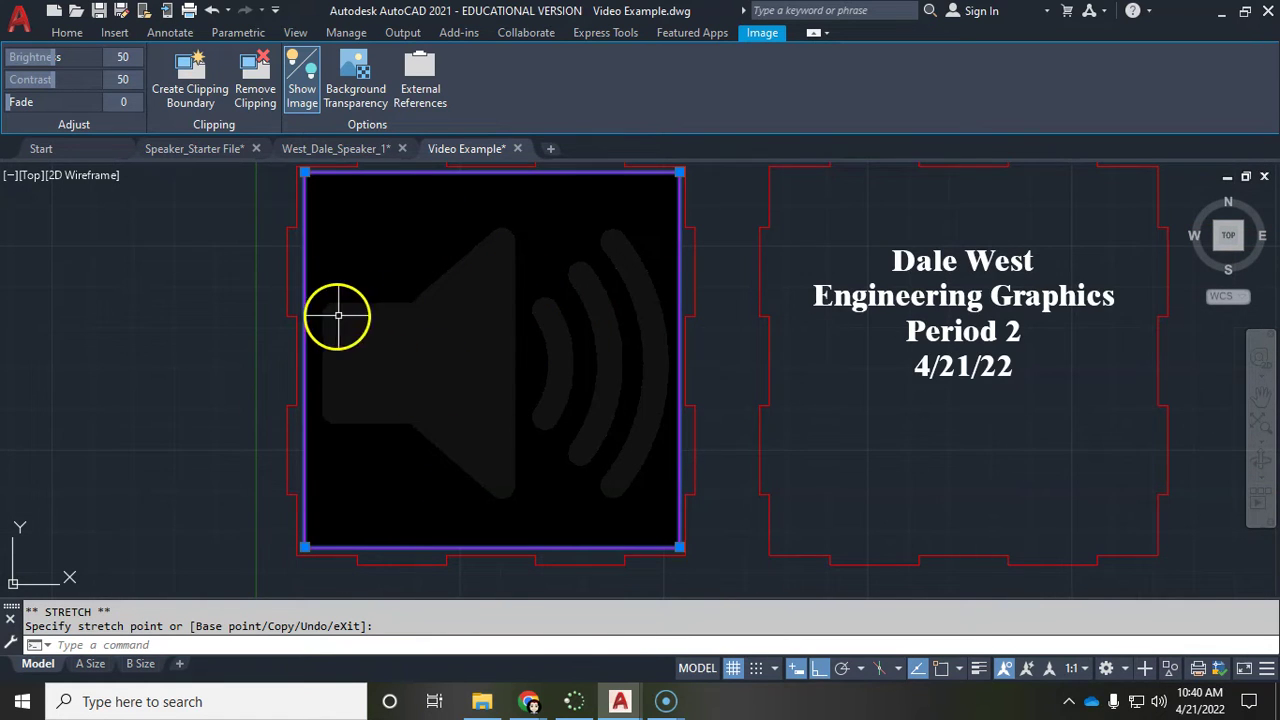
{"action": "scroll", "coordinate": [410, 360], "scroll_direction": "down", "scroll_amount": 1}
{"action": "scroll", "coordinate": [413, 363], "scroll_direction": "down", "scroll_amount": 3}
{"action": "middle_click_drag", "start_coordinate": [457, 543], "coordinate": [489, 391]}
{"action": "scroll", "coordinate": [489, 391], "scroll_direction": "up", "scroll_amount": 3}
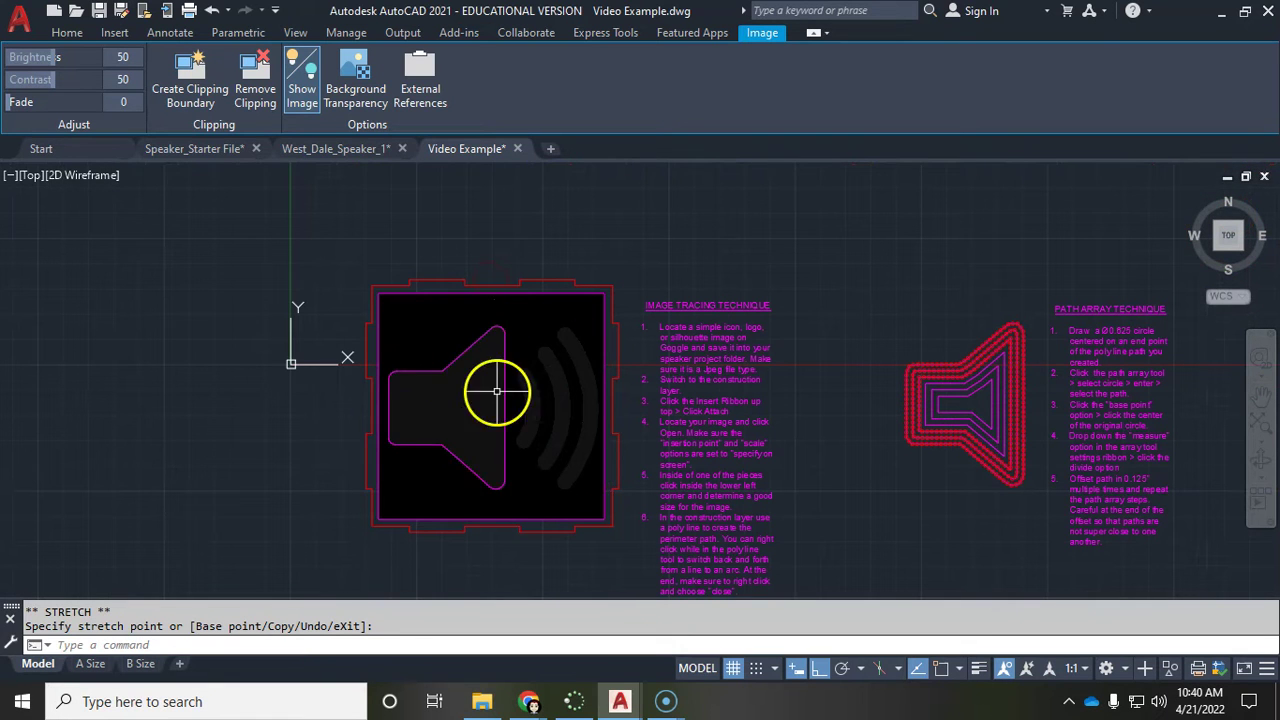
{"action": "middle_click_drag", "start_coordinate": [433, 350], "coordinate": [371, 677]}
{"action": "middle_click_drag", "start_coordinate": [382, 440], "coordinate": [383, 594]}
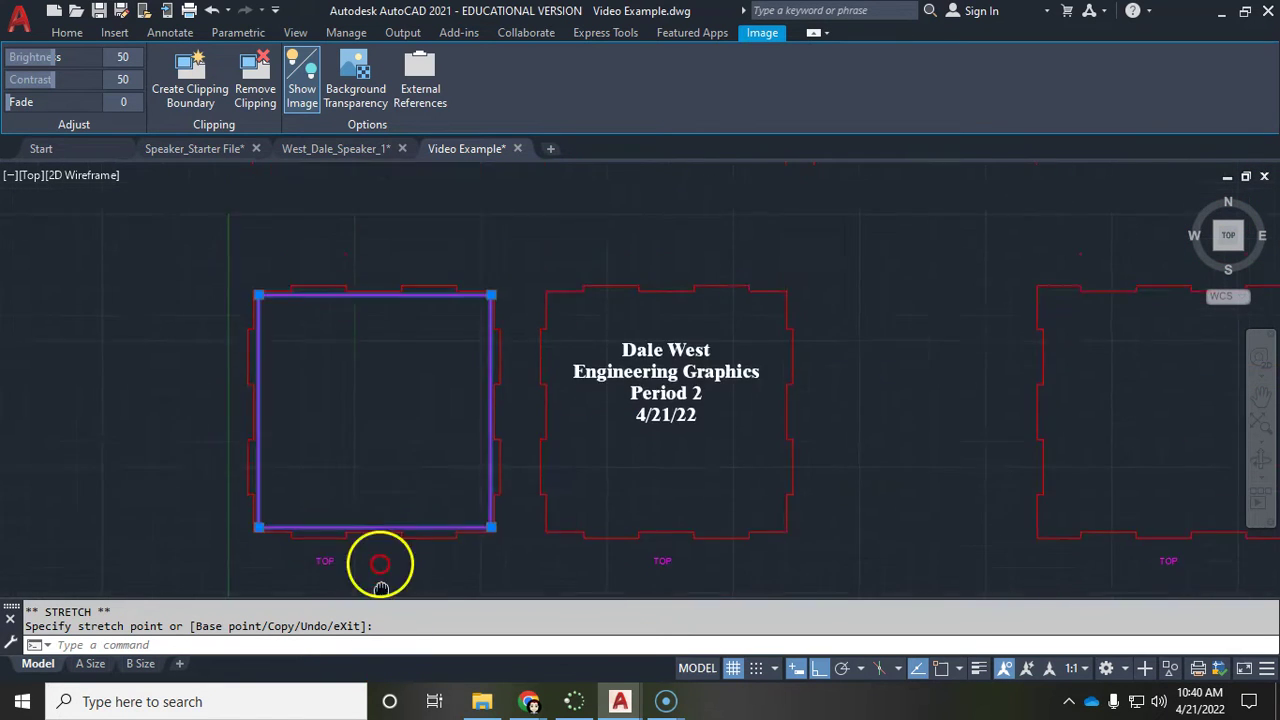
{"action": "scroll", "coordinate": [382, 595], "scroll_direction": "up", "scroll_amount": 2}
{"action": "middle_click_drag", "start_coordinate": [375, 322], "coordinate": [408, 479]}
{"action": "middle_click_drag", "start_coordinate": [394, 360], "coordinate": [420, 300]}
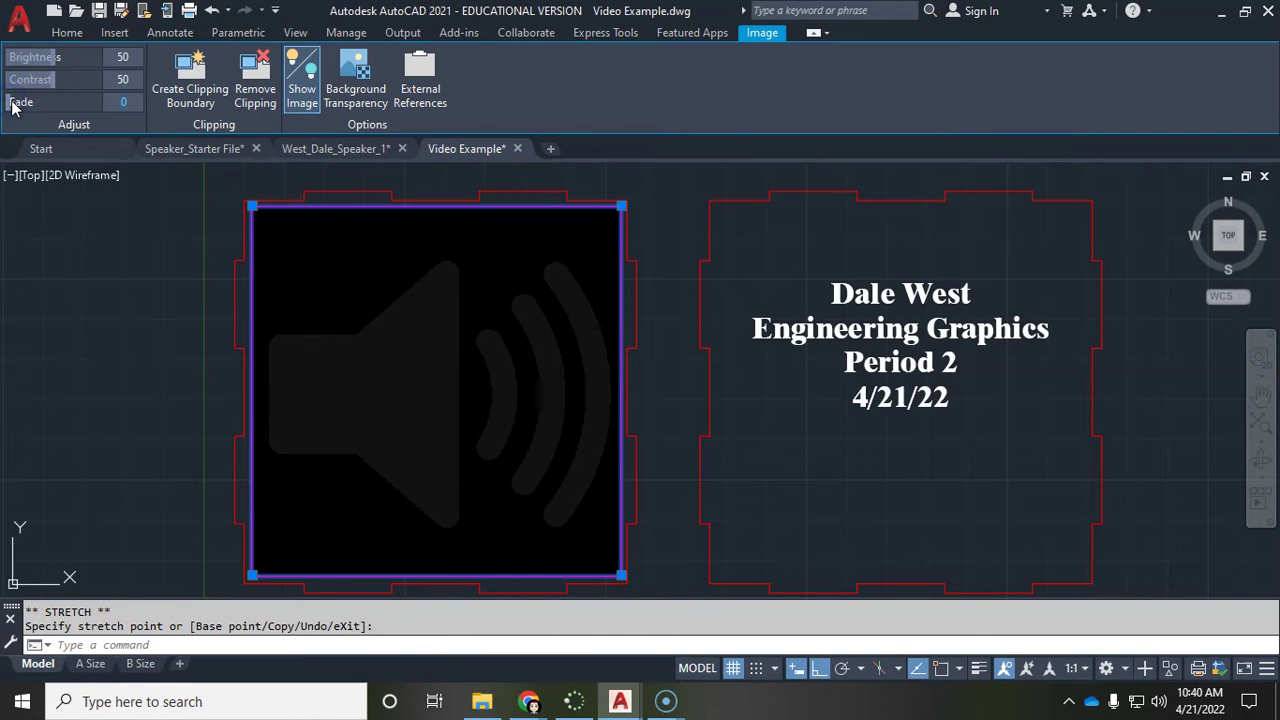
Step: Try a fade of 70 on the attached speaker image, return the fade to 0, and deselect the image
{"action": "left_click_drag", "start_coordinate": [31, 104], "coordinate": [55, 106]}
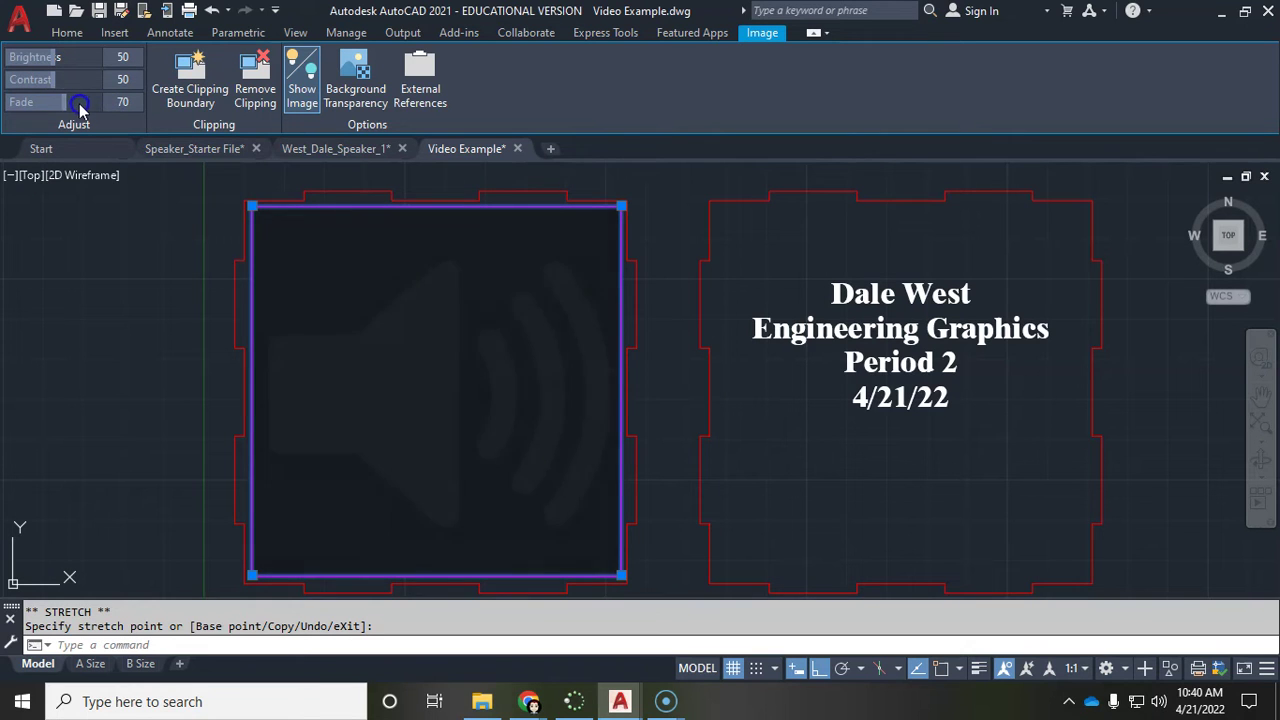
{"action": "left_click_drag", "start_coordinate": [80, 108], "coordinate": [25, 108]}
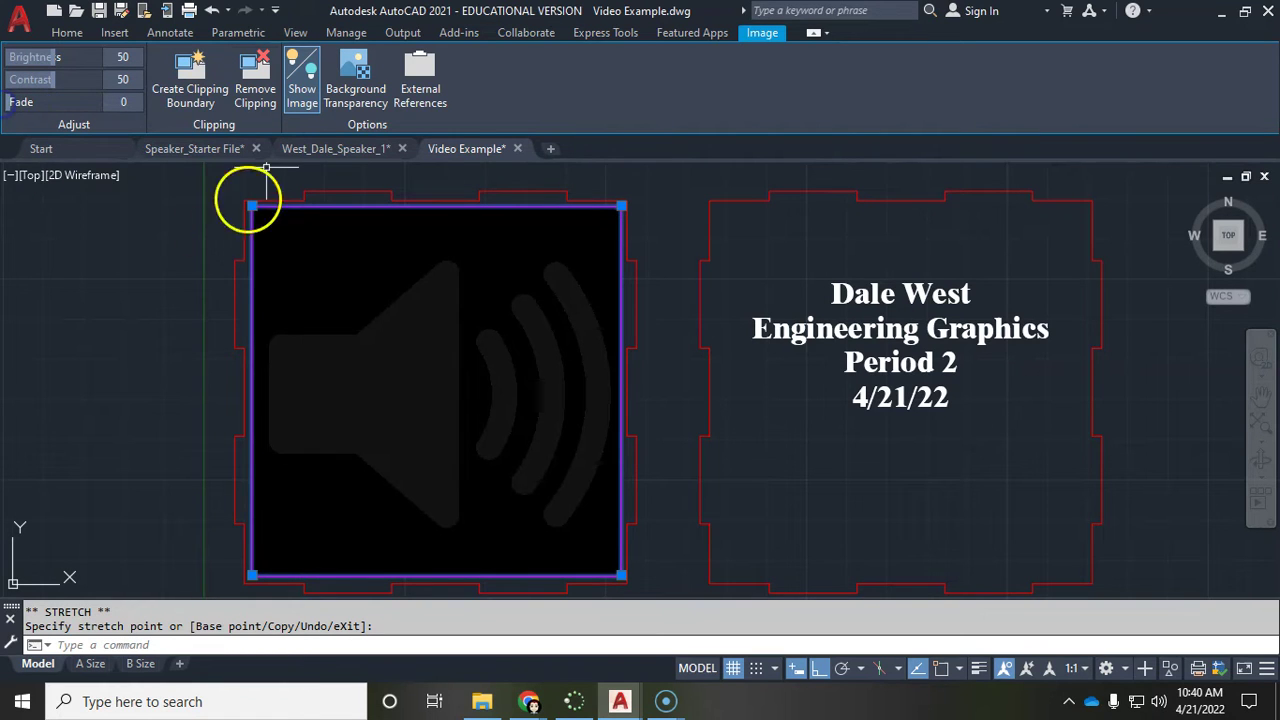
{"action": "key", "text": "Escape"}
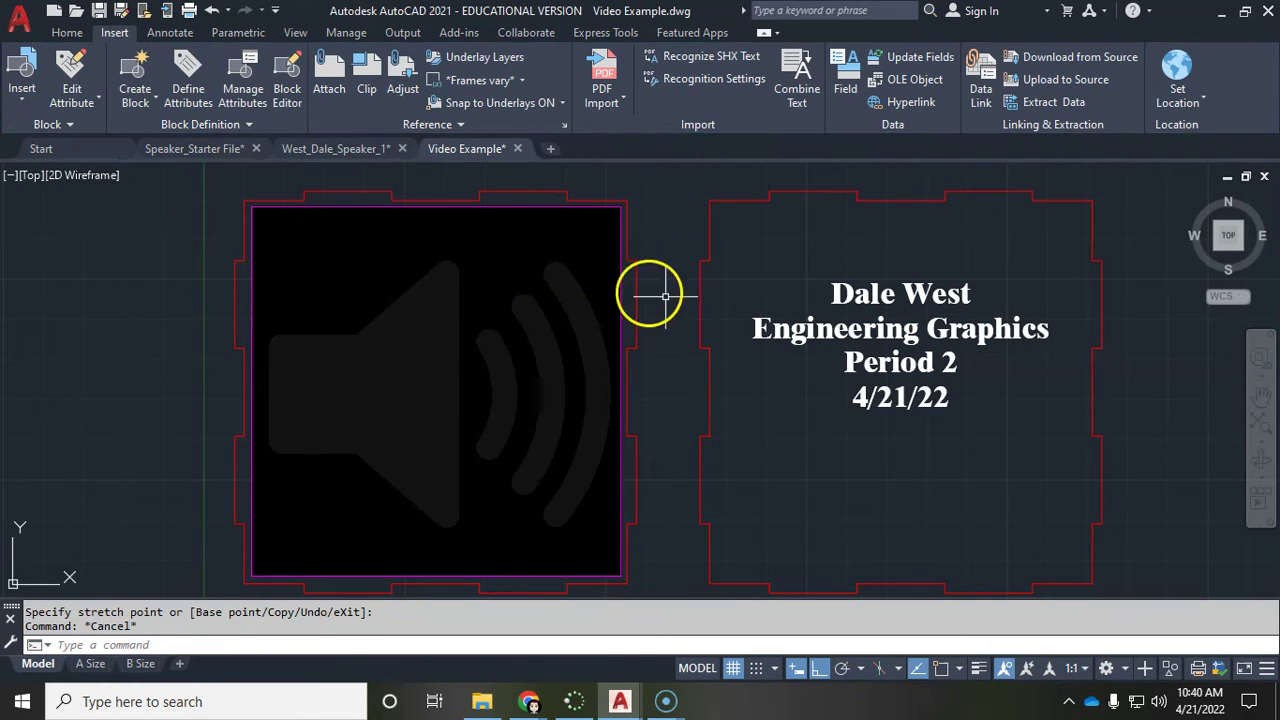
Step: Read the image tracing notes through step 6 on creating the perimeter path with a polyline
{"action": "scroll", "coordinate": [694, 297], "scroll_direction": "down", "scroll_amount": 5}
{"action": "scroll", "coordinate": [700, 385], "scroll_direction": "up", "scroll_amount": 8}
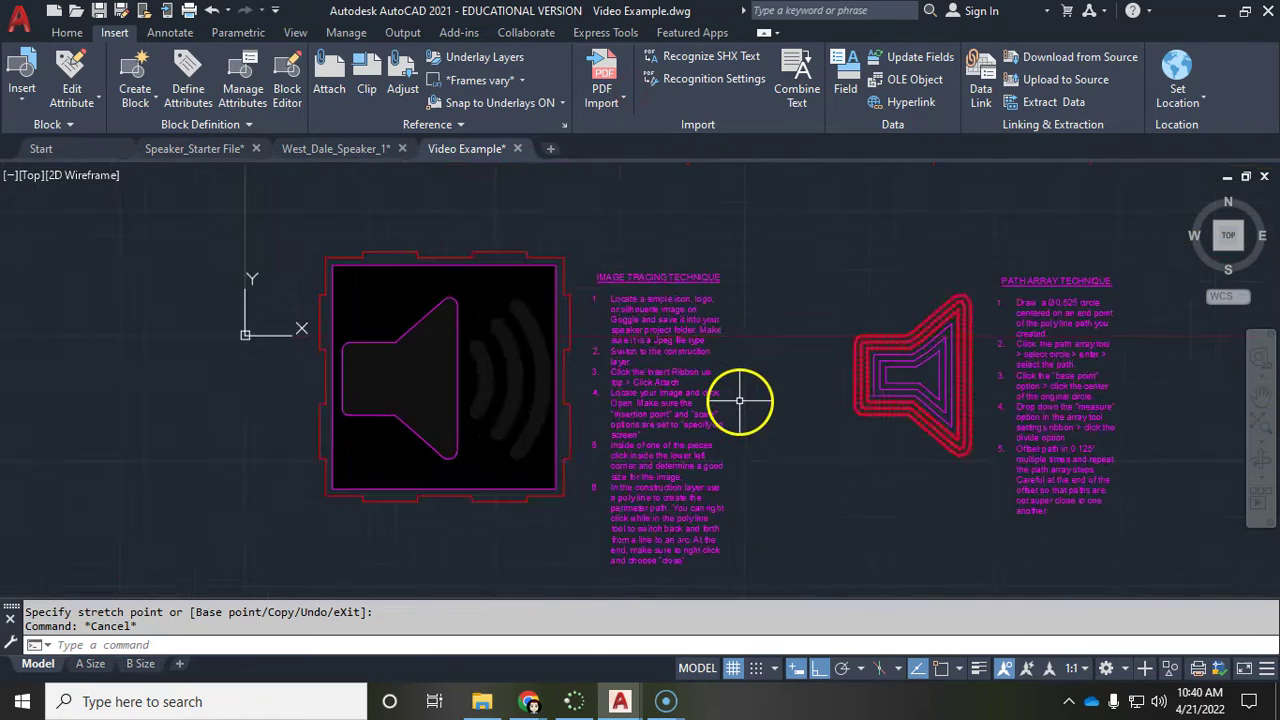
{"action": "scroll", "coordinate": [800, 320], "scroll_direction": "down", "scroll_amount": 1}
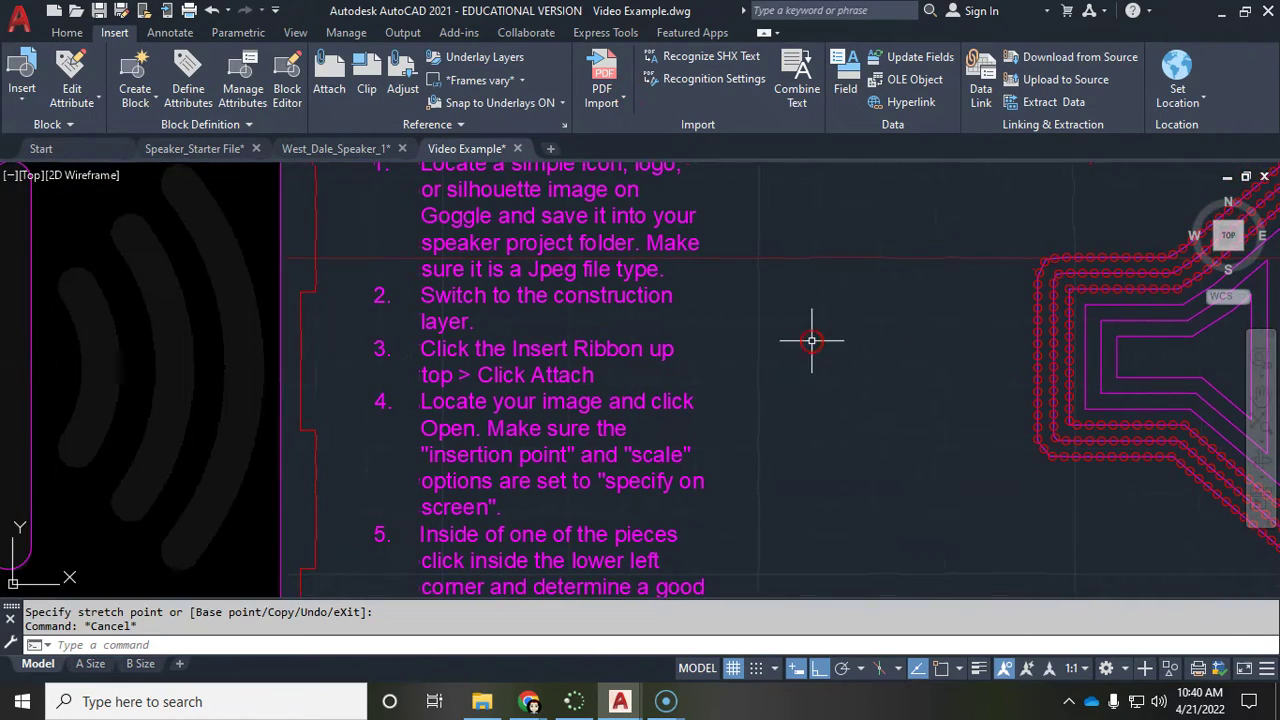
{"action": "scroll", "coordinate": [733, 487], "scroll_direction": "up", "scroll_amount": 1}
{"action": "middle_click_drag", "start_coordinate": [733, 487], "coordinate": [771, 280]}
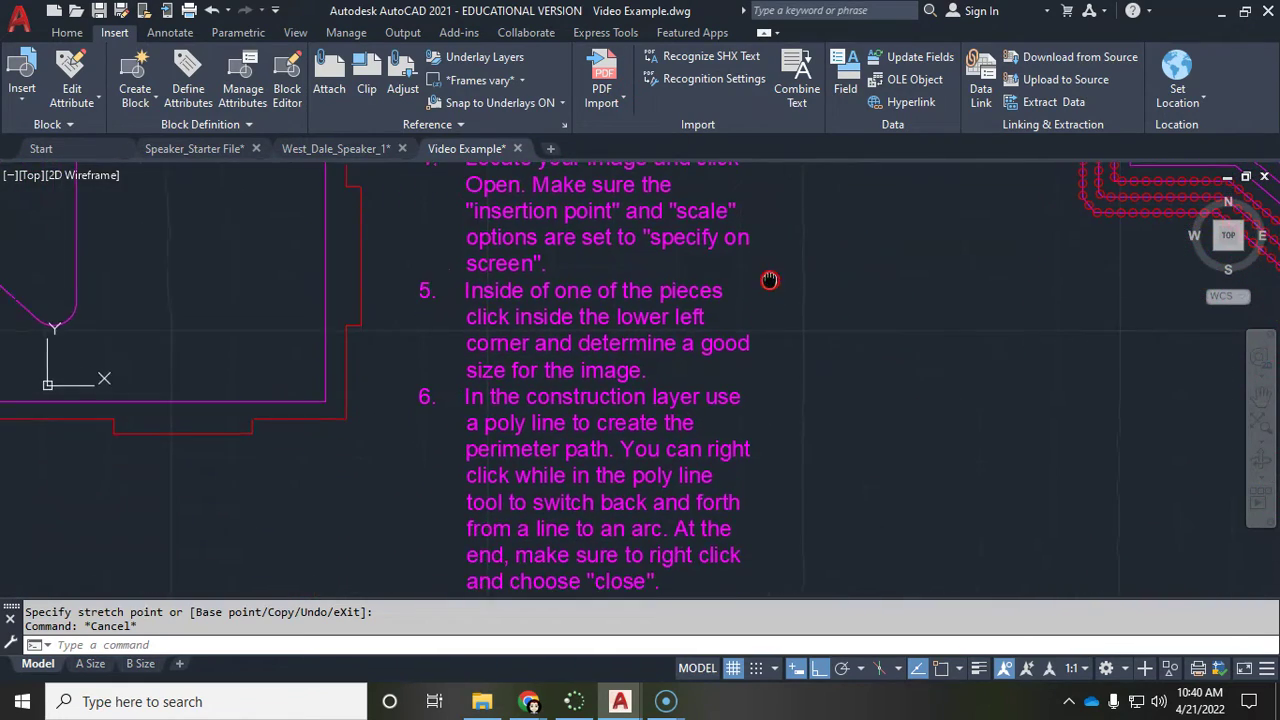
{"action": "middle_click_drag", "start_coordinate": [522, 388], "coordinate": [549, 233]}
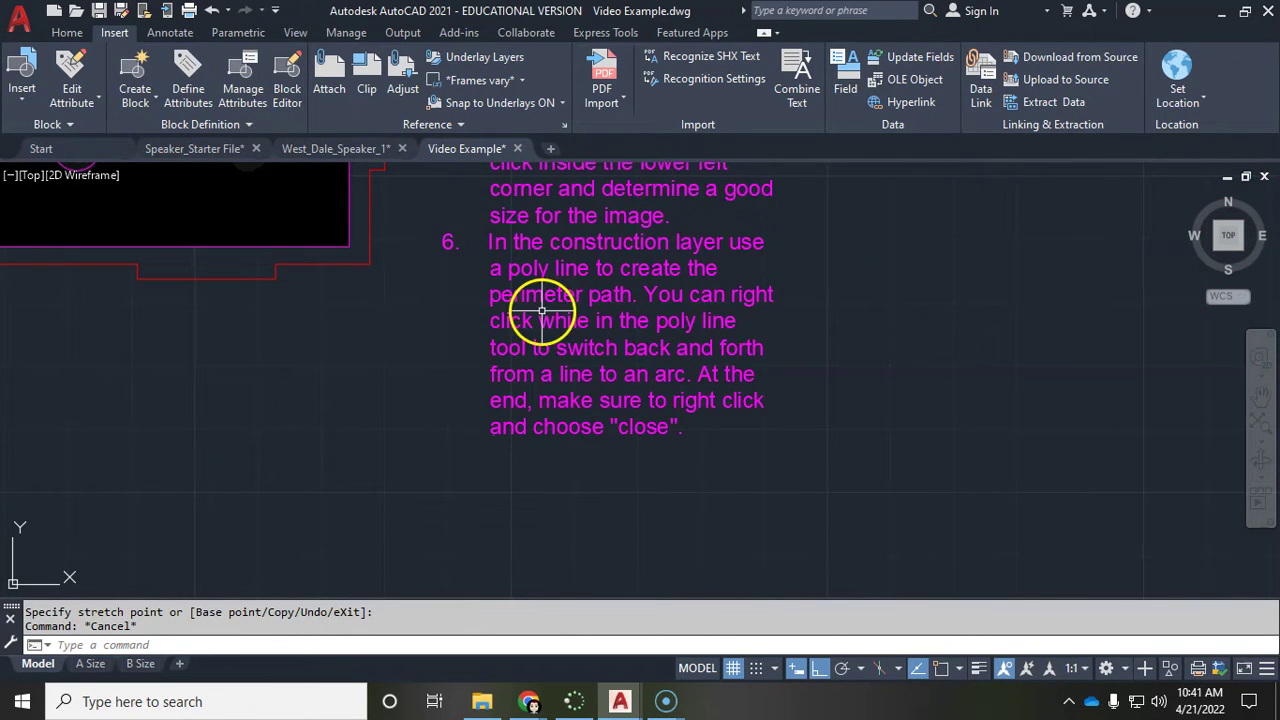
Step: Select the traced outline on the sample speaker to inspect its line and arc segments, and clear the selection
{"action": "scroll", "coordinate": [605, 292], "scroll_direction": "down", "scroll_amount": 4}
{"action": "left_click", "coordinate": [360, 229]}
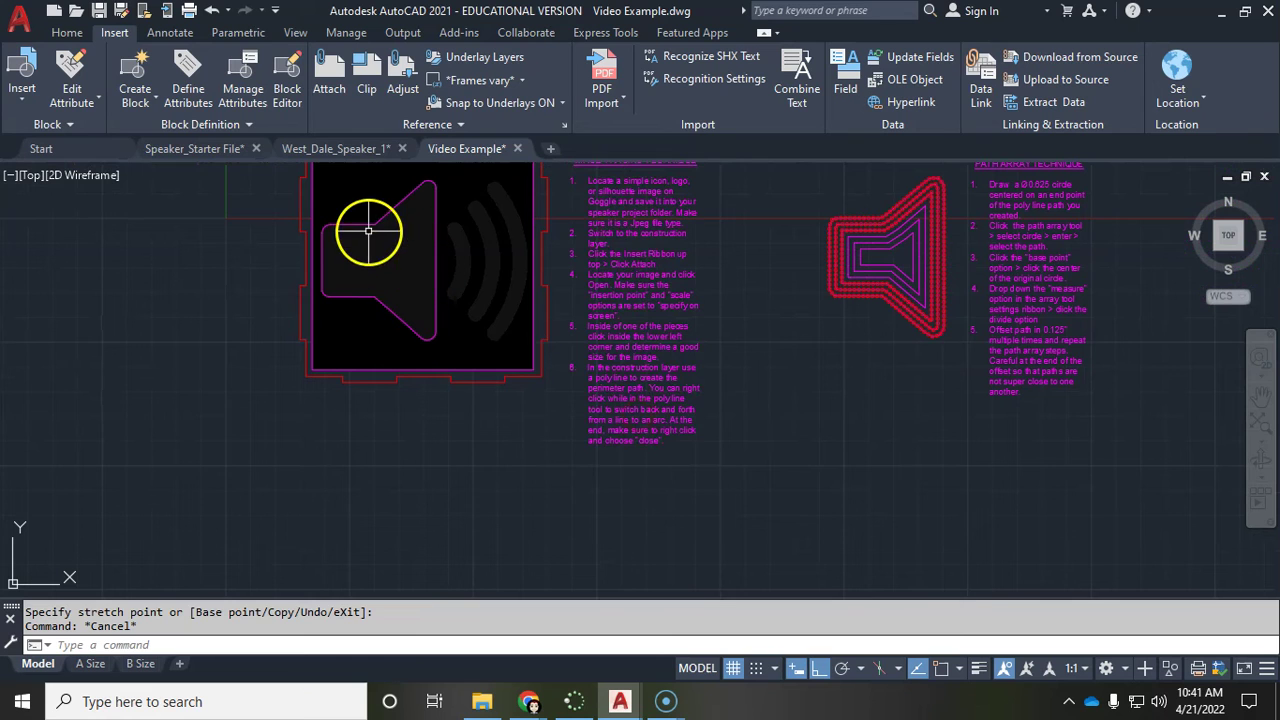
{"action": "left_click", "coordinate": [440, 330]}
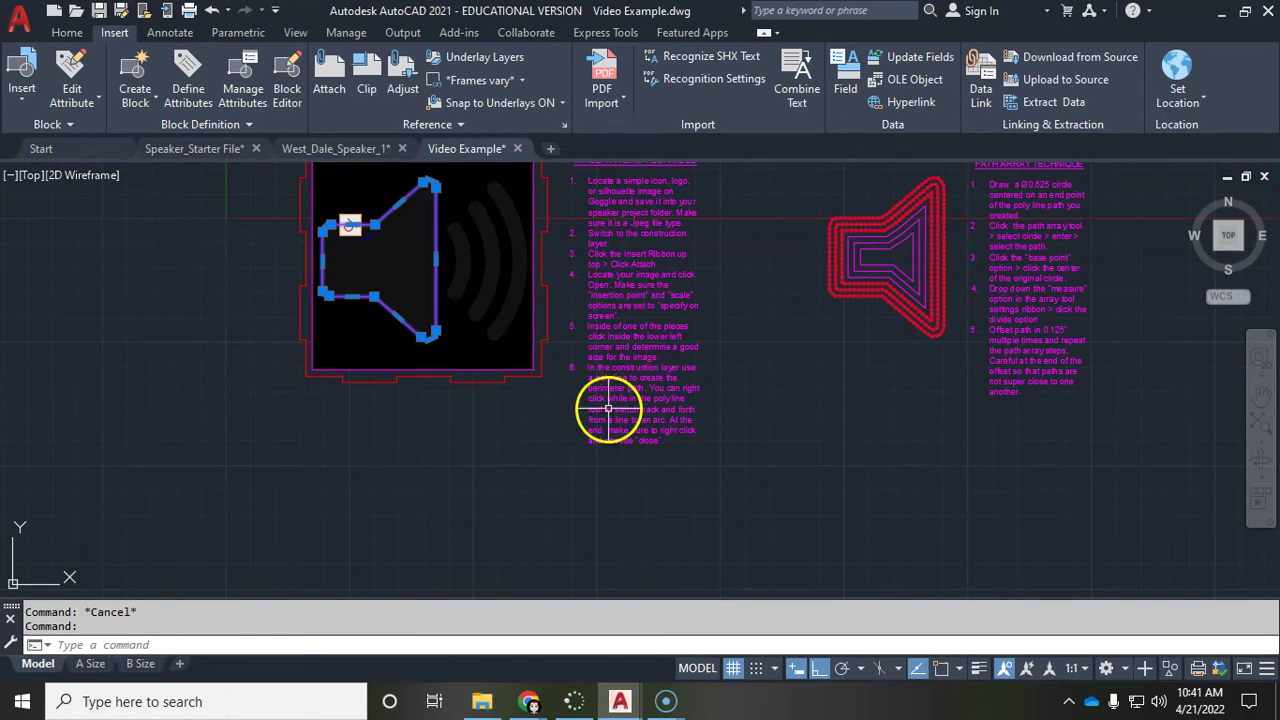
{"action": "scroll", "coordinate": [481, 263], "scroll_direction": "up", "scroll_amount": 2}
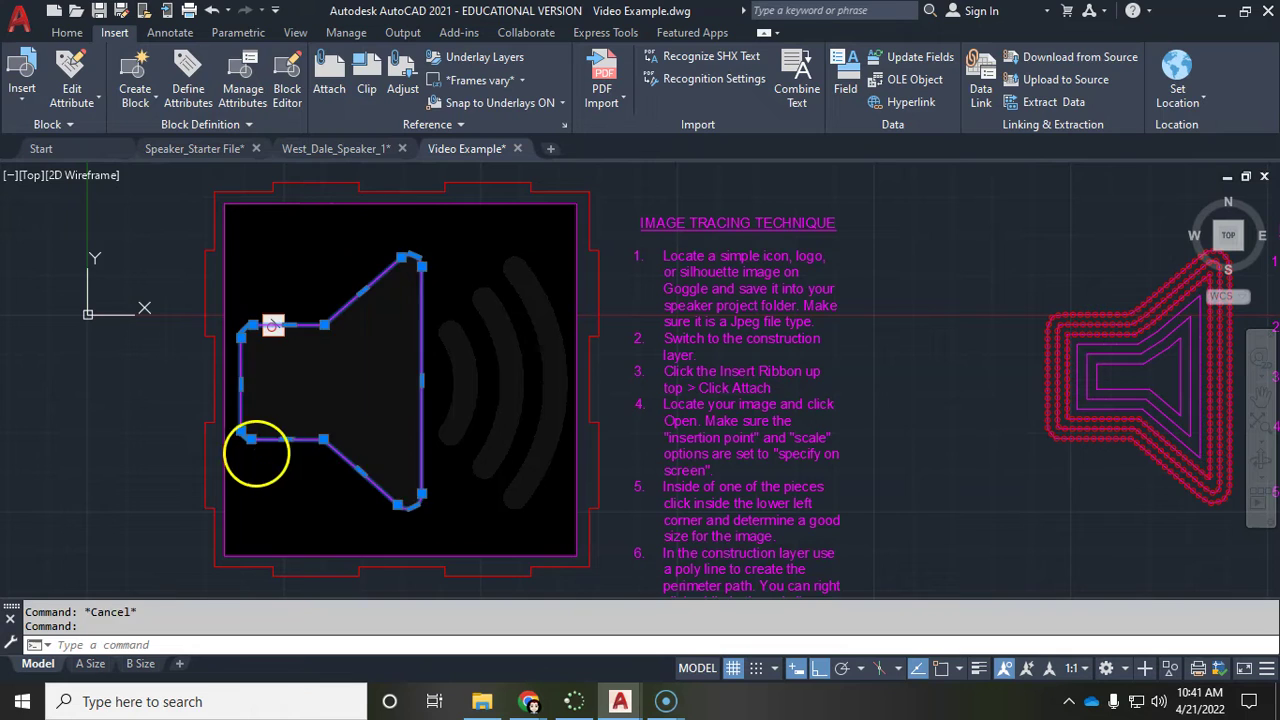
{"action": "key", "text": "Escape"}
Step: Review the Polyline tool's description and the notes on switching between line and arc and closing the path
{"action": "left_click", "coordinate": [66, 32]}
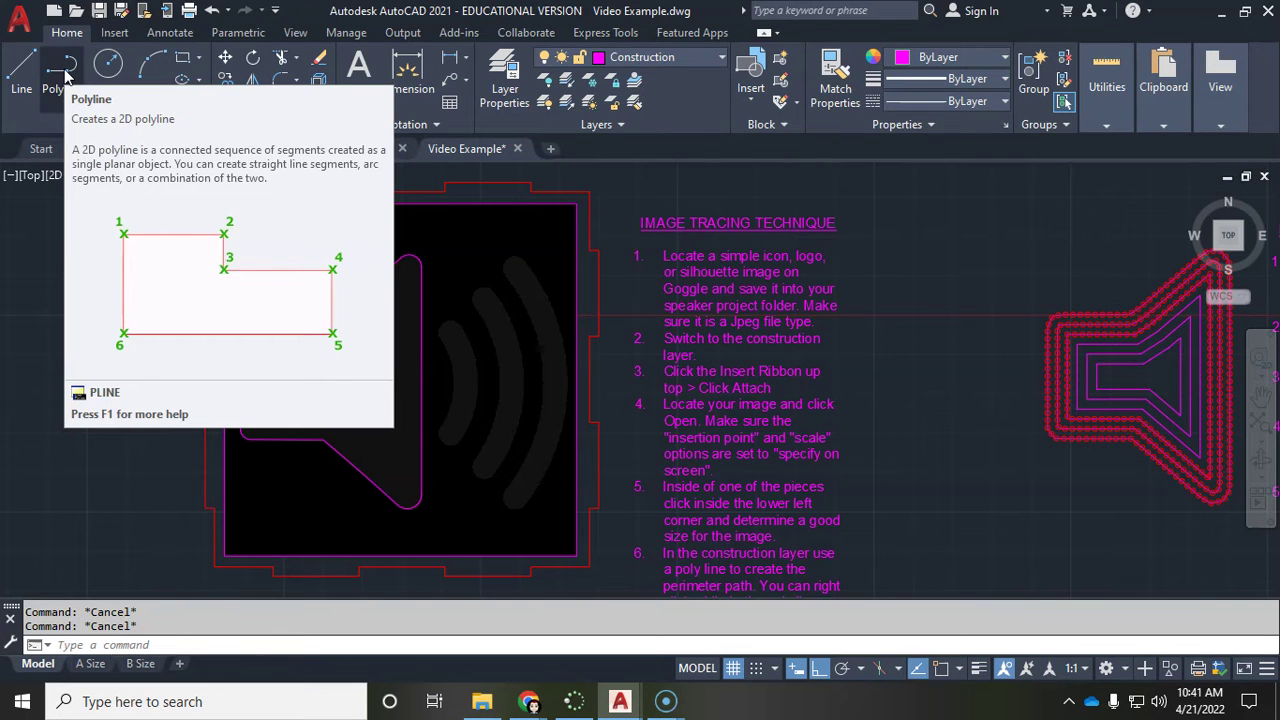
{"action": "middle_click_drag", "start_coordinate": [786, 493], "coordinate": [749, 358]}
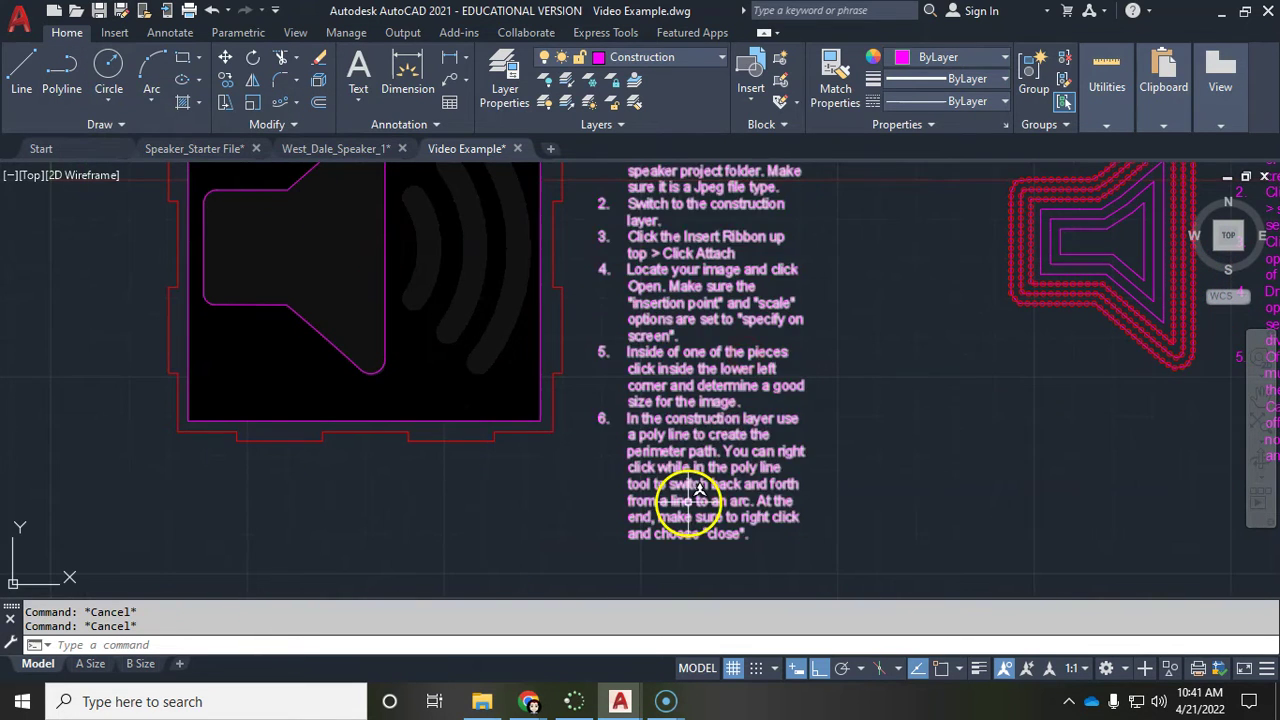
{"action": "scroll", "coordinate": [697, 488], "scroll_direction": "up", "scroll_amount": 2}
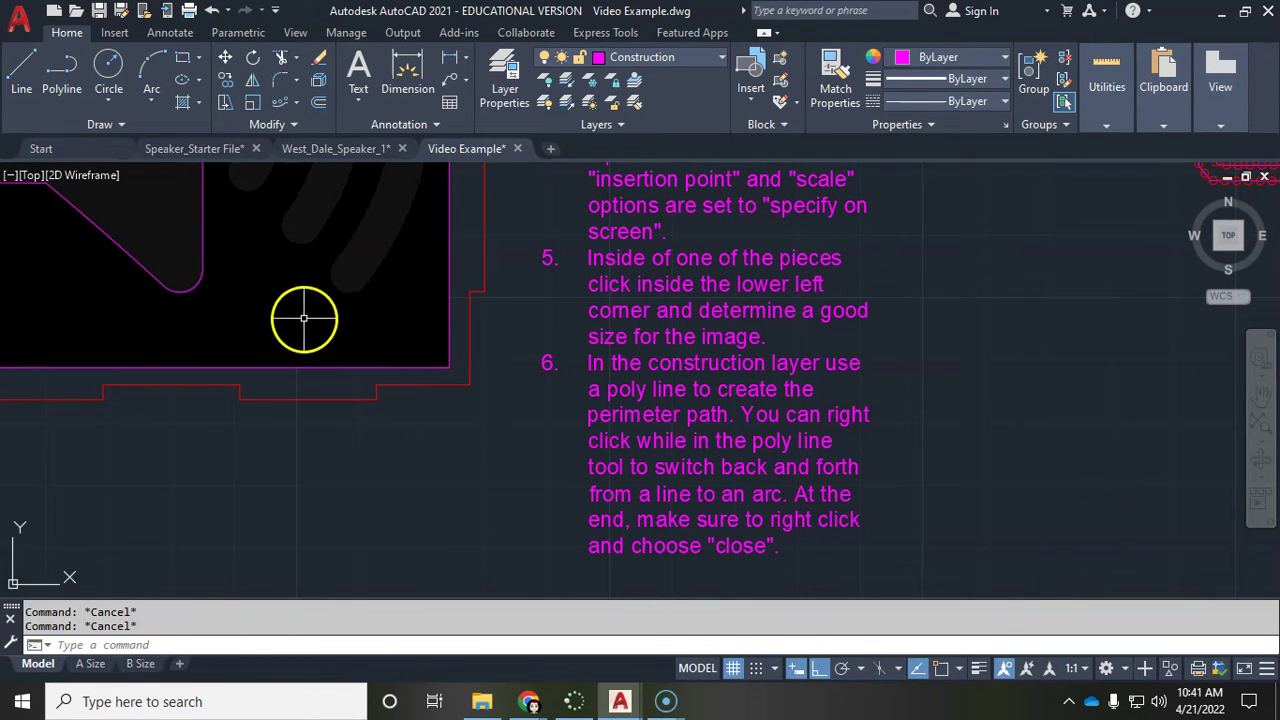
{"action": "scroll", "coordinate": [762, 475], "scroll_direction": "down", "scroll_amount": 6}
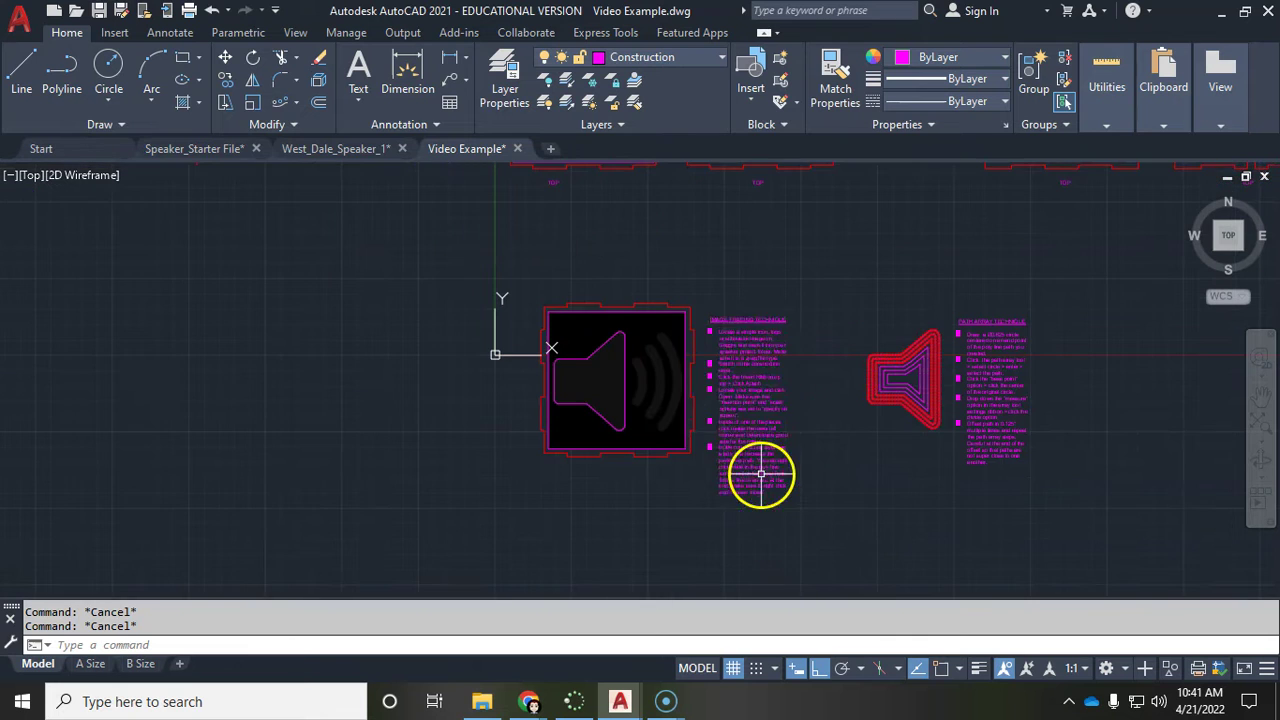
{"action": "scroll", "coordinate": [740, 505], "scroll_direction": "up", "scroll_amount": 3}
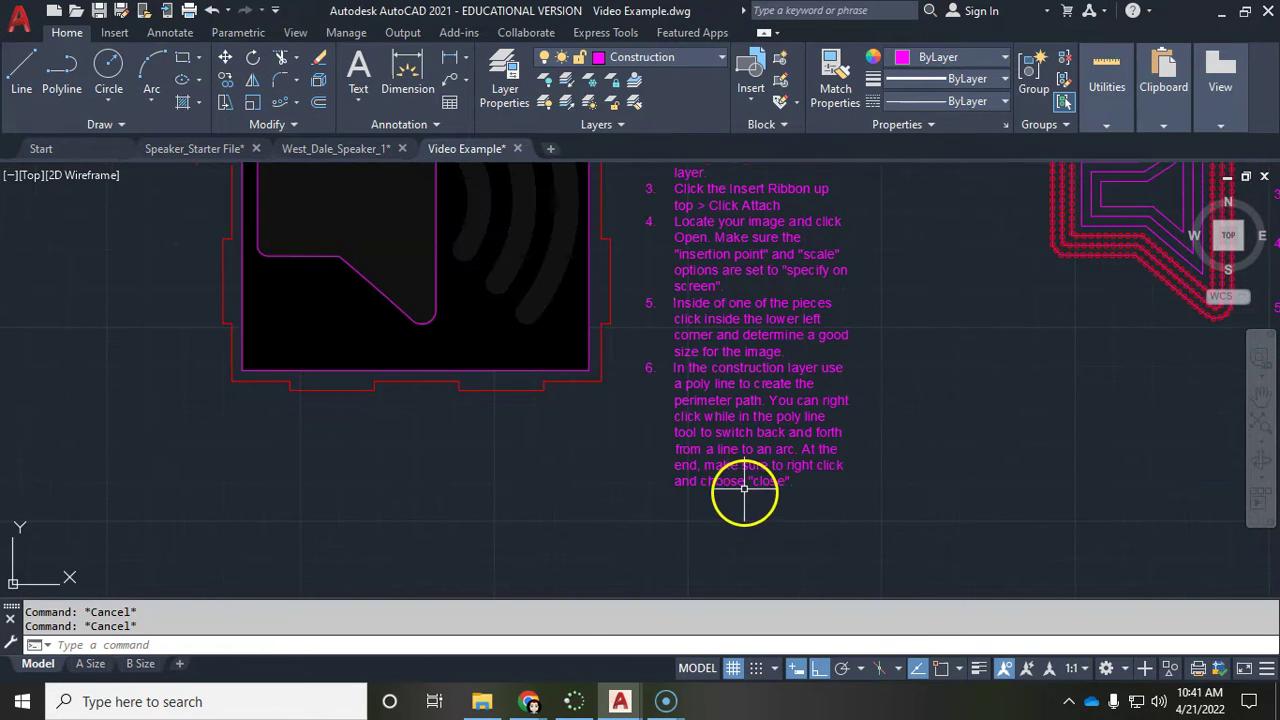
{"action": "scroll", "coordinate": [751, 471], "scroll_direction": "down", "scroll_amount": 4}
{"action": "scroll", "coordinate": [617, 306], "scroll_direction": "up", "scroll_amount": 4}
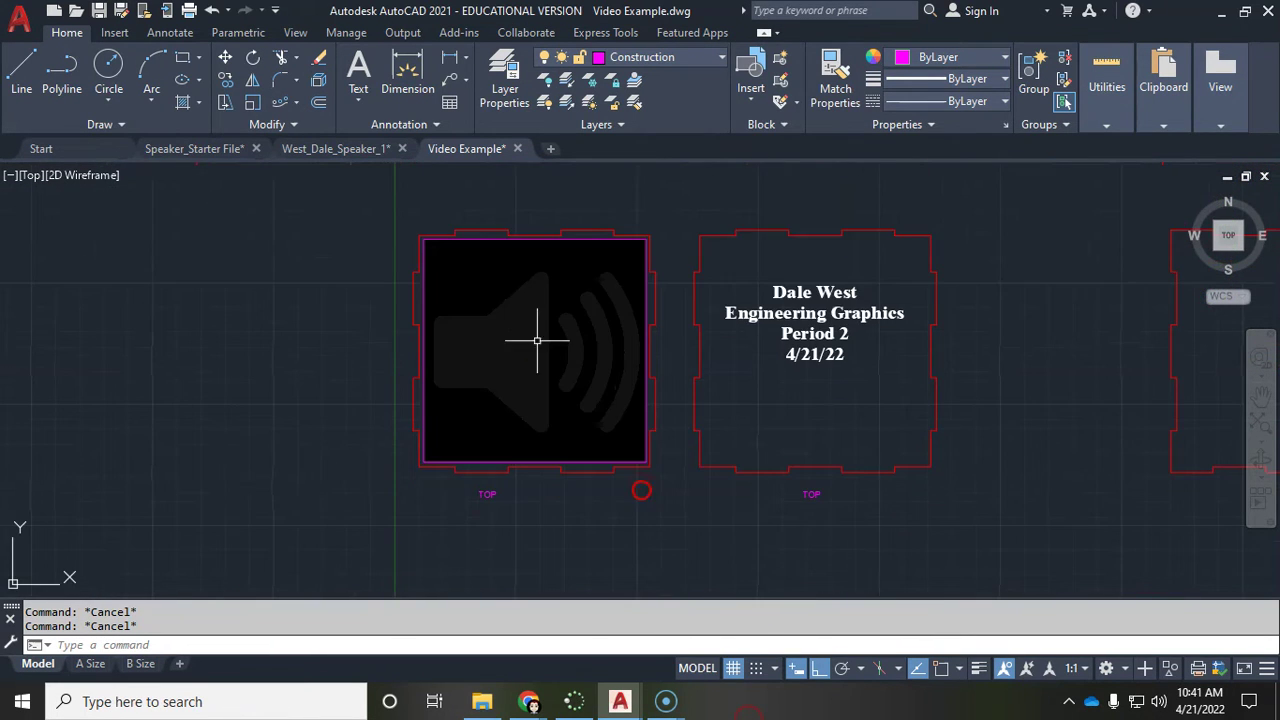
Step: Start a polyline at the speaker silhouette's upper body-cone corner and trace the cone's upper slanted edge, about 1.27 long, with ortho off
{"action": "scroll", "coordinate": [480, 314], "scroll_direction": "up", "scroll_amount": 4}
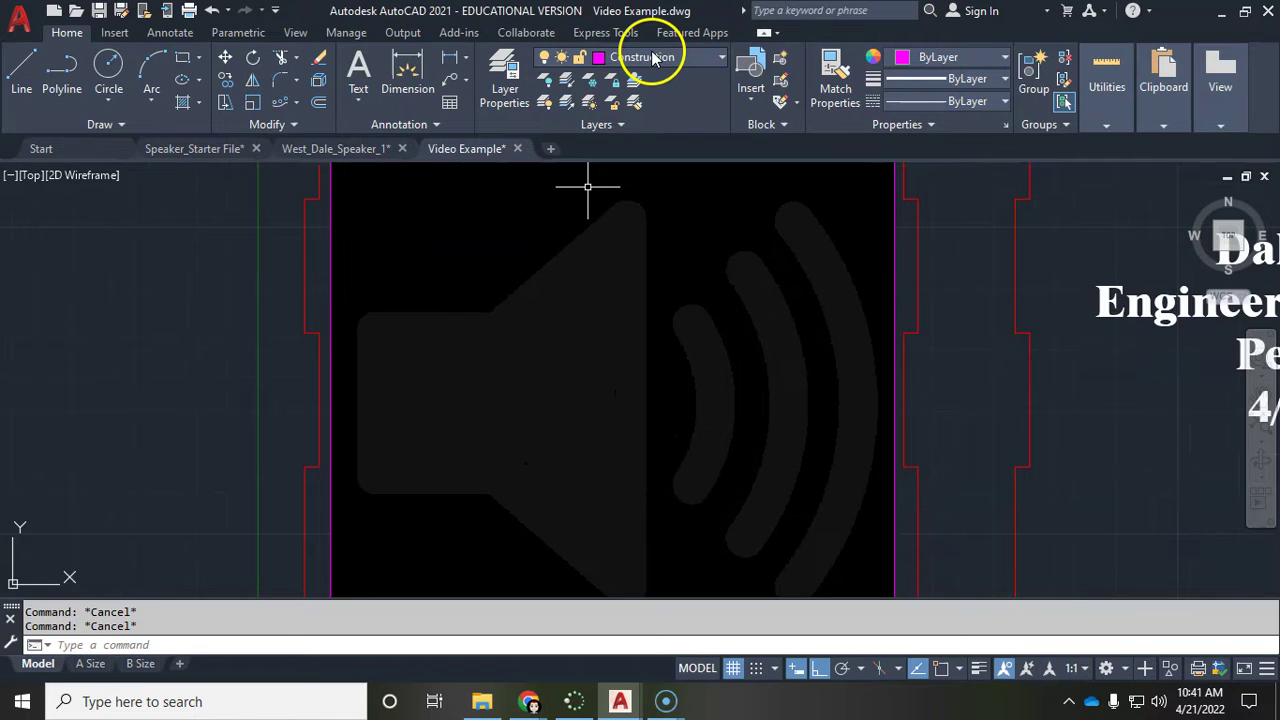
{"action": "left_click", "coordinate": [84, 86]}
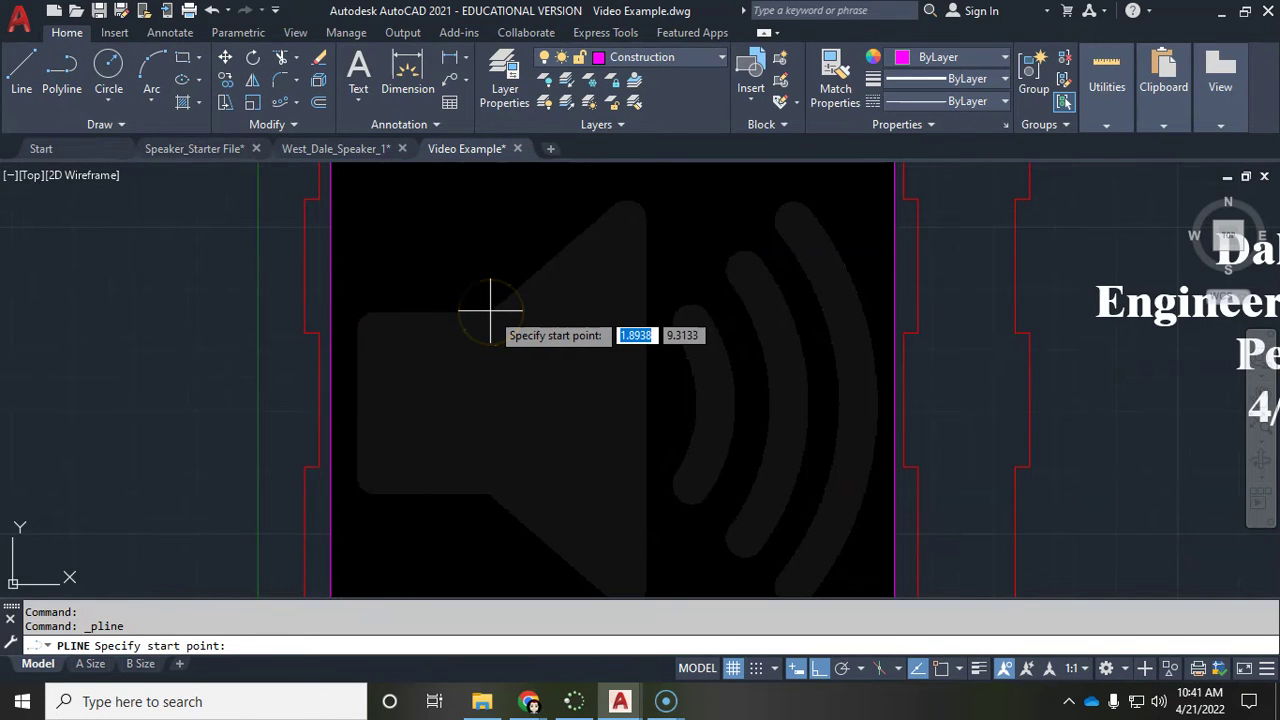
{"action": "scroll", "coordinate": [492, 305], "scroll_direction": "up", "scroll_amount": 3}
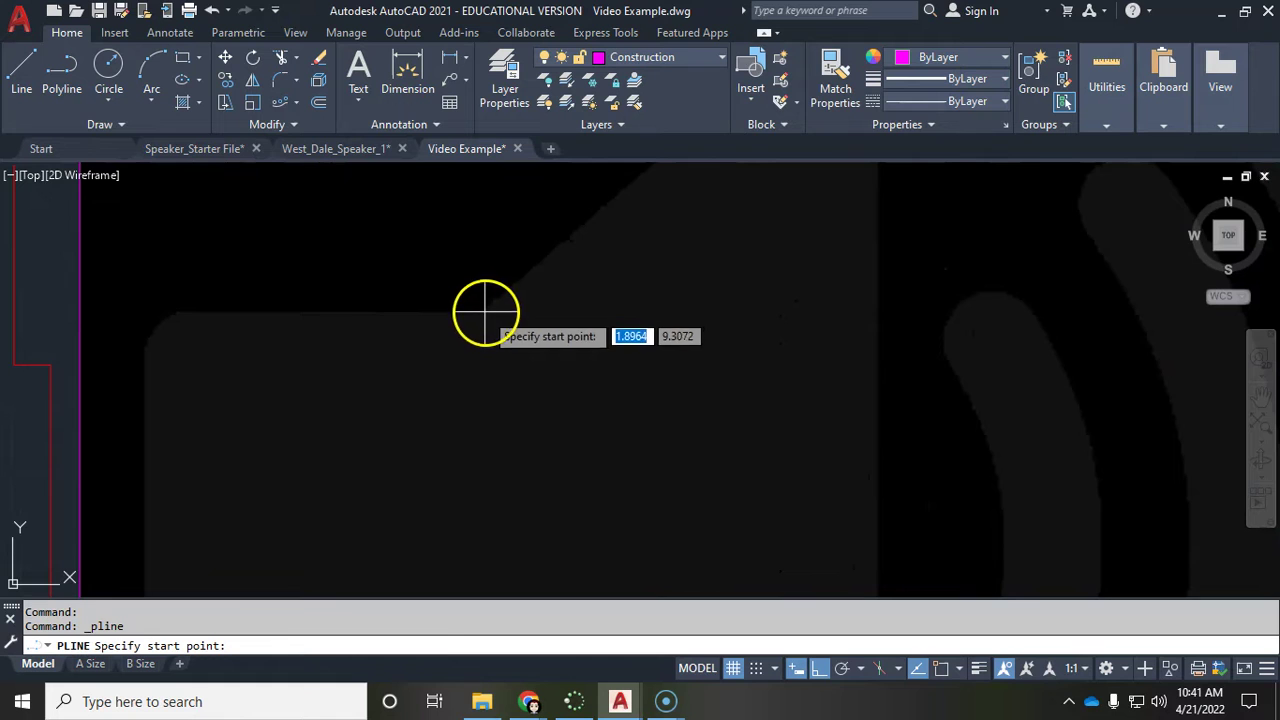
{"action": "left_click", "coordinate": [485, 306]}
{"action": "scroll", "coordinate": [505, 300], "scroll_direction": "down", "scroll_amount": 3}
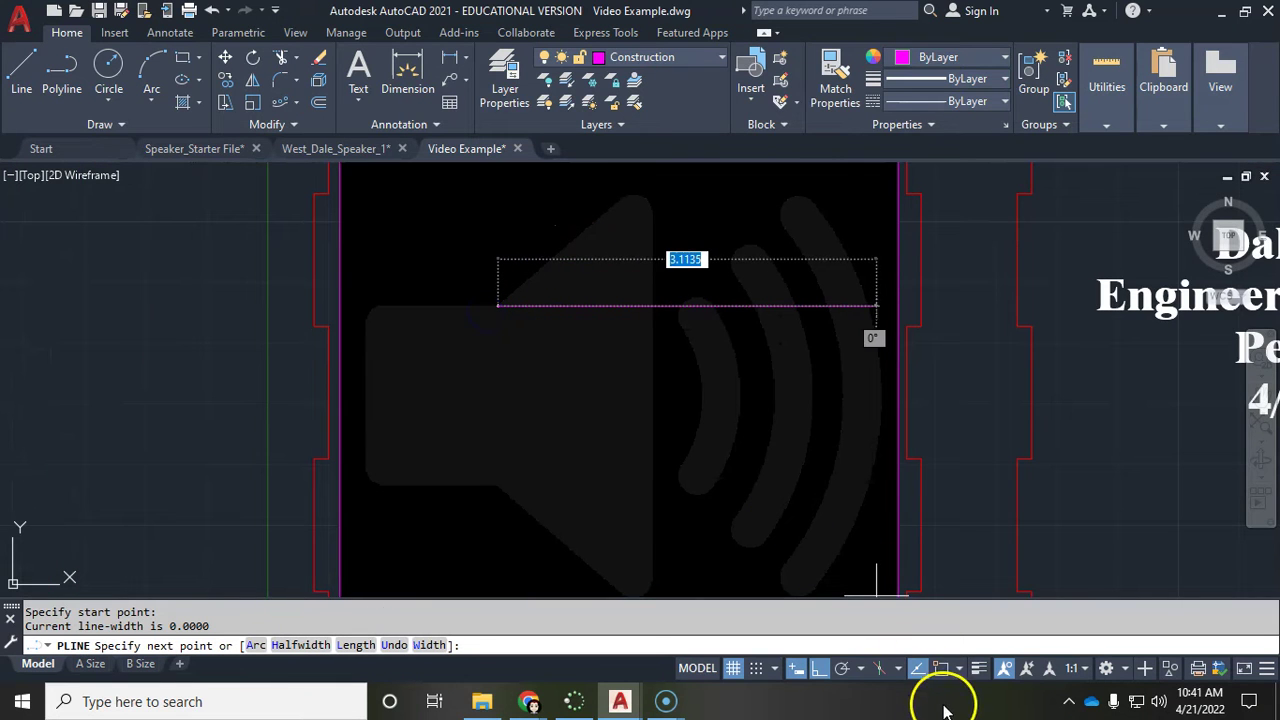
{"action": "left_click", "coordinate": [815, 672]}
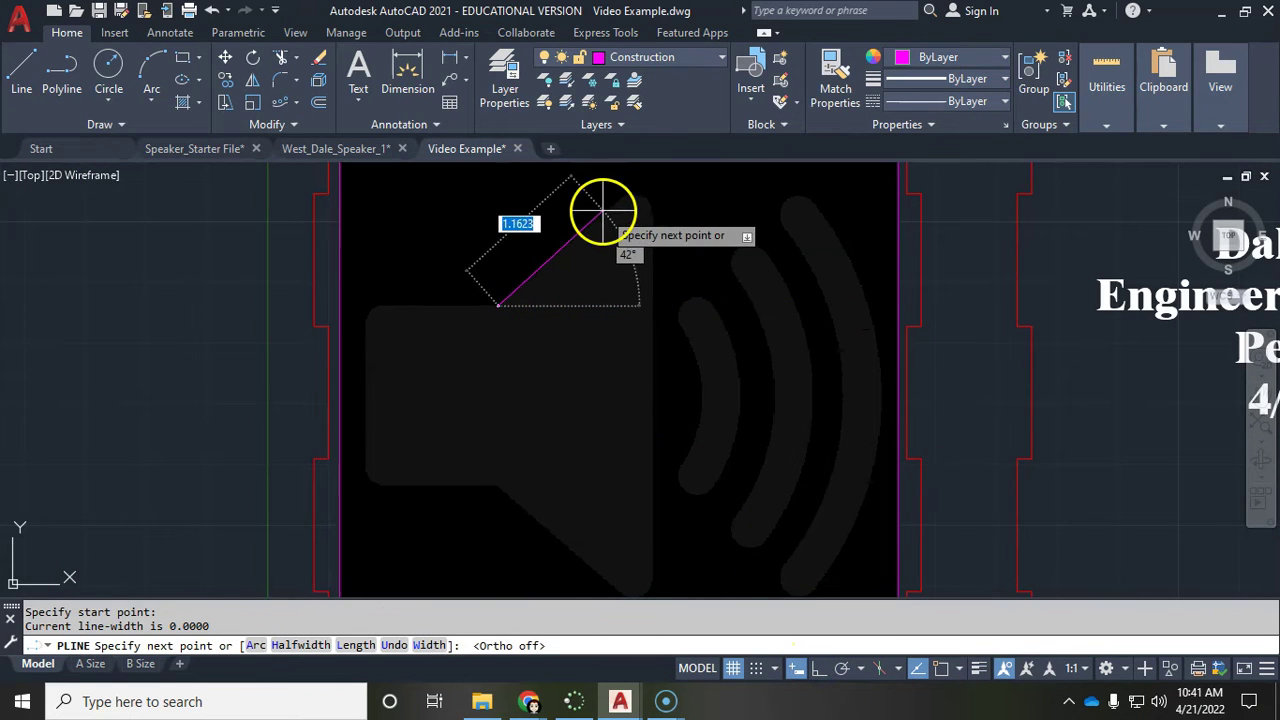
{"action": "scroll", "coordinate": [609, 212], "scroll_direction": "up", "scroll_amount": 2}
{"action": "middle_click_drag", "start_coordinate": [609, 210], "coordinate": [577, 282]}
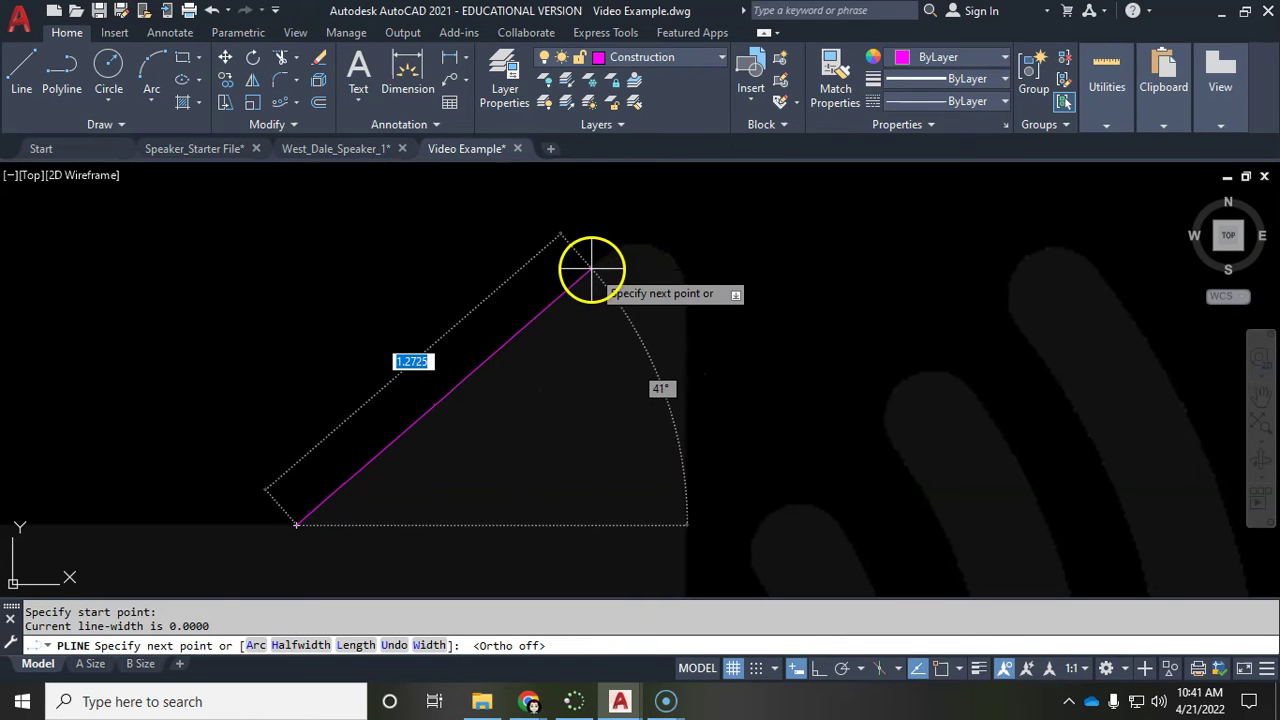
{"action": "left_click", "coordinate": [590, 268]}
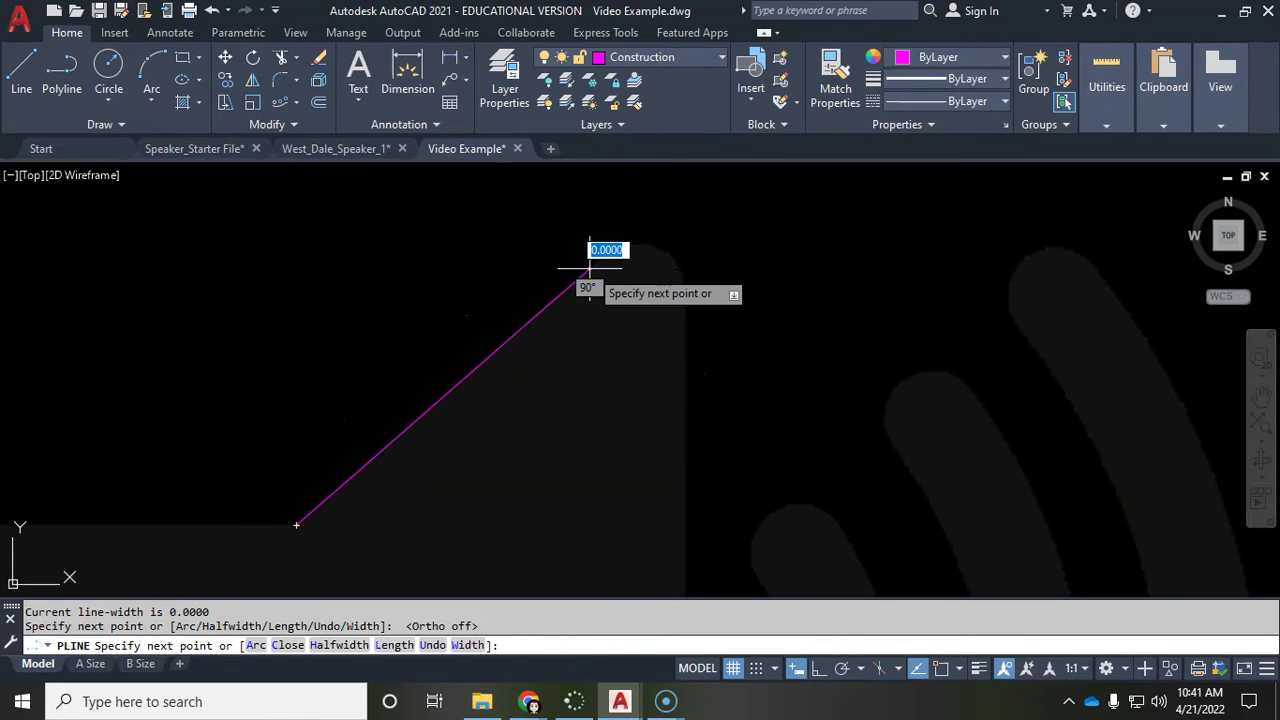
Step: Switch the polyline to arc mode, toggle object snap, and trace the cone's rounded upper tip with an arc ending on its right edge
{"action": "right_click", "coordinate": [600, 255]}
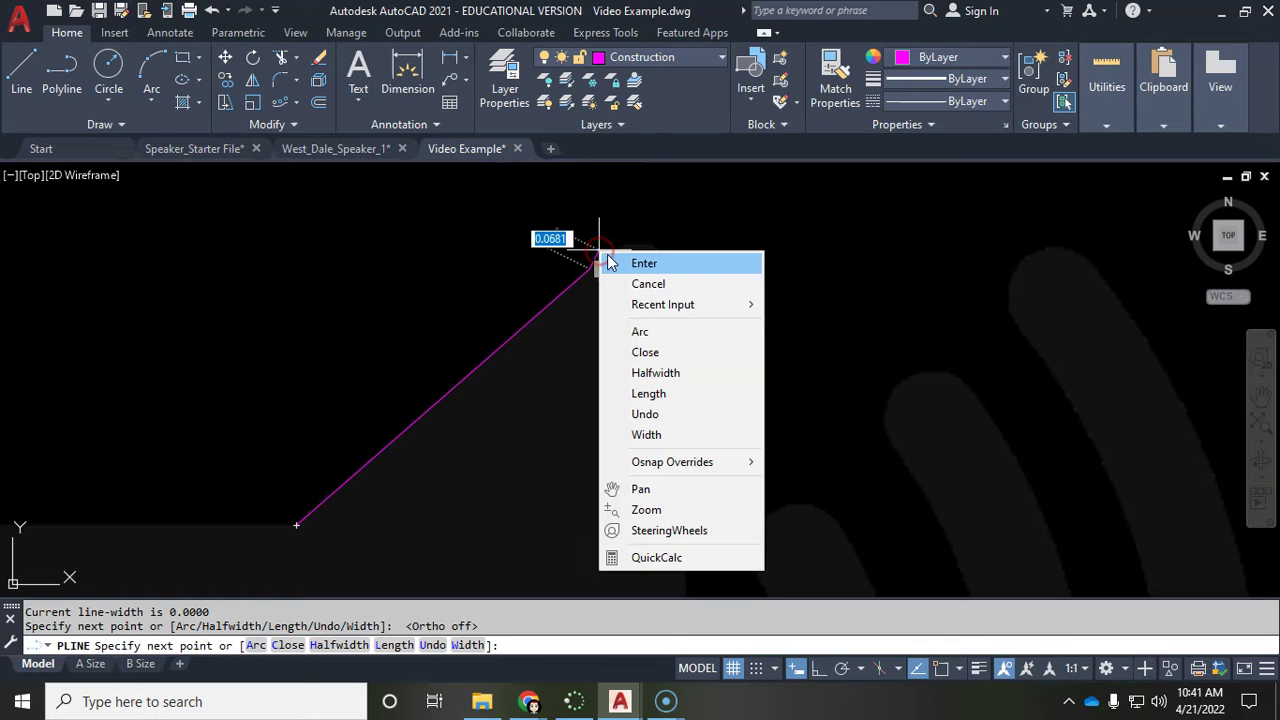
{"action": "left_click", "coordinate": [640, 331]}
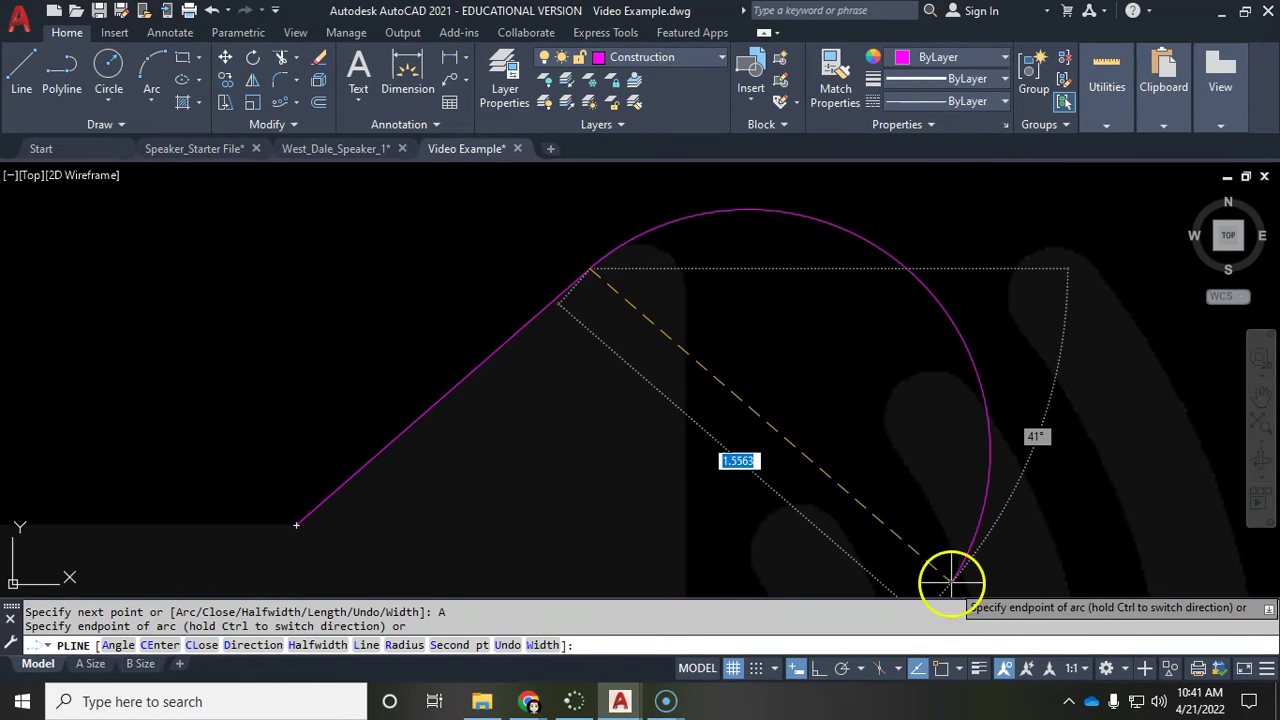
{"action": "left_click", "coordinate": [940, 670]}
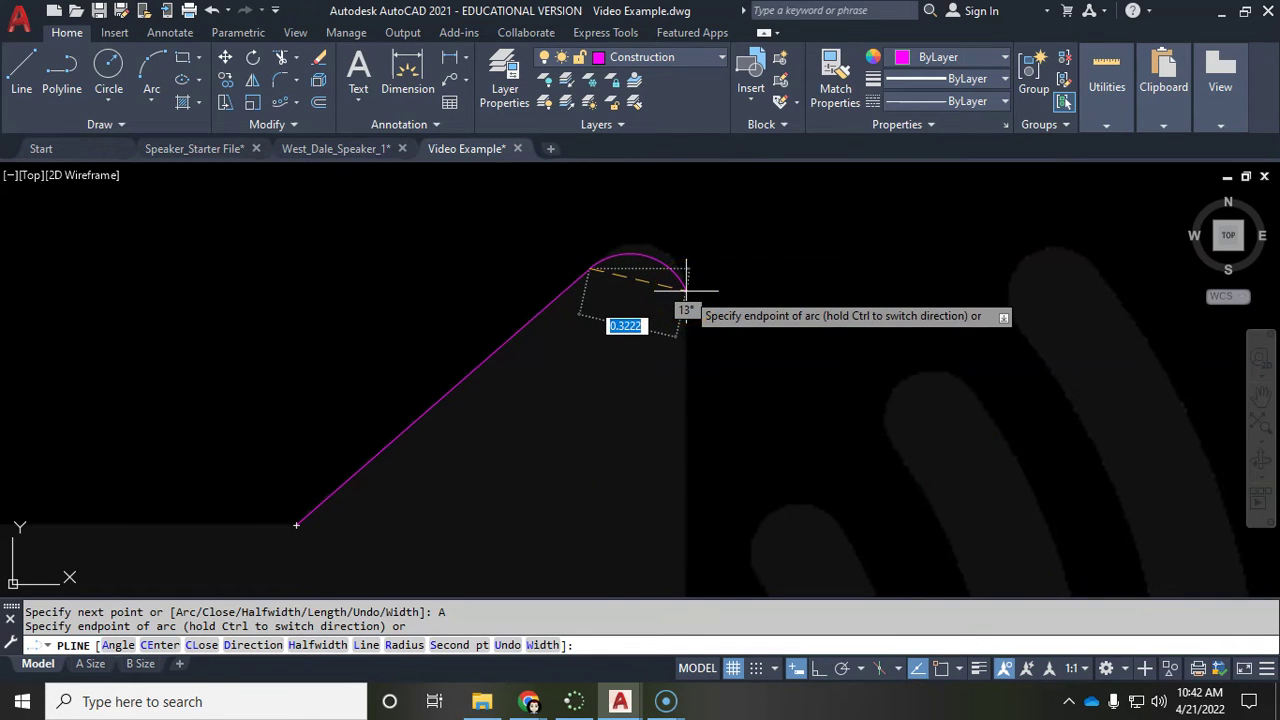
{"action": "left_click", "coordinate": [686, 290]}
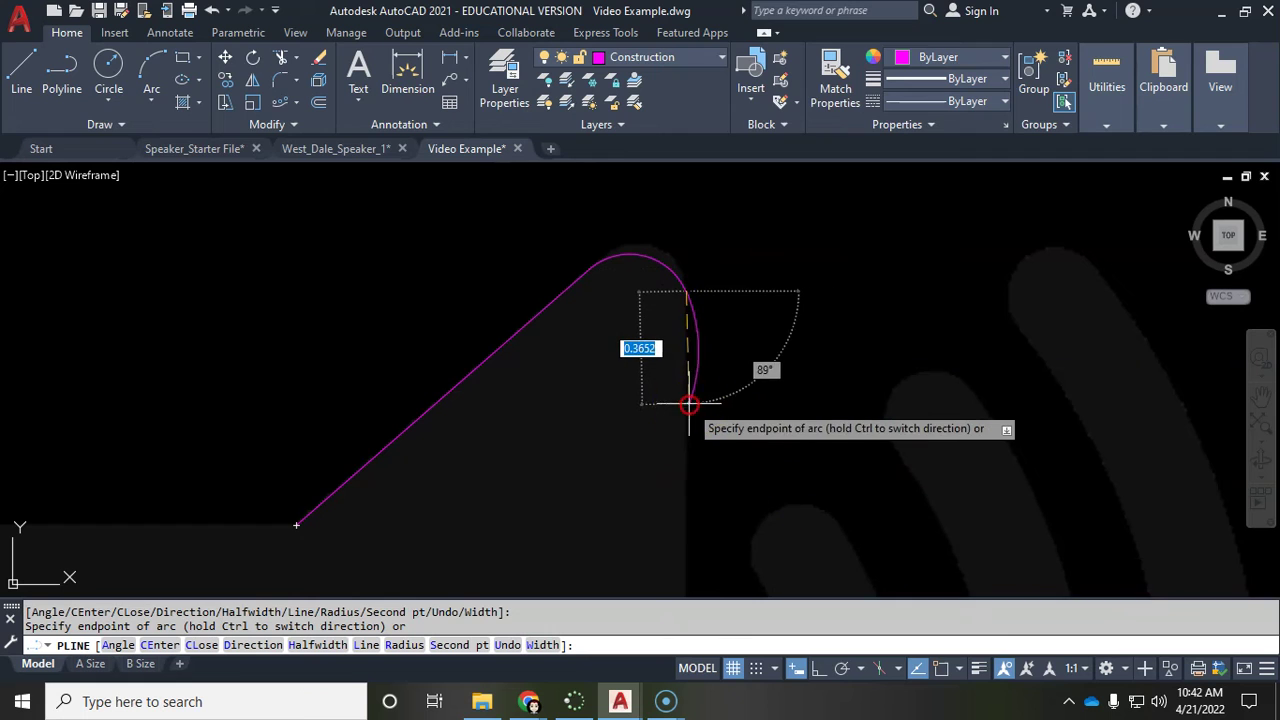
Step: Switch back to line mode and trace the cone's right edge straight down with ortho on, about 3.00 long
{"action": "right_click", "coordinate": [689, 404]}
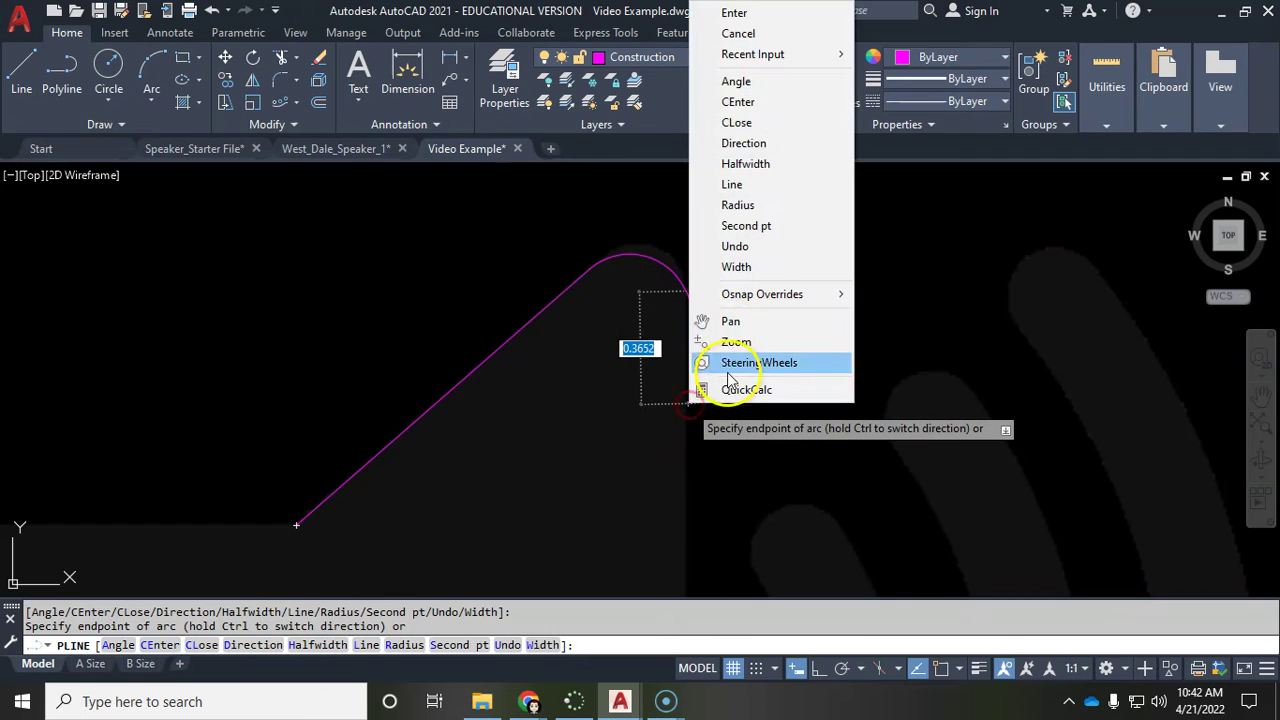
{"action": "left_click", "coordinate": [745, 186]}
{"action": "scroll", "coordinate": [694, 440], "scroll_direction": "down", "scroll_amount": 6}
{"action": "scroll", "coordinate": [680, 410], "scroll_direction": "up", "scroll_amount": 2}
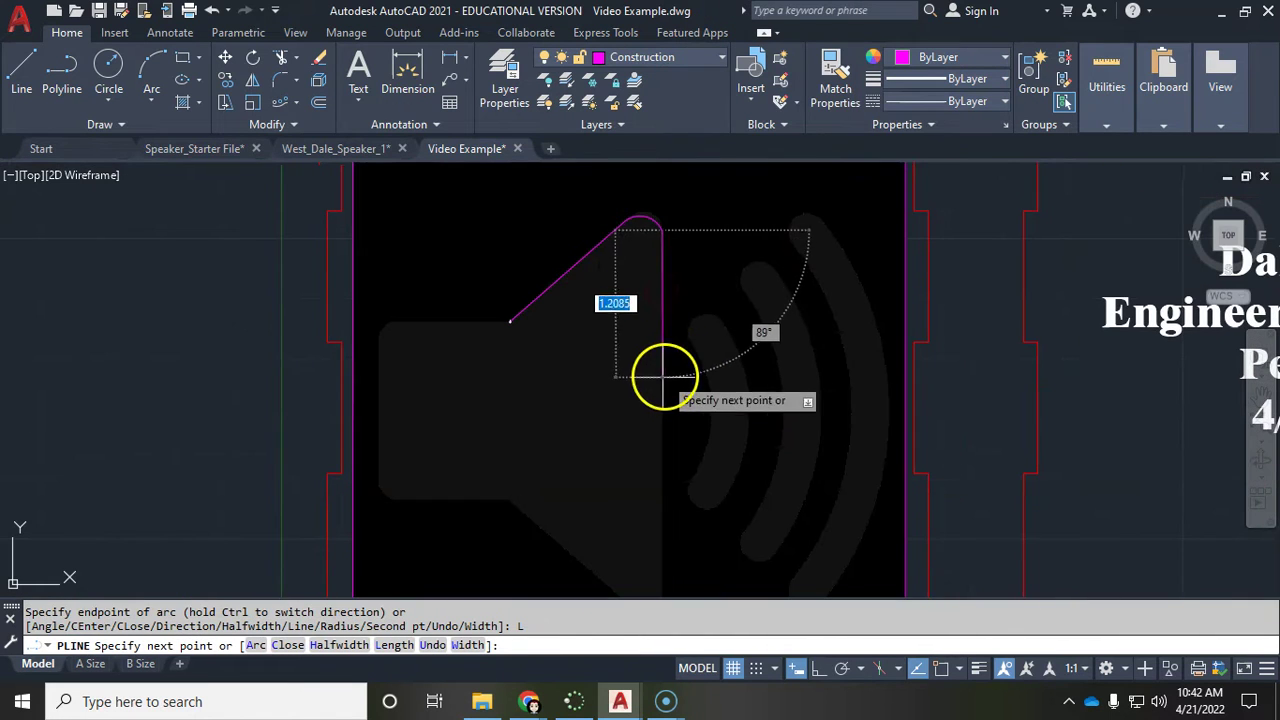
{"action": "key", "text": "F8"}
{"action": "middle_click_drag", "start_coordinate": [650, 433], "coordinate": [650, 248]}
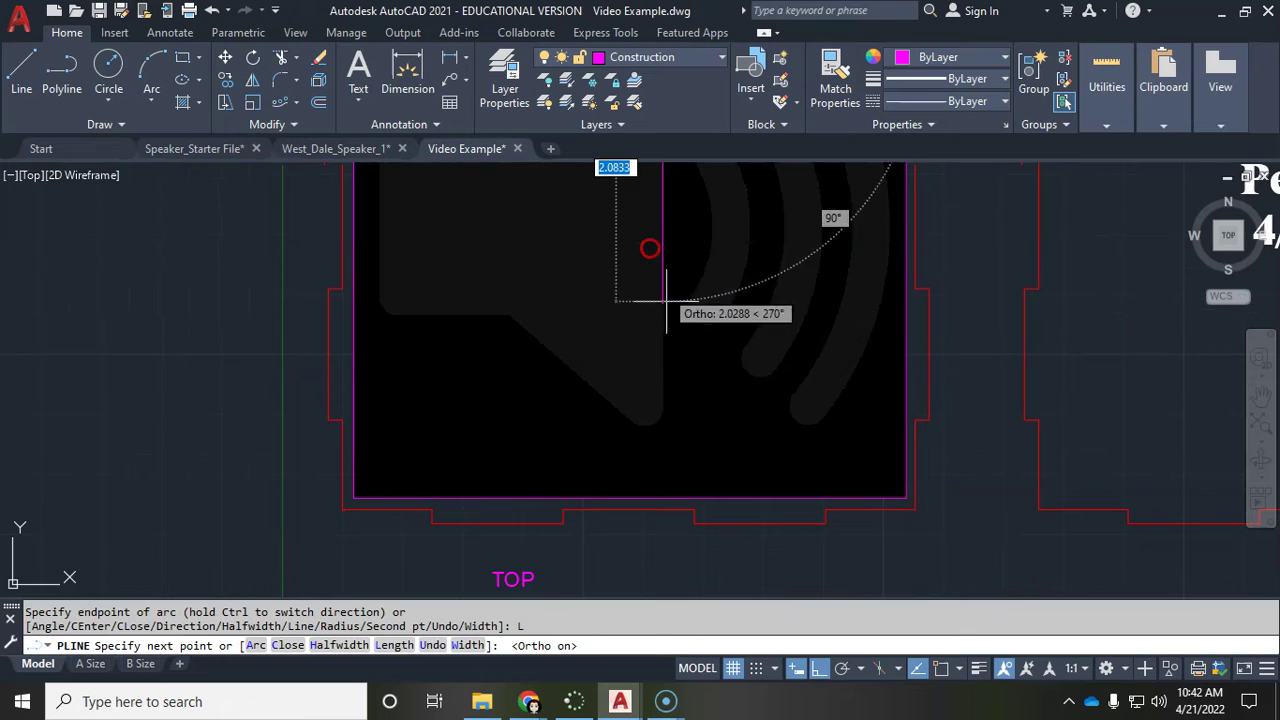
{"action": "scroll", "coordinate": [659, 405], "scroll_direction": "up", "scroll_amount": 5}
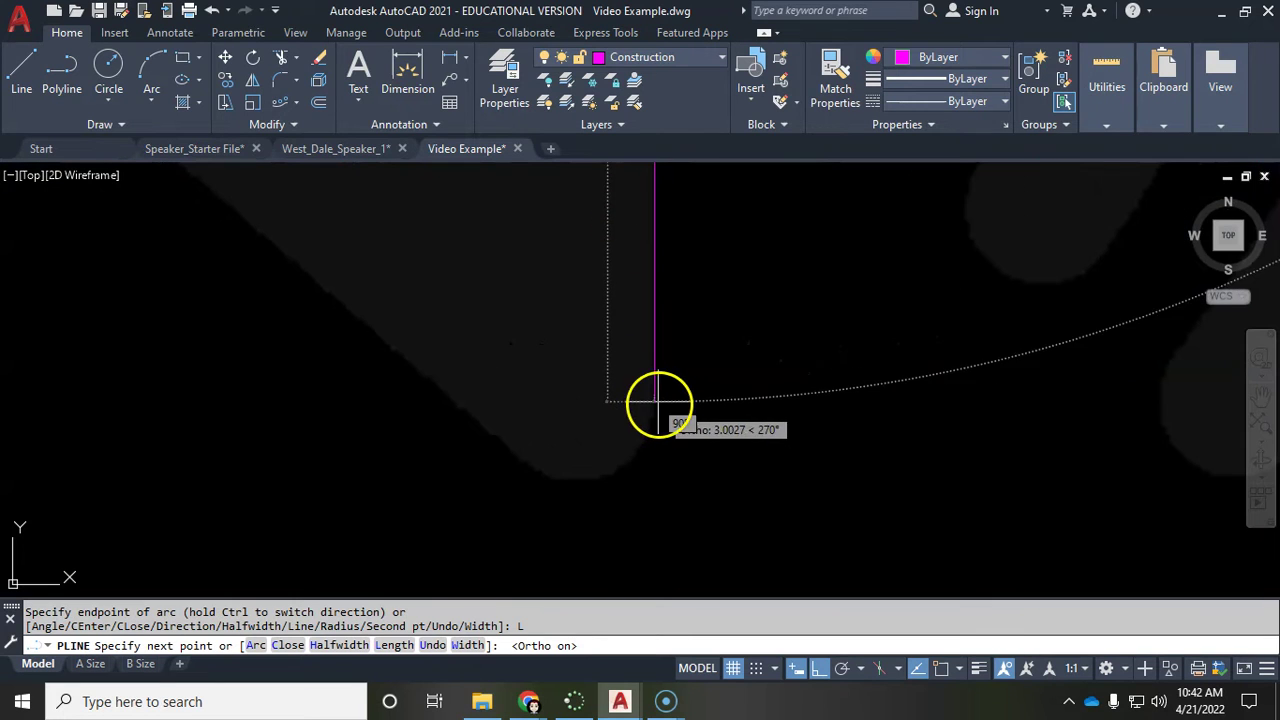
Step: Trace the cone's rounded lower tip with a polyline arc, ortho off, spanning about 0.32 to the lower slanted edge
{"action": "right_click", "coordinate": [657, 410]}
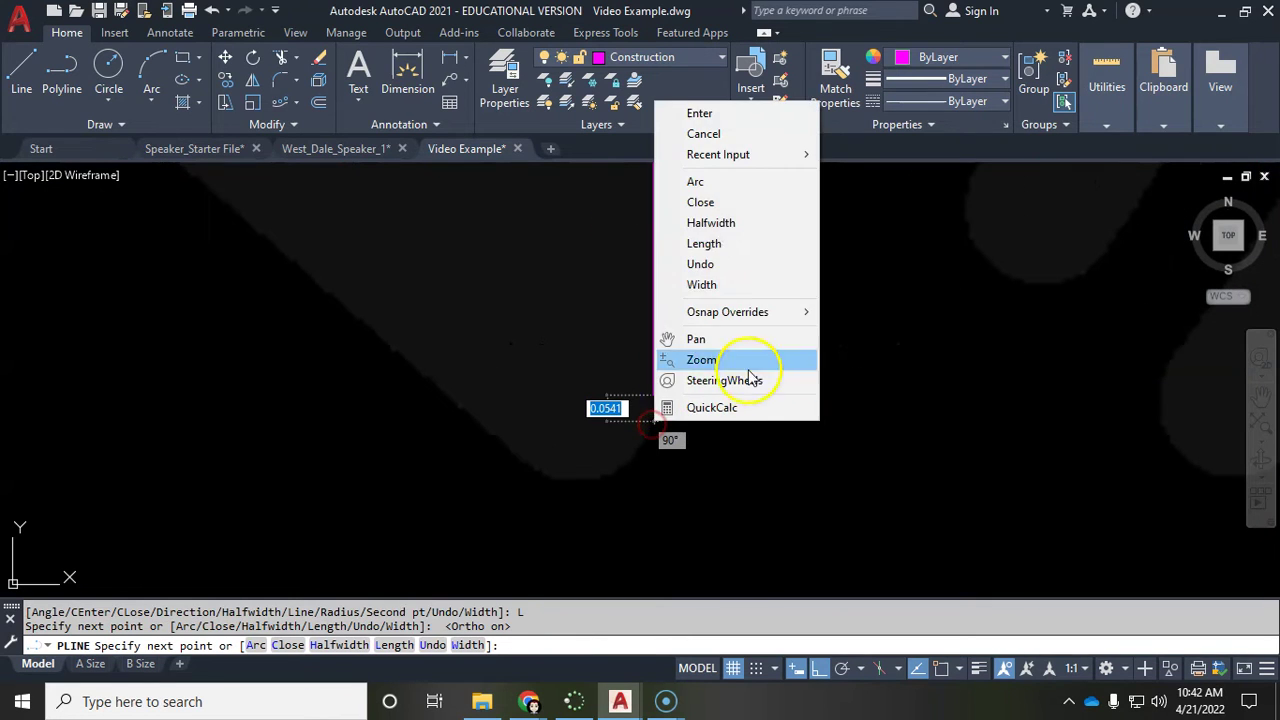
{"action": "left_click", "coordinate": [695, 186]}
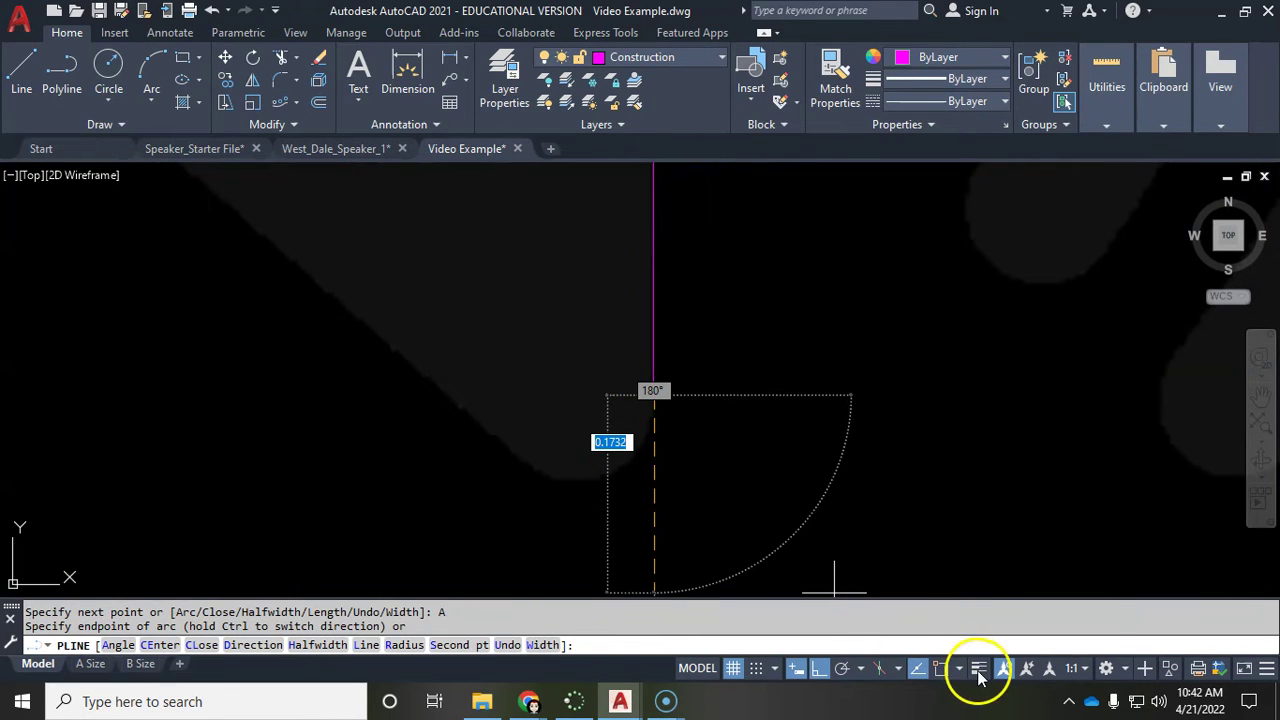
{"action": "left_click", "coordinate": [819, 668]}
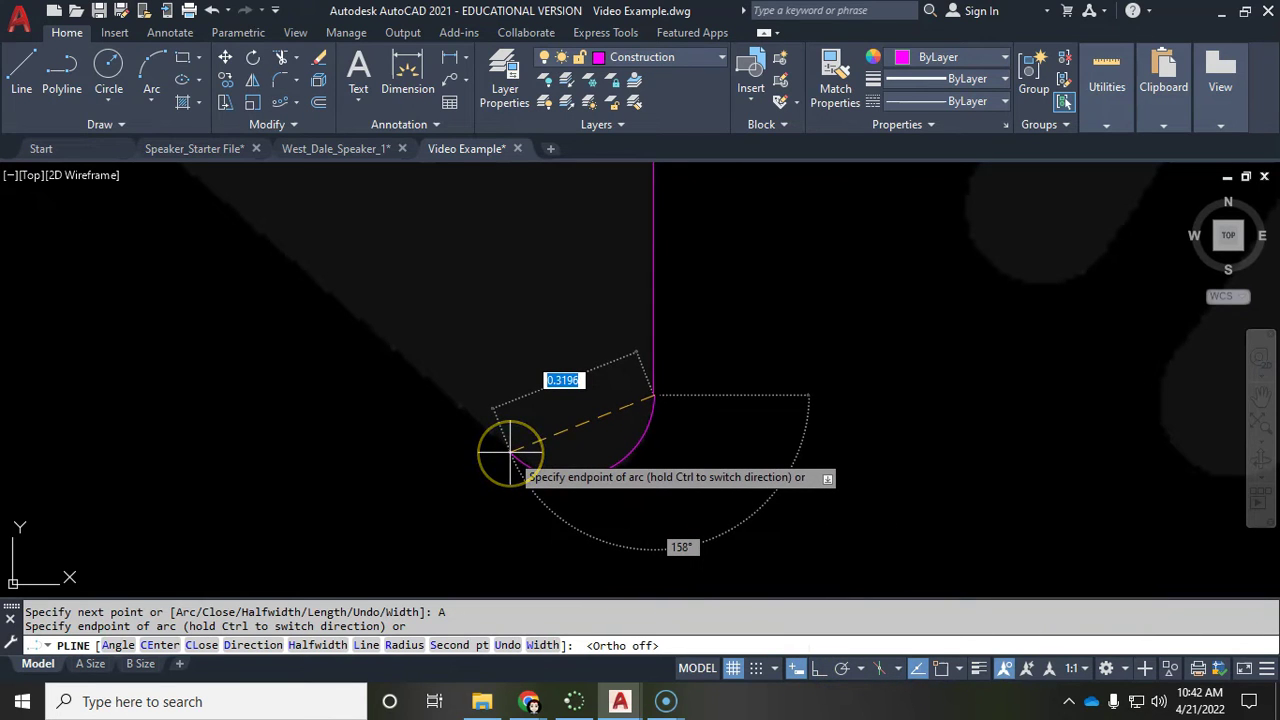
{"action": "left_click", "coordinate": [510, 452]}
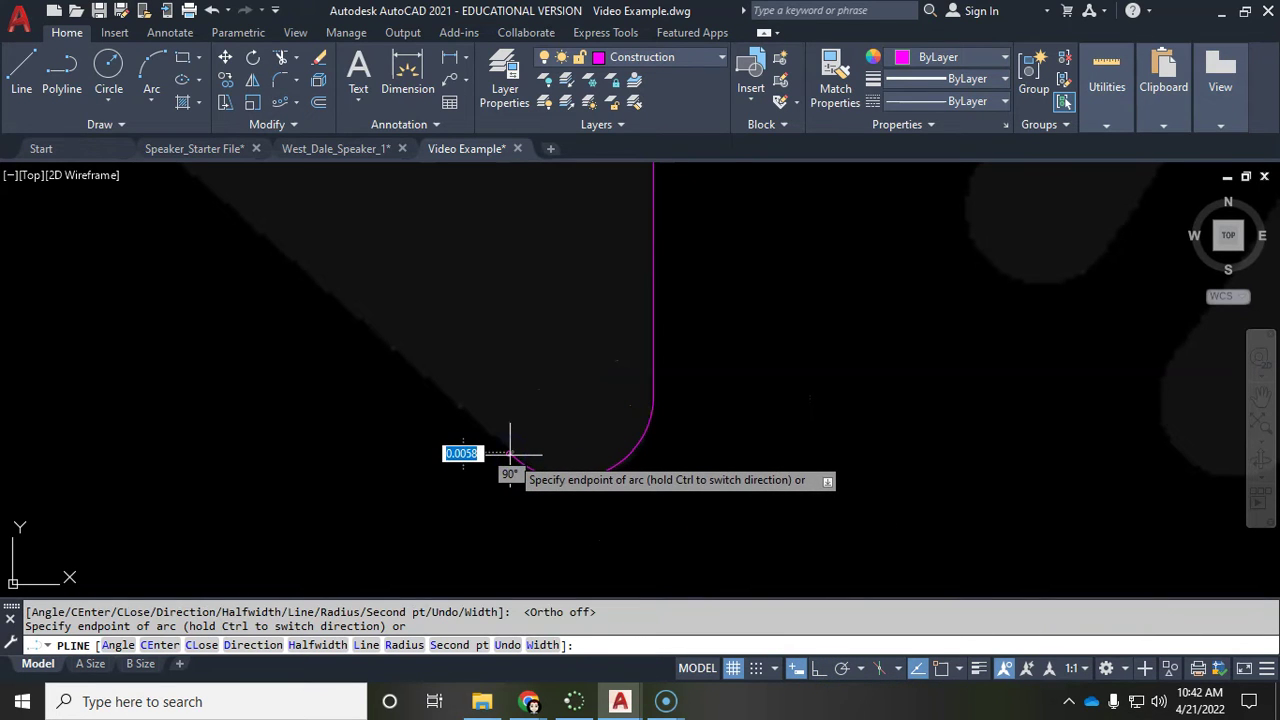
Step: Return to line mode and trace the cone's lower slanted edge to the body corner, about 1.31 long
{"action": "scroll", "coordinate": [400, 365], "scroll_direction": "down", "scroll_amount": 5}
{"action": "middle_click_drag", "start_coordinate": [394, 366], "coordinate": [505, 405]}
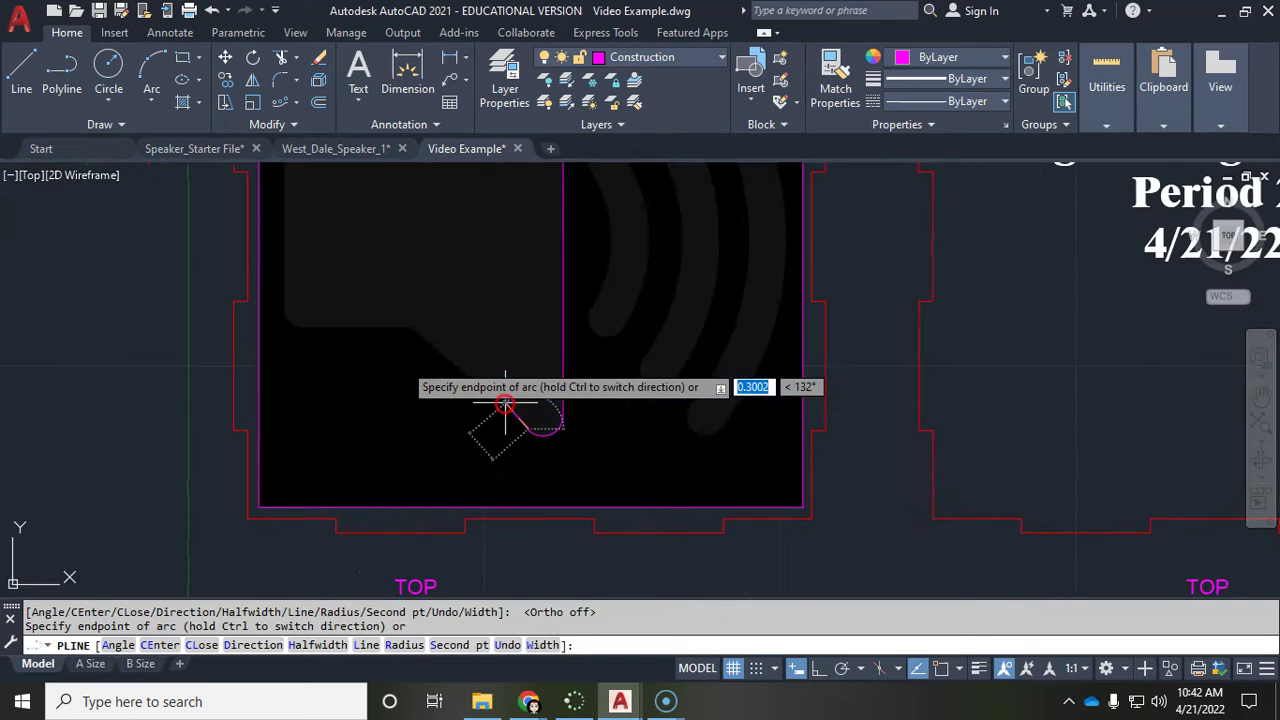
{"action": "right_click", "coordinate": [460, 381]}
{"action": "left_click", "coordinate": [512, 466]}
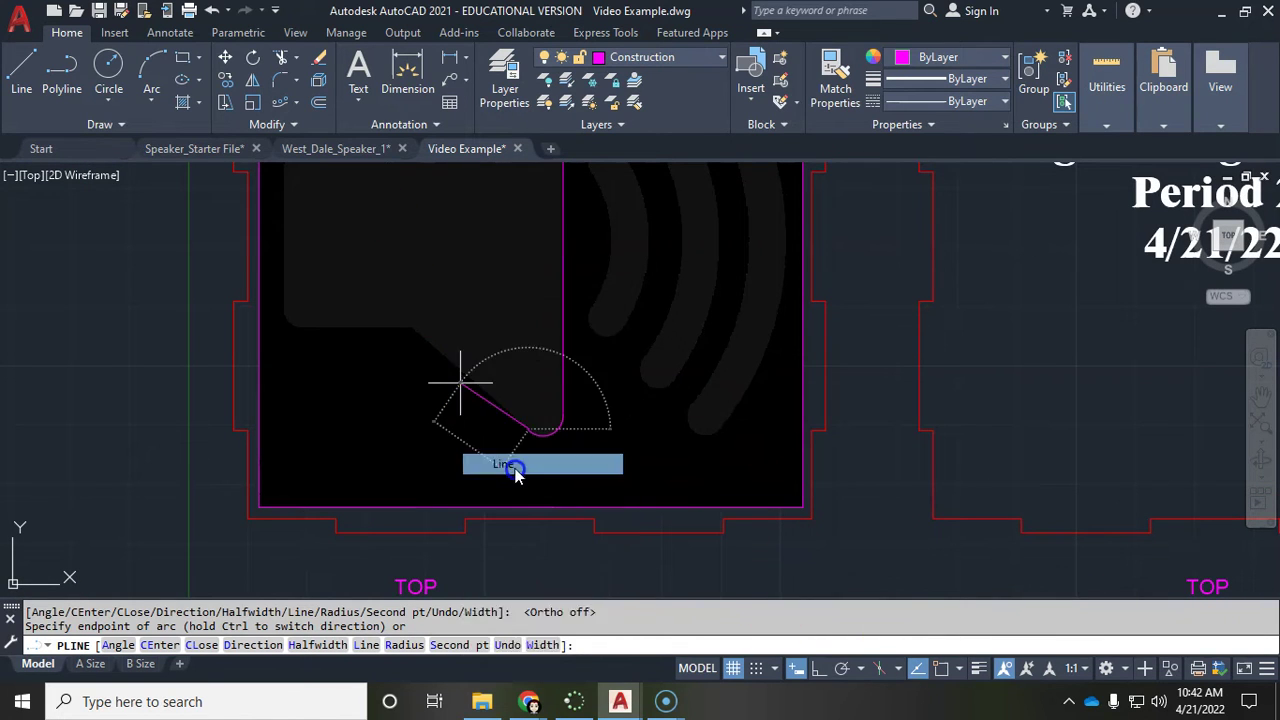
{"action": "scroll", "coordinate": [412, 322], "scroll_direction": "up", "scroll_amount": 4}
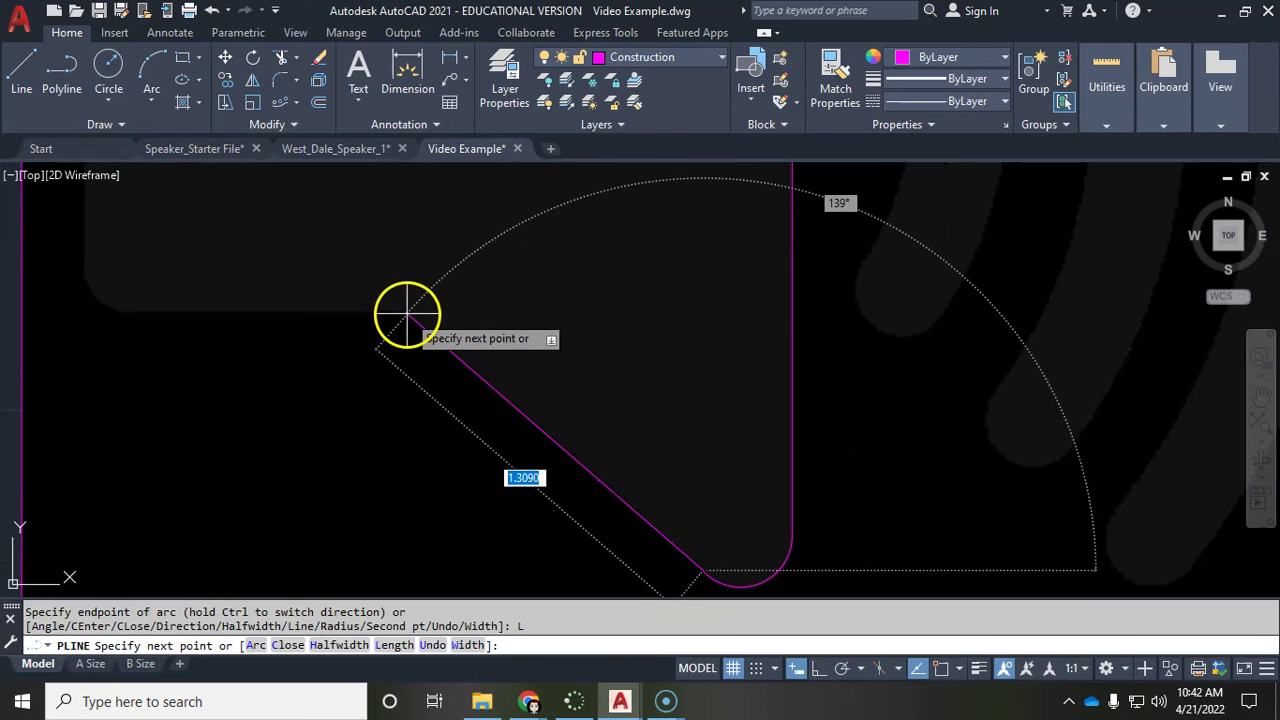
{"action": "left_click", "coordinate": [407, 316]}
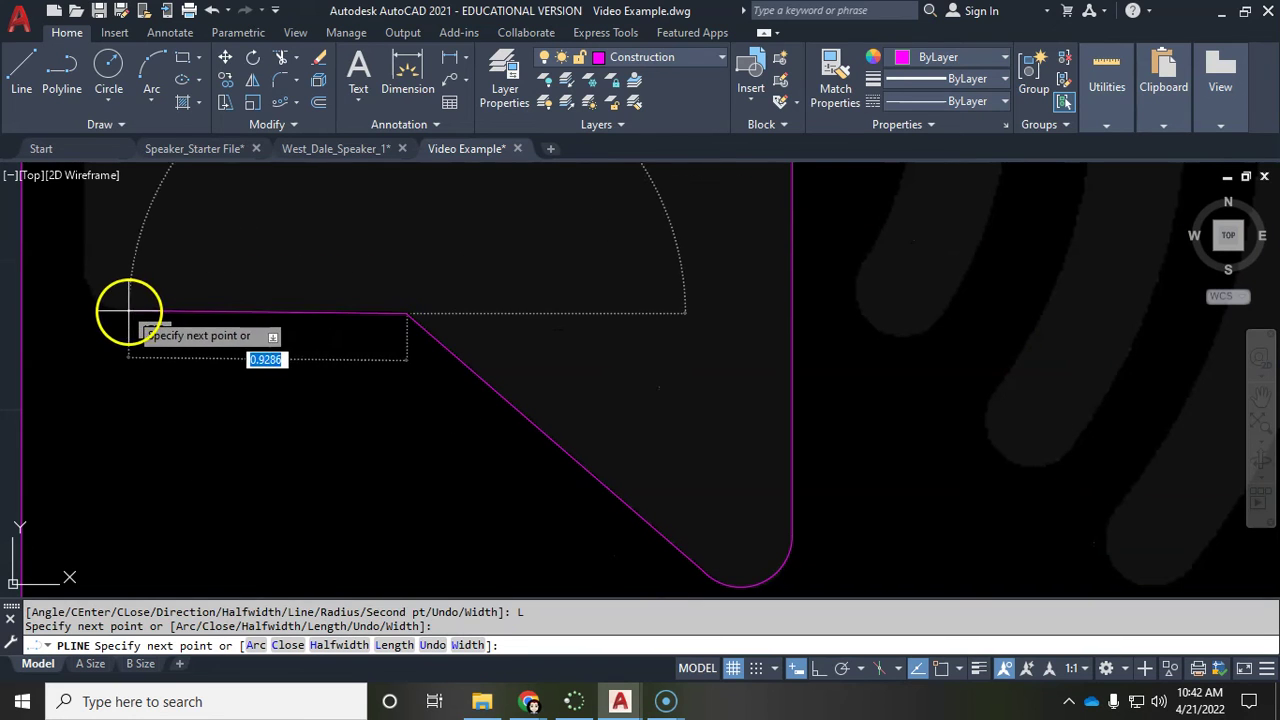
Step: Trace the body's bottom edge with a horizontal ortho line and round its lower-left corner with an arc drawn with ortho off
{"action": "key", "text": "F8"}
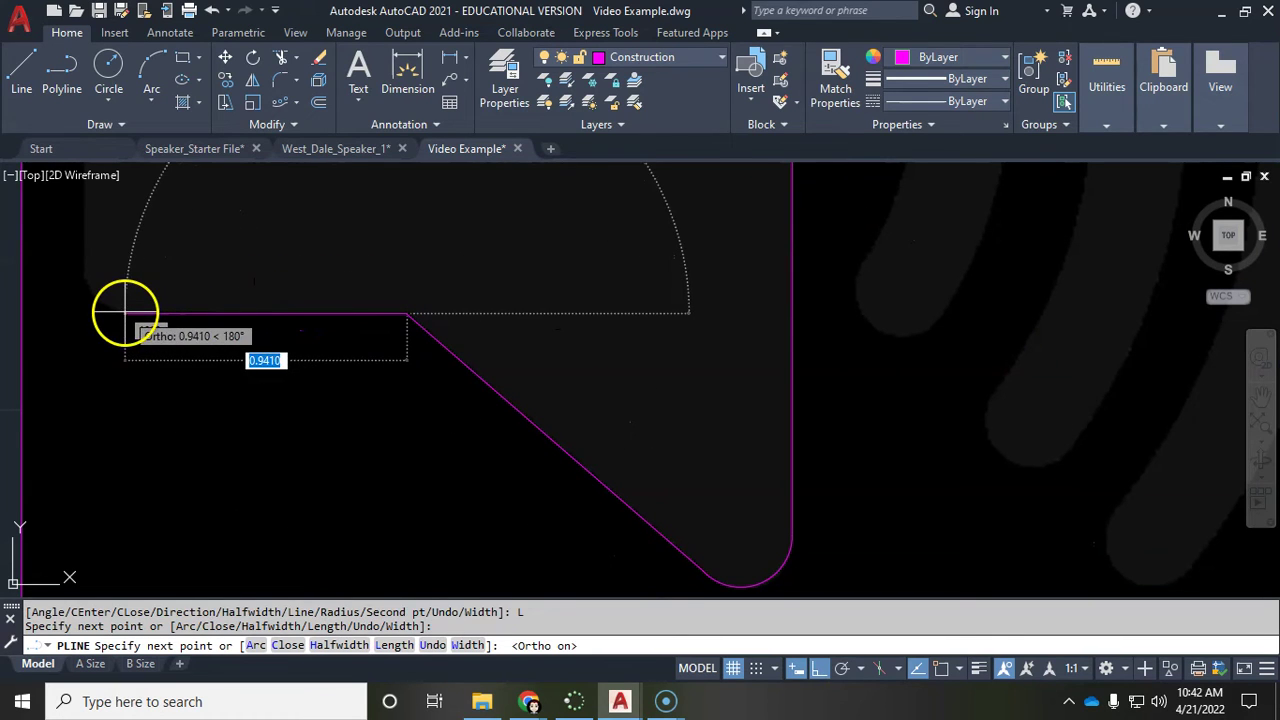
{"action": "left_click", "coordinate": [132, 315]}
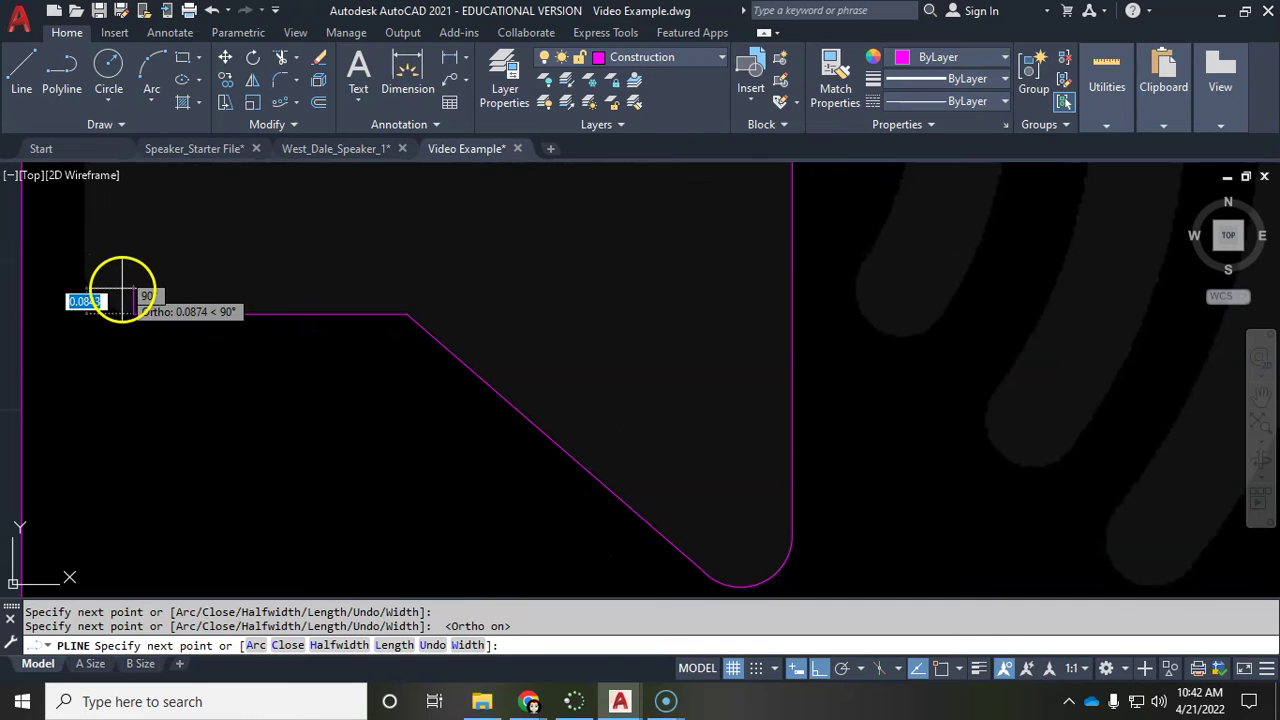
{"action": "key", "text": "F8"}
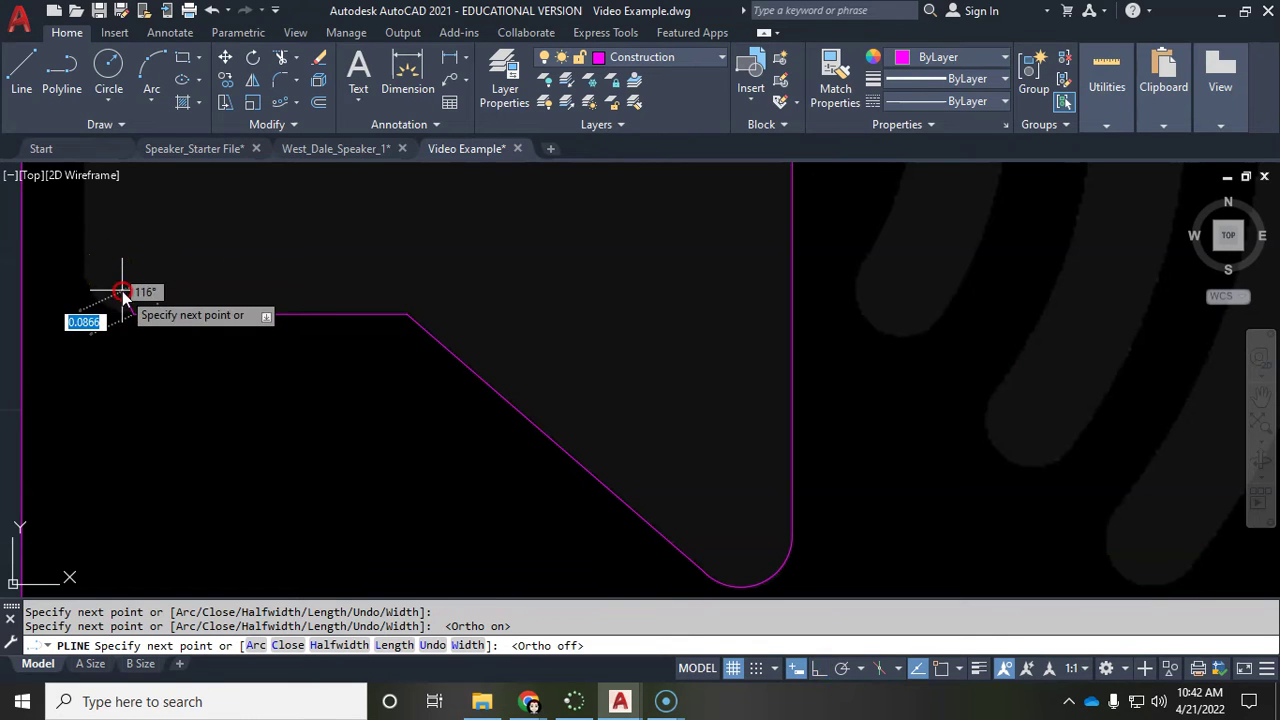
{"action": "right_click", "coordinate": [121, 293]}
{"action": "left_click", "coordinate": [185, 370]}
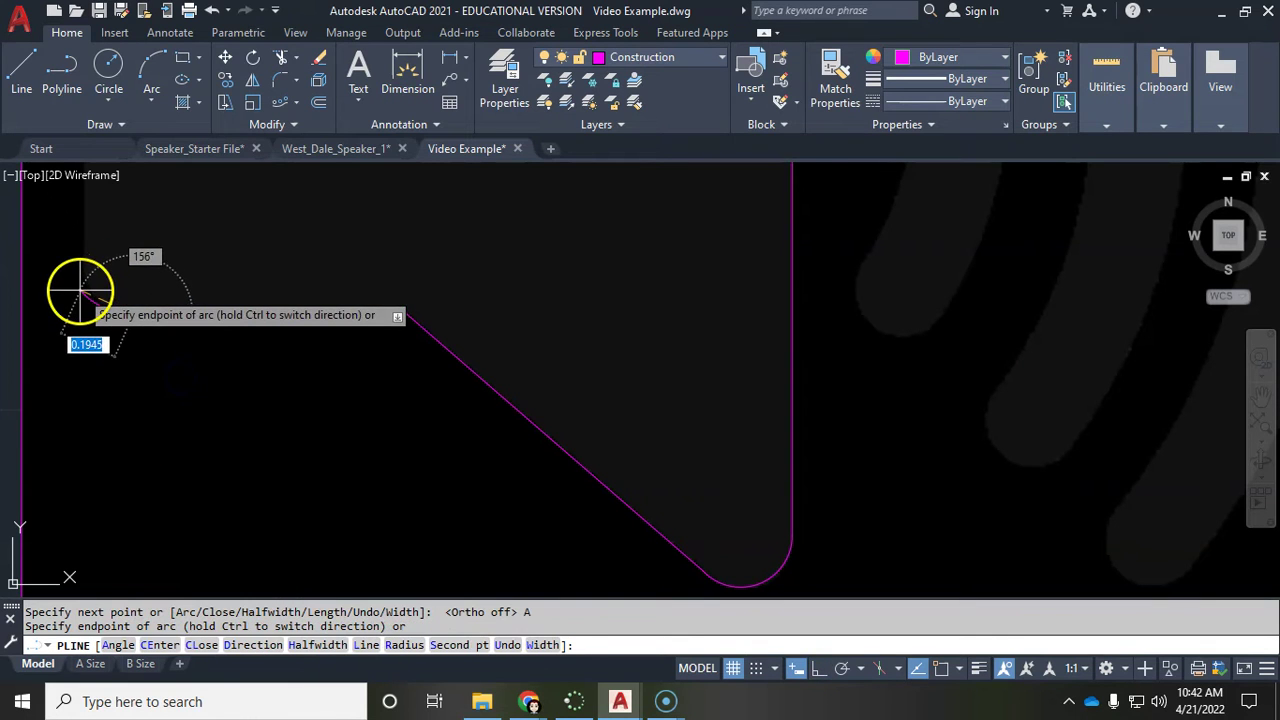
{"action": "scroll", "coordinate": [80, 292], "scroll_direction": "up", "scroll_amount": 4}
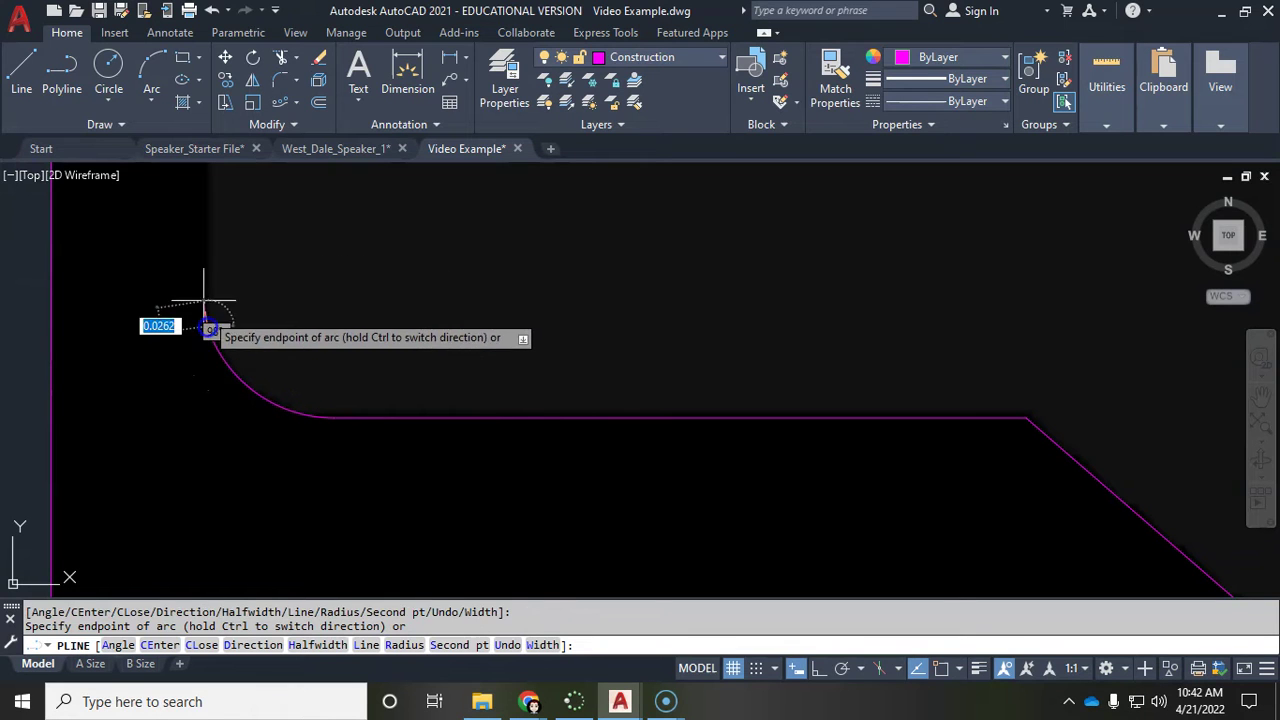
Step: Switch to line mode and trace the body's left edge straight up with ortho on, about 1.23 long
{"action": "right_click", "coordinate": [226, 231]}
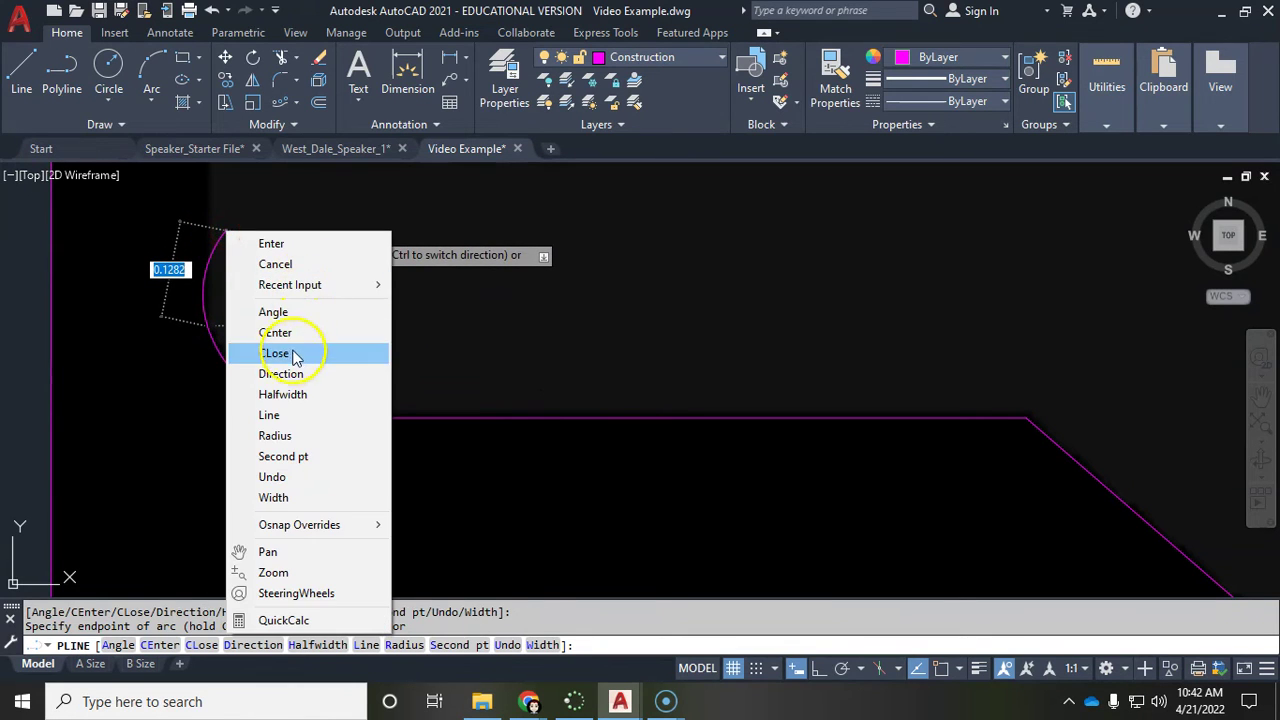
{"action": "left_click", "coordinate": [285, 414]}
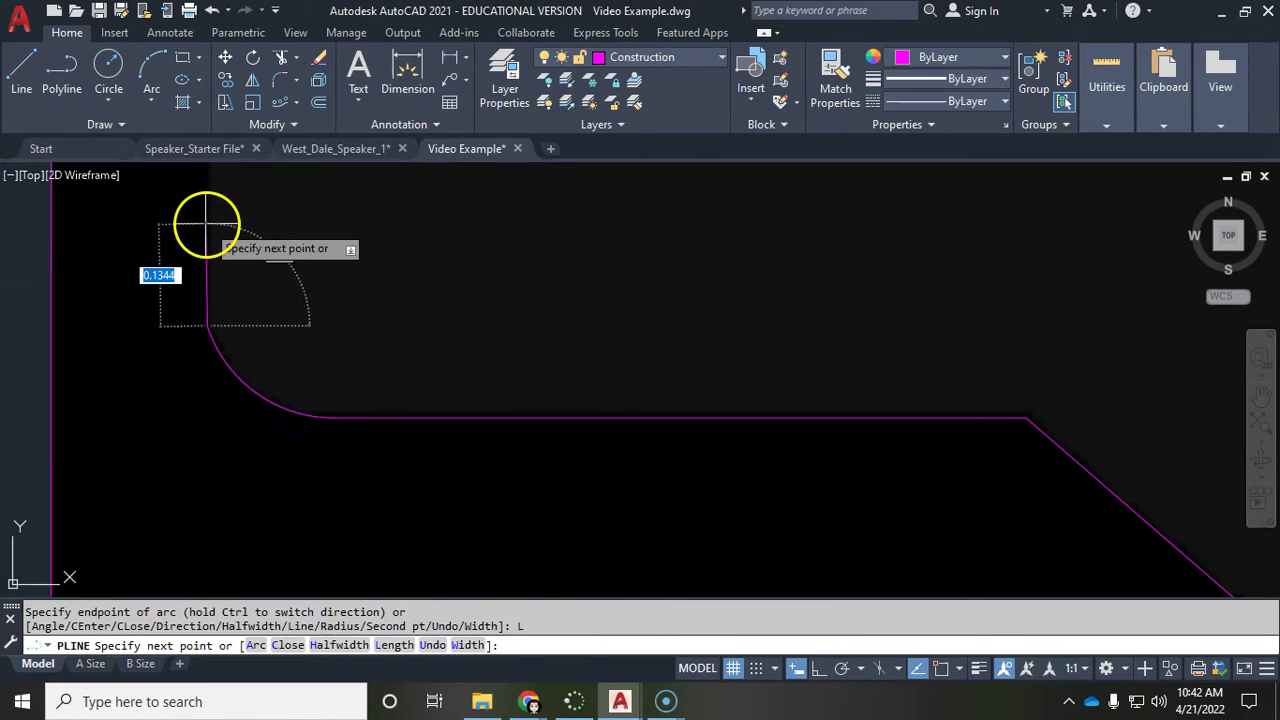
{"action": "key", "text": "F8"}
{"action": "scroll", "coordinate": [207, 223], "scroll_direction": "down", "scroll_amount": 4}
{"action": "scroll", "coordinate": [234, 271], "scroll_direction": "up", "scroll_amount": 5}
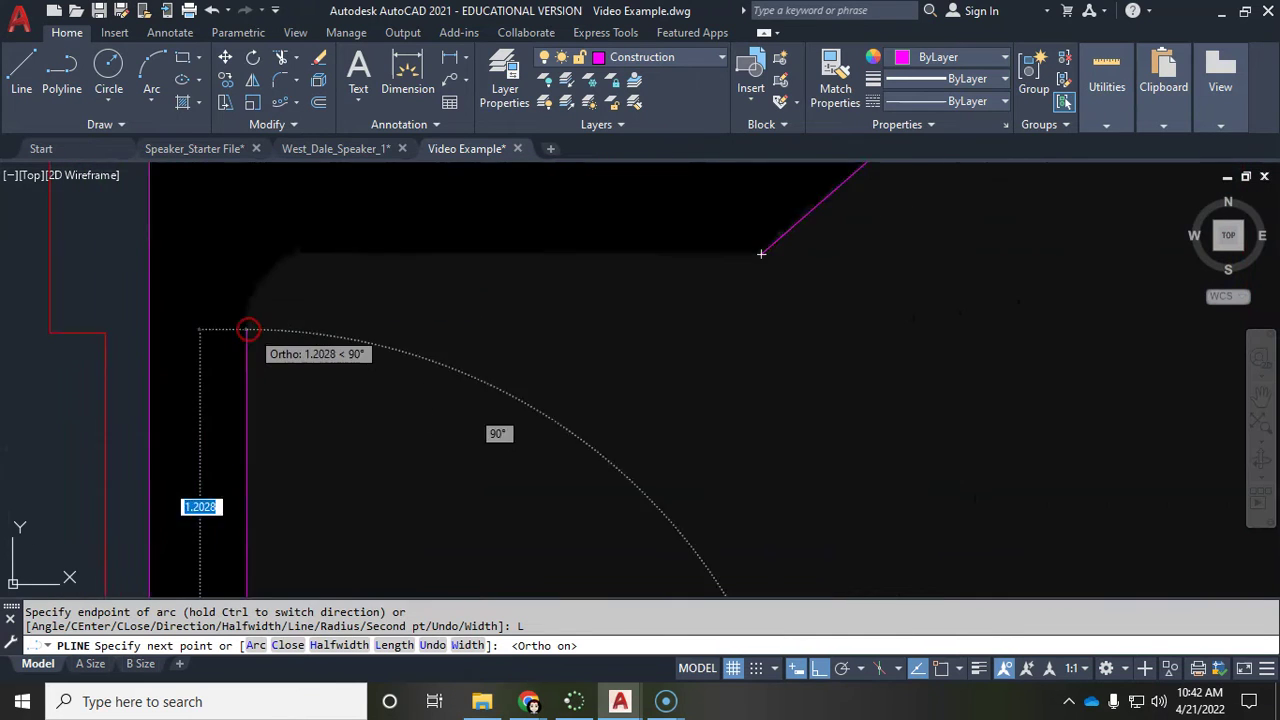
{"action": "scroll", "coordinate": [248, 330], "scroll_direction": "up", "scroll_amount": 2}
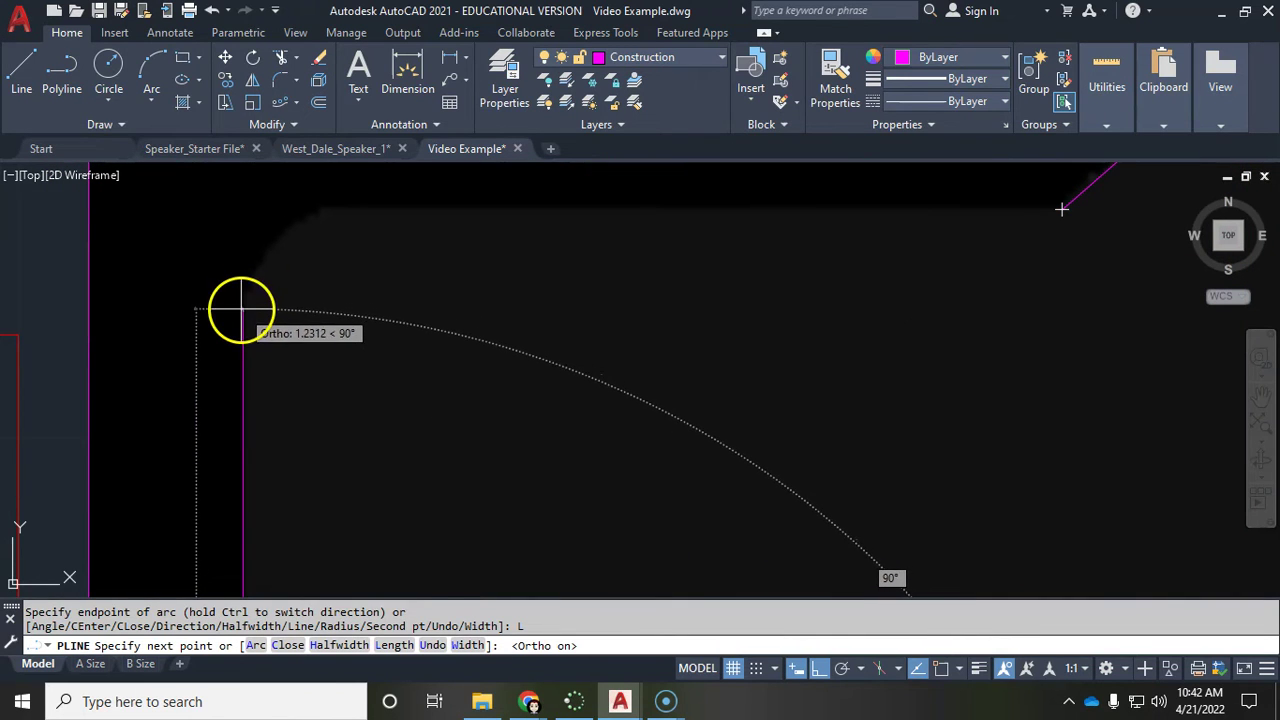
{"action": "left_click", "coordinate": [242, 310]}
Step: Round the body's upper-left corner with a polyline arc of about 0.19 chord, ortho off and object snap on, aligned with the start point
{"action": "right_click", "coordinate": [306, 300]}
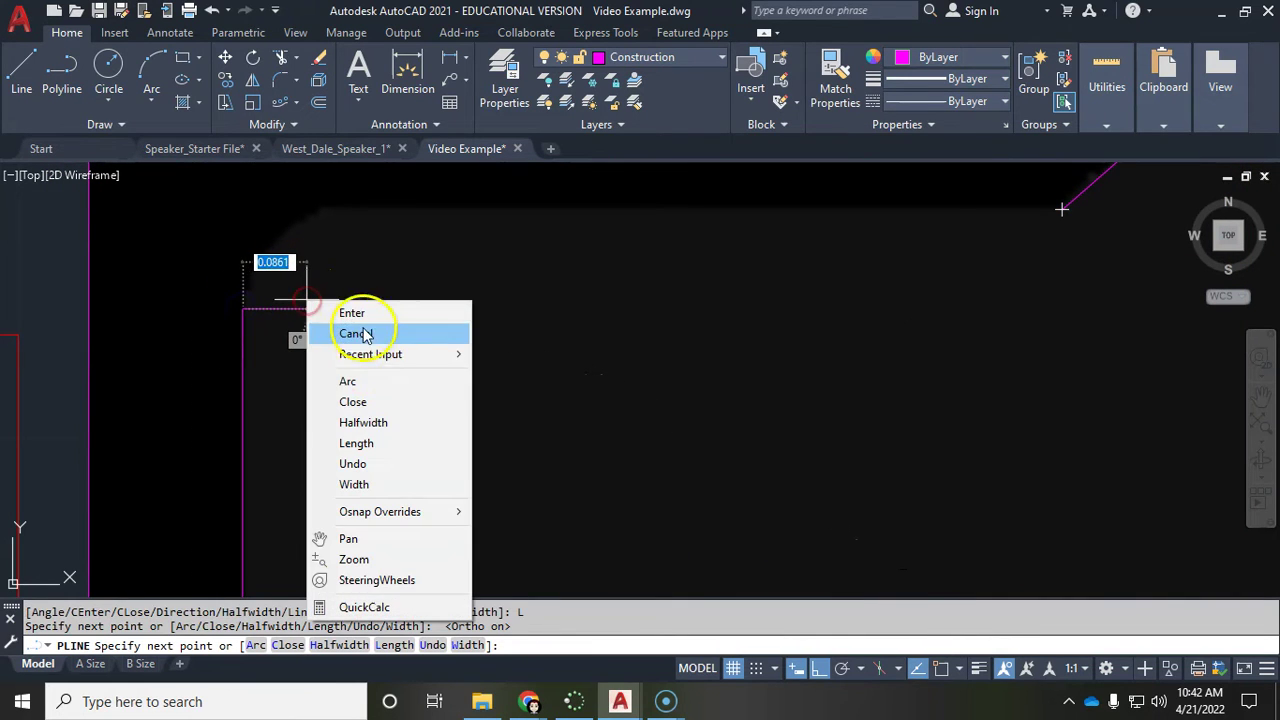
{"action": "left_click", "coordinate": [365, 378]}
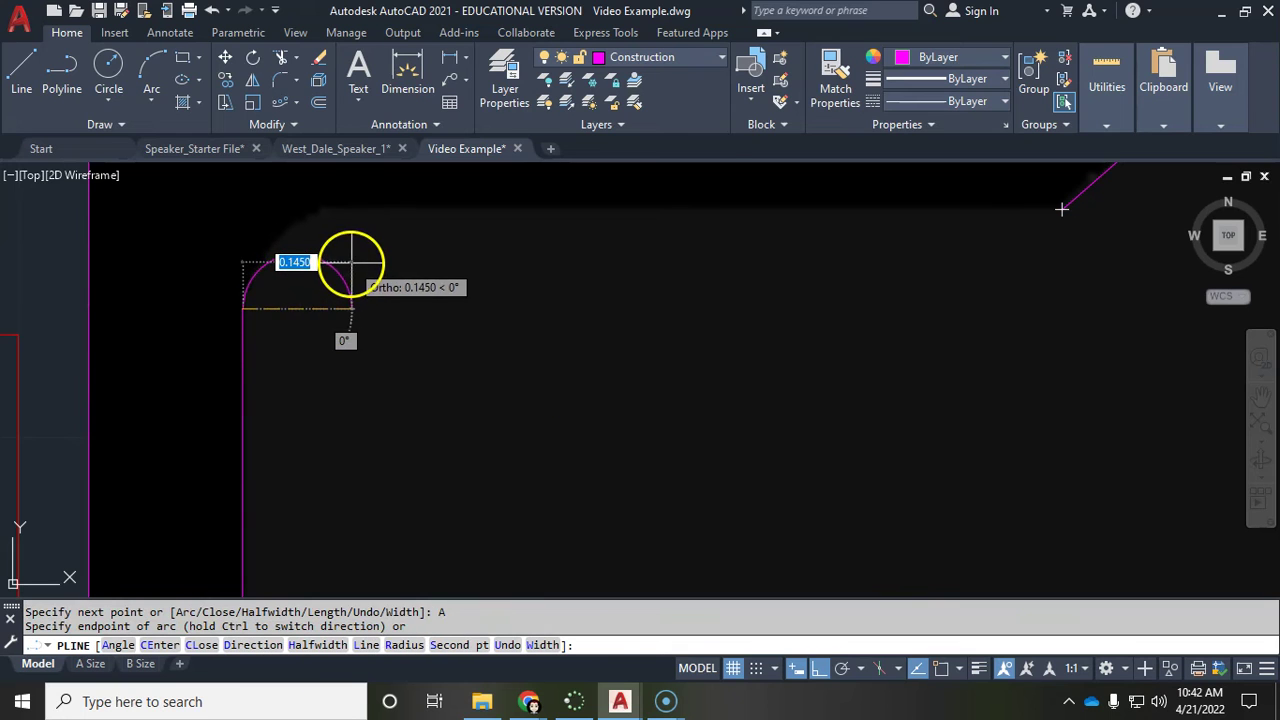
{"action": "key", "text": "F8"}
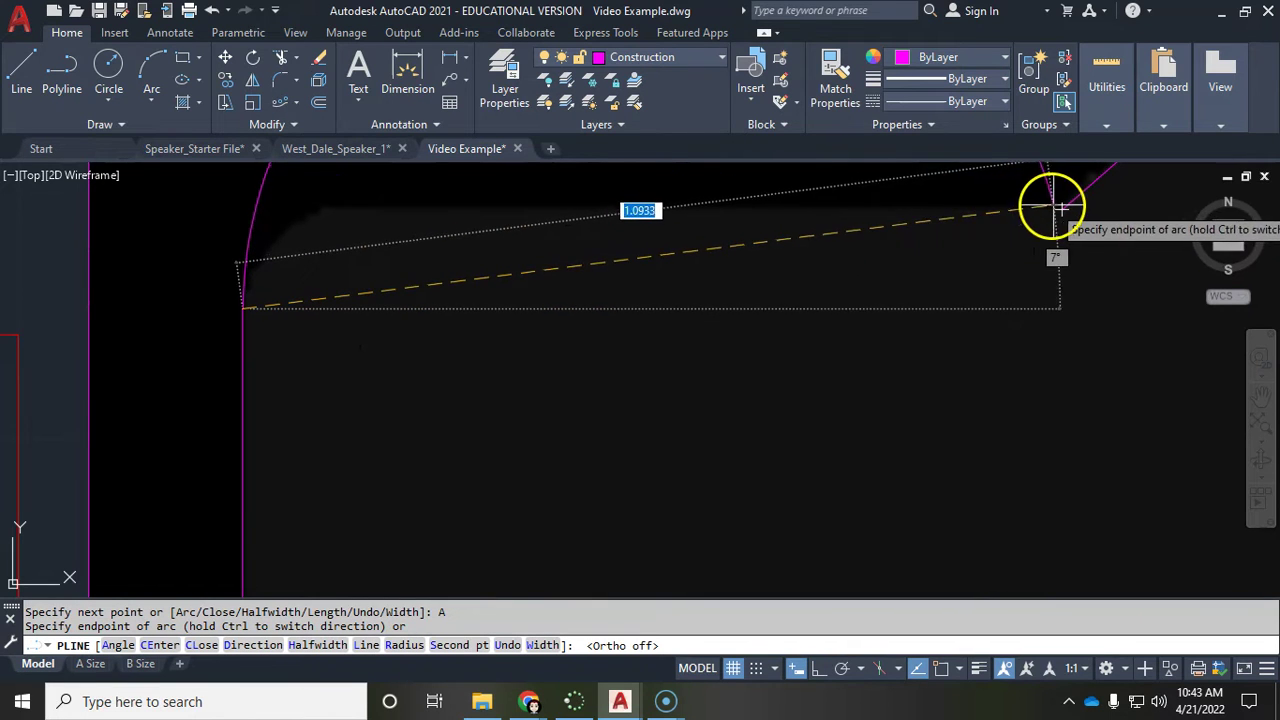
{"action": "left_click", "coordinate": [961, 670]}
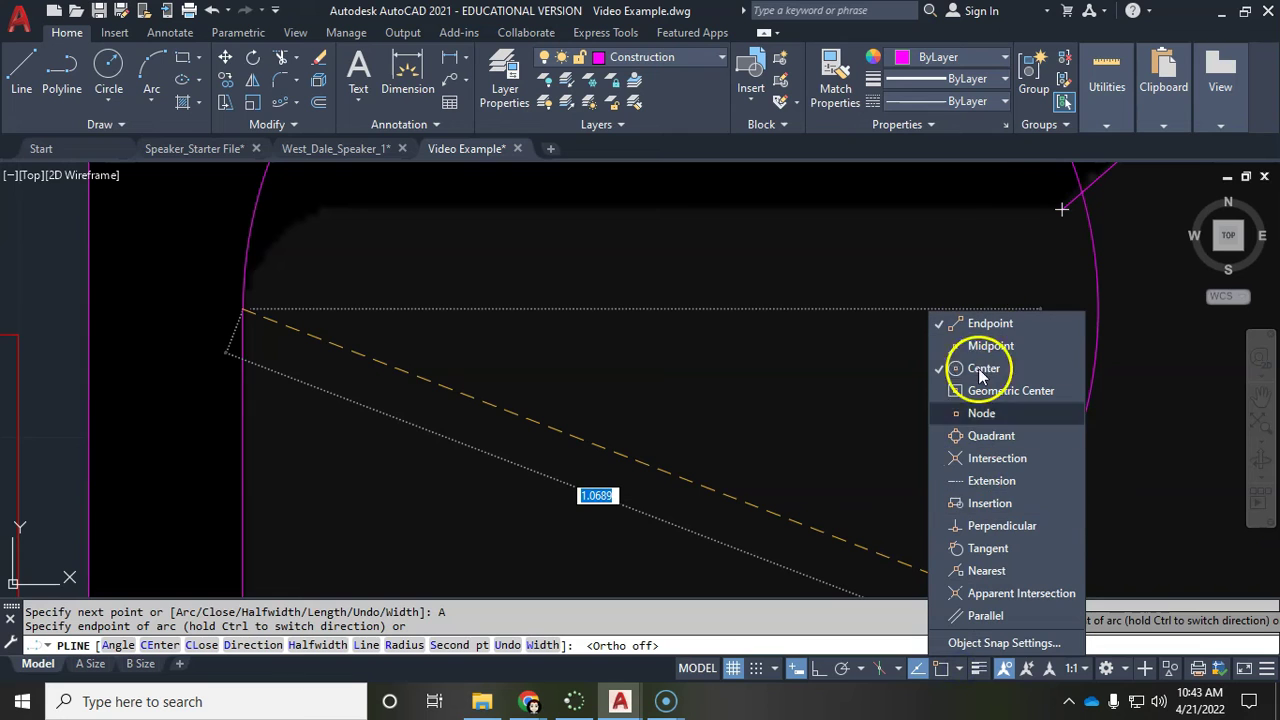
{"action": "left_click", "coordinate": [942, 672]}
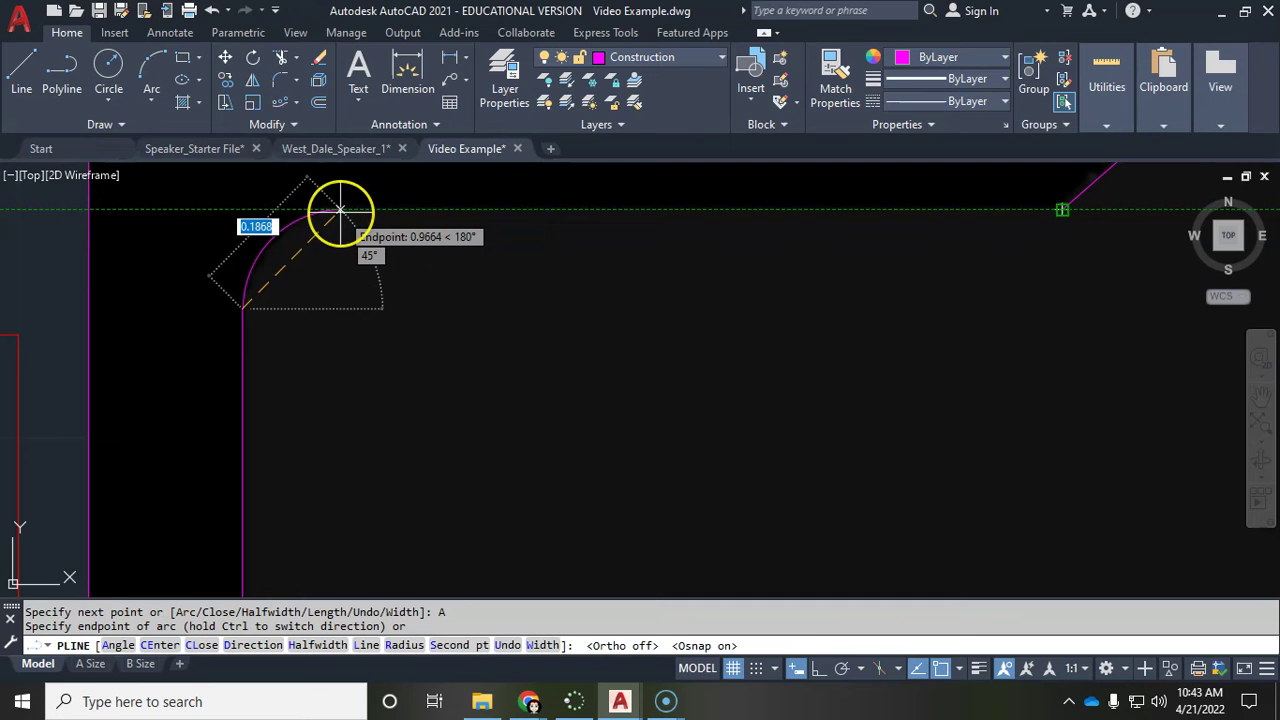
{"action": "left_click", "coordinate": [340, 210]}
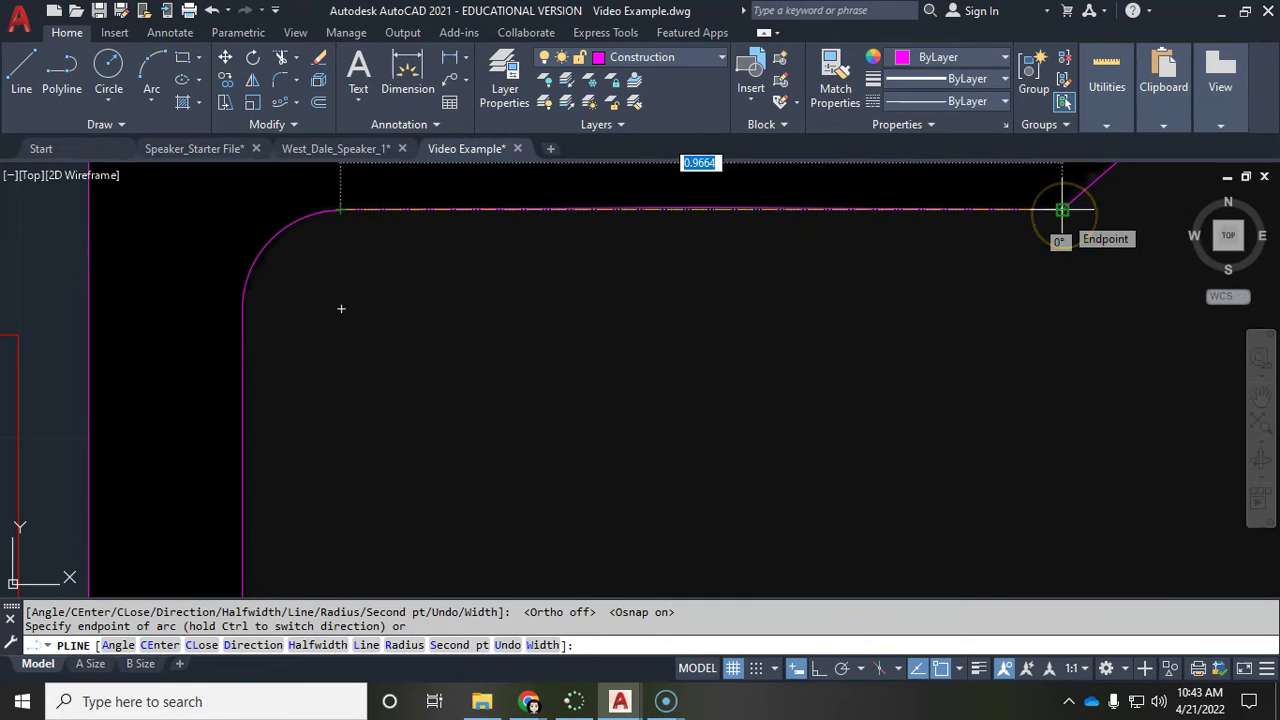
Step: Trace the body's top edge about 0.97 to the starting endpoint in arc mode, close the polyline and select the outline as a check
{"action": "left_click", "coordinate": [1062, 210]}
{"action": "right_click", "coordinate": [1066, 210]}
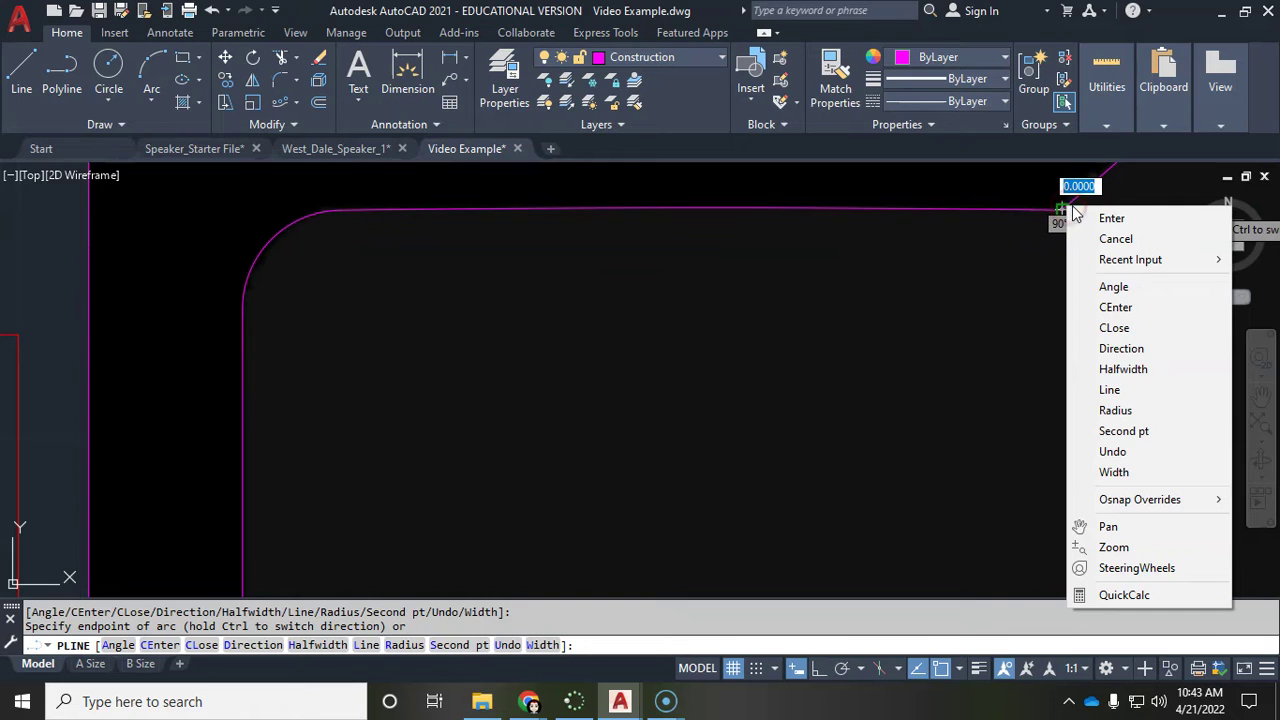
{"action": "left_click", "coordinate": [1130, 327]}
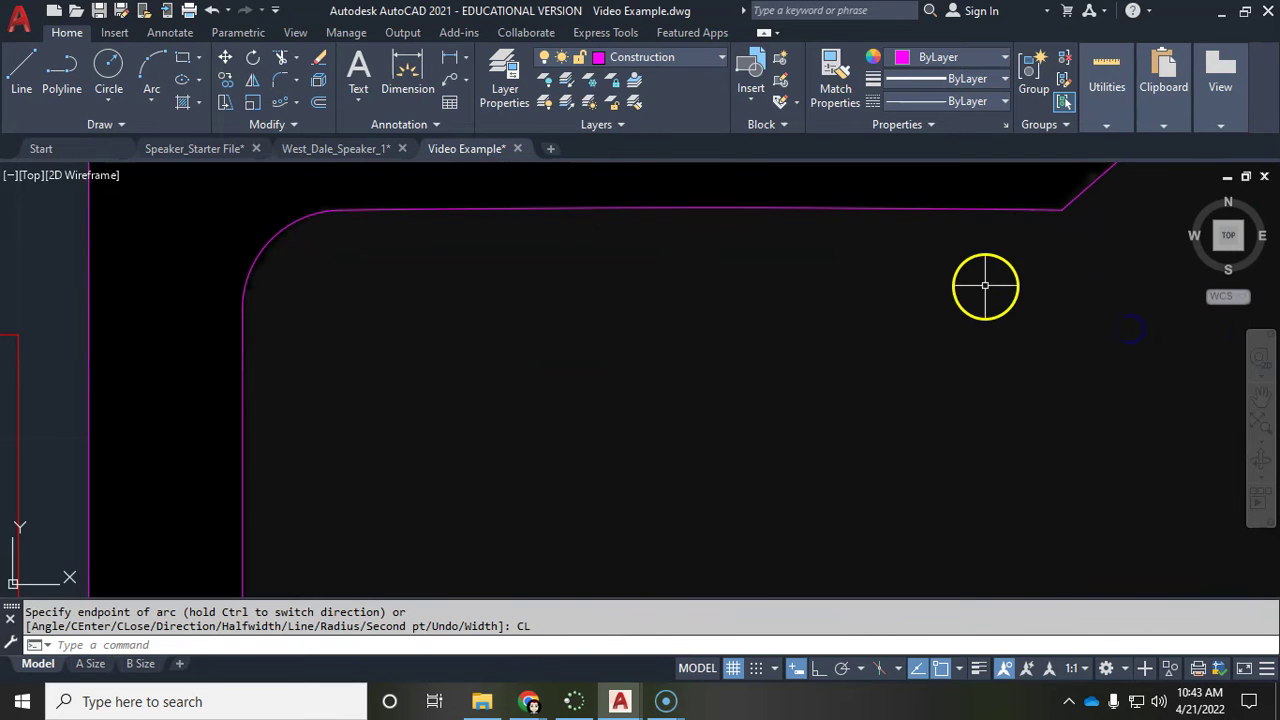
{"action": "scroll", "coordinate": [1057, 323], "scroll_direction": "down", "scroll_amount": 5}
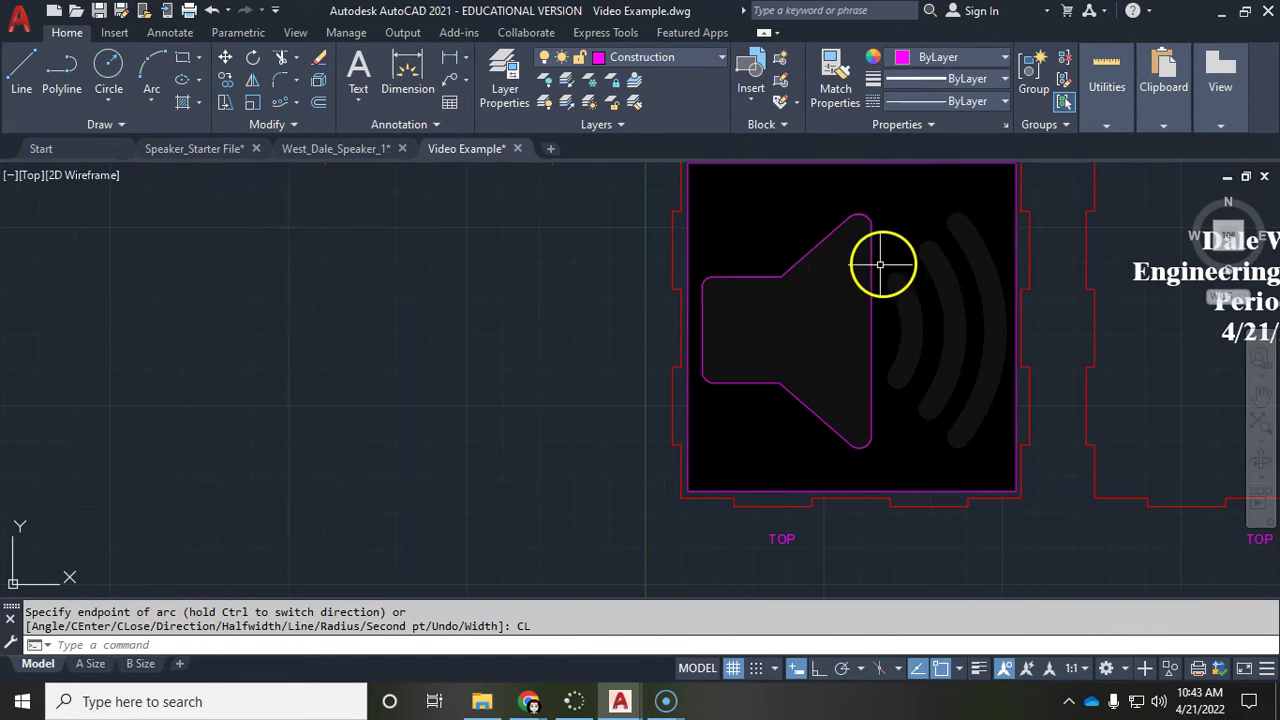
{"action": "left_click", "coordinate": [874, 270]}
{"action": "key", "text": "Escape"}
{"action": "scroll", "coordinate": [733, 280], "scroll_direction": "up", "scroll_amount": 5}
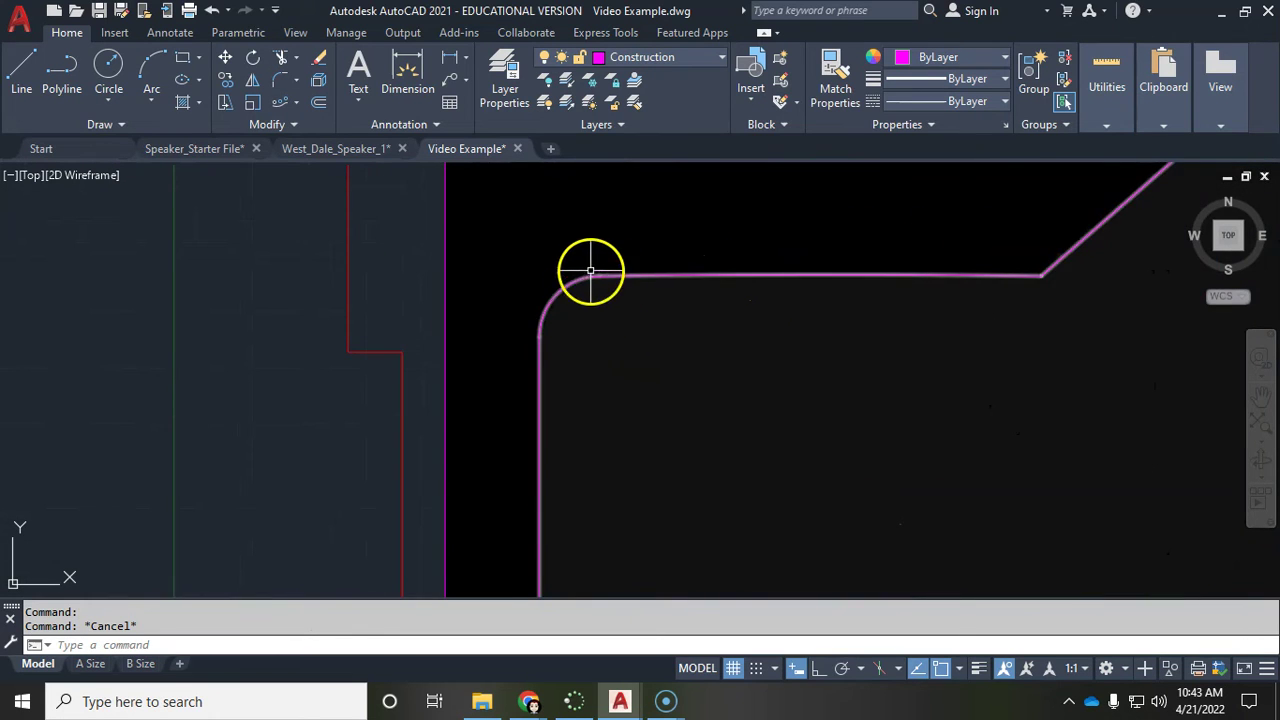
{"action": "scroll", "coordinate": [597, 276], "scroll_direction": "up", "scroll_amount": 4}
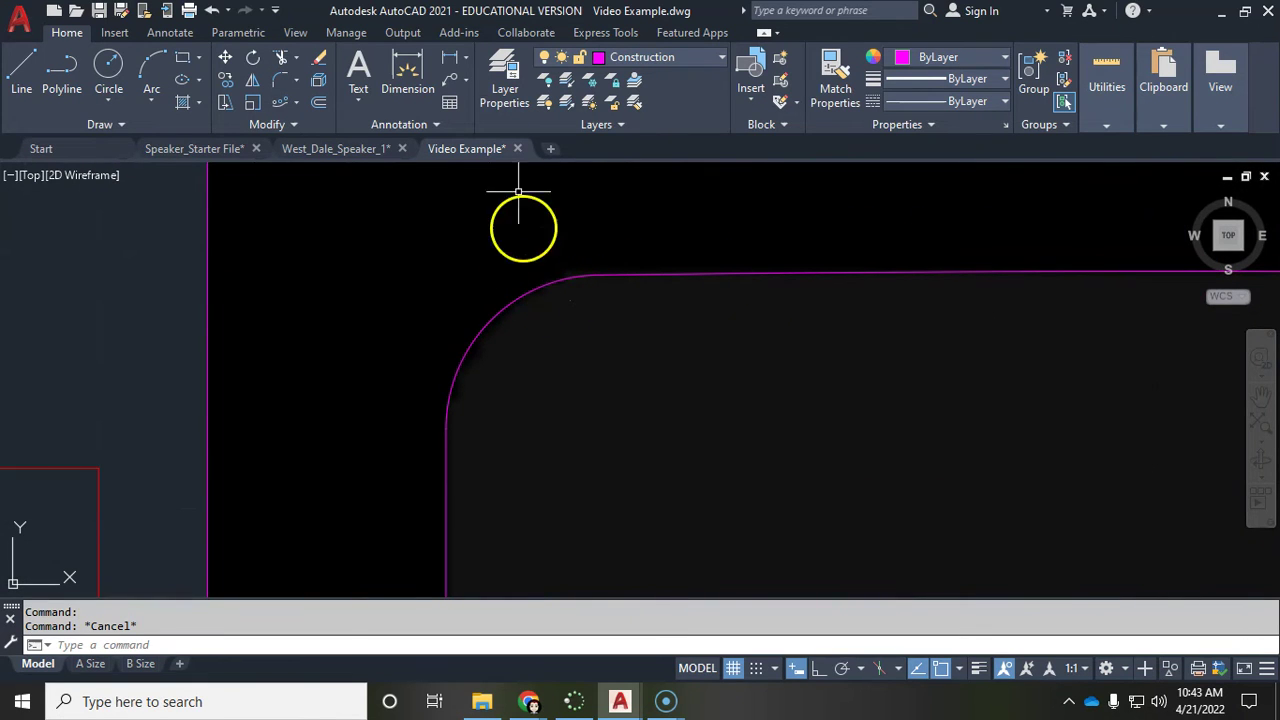
{"action": "left_click", "coordinate": [236, 32]}
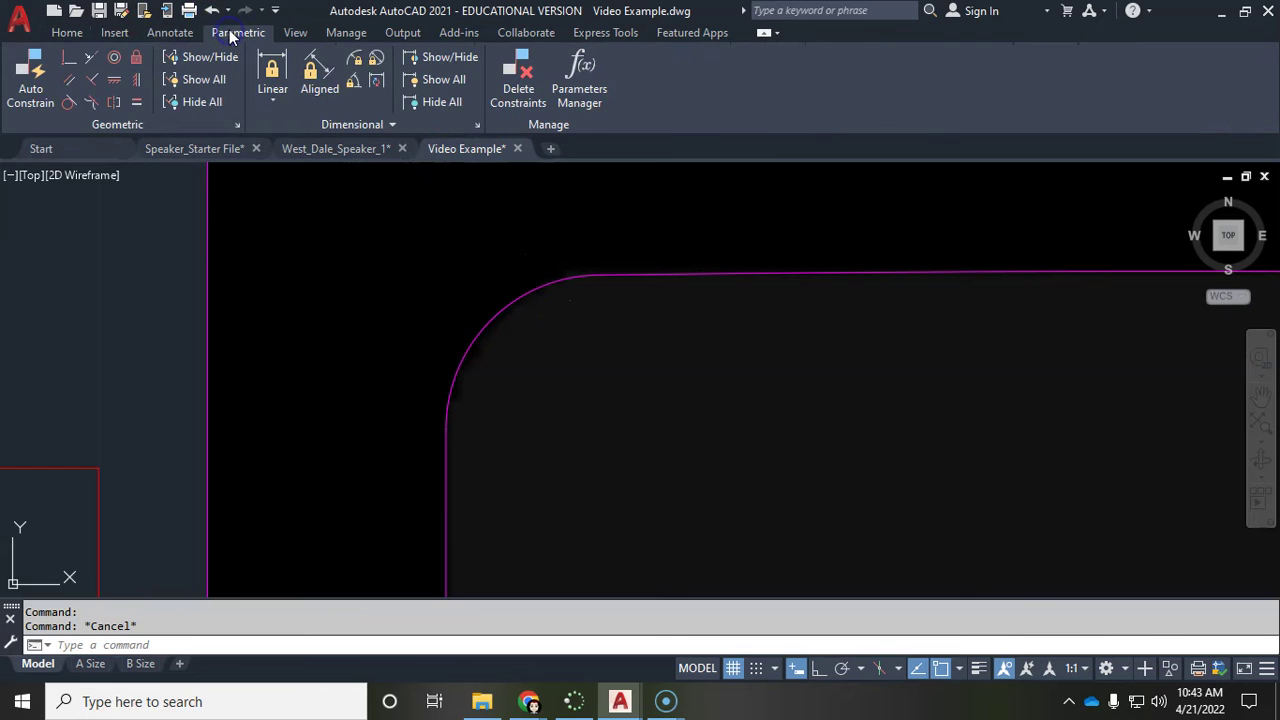
{"action": "left_click", "coordinate": [67, 103]}
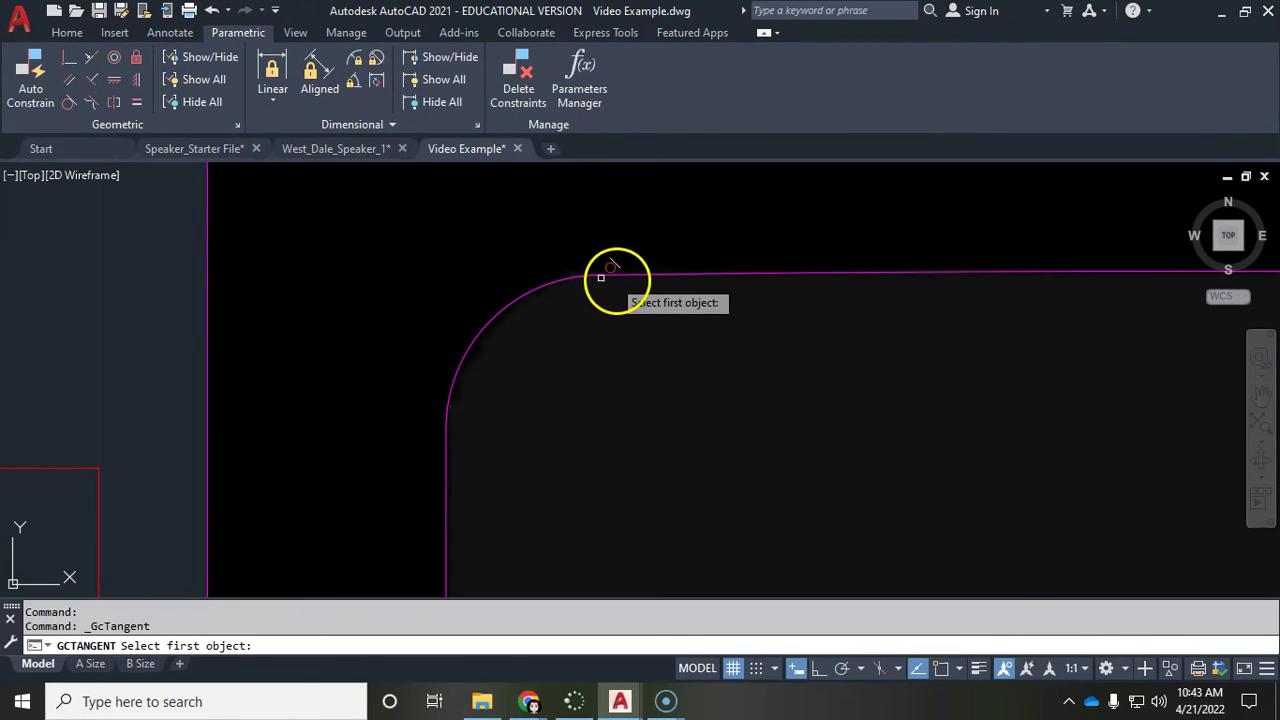
{"action": "key", "text": "Escape"}
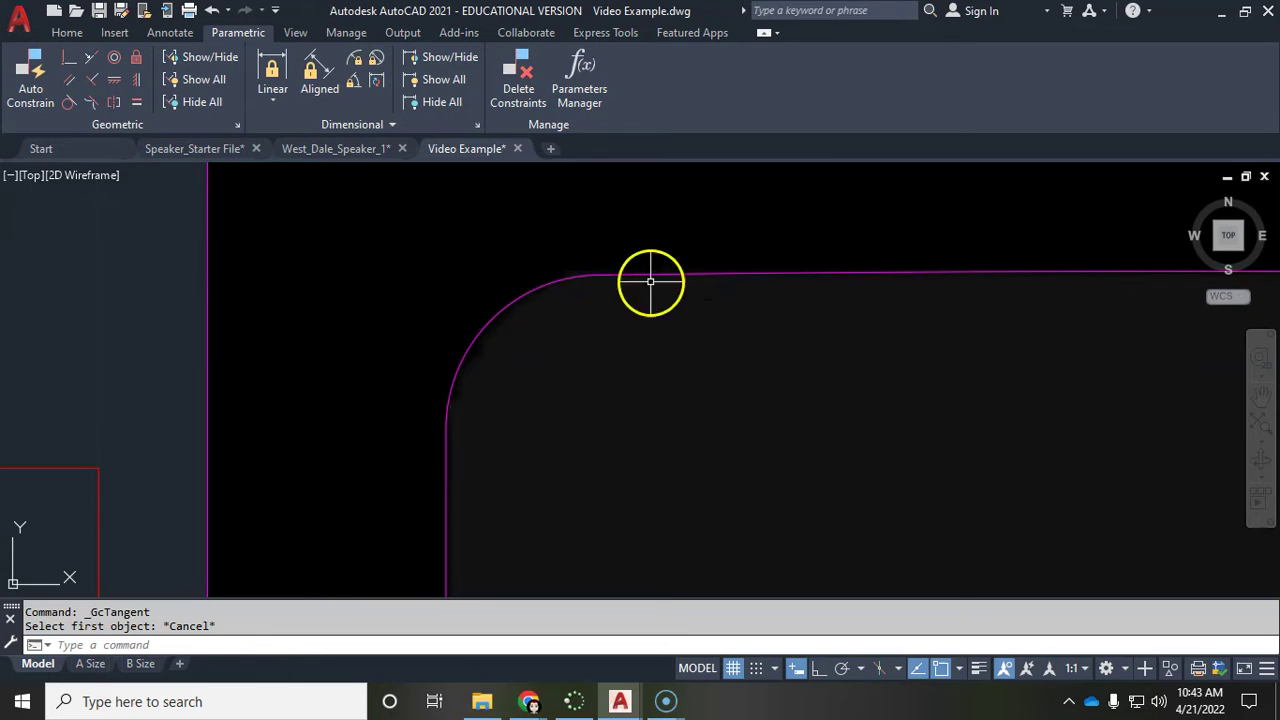
{"action": "scroll", "coordinate": [682, 300], "scroll_direction": "down", "scroll_amount": 2}
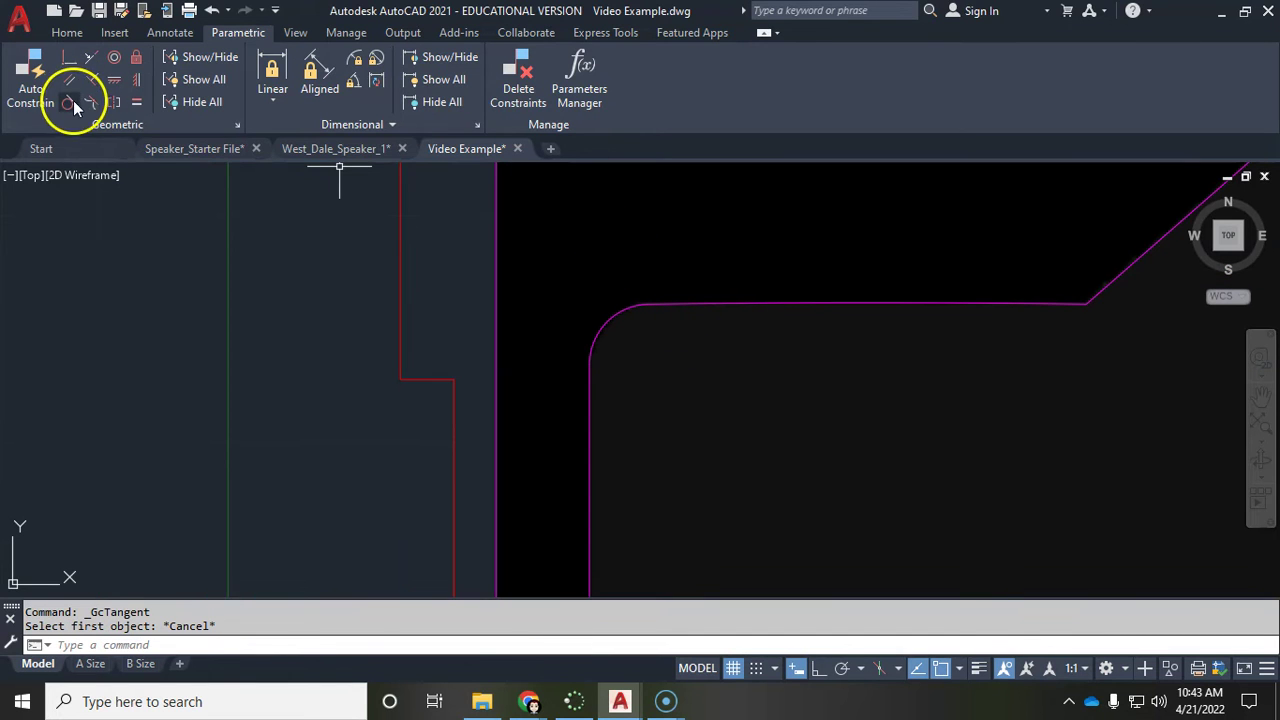
{"action": "left_click", "coordinate": [67, 32]}
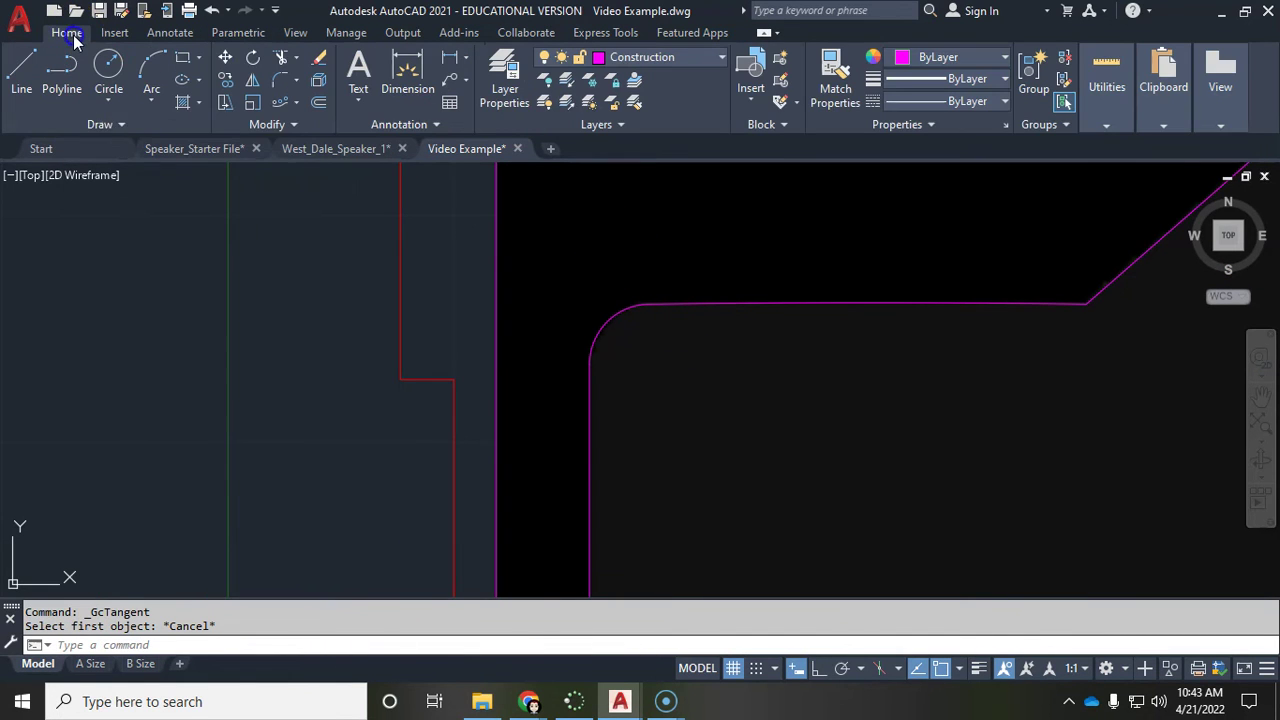
Step: Review the traced speaker outline, its sound wave bars, and the image tracing and path array instructions
{"action": "scroll", "coordinate": [687, 300], "scroll_direction": "down", "scroll_amount": 2}
{"action": "scroll", "coordinate": [687, 299], "scroll_direction": "down", "scroll_amount": 3}
{"action": "middle_click_drag", "start_coordinate": [806, 342], "coordinate": [655, 307]}
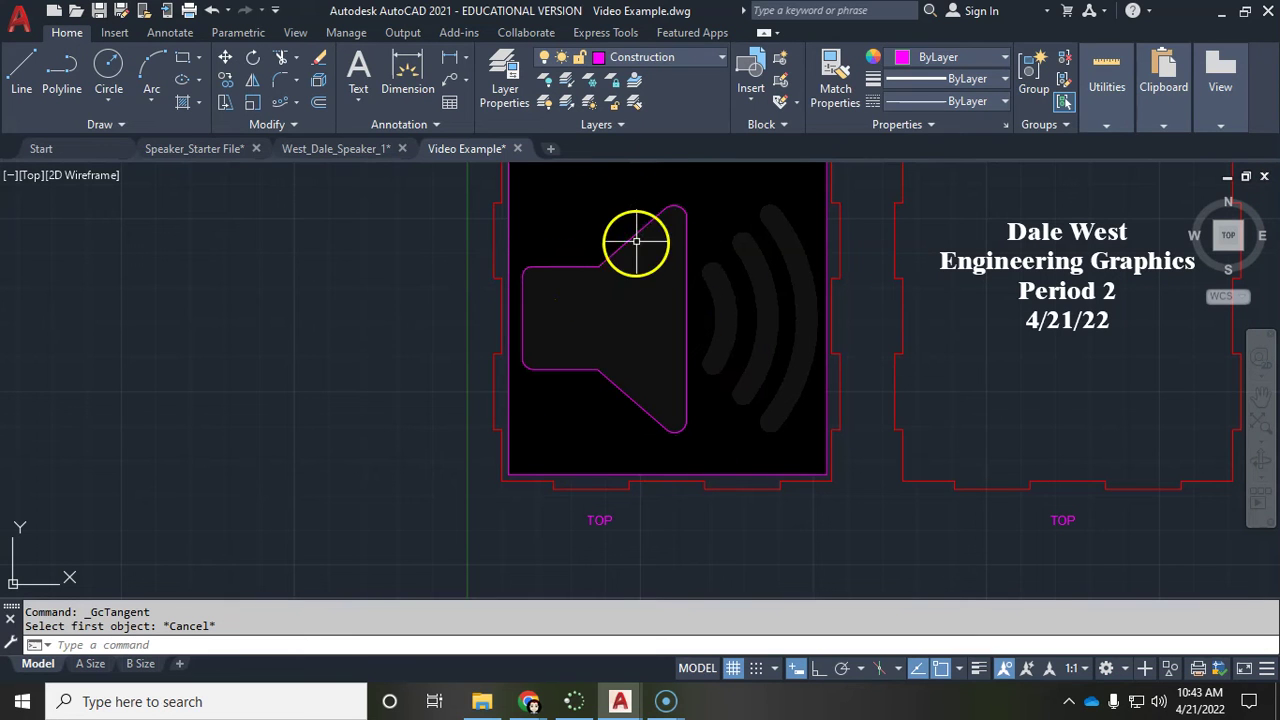
{"action": "scroll", "coordinate": [722, 350], "scroll_direction": "down", "scroll_amount": 2}
{"action": "middle_click_drag", "start_coordinate": [866, 363], "coordinate": [751, 212]}
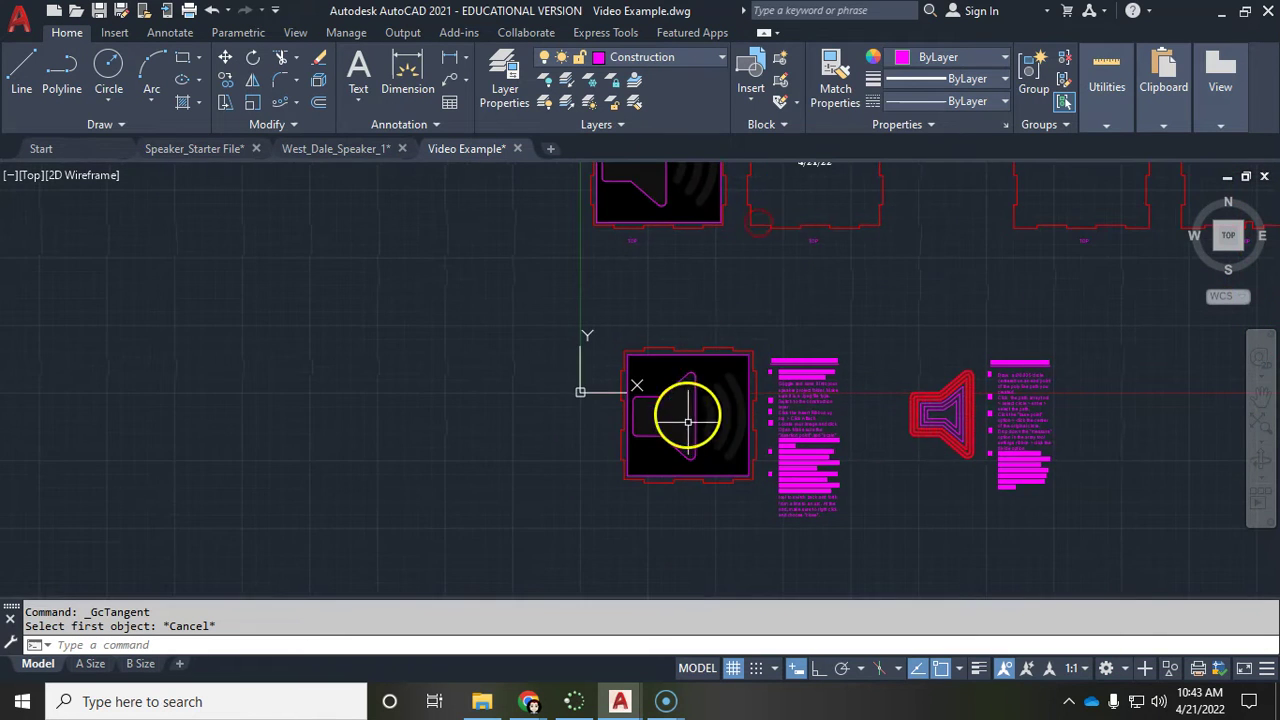
{"action": "scroll", "coordinate": [686, 408], "scroll_direction": "up", "scroll_amount": 2}
{"action": "middle_click_drag", "start_coordinate": [923, 369], "coordinate": [544, 389]}
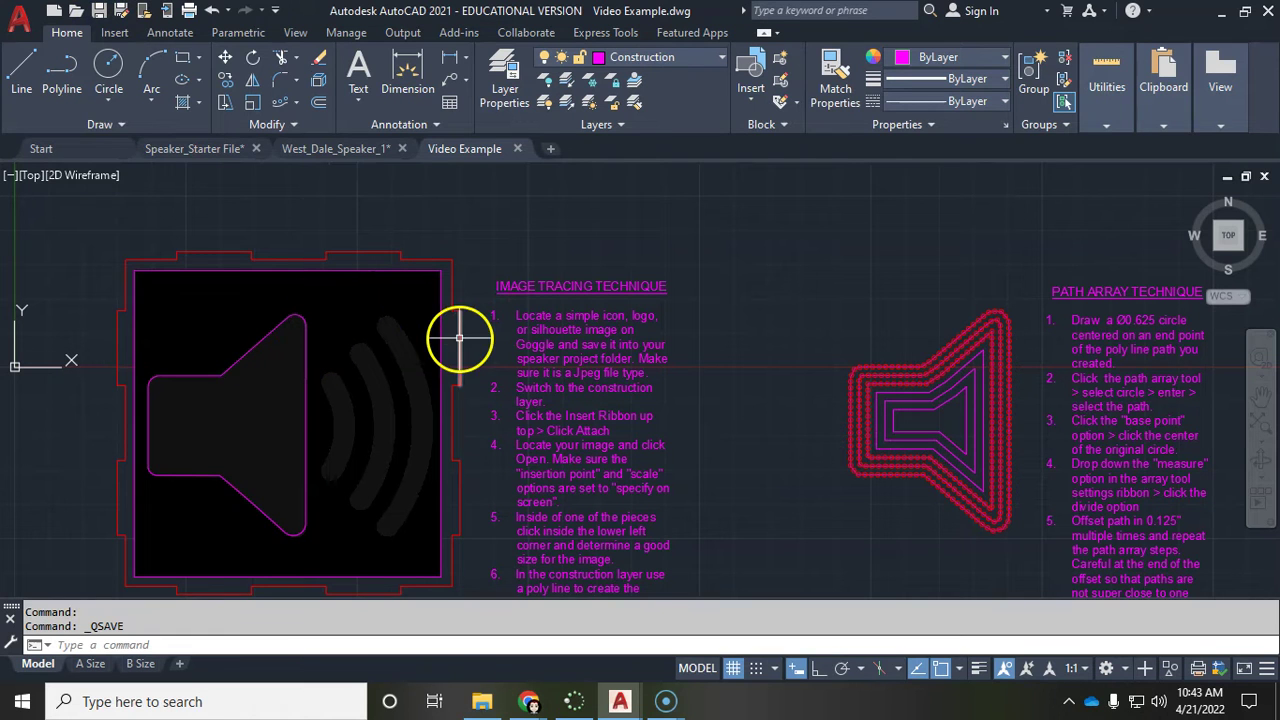
{"action": "scroll", "coordinate": [431, 284], "scroll_direction": "down", "scroll_amount": 3}
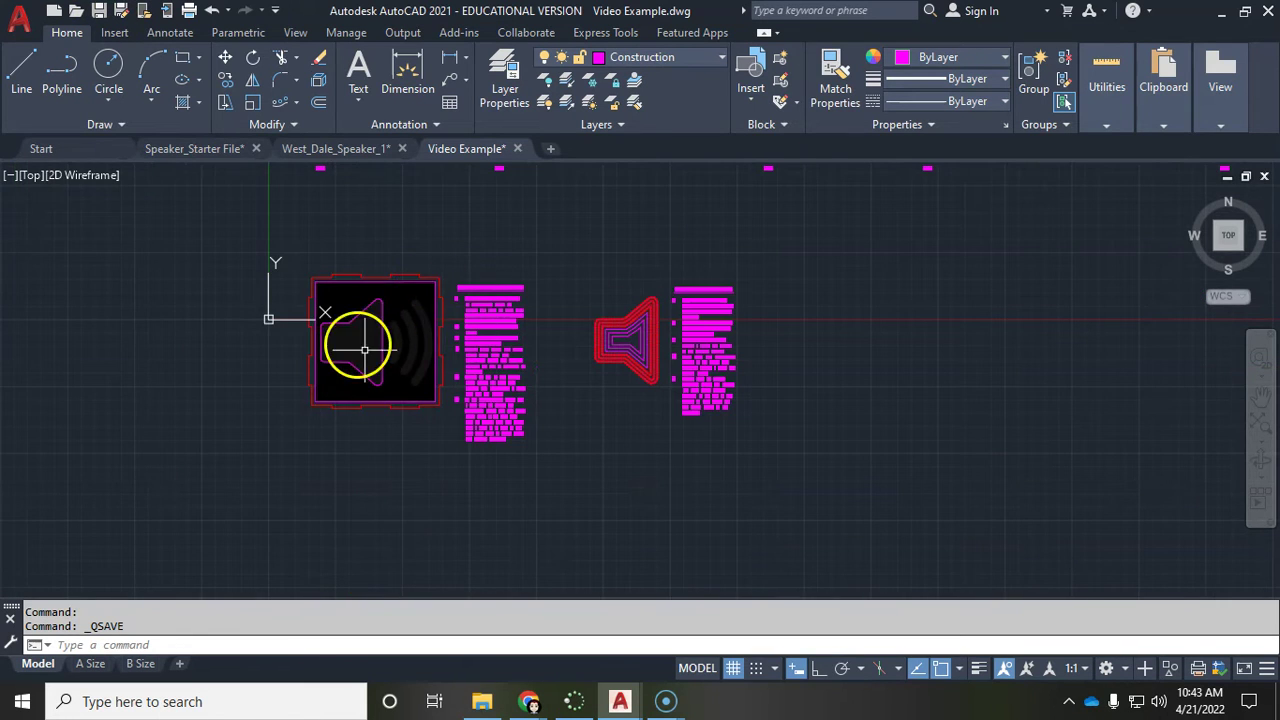
{"action": "scroll", "coordinate": [352, 331], "scroll_direction": "up", "scroll_amount": 5}
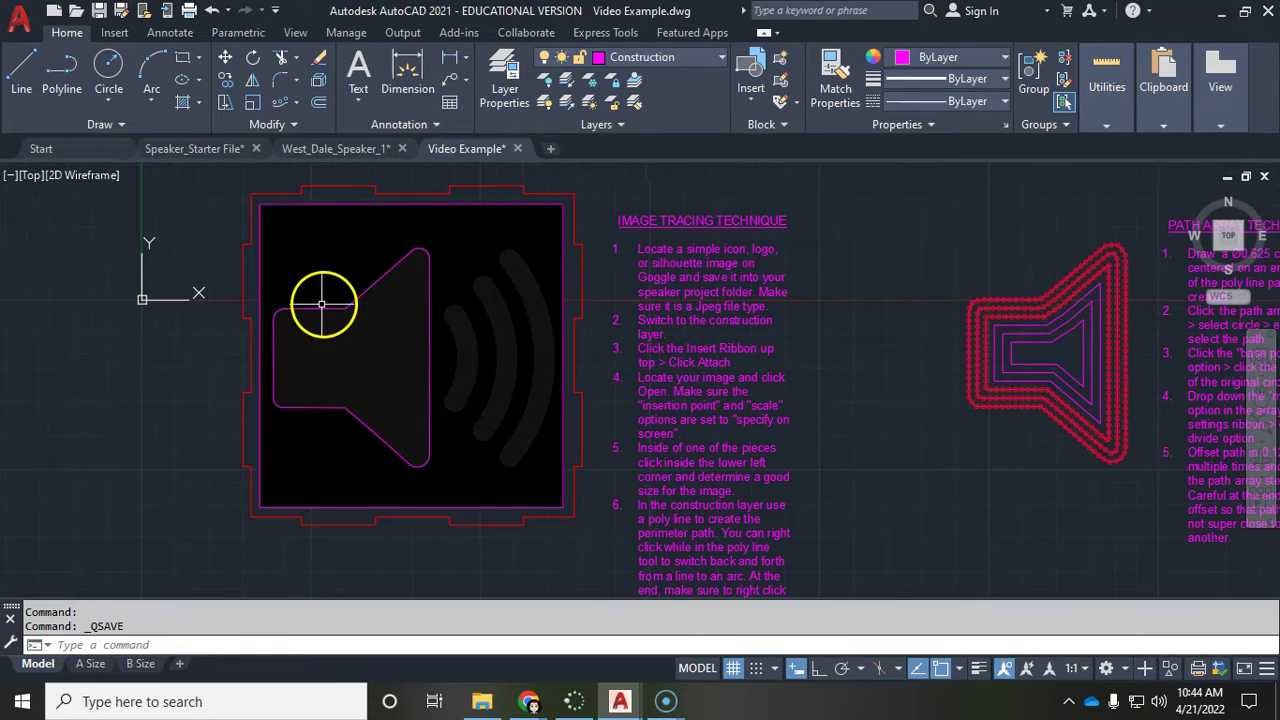
{"action": "scroll", "coordinate": [460, 345], "scroll_direction": "up", "scroll_amount": 4}
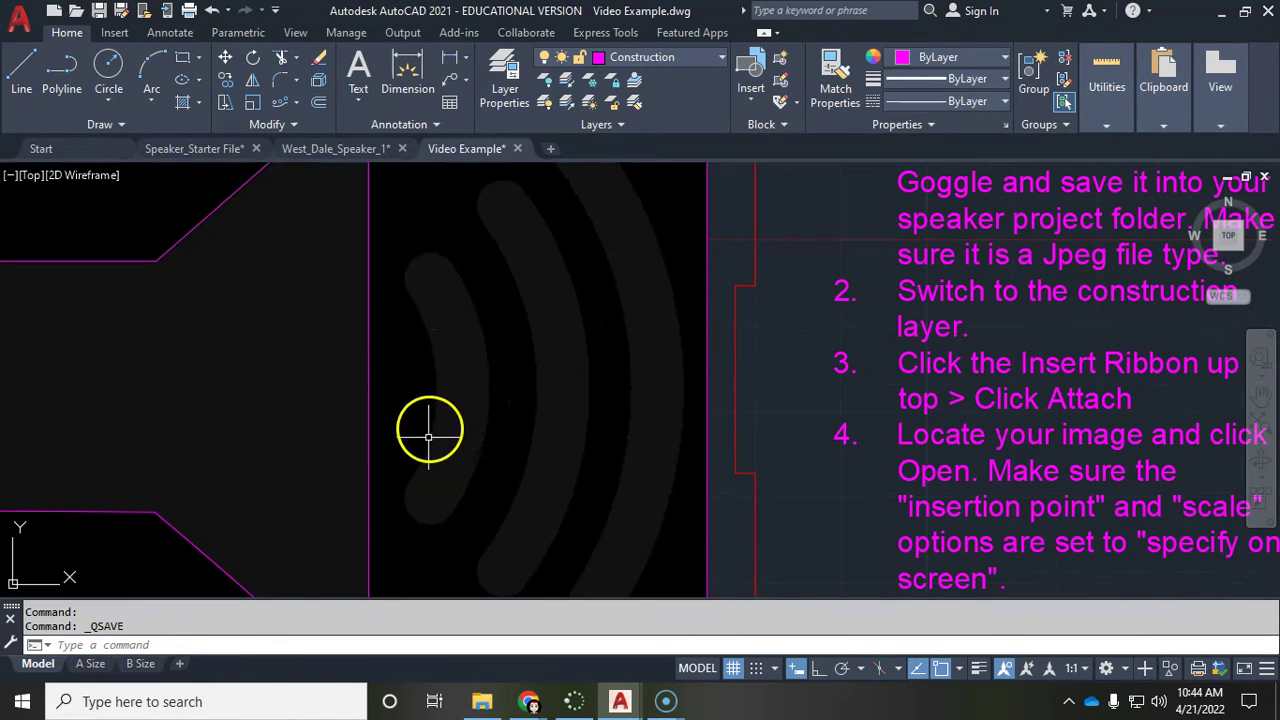
{"action": "scroll", "coordinate": [408, 493], "scroll_direction": "down", "scroll_amount": 3}
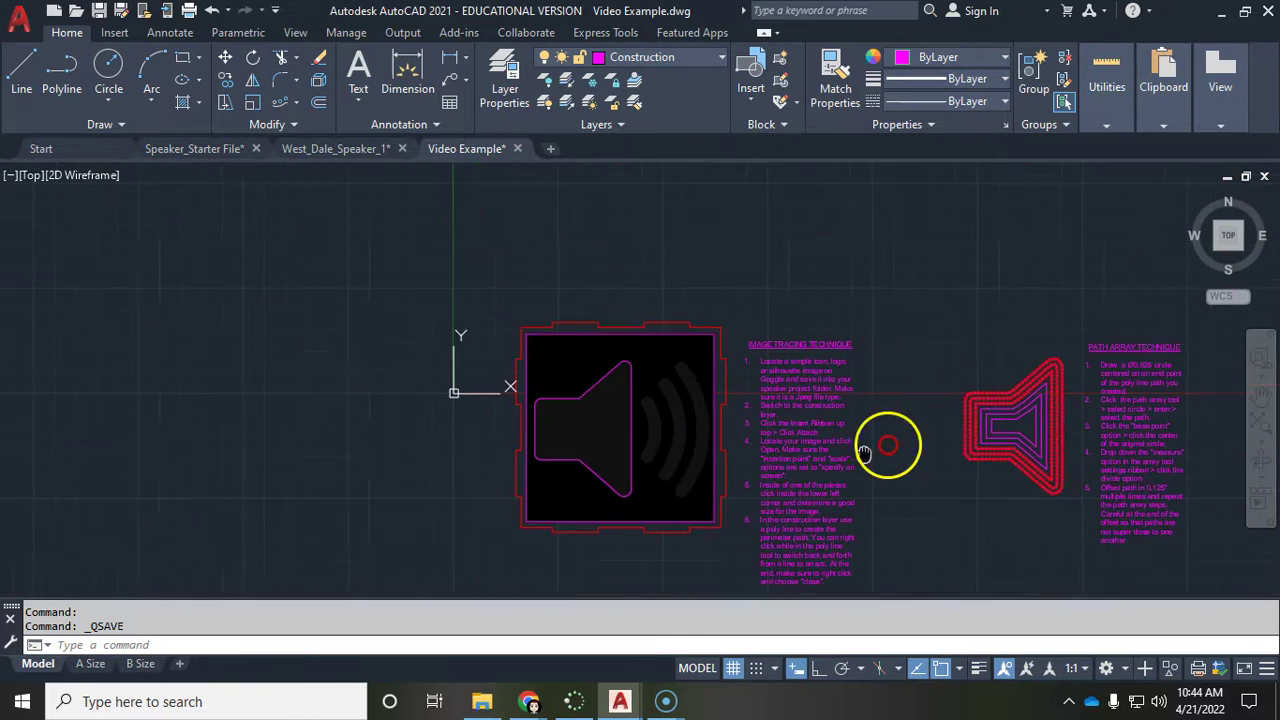
{"action": "middle_click_drag", "start_coordinate": [585, 248], "coordinate": [498, 319]}
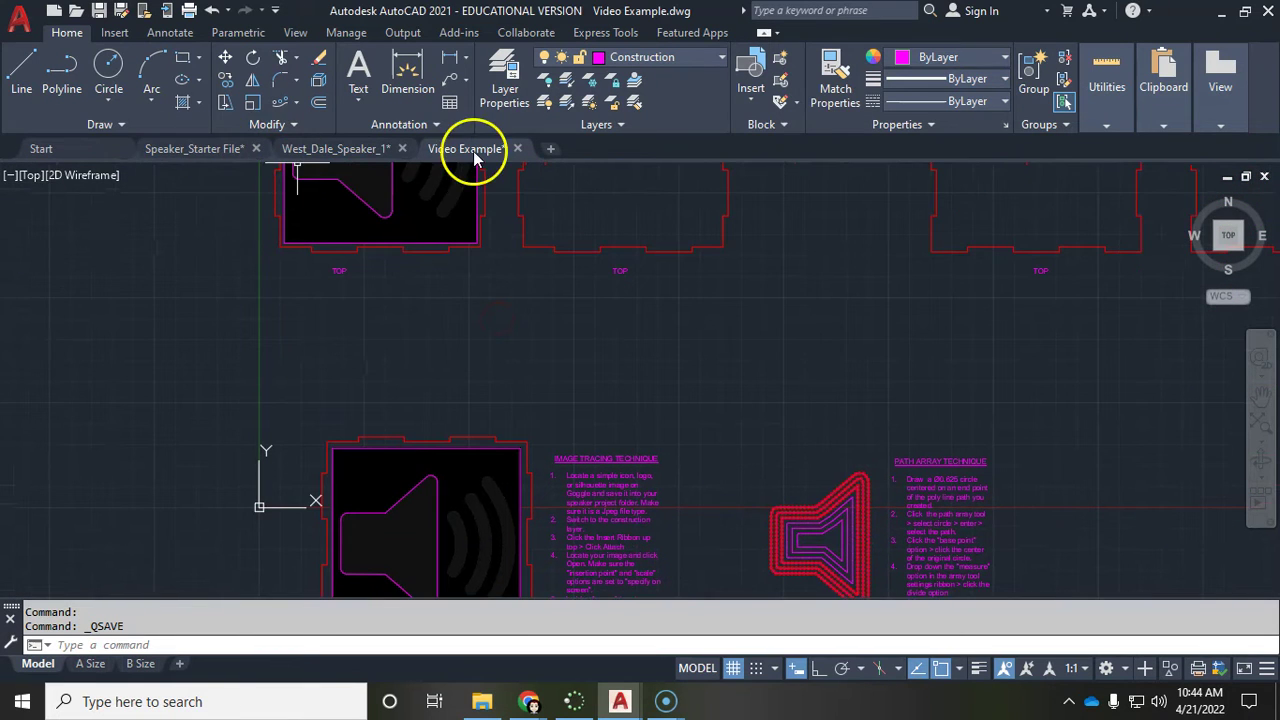
Step: Switch to the completed speaker drawing and examine the hole patterns filling the speaker cone and sound waves on the top piece
{"action": "left_click", "coordinate": [210, 150]}
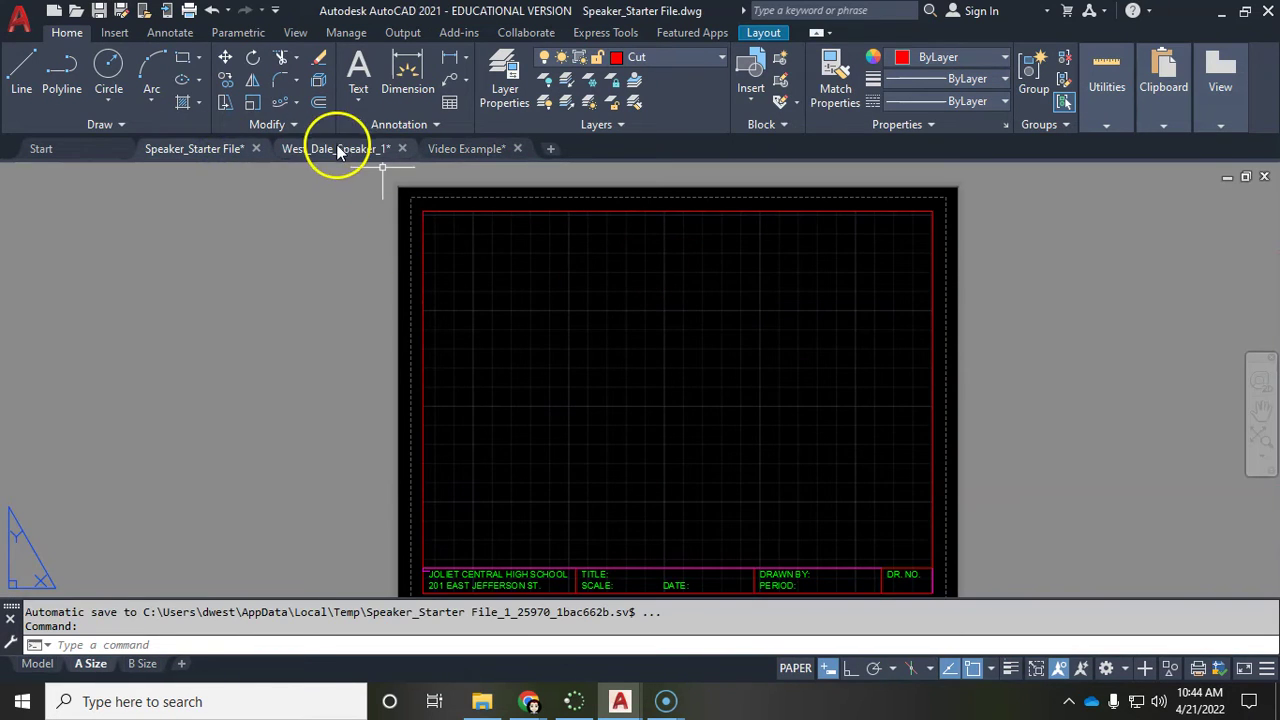
{"action": "left_click", "coordinate": [336, 148]}
{"action": "mouse_move", "coordinate": [230, 150]}
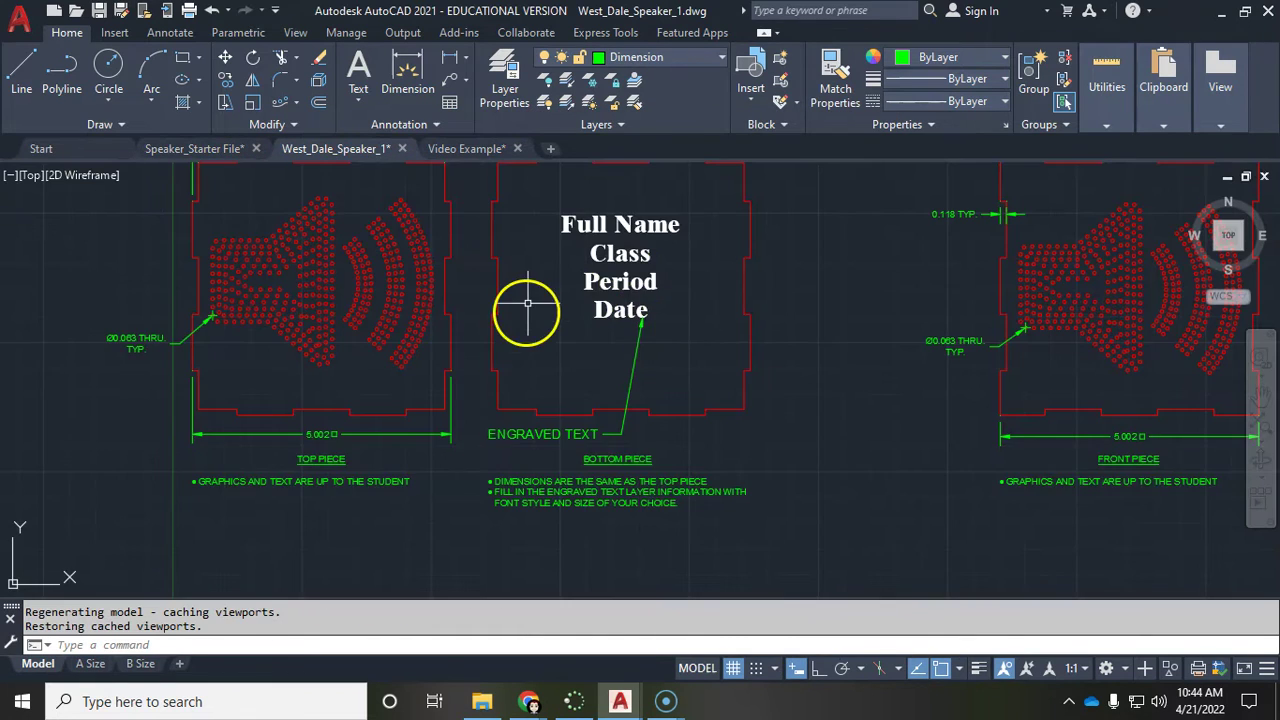
{"action": "scroll", "coordinate": [471, 300], "scroll_direction": "down", "scroll_amount": 3}
{"action": "scroll", "coordinate": [463, 294], "scroll_direction": "up", "scroll_amount": 8}
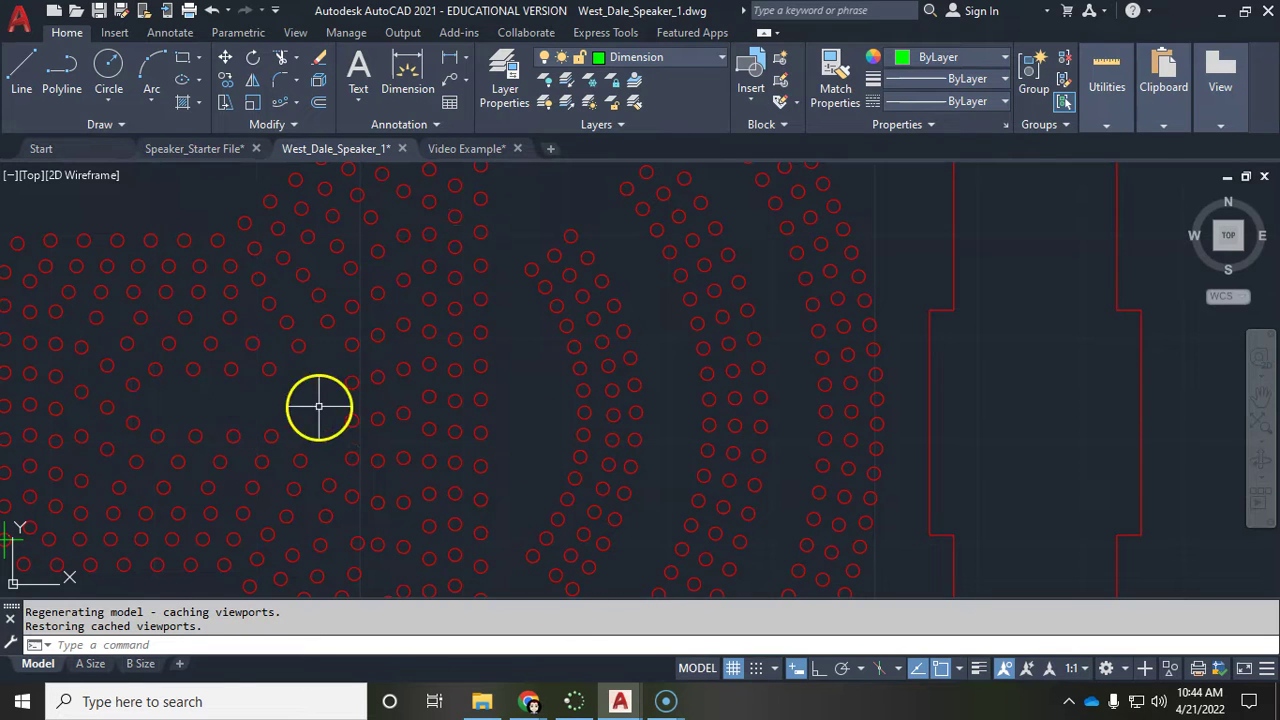
{"action": "scroll", "coordinate": [314, 406], "scroll_direction": "down", "scroll_amount": 5}
{"action": "scroll", "coordinate": [350, 323], "scroll_direction": "up", "scroll_amount": 4}
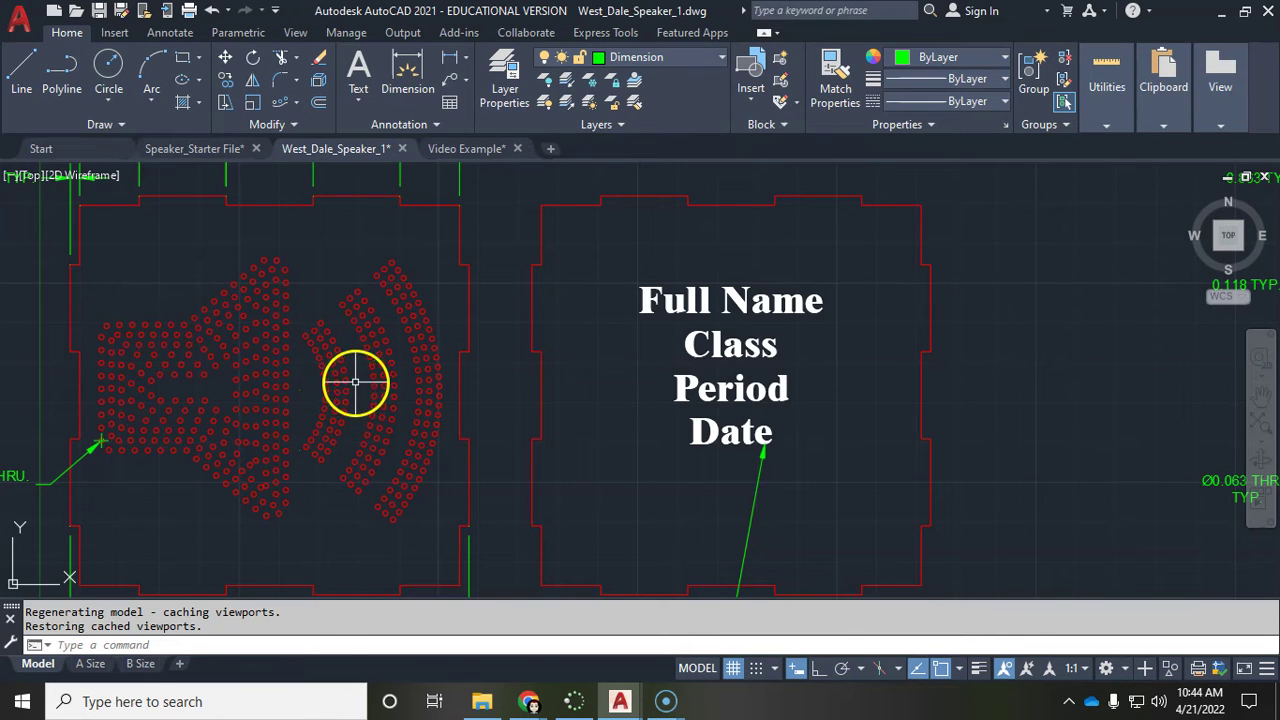
{"action": "scroll", "coordinate": [377, 341], "scroll_direction": "down", "scroll_amount": 4}
{"action": "middle_click_drag", "start_coordinate": [481, 407], "coordinate": [547, 149]}
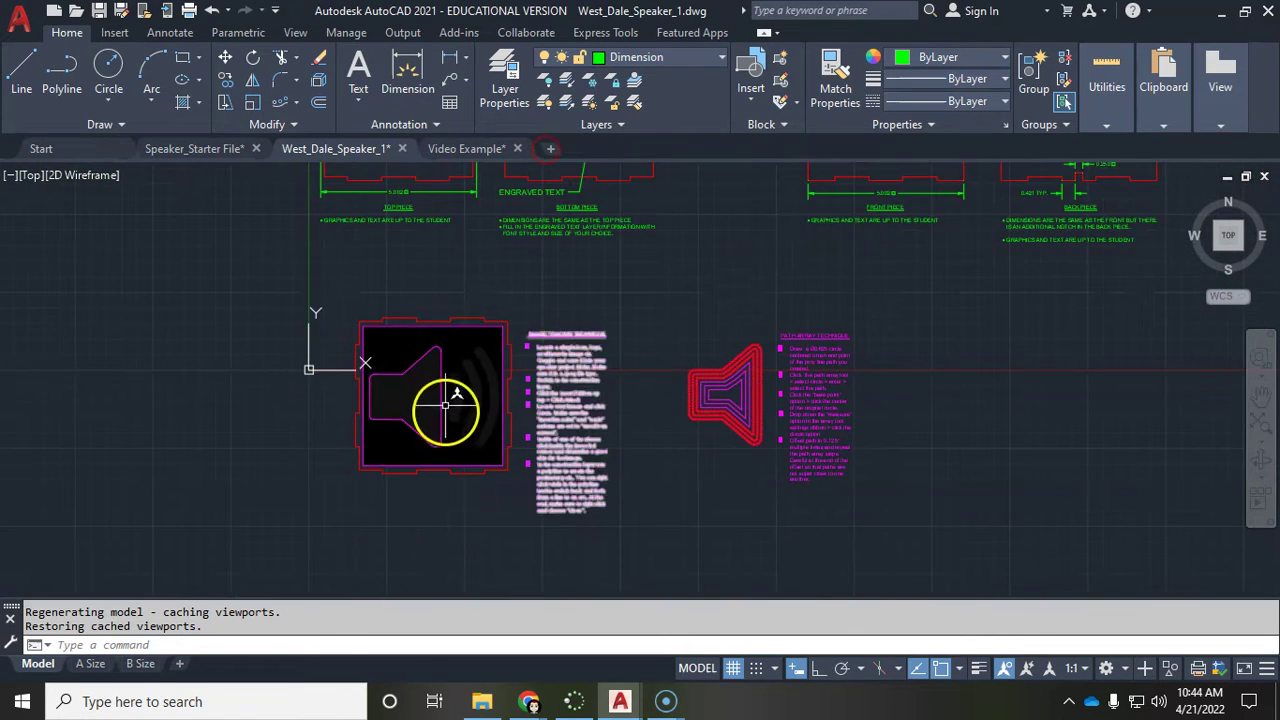
Step: Make Construction the current layer in the completed speaker drawing
{"action": "scroll", "coordinate": [445, 405], "scroll_direction": "up", "scroll_amount": 5}
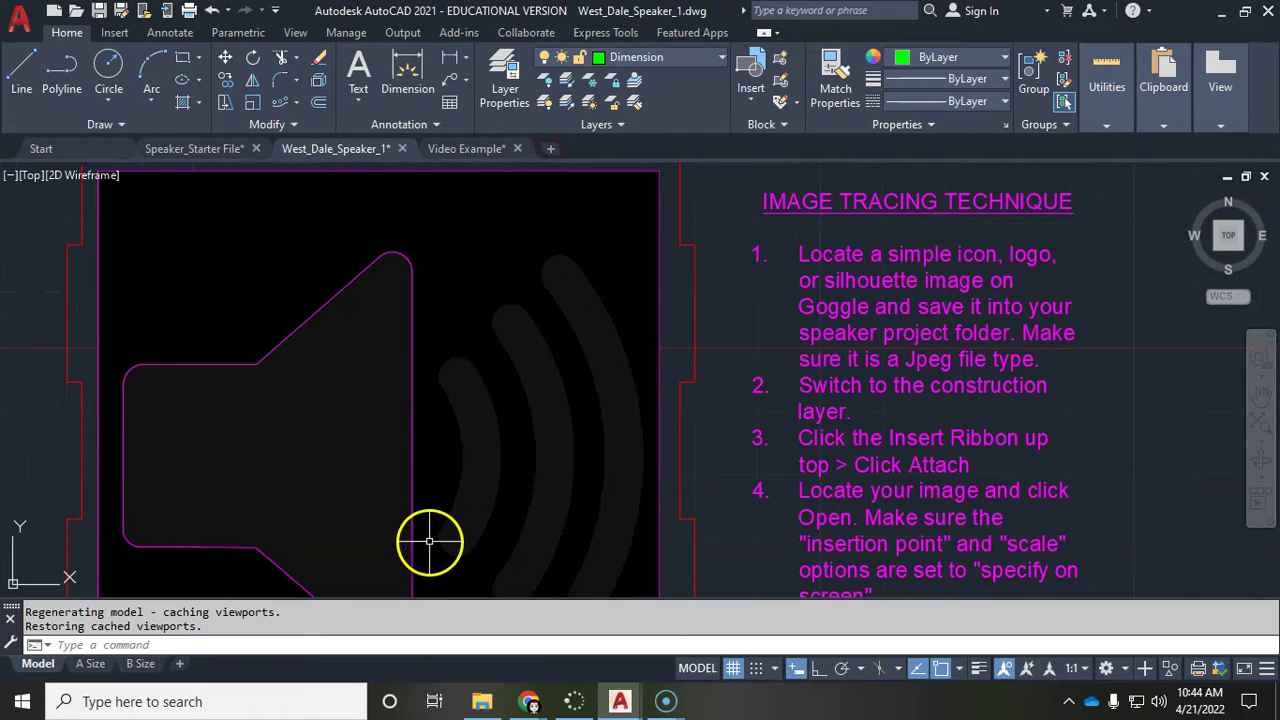
{"action": "left_click", "coordinate": [660, 58]}
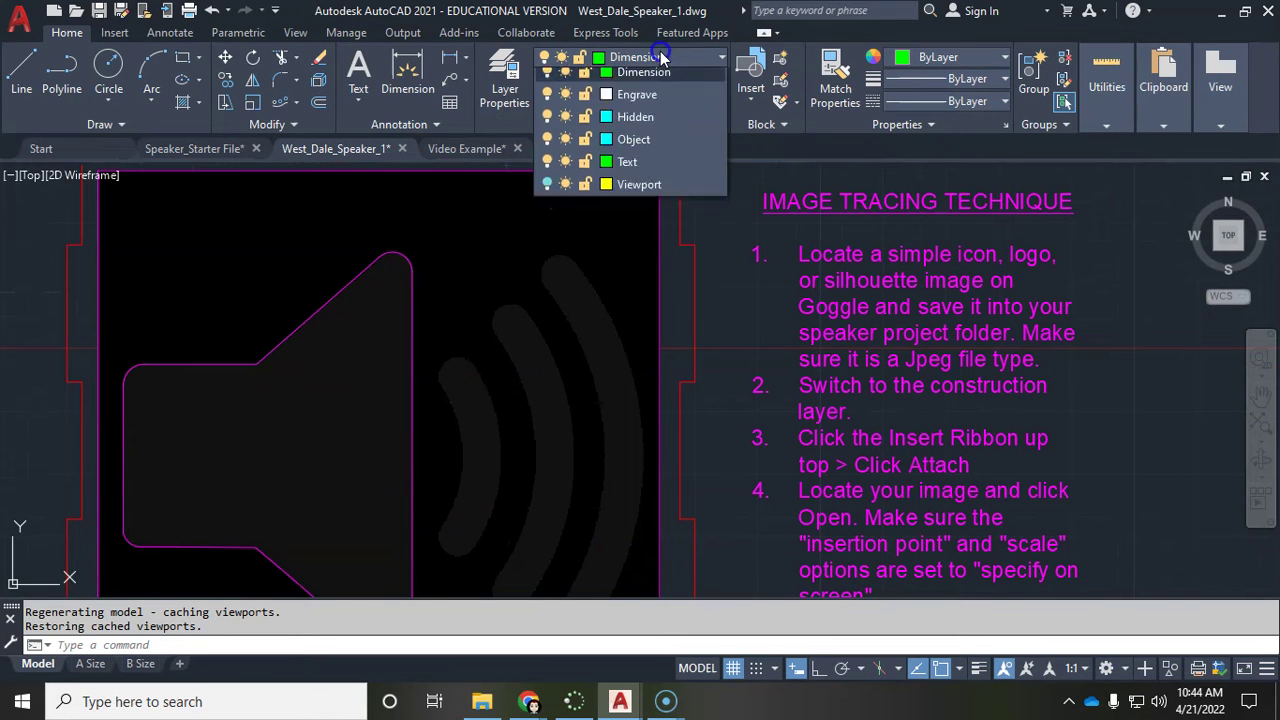
{"action": "left_click", "coordinate": [649, 148]}
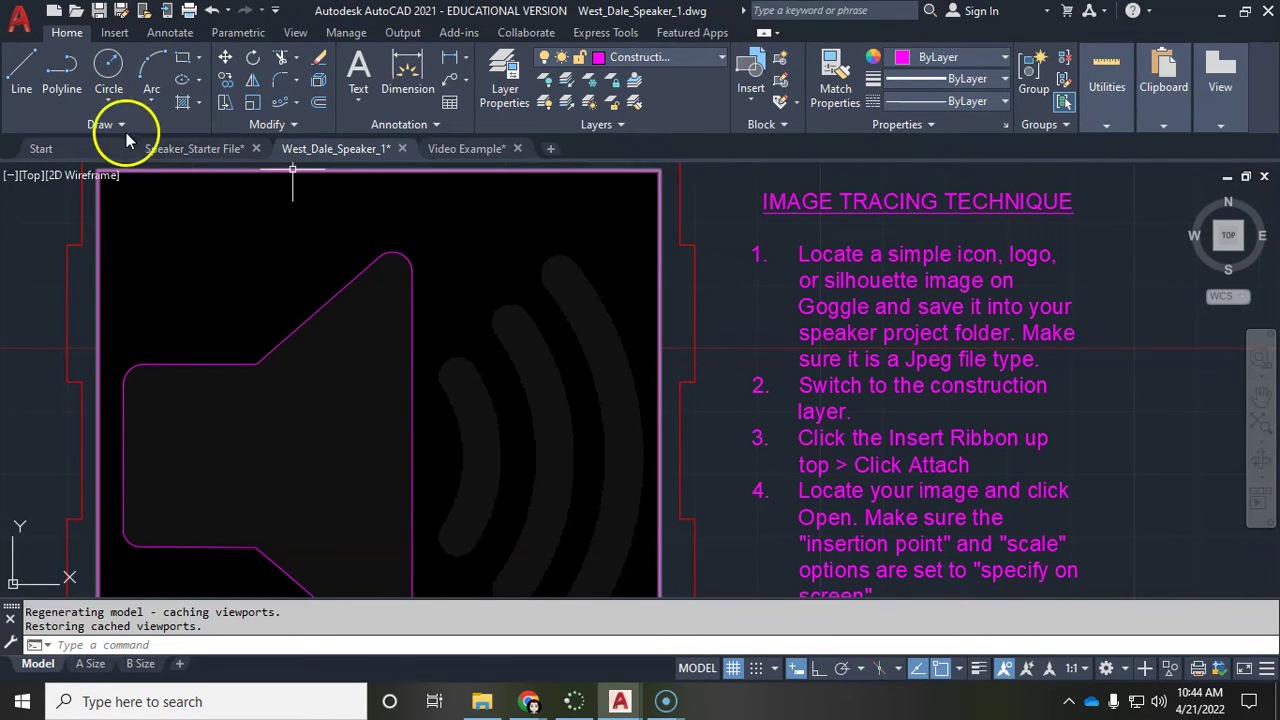
{"action": "scroll", "coordinate": [604, 322], "scroll_direction": "down", "scroll_amount": 5}
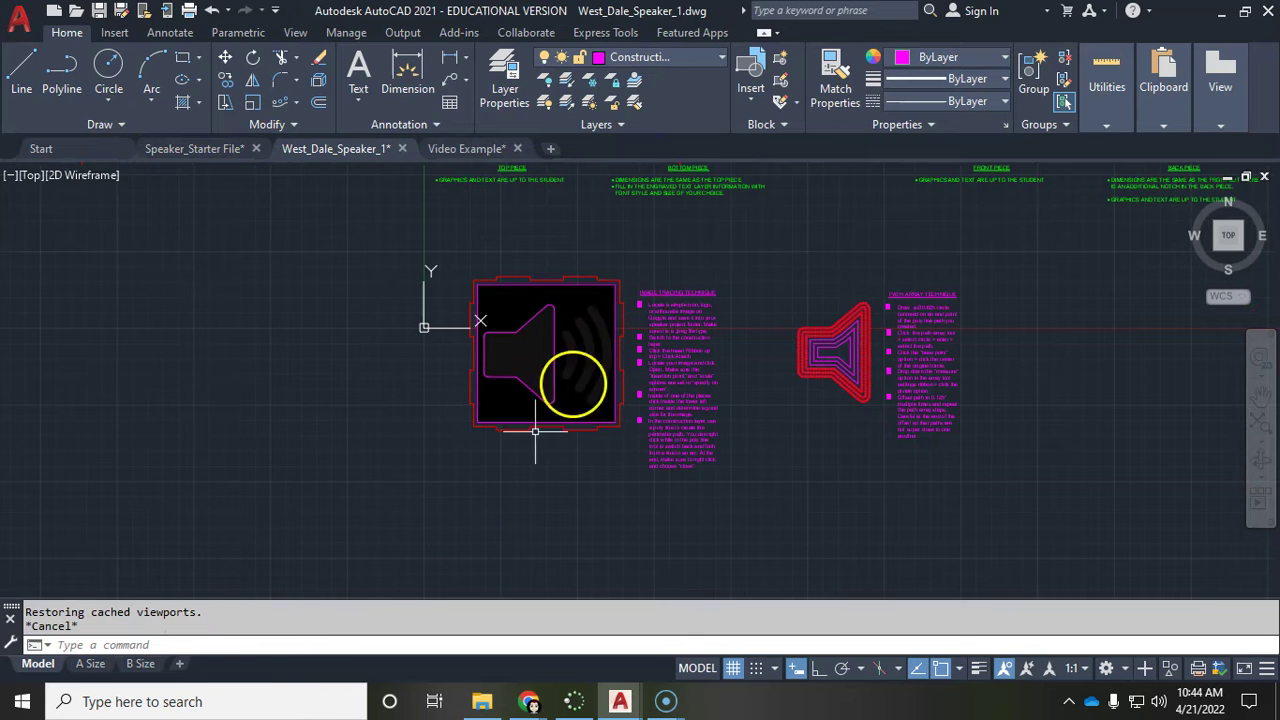
Step: In the Video Example drawing, draw a three-point arc along the inner edge of the sound wave bar nearest the speaker body
{"action": "left_click", "coordinate": [460, 148]}
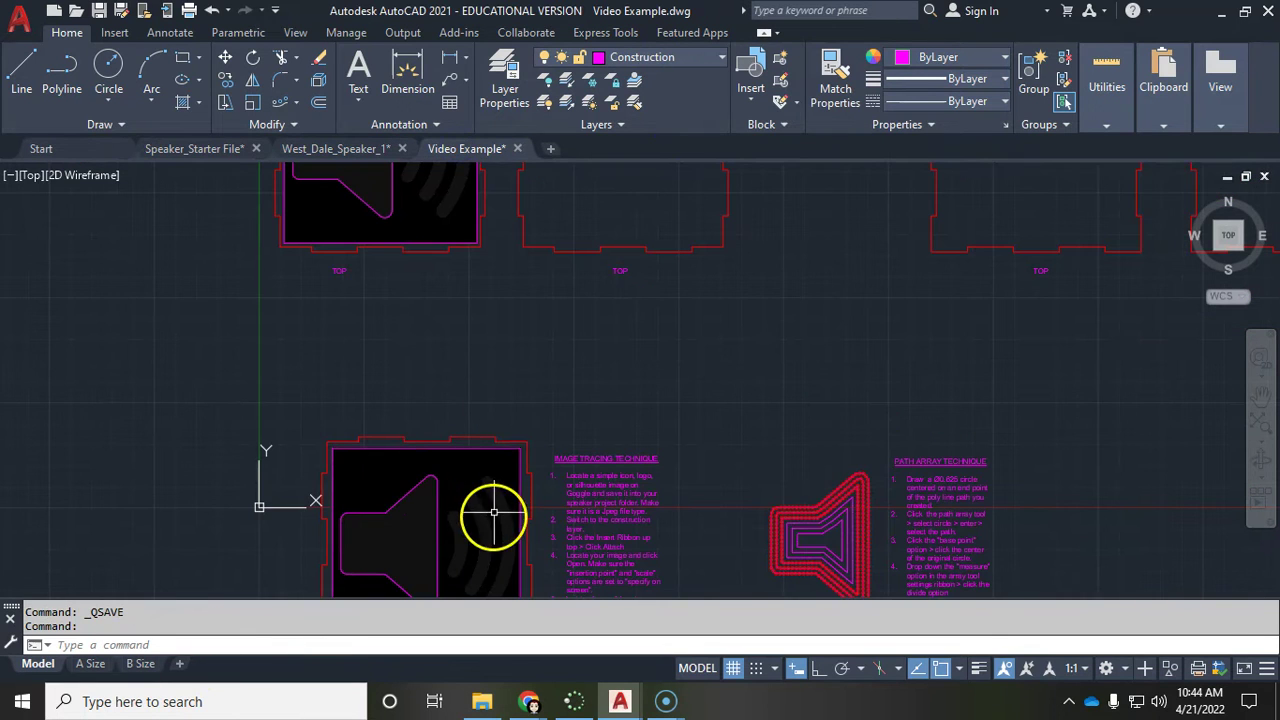
{"action": "scroll", "coordinate": [491, 514], "scroll_direction": "up", "scroll_amount": 8}
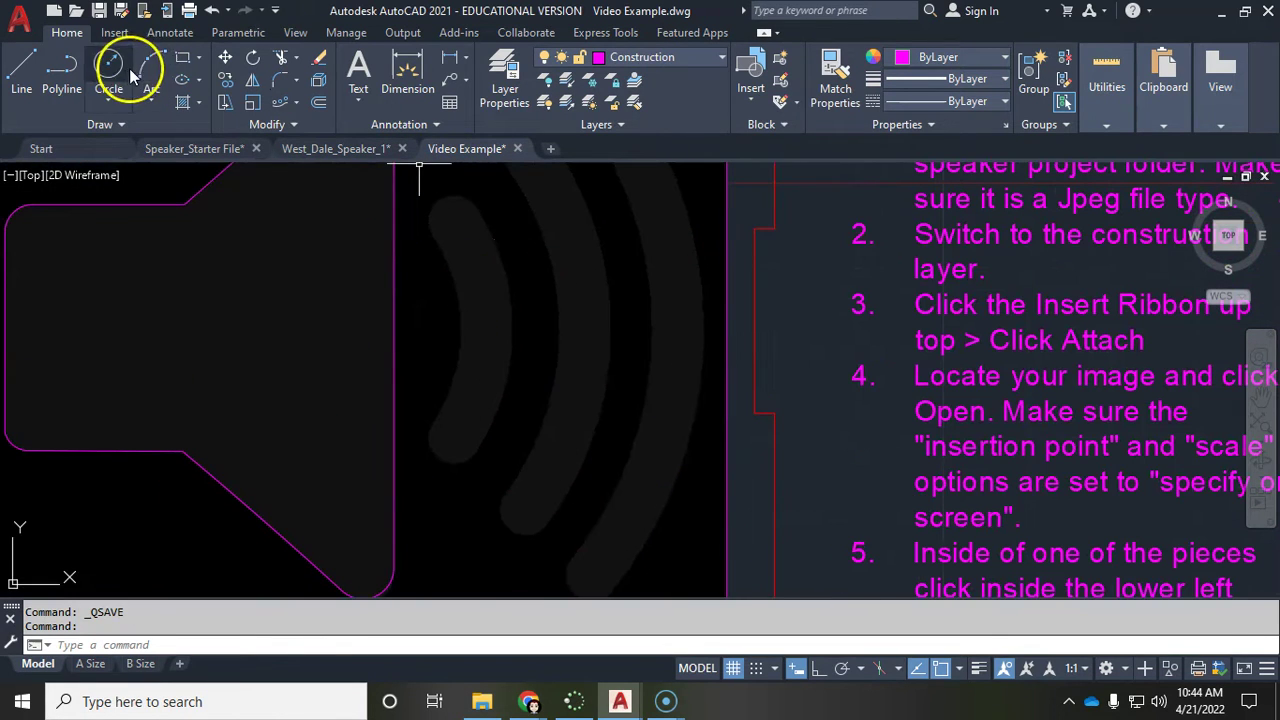
{"action": "left_click", "coordinate": [150, 75]}
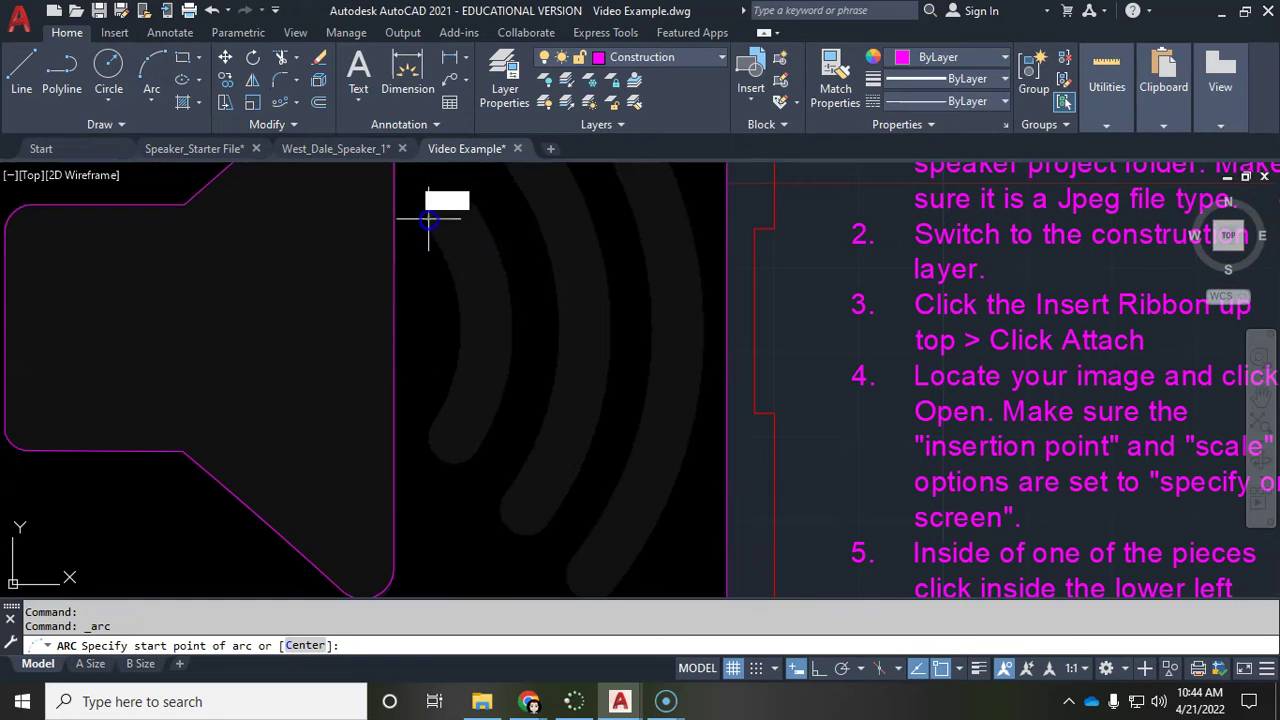
{"action": "left_click", "coordinate": [430, 220]}
{"action": "left_click", "coordinate": [503, 330]}
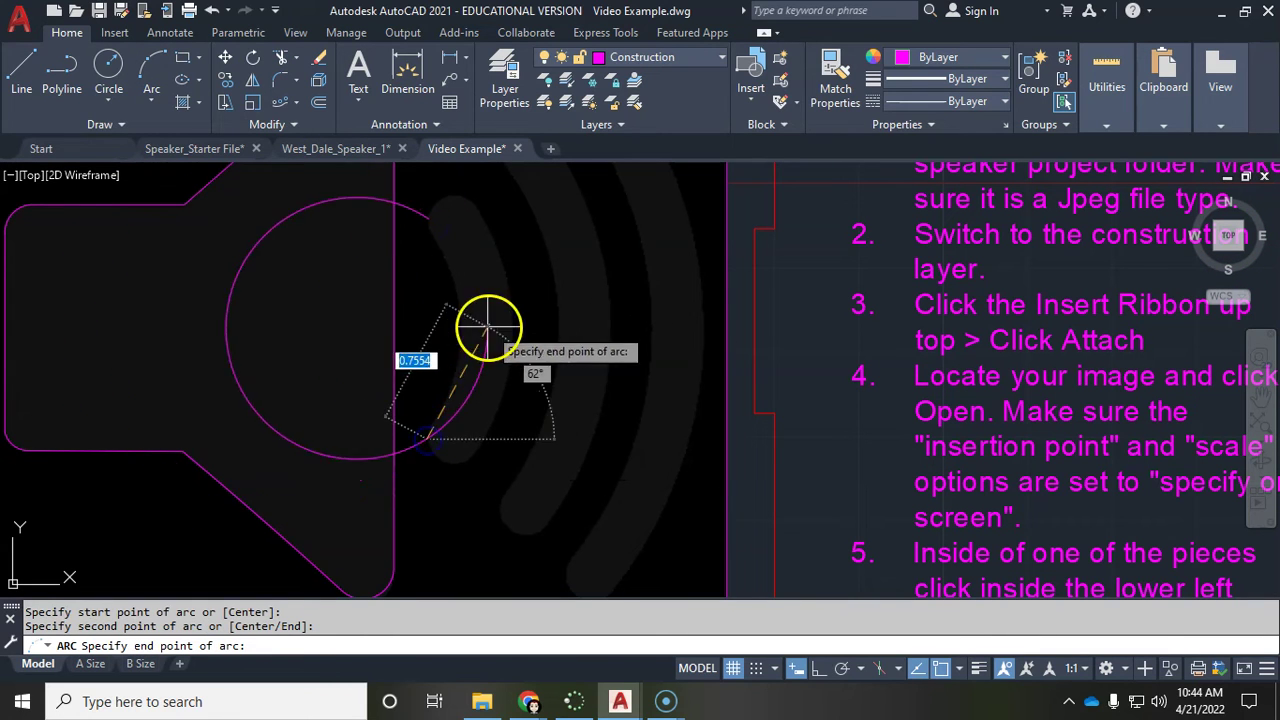
{"action": "left_click", "coordinate": [420, 447]}
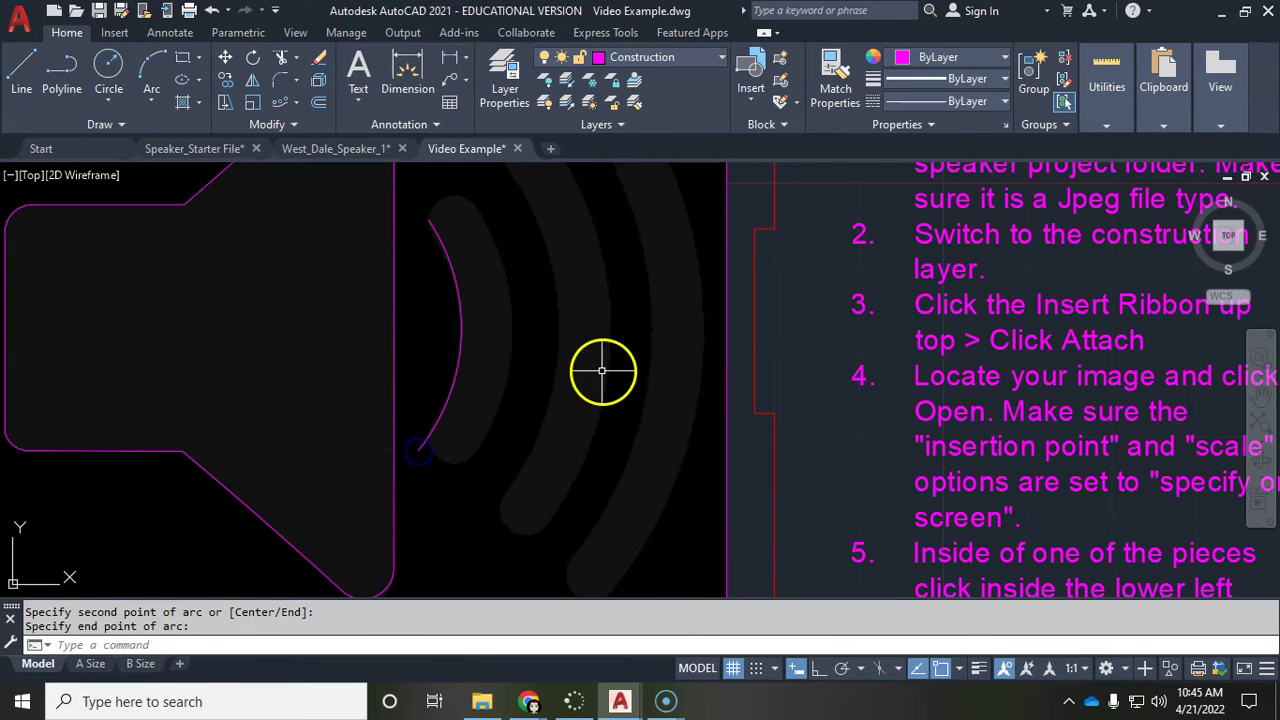
{"action": "key", "text": "Escape"}
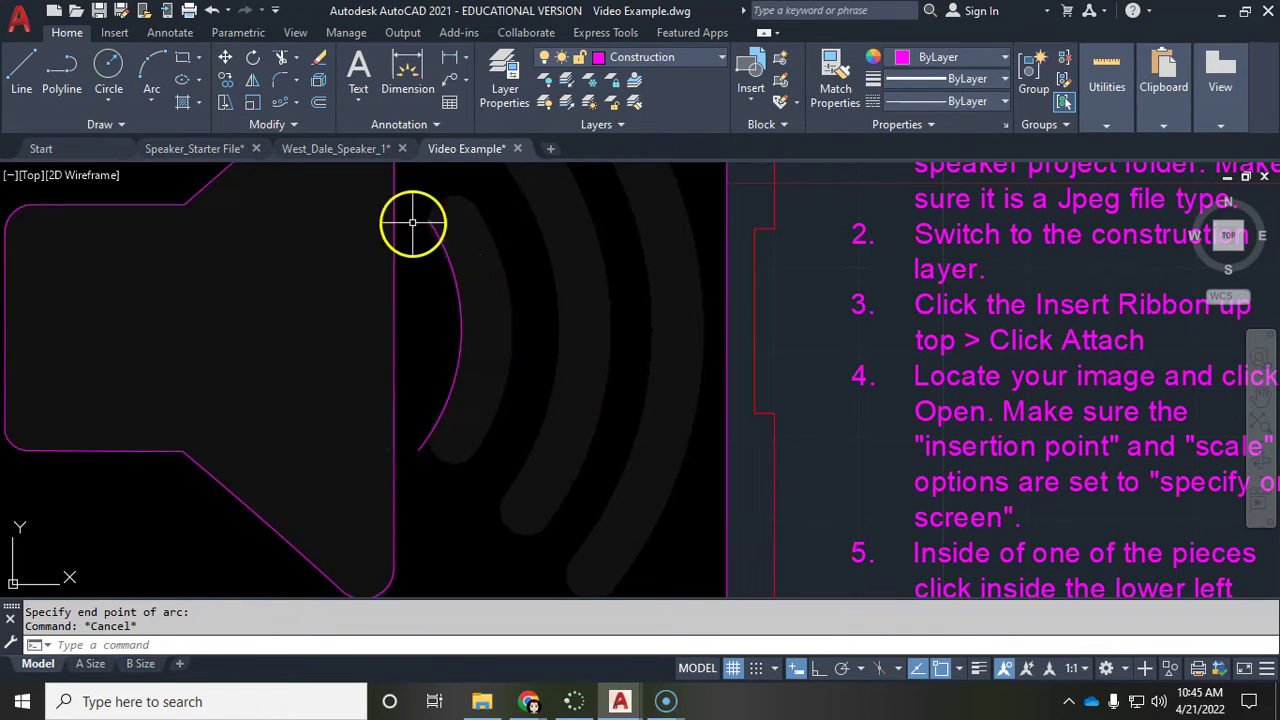
Step: Try erasing the two inner circle path arrays from the example speaker and undo both erasures
{"action": "scroll", "coordinate": [667, 439], "scroll_direction": "down", "scroll_amount": 4}
{"action": "middle_click_drag", "start_coordinate": [842, 458], "coordinate": [610, 471]}
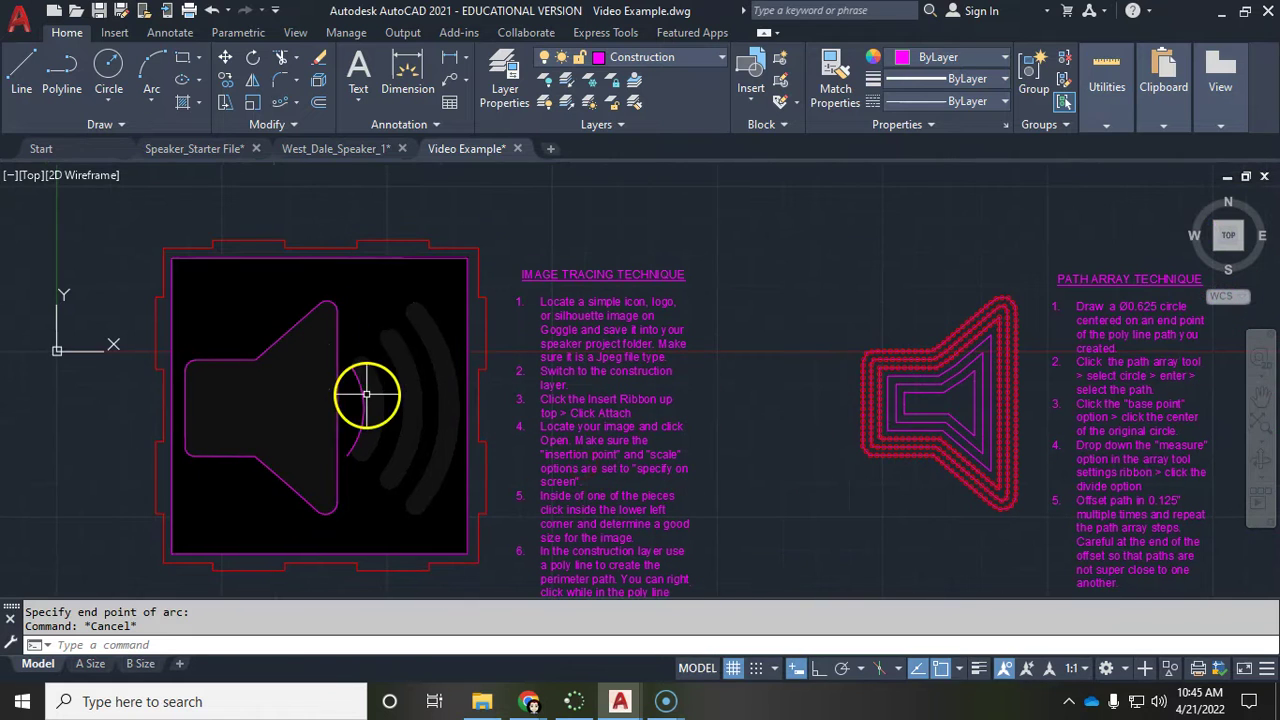
{"action": "mouse_move", "coordinate": [989, 404]}
{"action": "middle_mouse_down"}
{"action": "mouse_move", "coordinate": [946, 420]}
{"action": "mouse_move", "coordinate": [825, 415]}
{"action": "middle_mouse_up"}
{"action": "scroll", "coordinate": [796, 361], "scroll_direction": "up", "scroll_amount": 4}
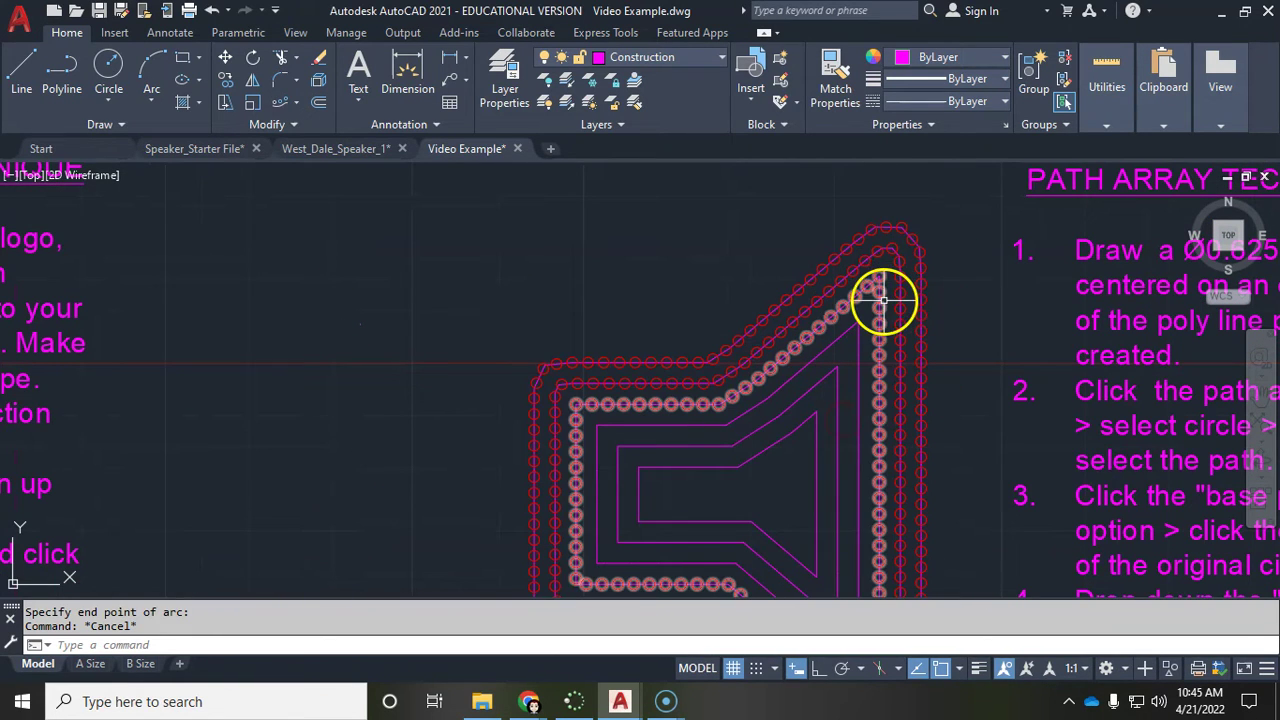
{"action": "left_click", "coordinate": [885, 310]}
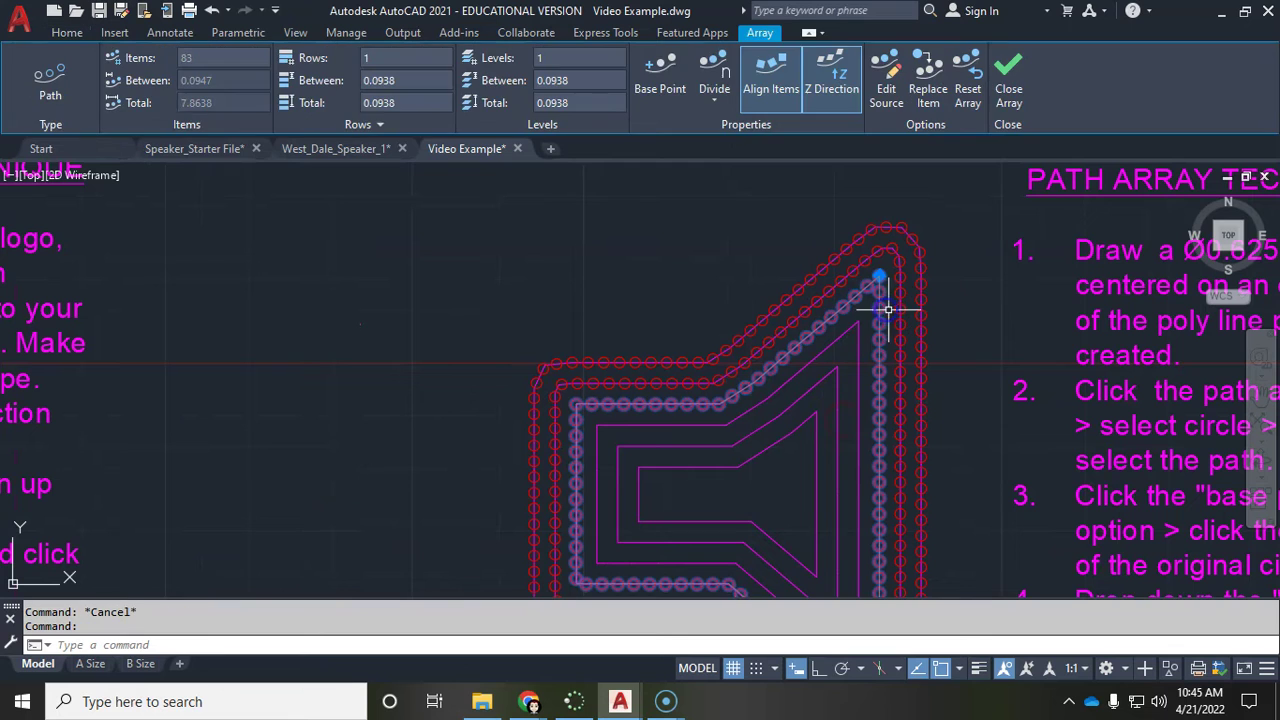
{"action": "key", "text": "Delete"}
{"action": "left_click", "coordinate": [904, 292]}
{"action": "key", "text": "Delete"}
{"action": "key", "text": "ctrl+z"}
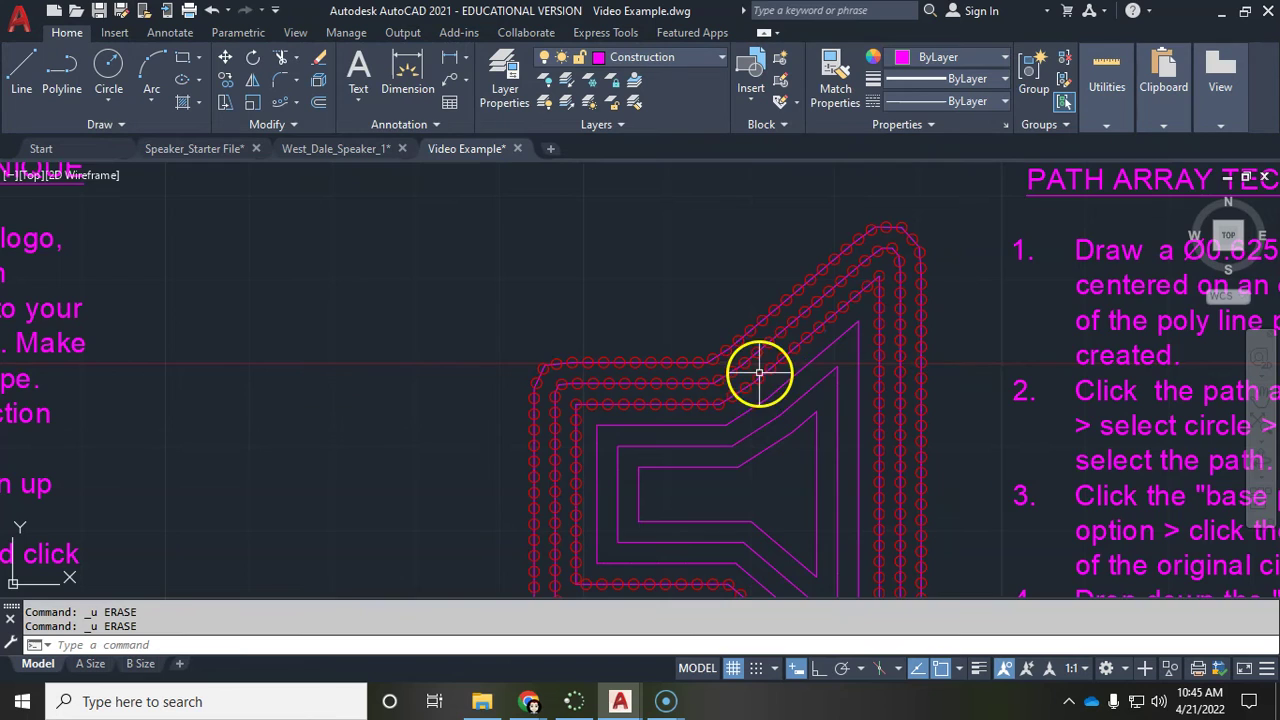
Step: Offset the traced speaker body outline 0.125 inward
{"action": "scroll", "coordinate": [760, 372], "scroll_direction": "down", "scroll_amount": 4}
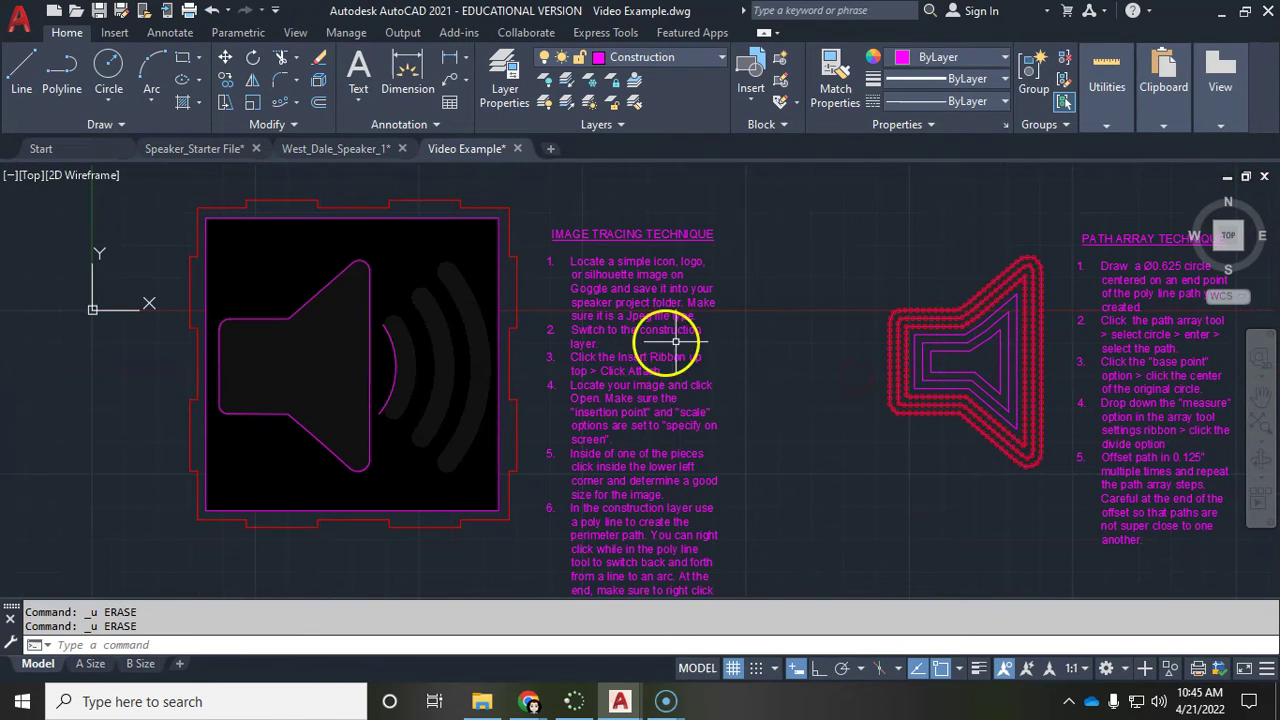
{"action": "middle_click_drag", "start_coordinate": [932, 346], "coordinate": [710, 351]}
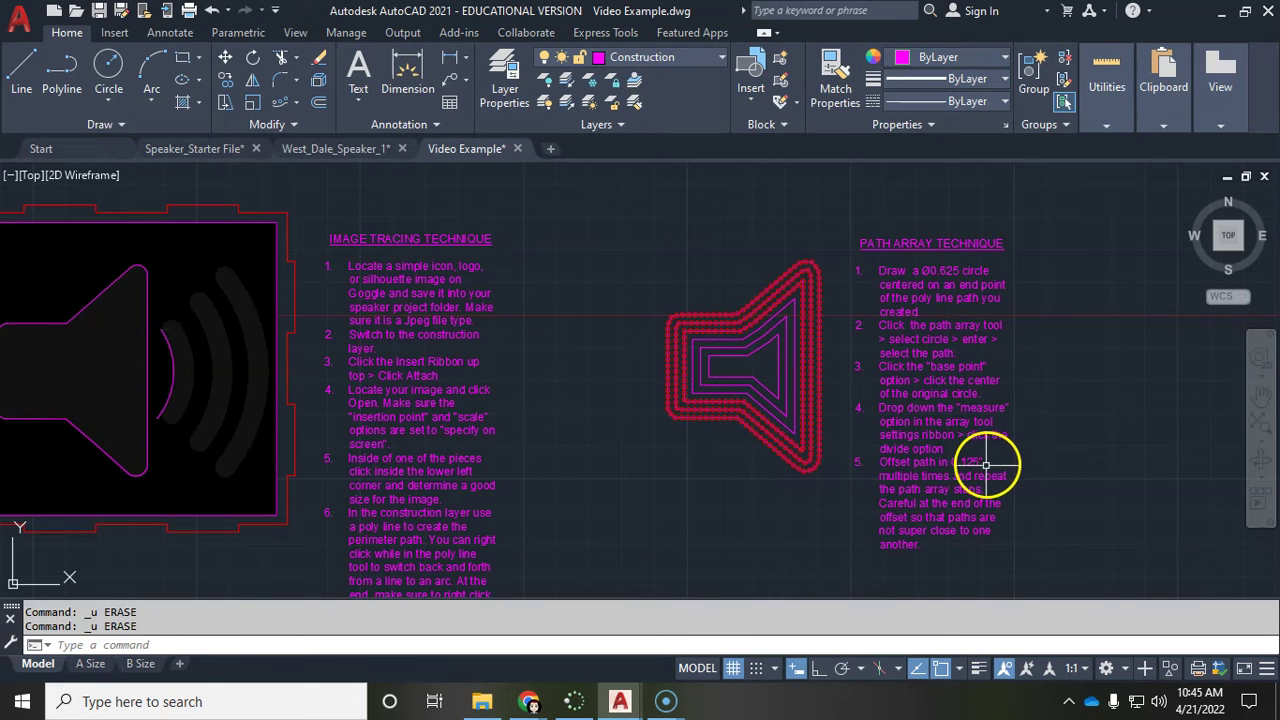
{"action": "mouse_move", "coordinate": [185, 306]}
{"action": "middle_mouse_down"}
{"action": "mouse_move", "coordinate": [257, 316]}
{"action": "mouse_move", "coordinate": [370, 290]}
{"action": "middle_mouse_up"}
{"action": "left_click", "coordinate": [341, 290]}
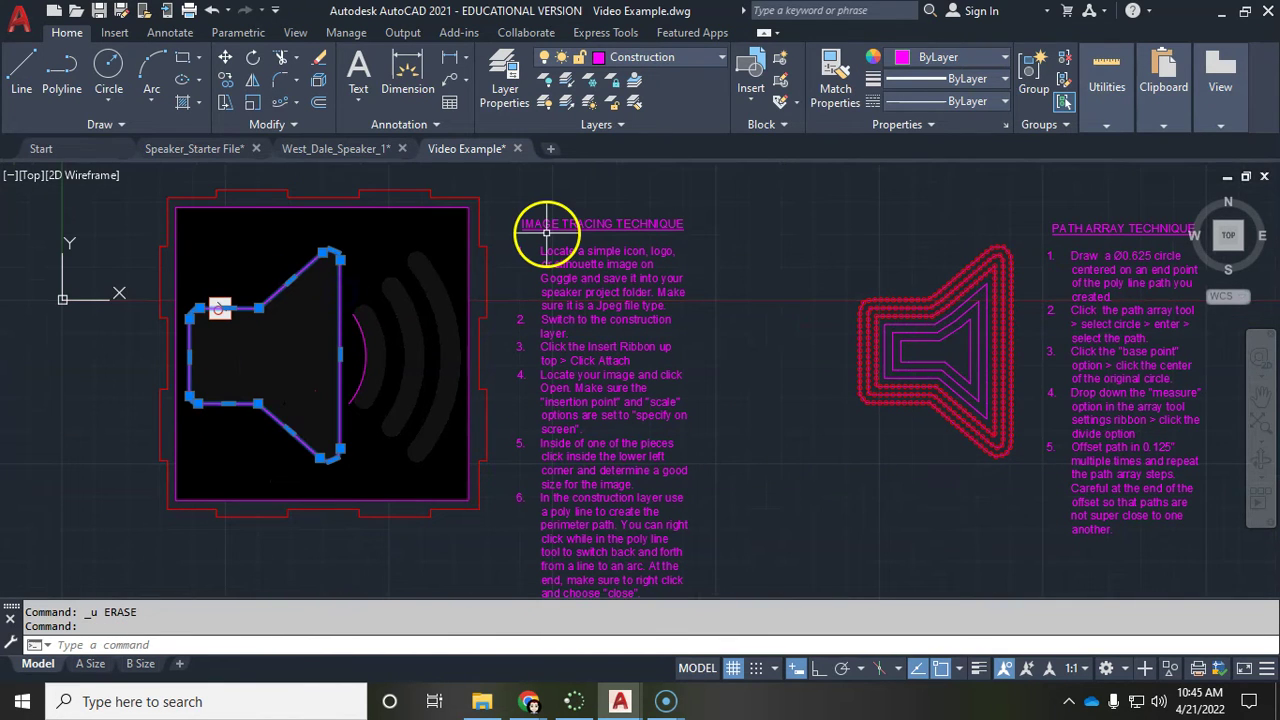
{"action": "type", "text": "offset"}
{"action": "key", "text": "Return"}
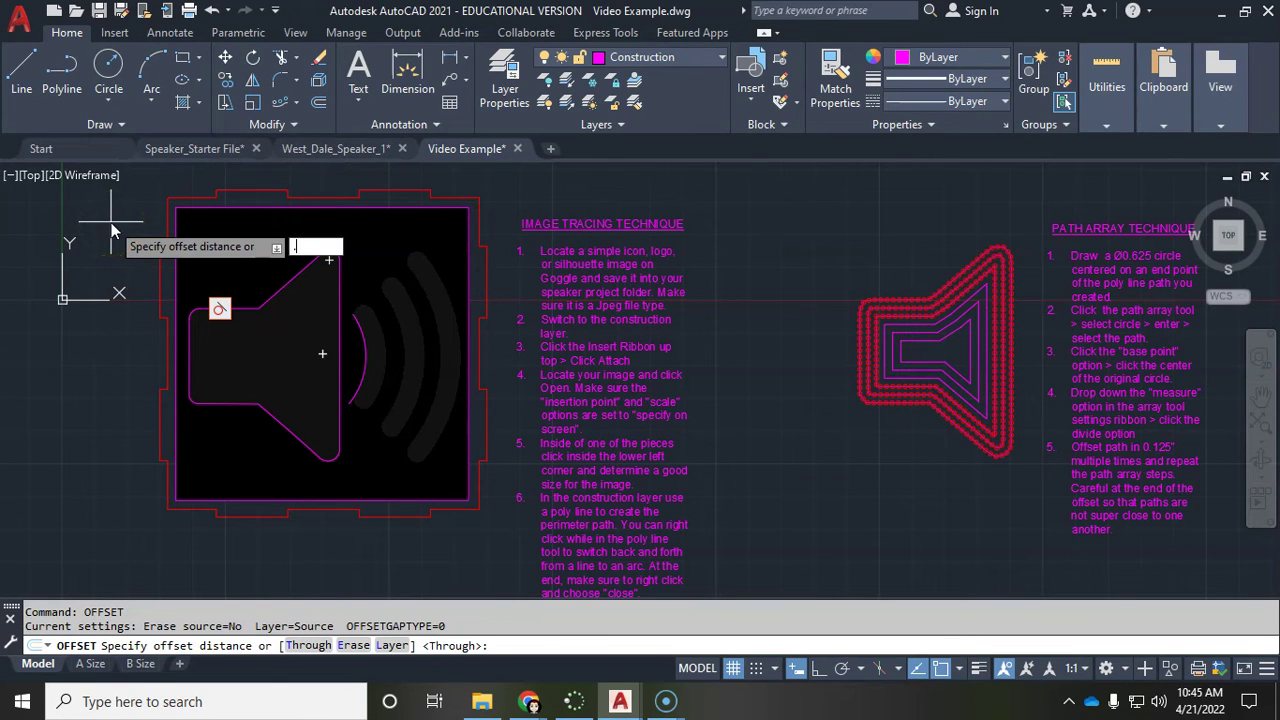
{"action": "type", "text": ".125"}
{"action": "key", "text": "Return"}
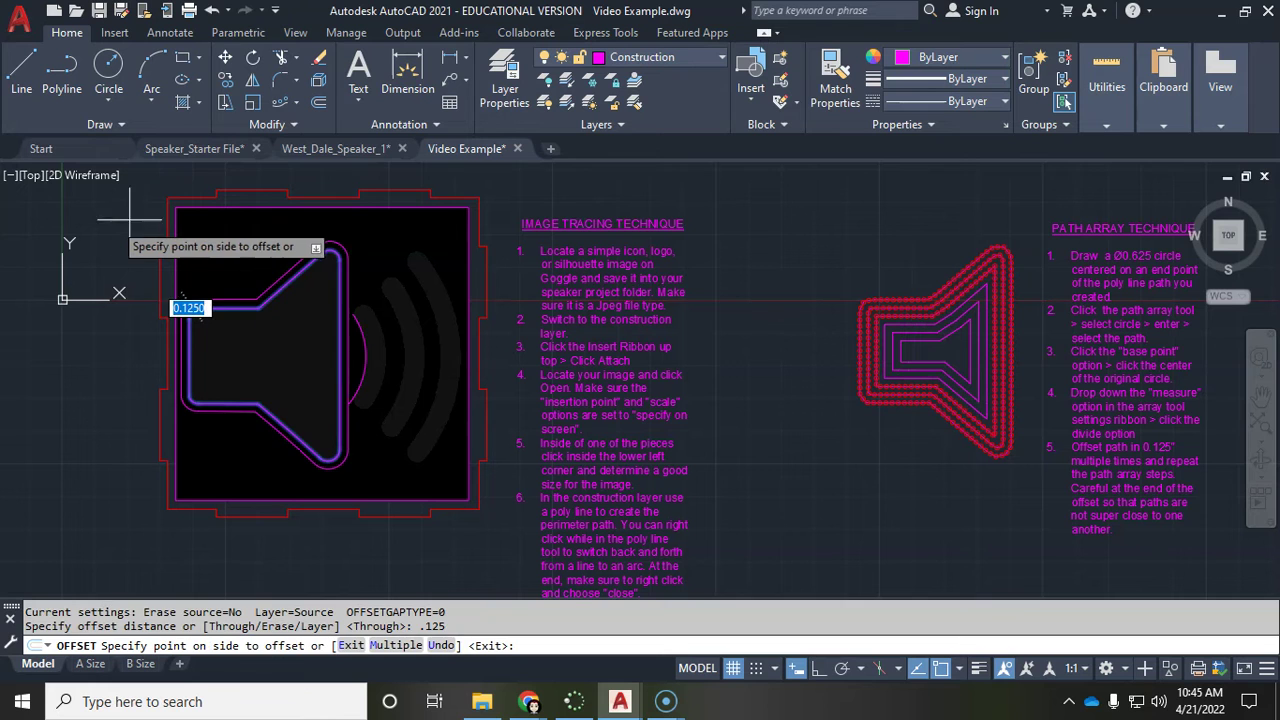
{"action": "scroll", "coordinate": [318, 340], "scroll_direction": "up", "scroll_amount": 6}
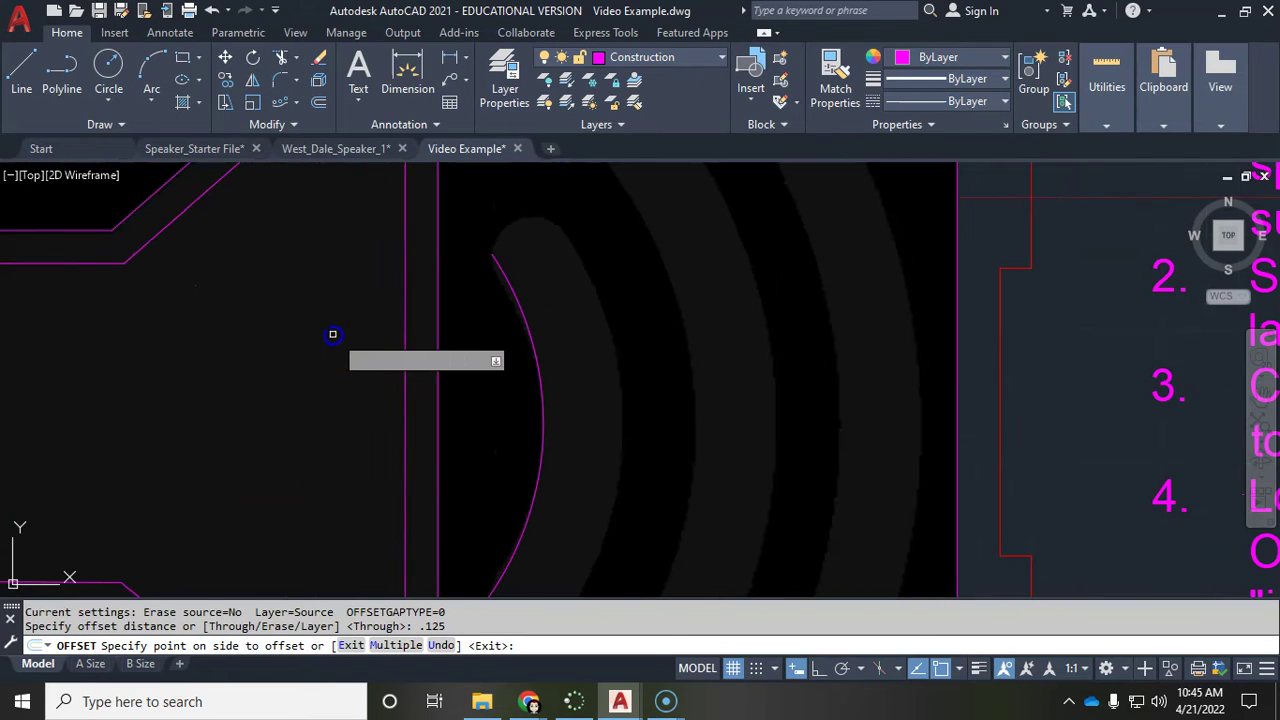
{"action": "left_click", "coordinate": [333, 334]}
Step: Add four more nested body outlines, each offset 0.125 inward from the previous one
{"action": "scroll", "coordinate": [346, 369], "scroll_direction": "down", "scroll_amount": 2}
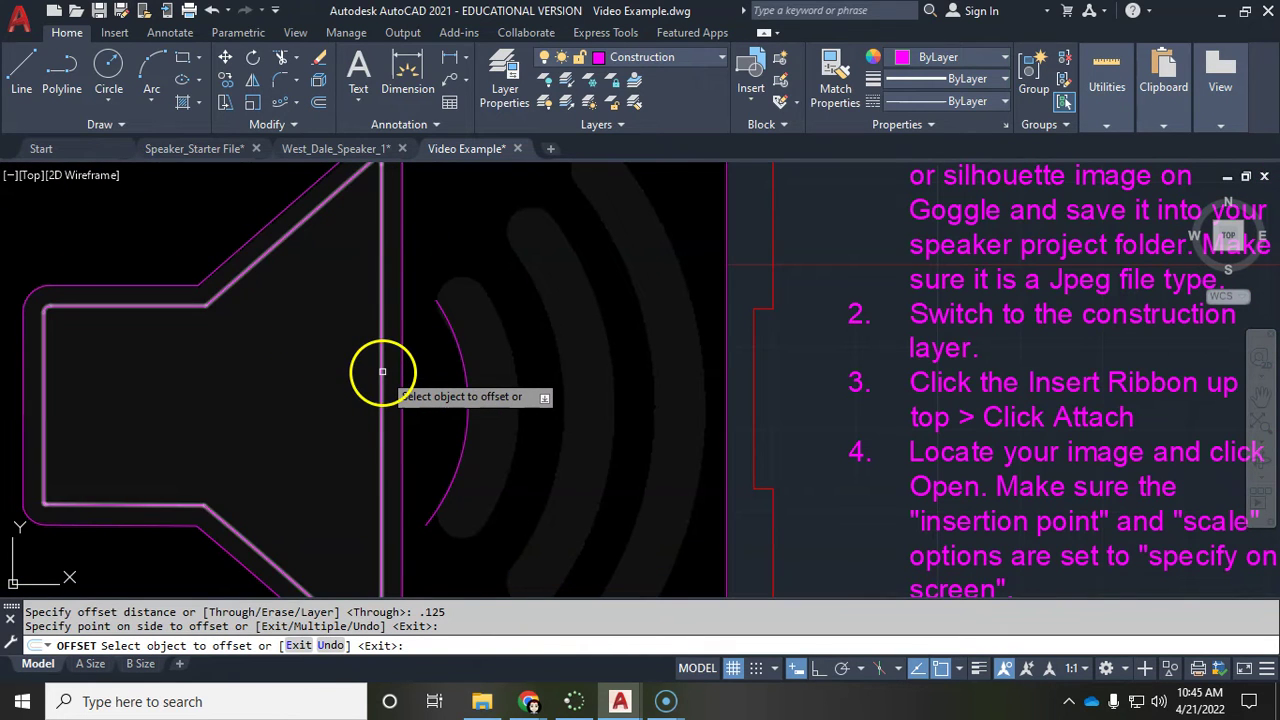
{"action": "left_click", "coordinate": [381, 365]}
{"action": "left_click", "coordinate": [325, 363]}
{"action": "left_click", "coordinate": [362, 363]}
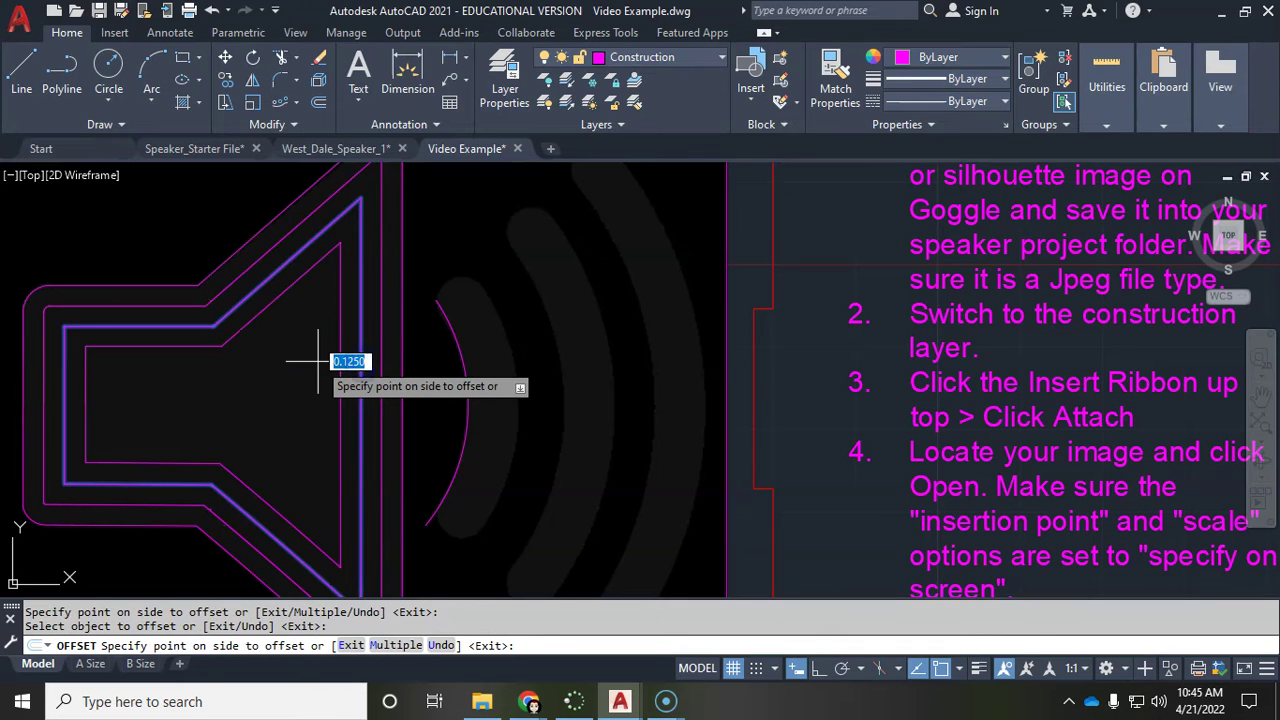
{"action": "left_click", "coordinate": [318, 361]}
{"action": "left_click", "coordinate": [296, 369]}
{"action": "left_click", "coordinate": [268, 384]}
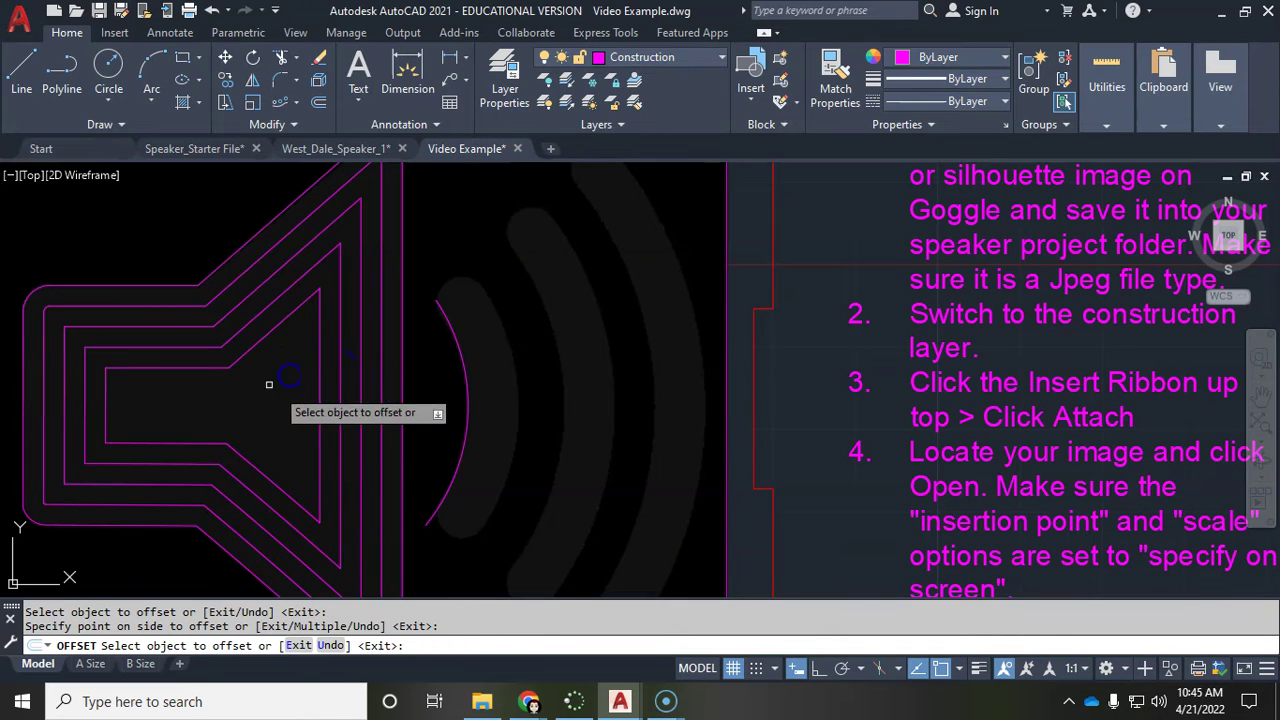
{"action": "left_click", "coordinate": [311, 350]}
{"action": "left_click", "coordinate": [271, 386]}
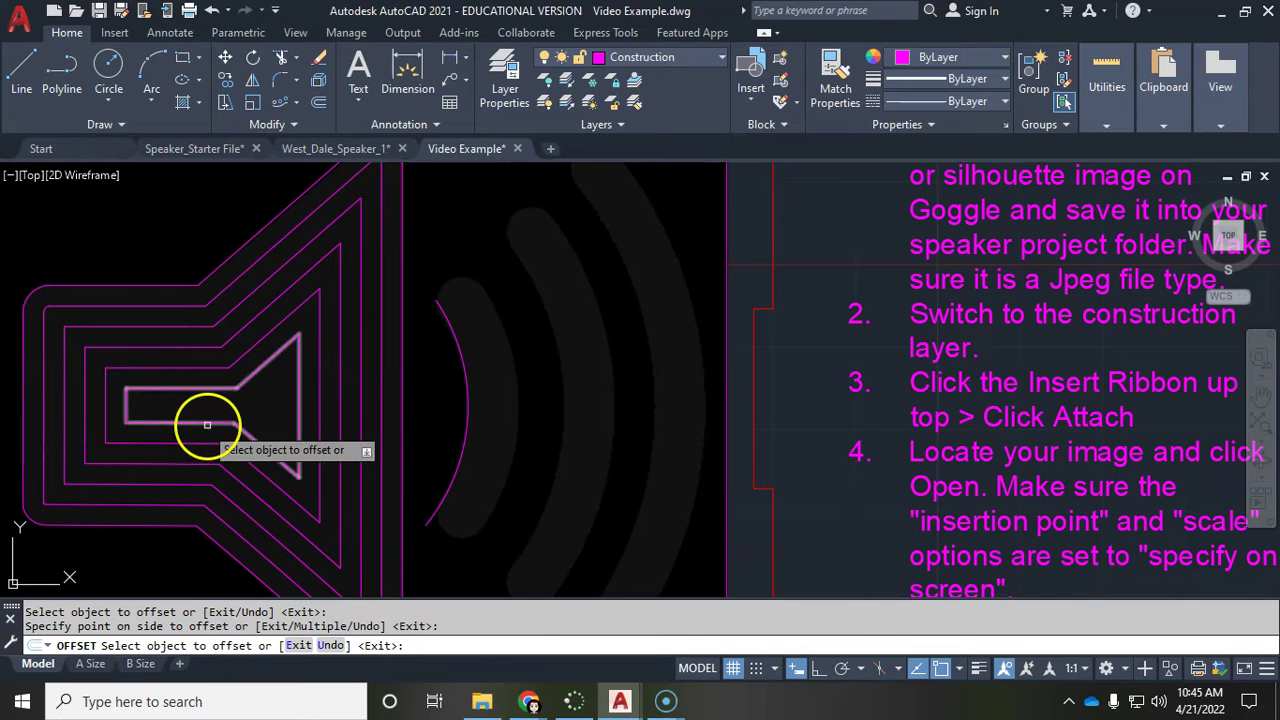
Step: Try offsetting the innermost body outline inward once more by 0.125, and erase the small triangle created
{"action": "scroll", "coordinate": [294, 363], "scroll_direction": "down", "scroll_amount": 5}
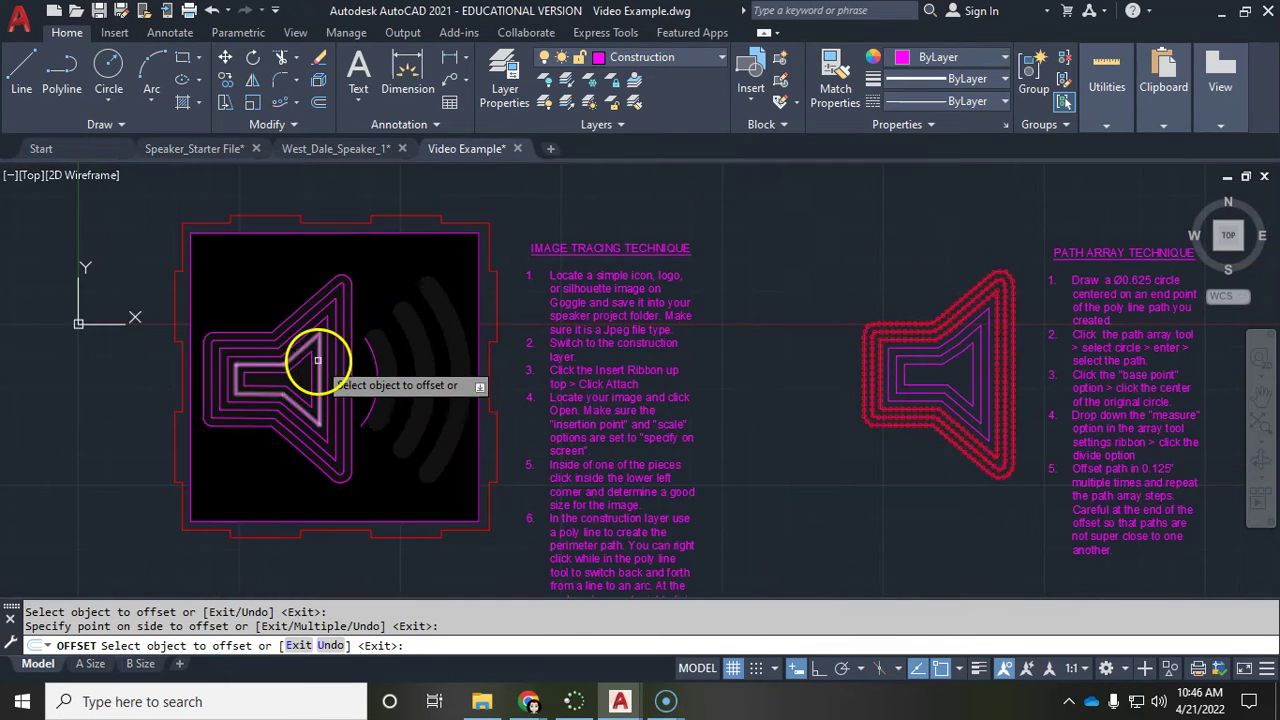
{"action": "scroll", "coordinate": [295, 386], "scroll_direction": "up", "scroll_amount": 5}
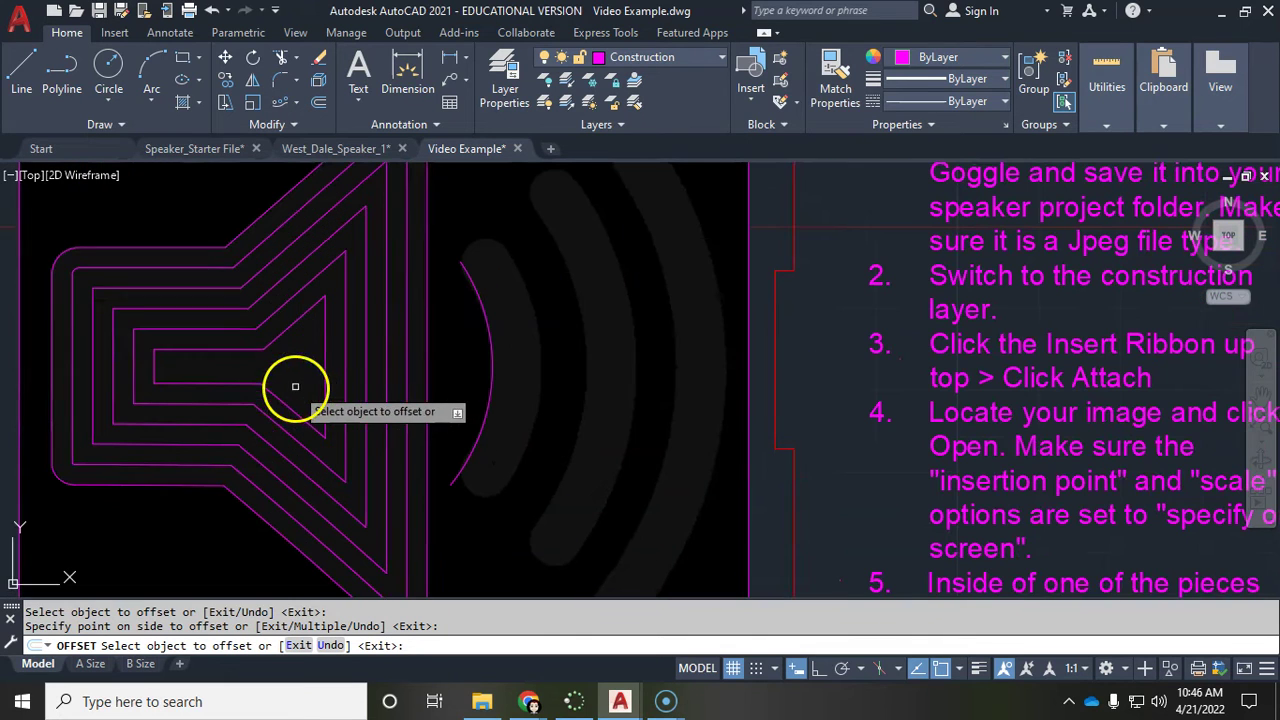
{"action": "left_click", "coordinate": [240, 384]}
{"action": "left_click", "coordinate": [244, 366]}
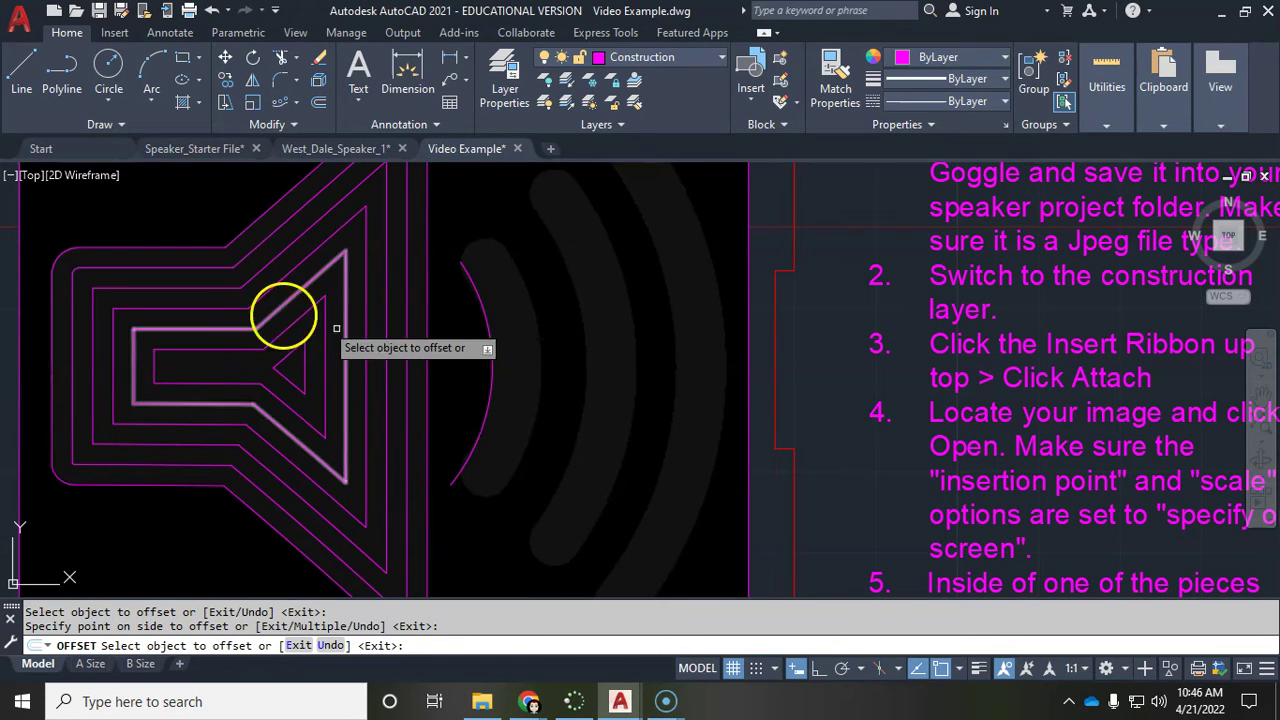
{"action": "key", "text": "Escape"}
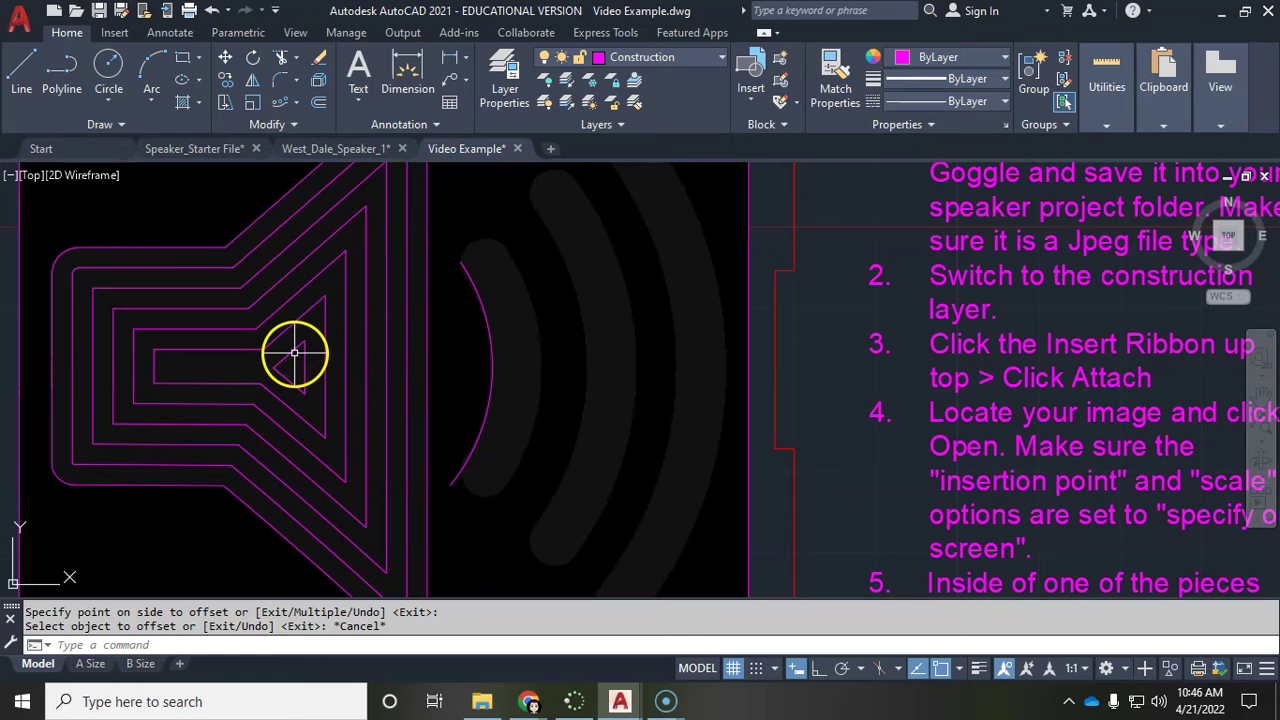
{"action": "left_click", "coordinate": [295, 352]}
{"action": "key", "text": "Delete"}
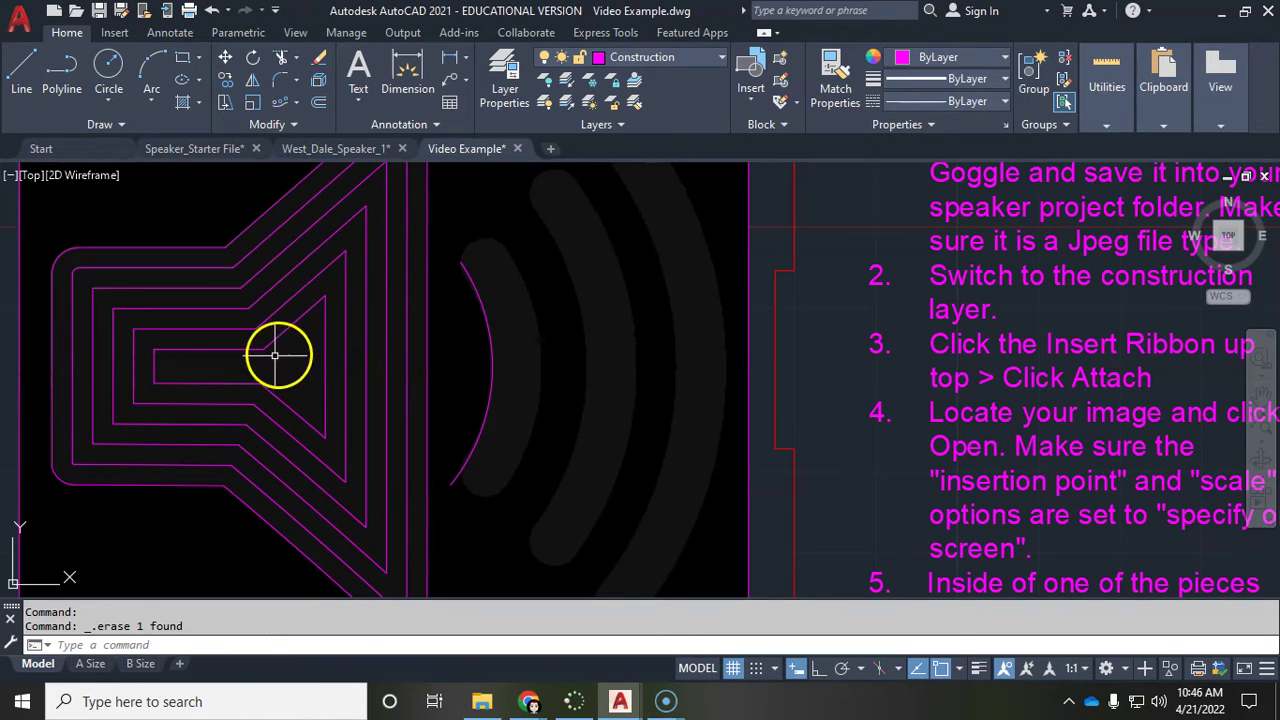
Step: Offset the sound wave arc 0.125 outward twice, away from the speaker body, to form three parallel arcs
{"action": "scroll", "coordinate": [380, 346], "scroll_direction": "down", "scroll_amount": 2}
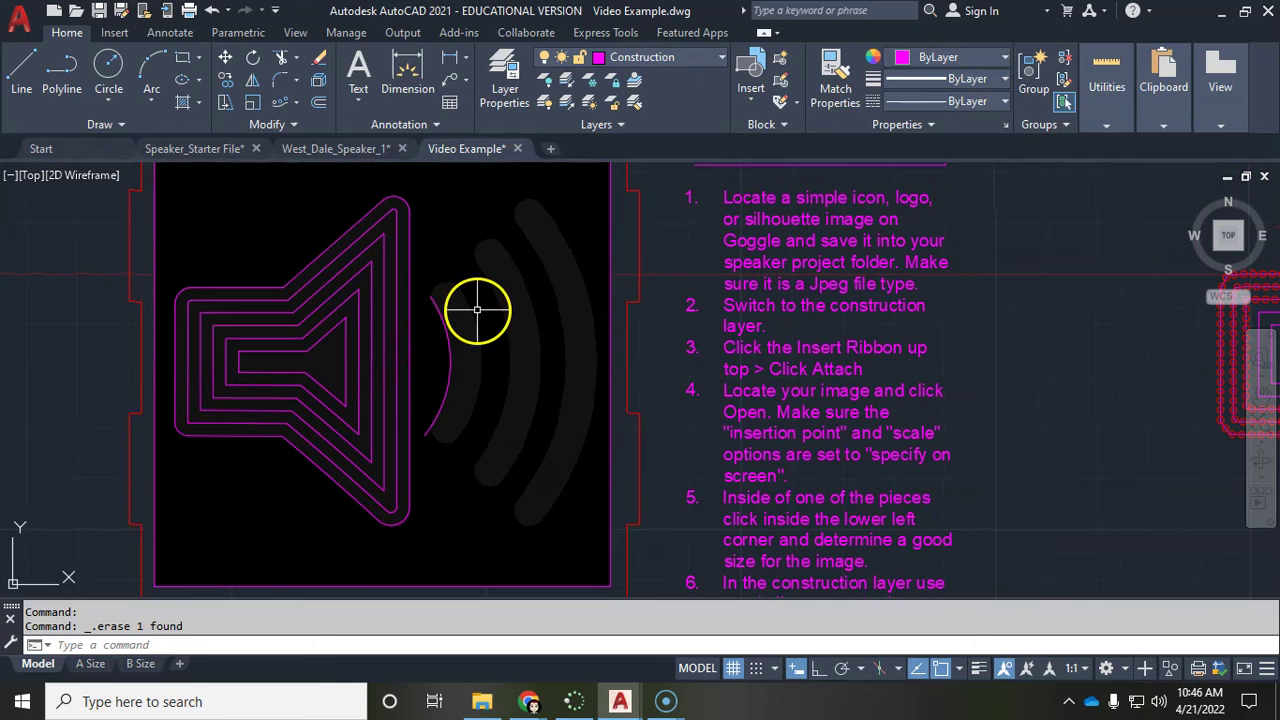
{"action": "key", "text": "Return"}
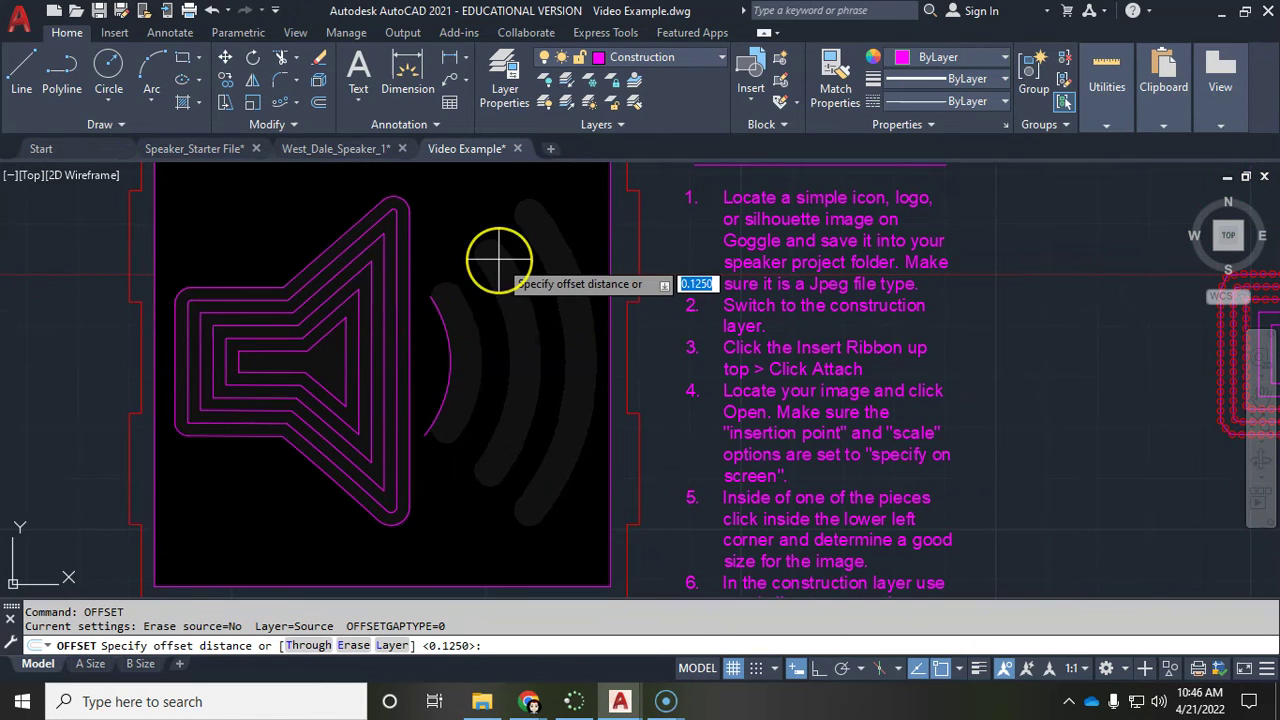
{"action": "key", "text": "Return"}
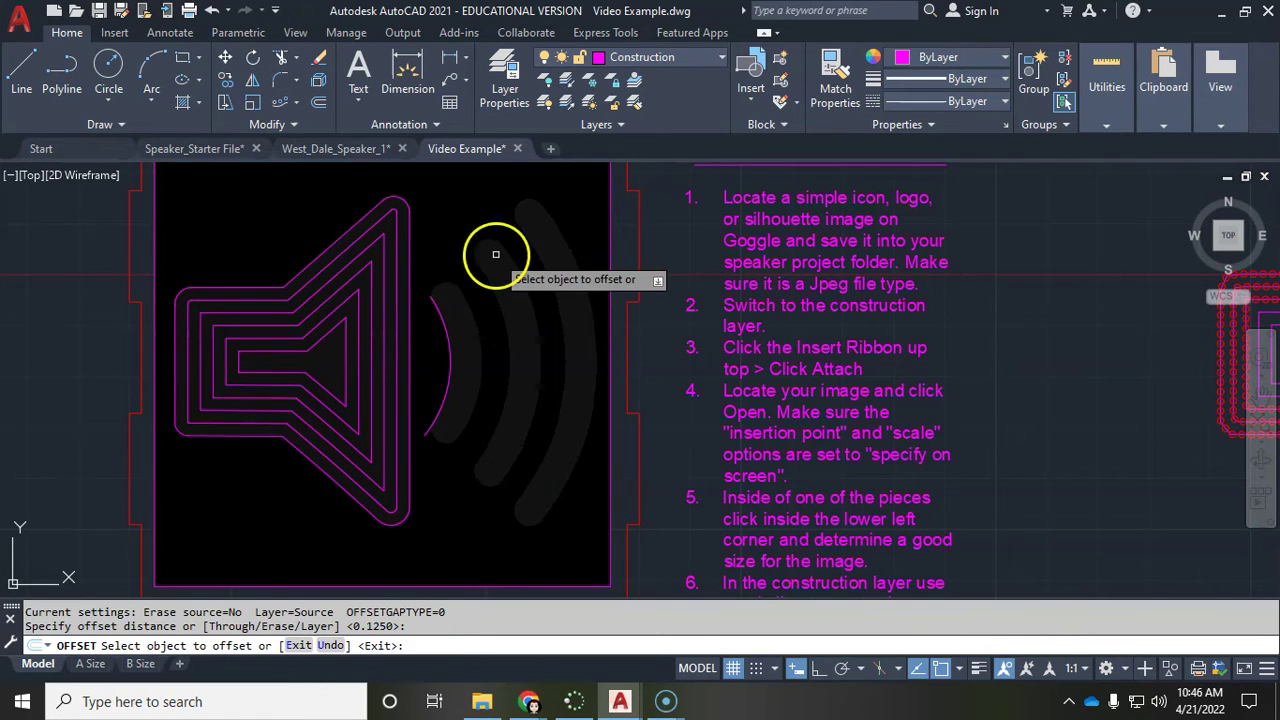
{"action": "left_click", "coordinate": [450, 340]}
{"action": "left_click", "coordinate": [462, 338]}
{"action": "left_click", "coordinate": [462, 336]}
{"action": "left_click", "coordinate": [537, 334]}
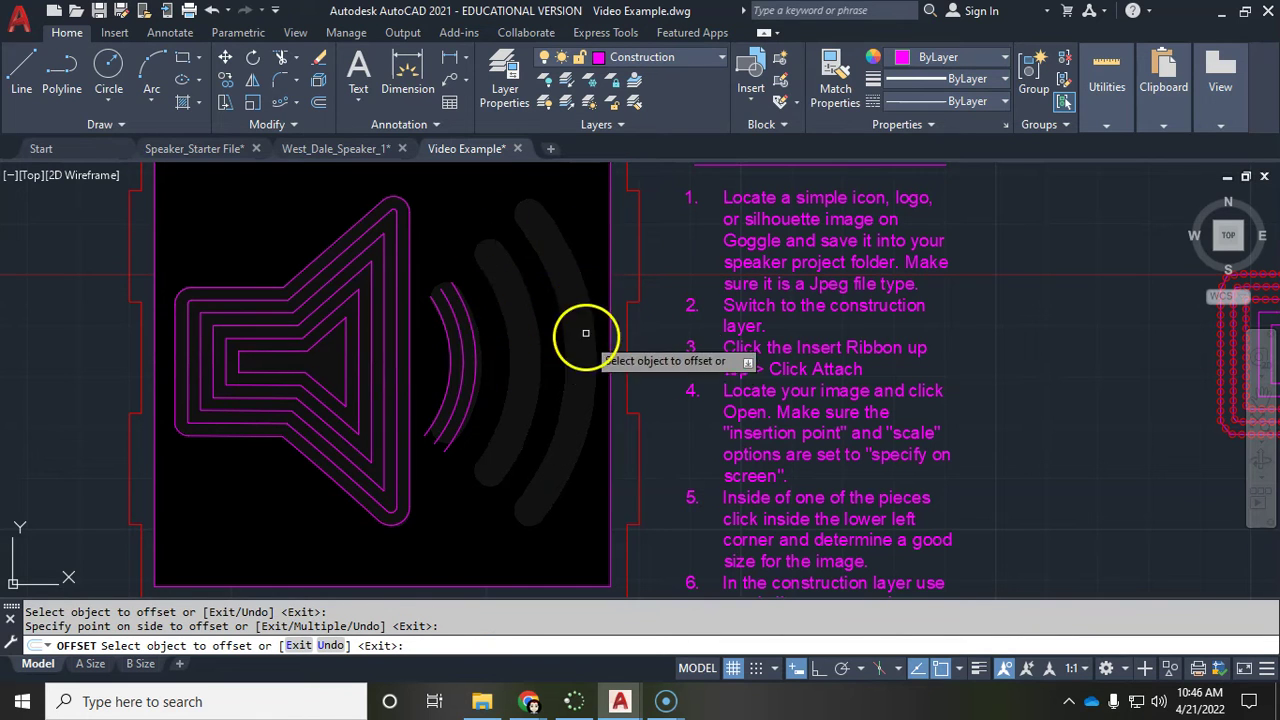
{"action": "key", "text": "Escape"}
Step: Select the outer body outline as a check, deselect it, and make Cut the current layer
{"action": "scroll", "coordinate": [595, 350], "scroll_direction": "down", "scroll_amount": 2}
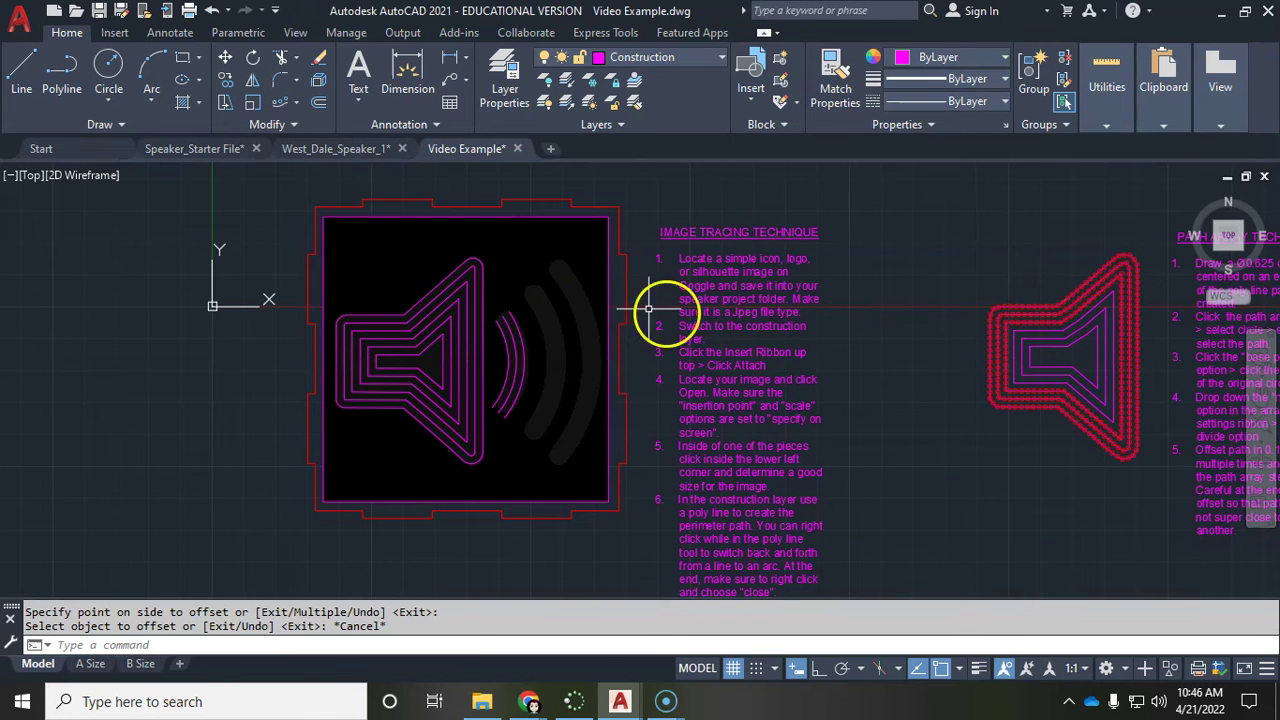
{"action": "left_click", "coordinate": [480, 258]}
{"action": "scroll", "coordinate": [430, 287], "scroll_direction": "up", "scroll_amount": 2}
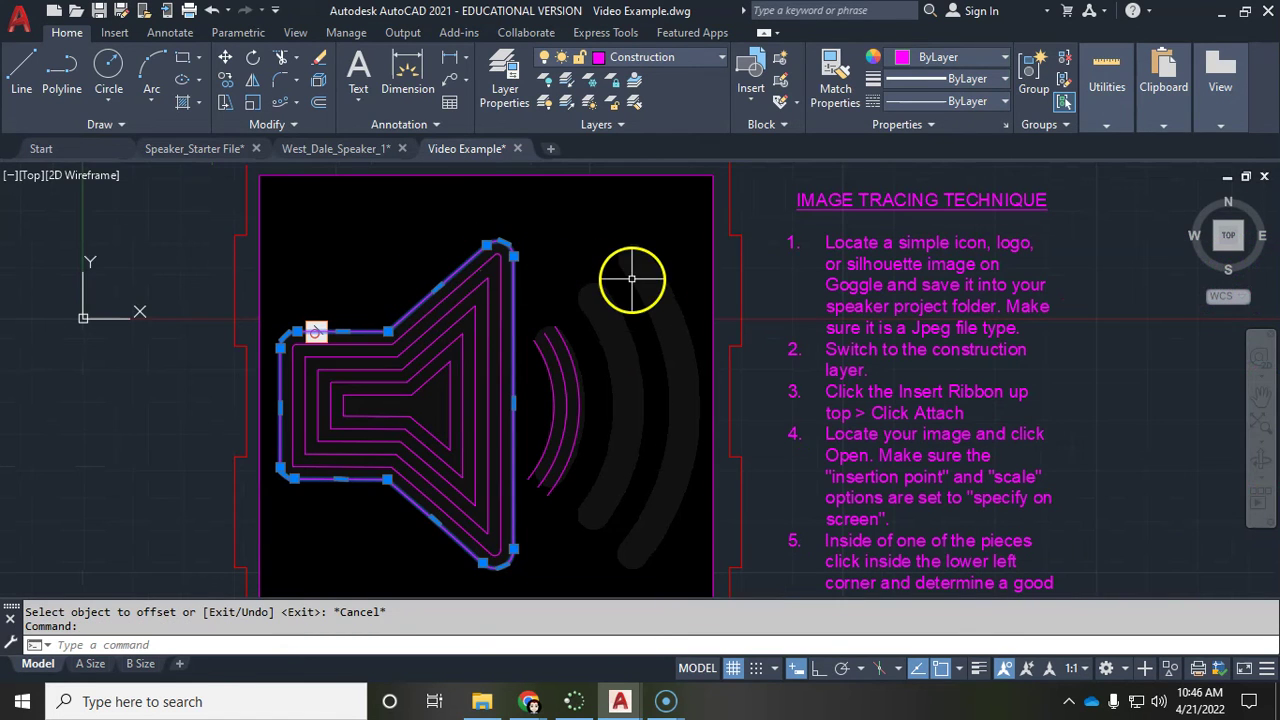
{"action": "key", "text": "Escape"}
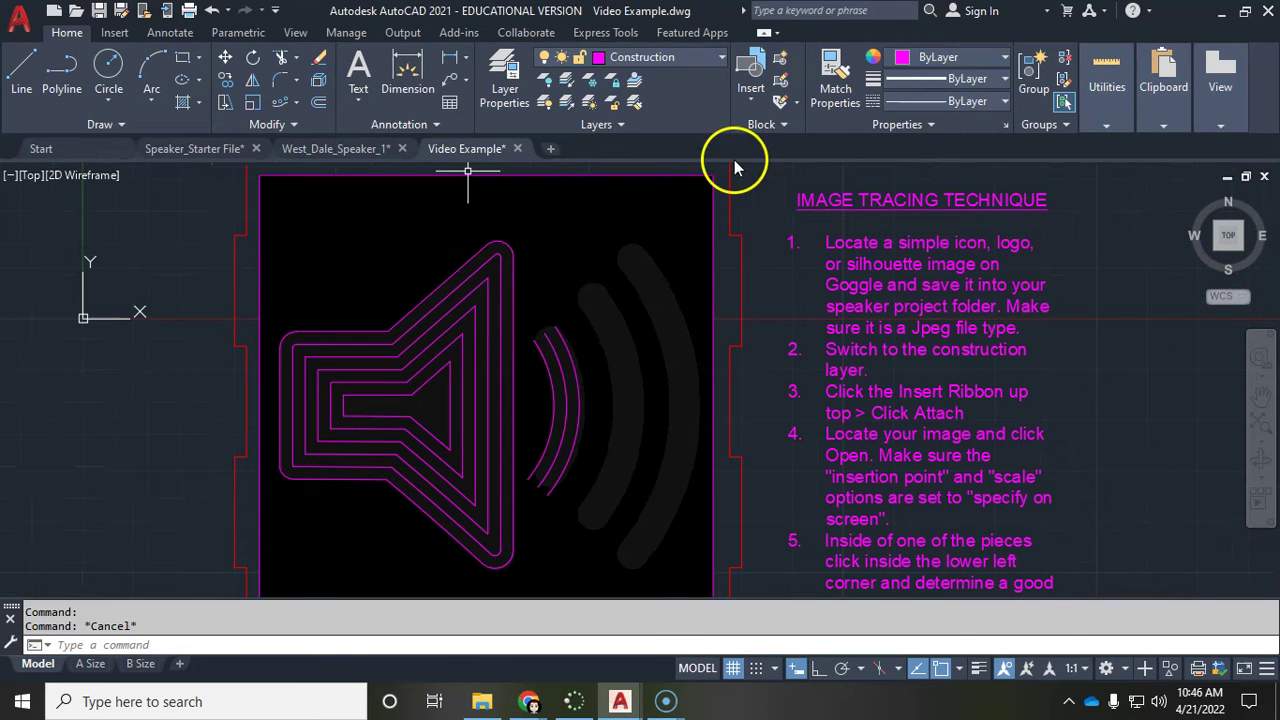
{"action": "left_click", "coordinate": [701, 62]}
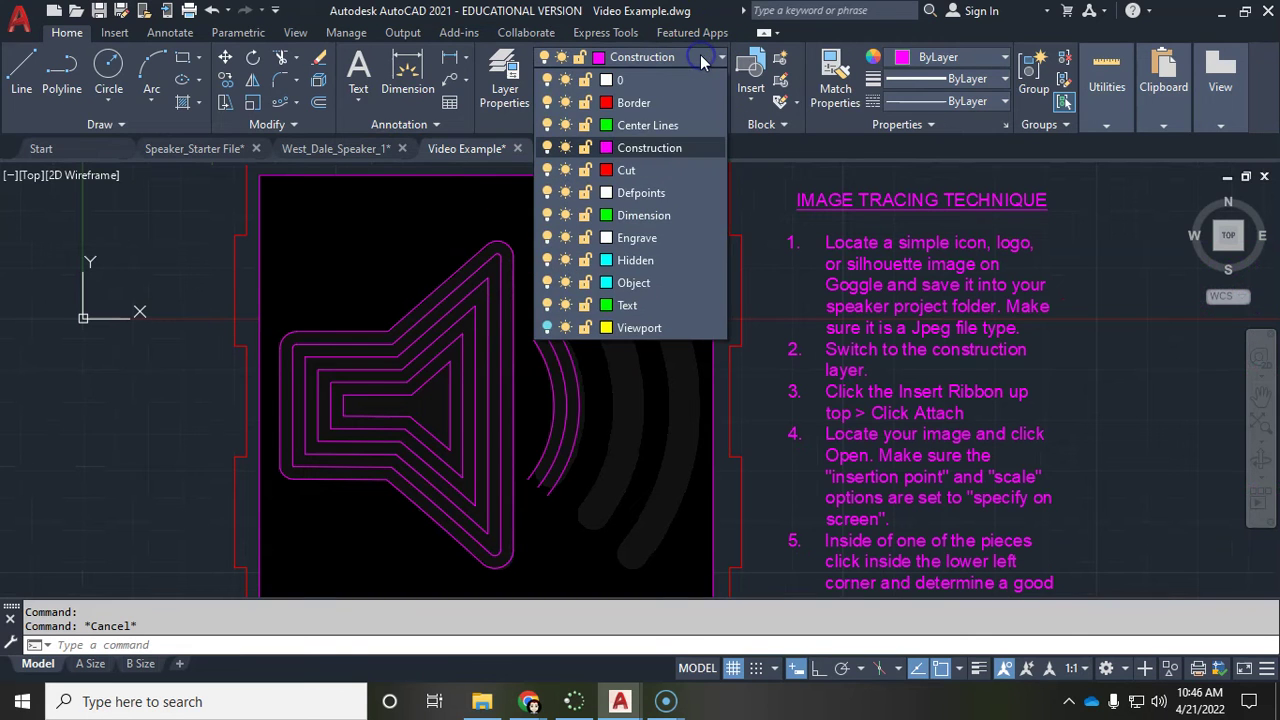
{"action": "left_click", "coordinate": [662, 170]}
Step: Read the path array instructions beside the example speaker and return to the traced body outline
{"action": "middle_click_drag", "start_coordinate": [955, 289], "coordinate": [374, 209]}
{"action": "middle_click_drag", "start_coordinate": [1148, 293], "coordinate": [910, 292]}
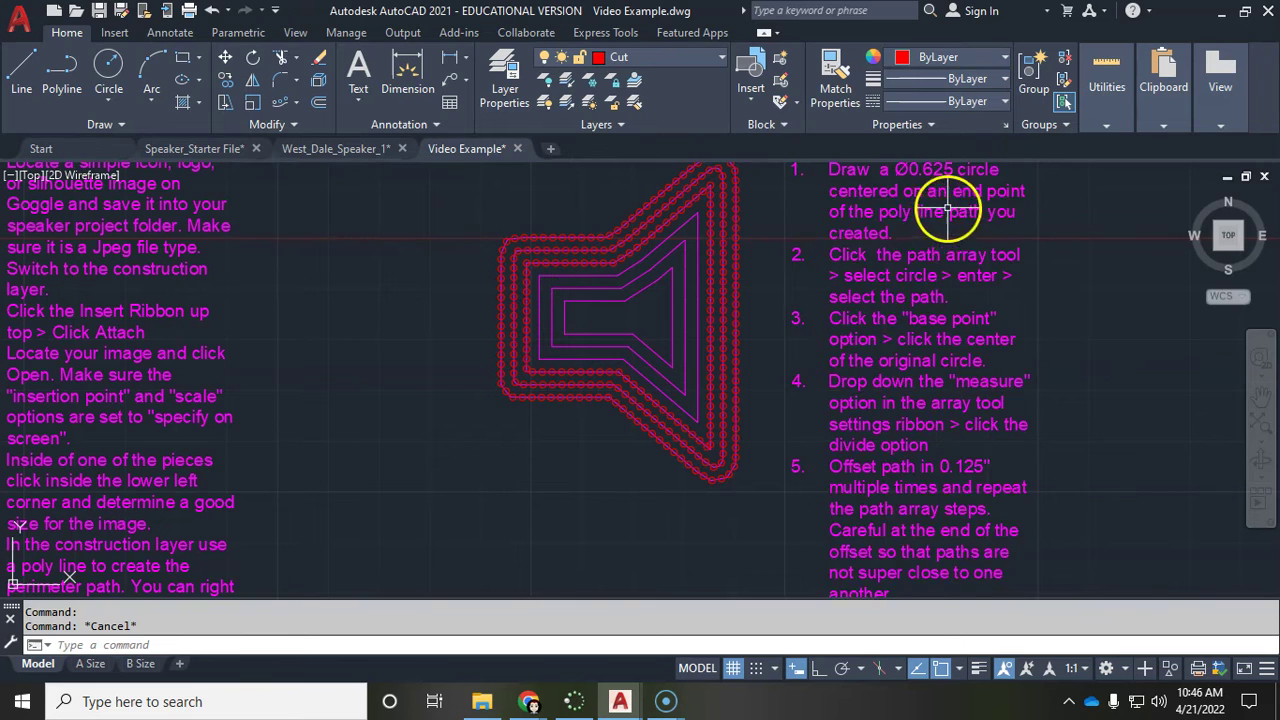
{"action": "scroll", "coordinate": [677, 264], "scroll_direction": "down", "scroll_amount": 4}
{"action": "middle_click_drag", "start_coordinate": [365, 265], "coordinate": [586, 286]}
{"action": "scroll", "coordinate": [503, 276], "scroll_direction": "up", "scroll_amount": 4}
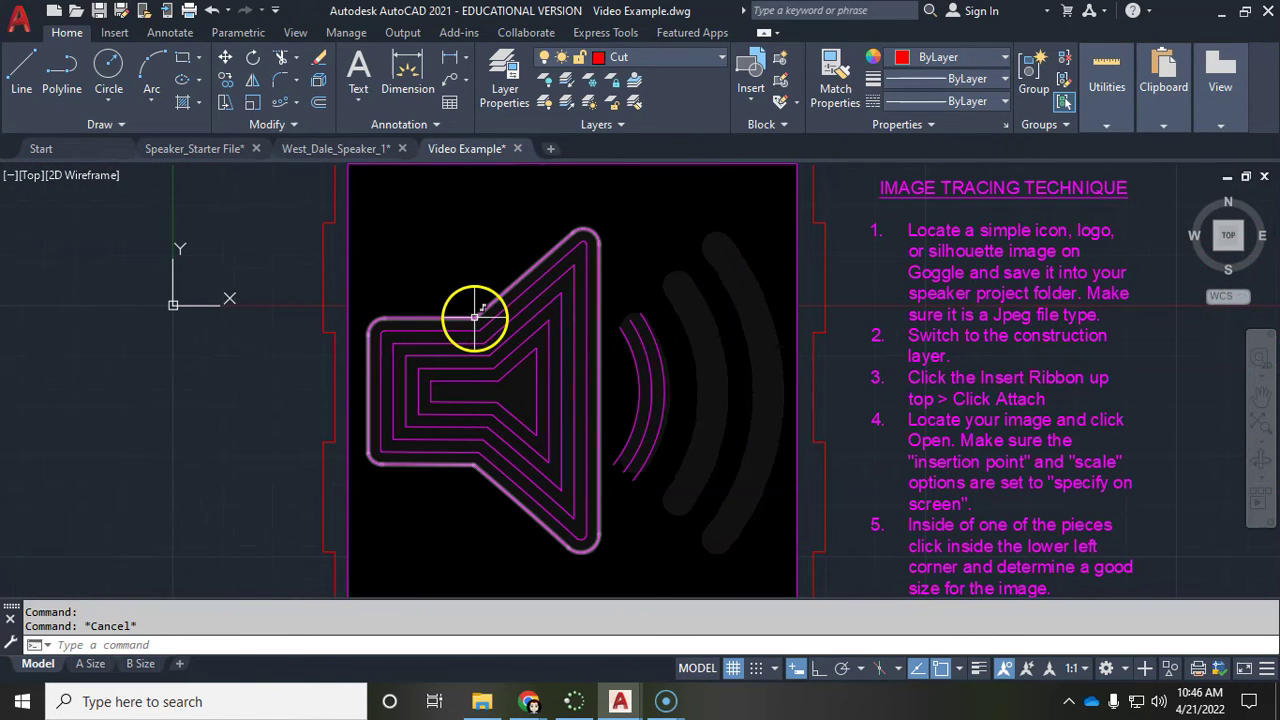
Step: Draw a circle of 1/16 diameter centred on the upper inner corner of the outer body outline
{"action": "left_click", "coordinate": [108, 64]}
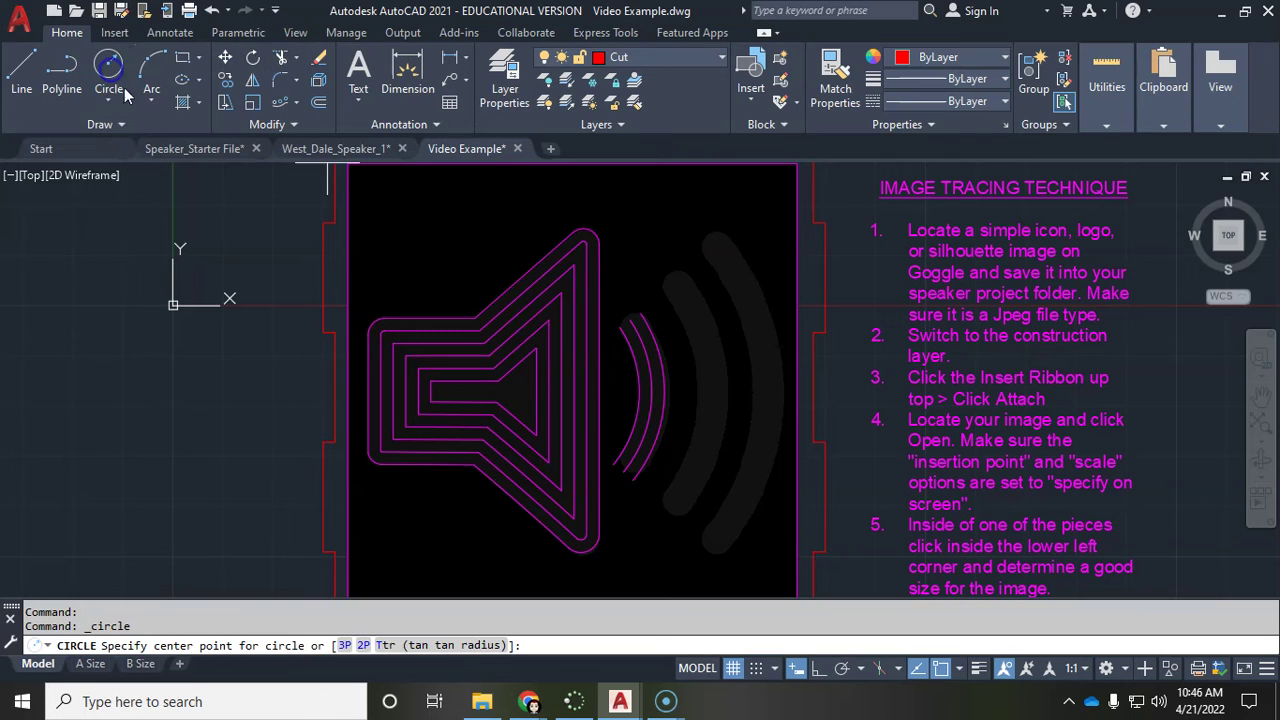
{"action": "left_click", "coordinate": [476, 318]}
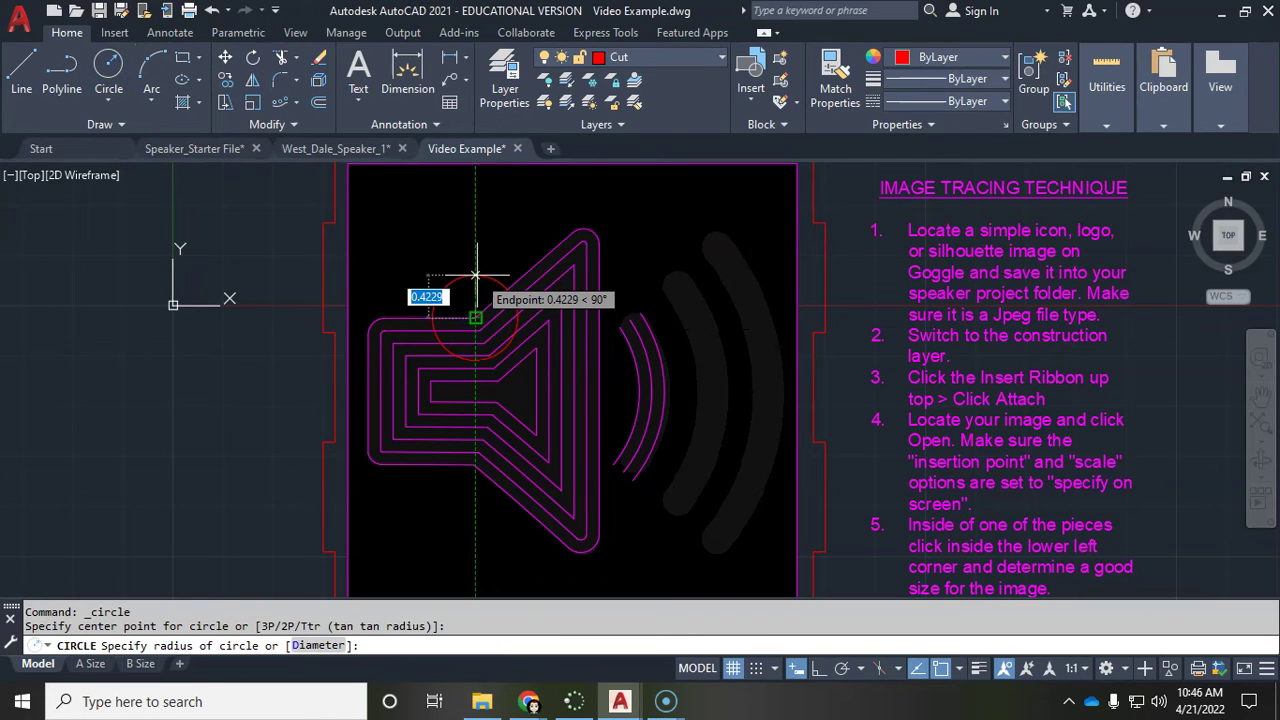
{"action": "type", "text": "d"}
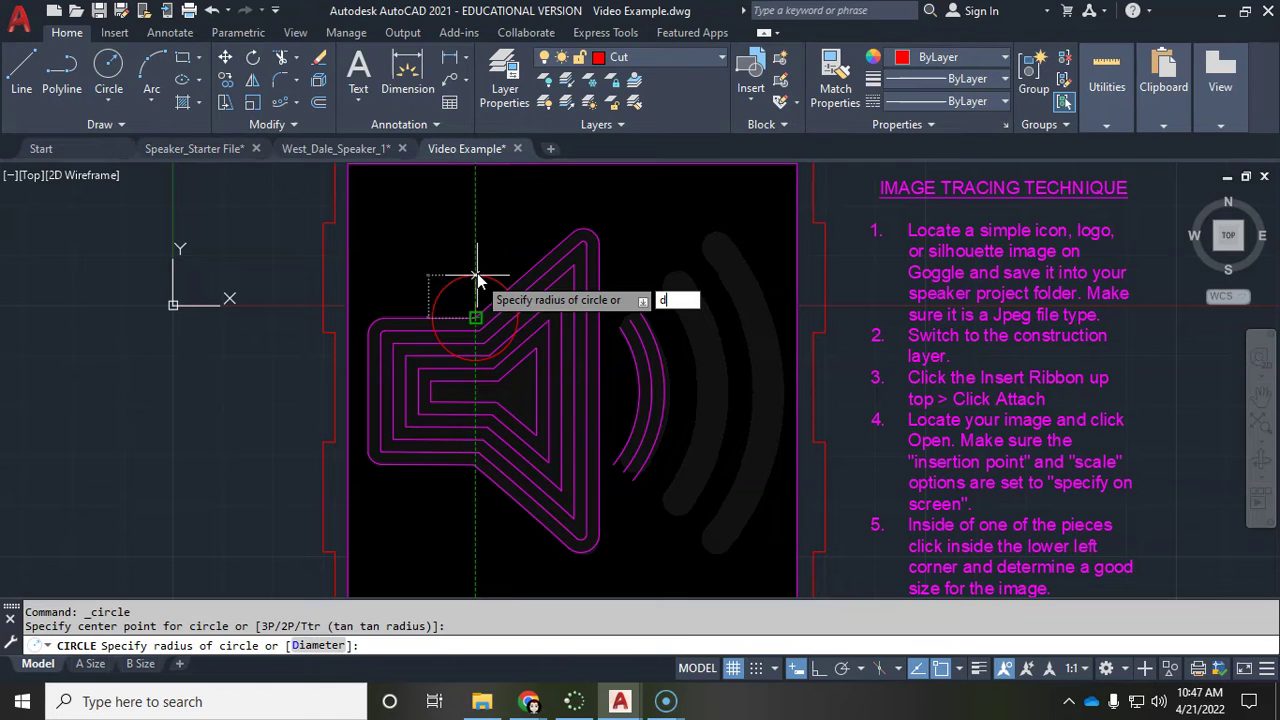
{"action": "key", "text": "Return"}
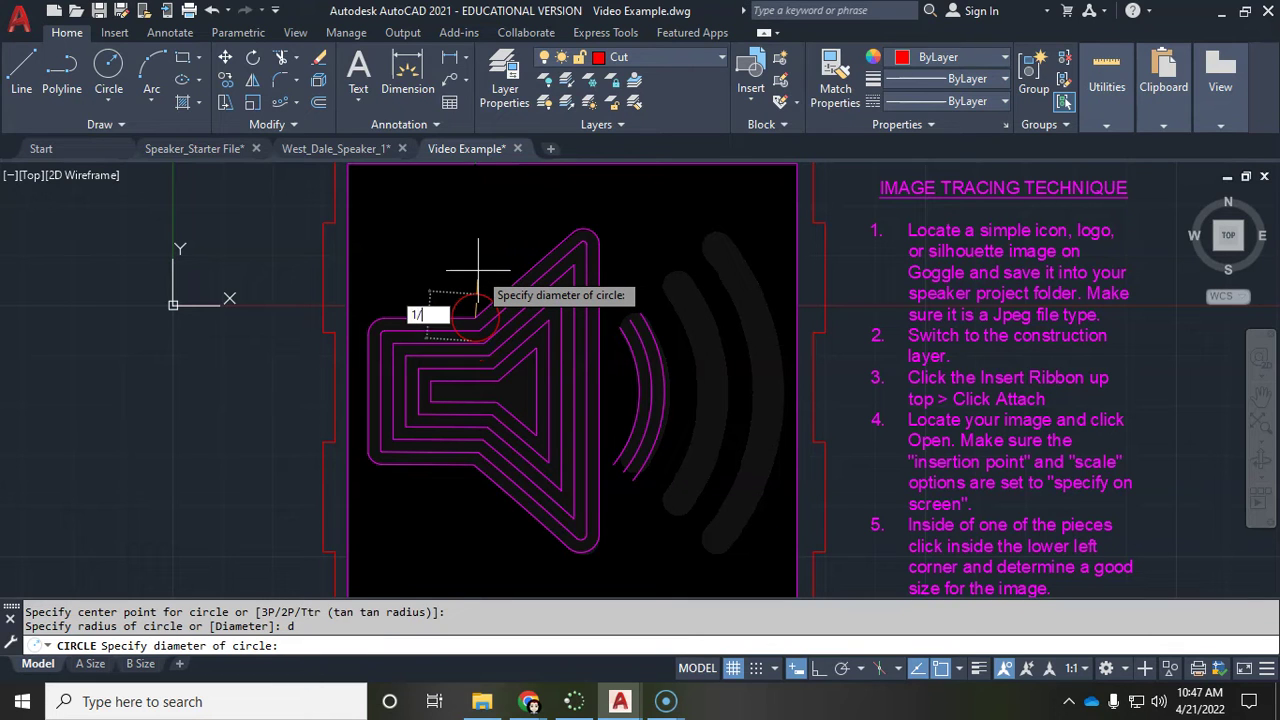
{"action": "key", "text": "Return"}
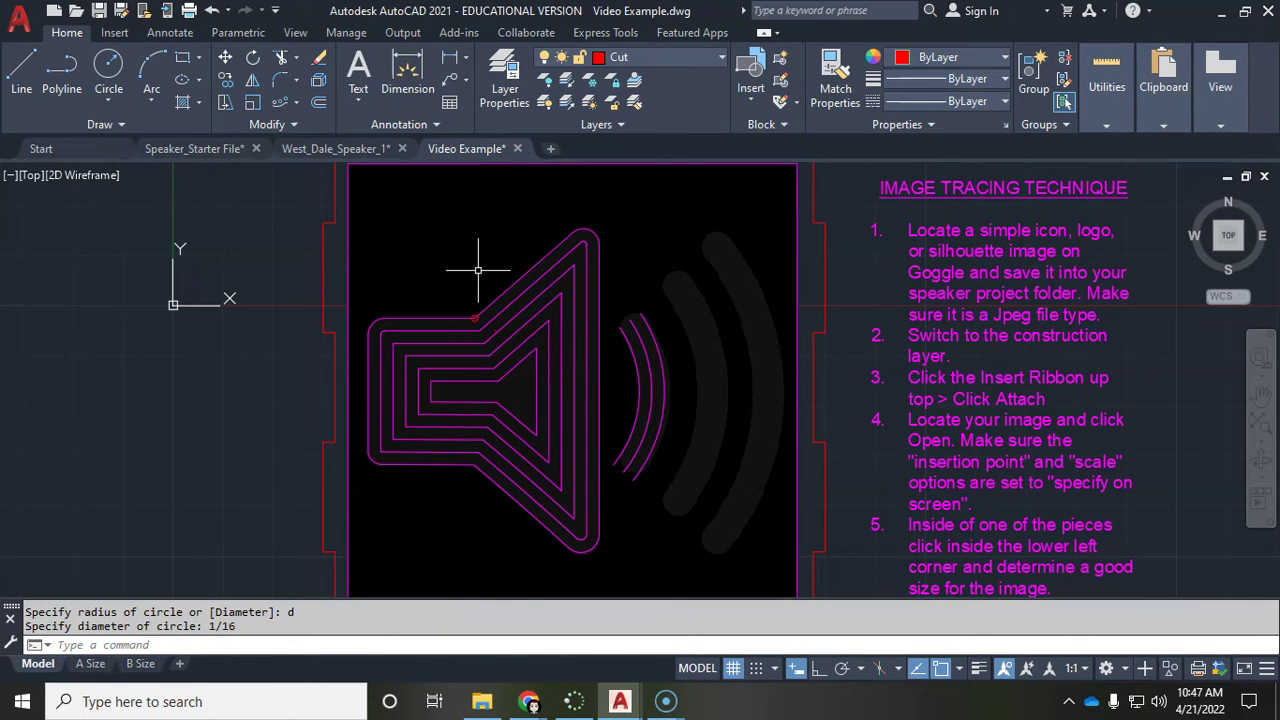
{"action": "scroll", "coordinate": [480, 310], "scroll_direction": "up", "scroll_amount": 5}
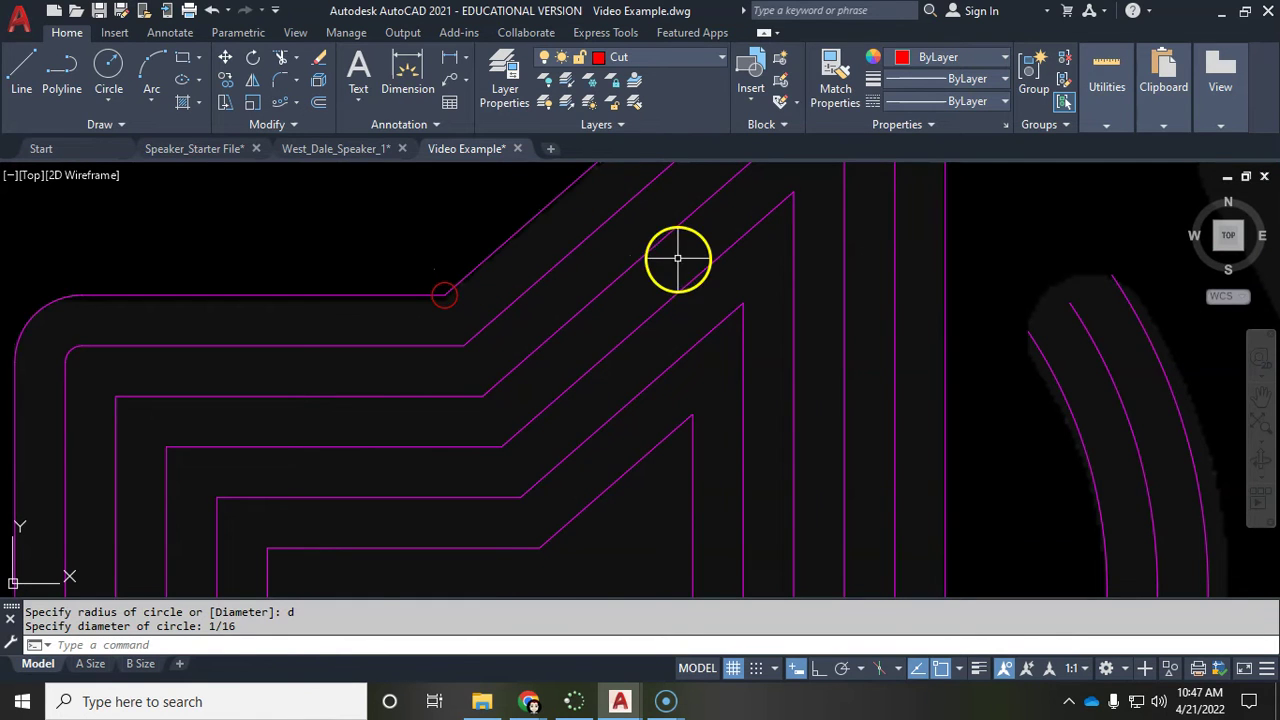
{"action": "scroll", "coordinate": [678, 258], "scroll_direction": "down", "scroll_amount": 4}
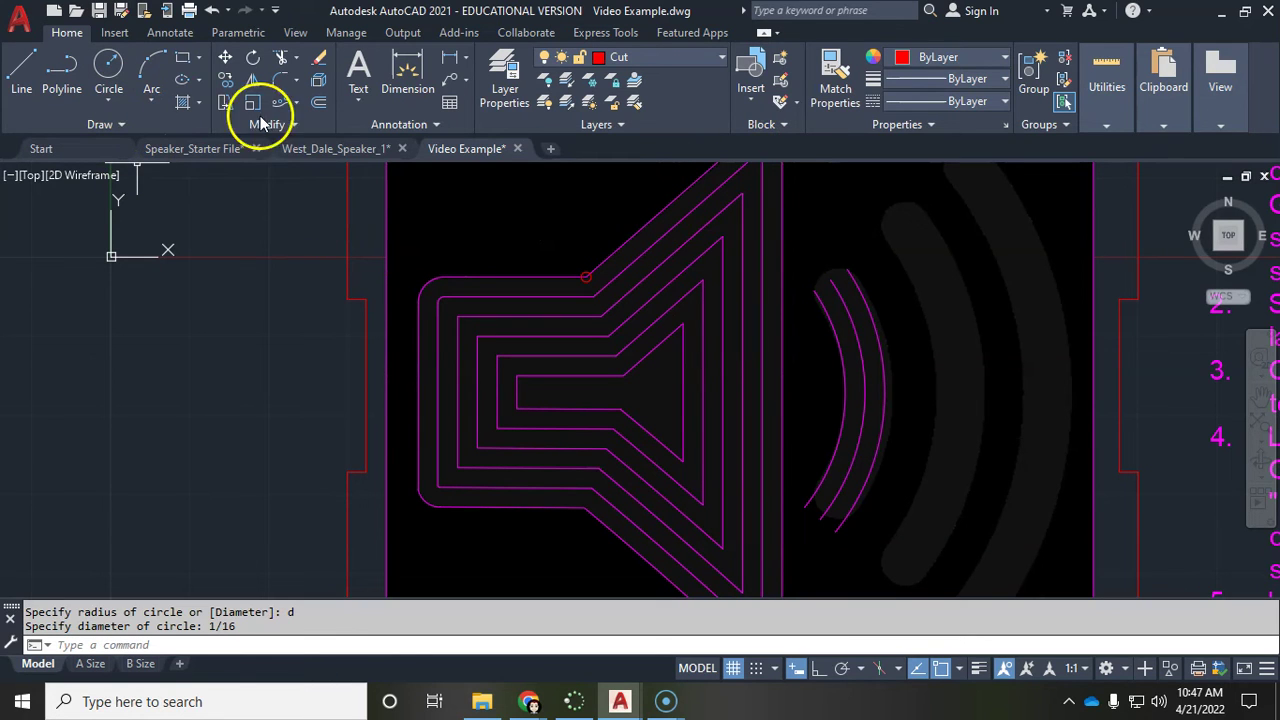
Step: Create a path array of the small circle along the outer body outline
{"action": "left_click", "coordinate": [297, 105]}
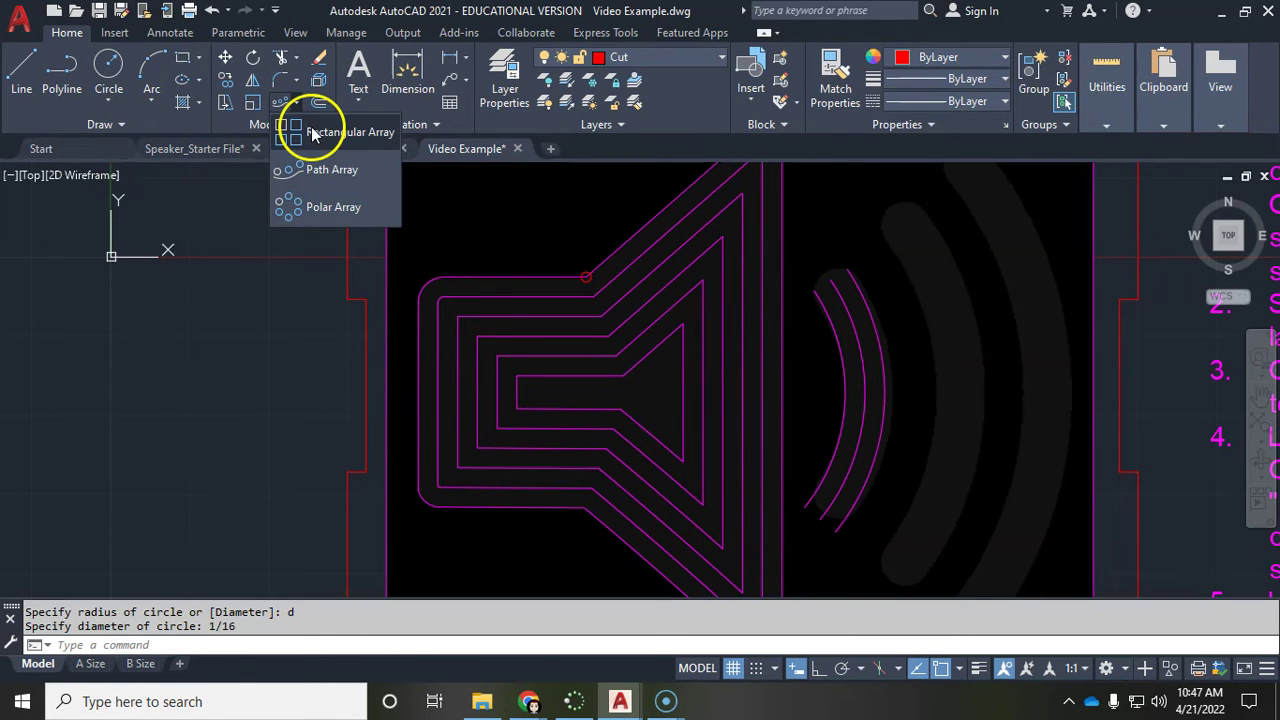
{"action": "left_click", "coordinate": [330, 131]}
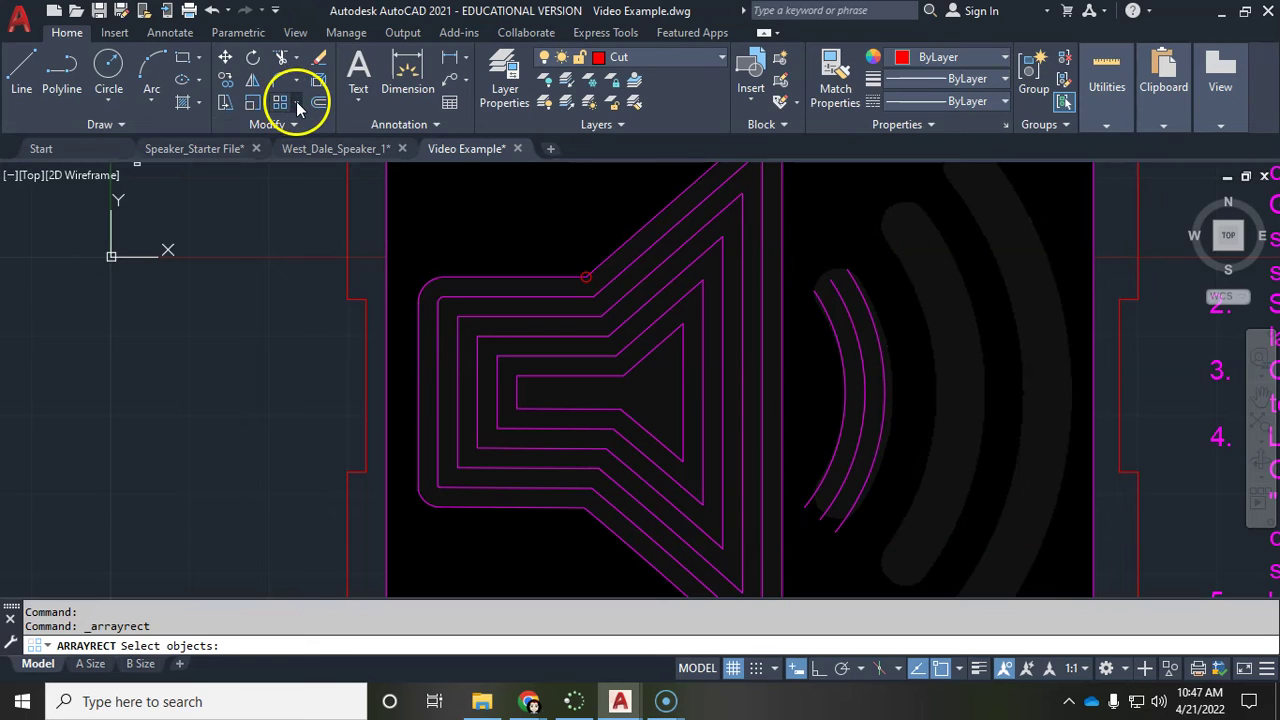
{"action": "left_click", "coordinate": [297, 105]}
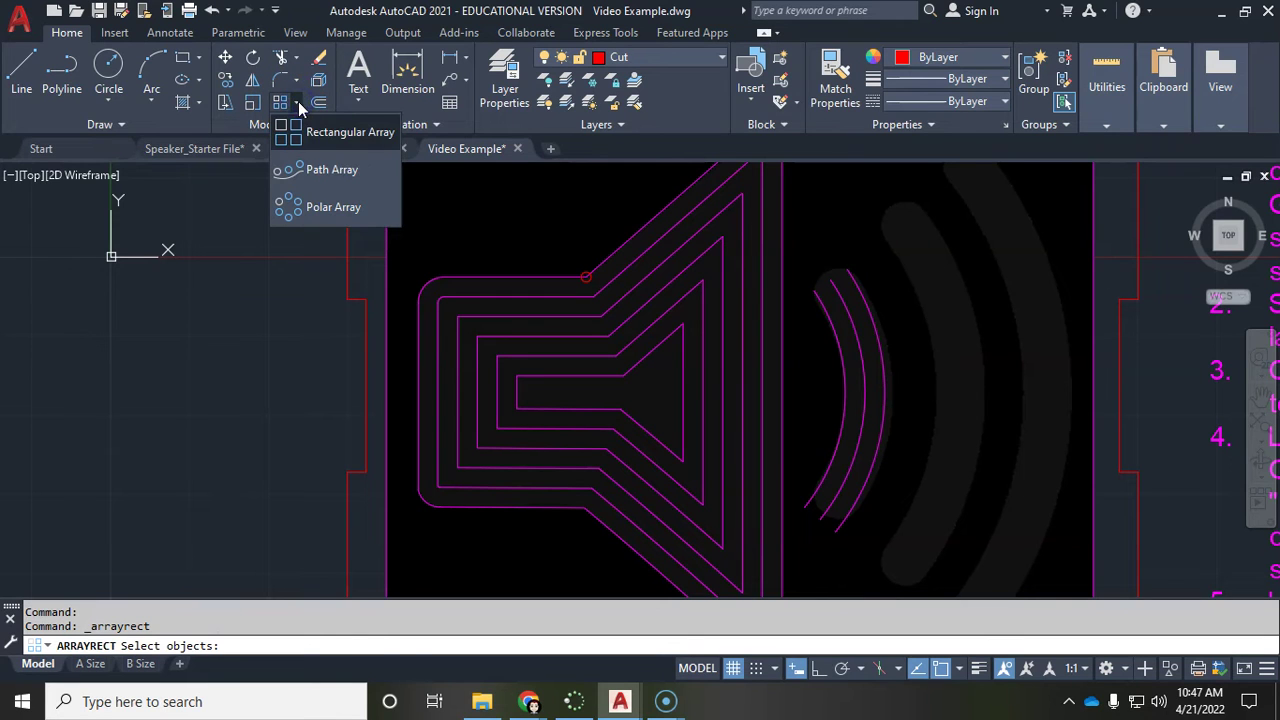
{"action": "left_click", "coordinate": [316, 170]}
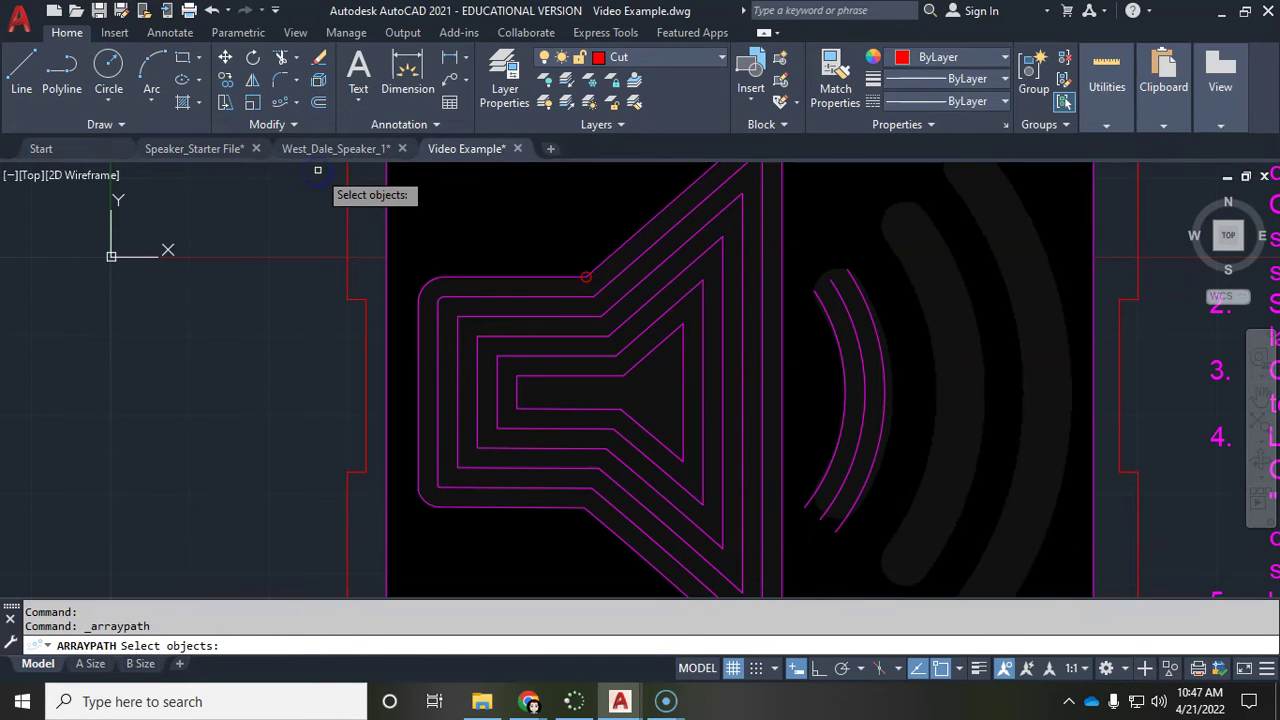
{"action": "right_click", "coordinate": [566, 240]}
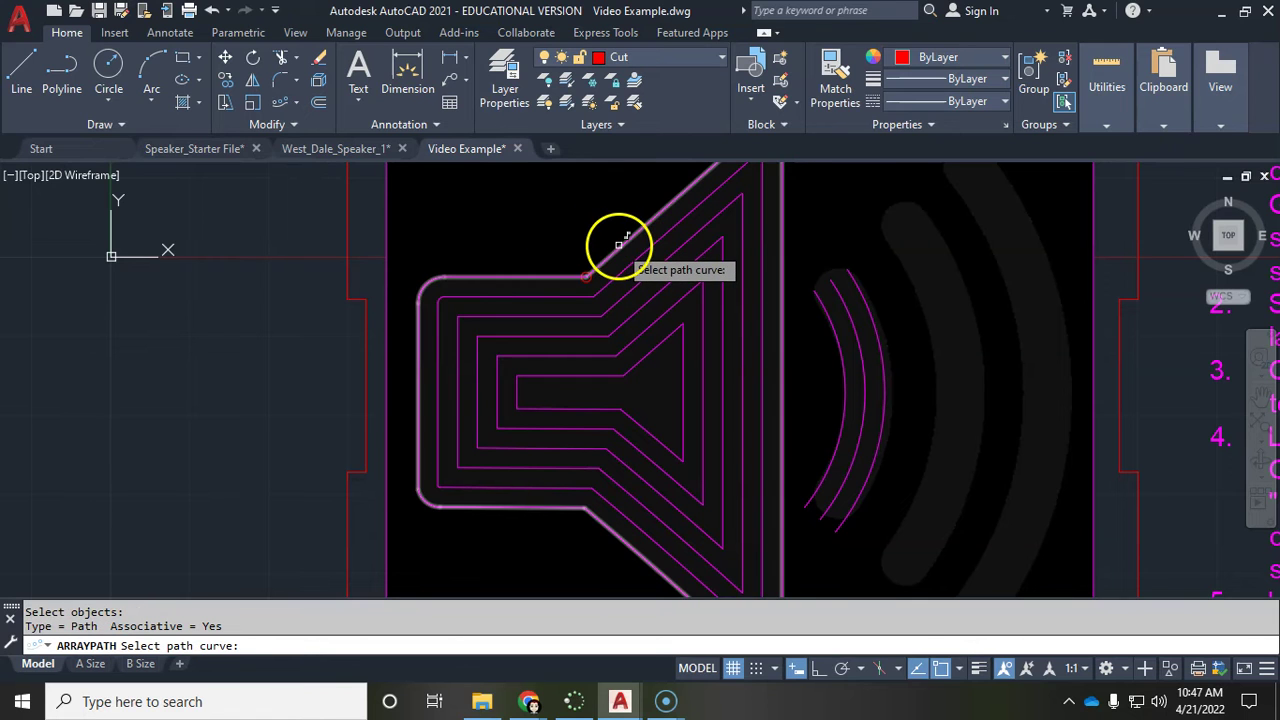
{"action": "left_click", "coordinate": [619, 243]}
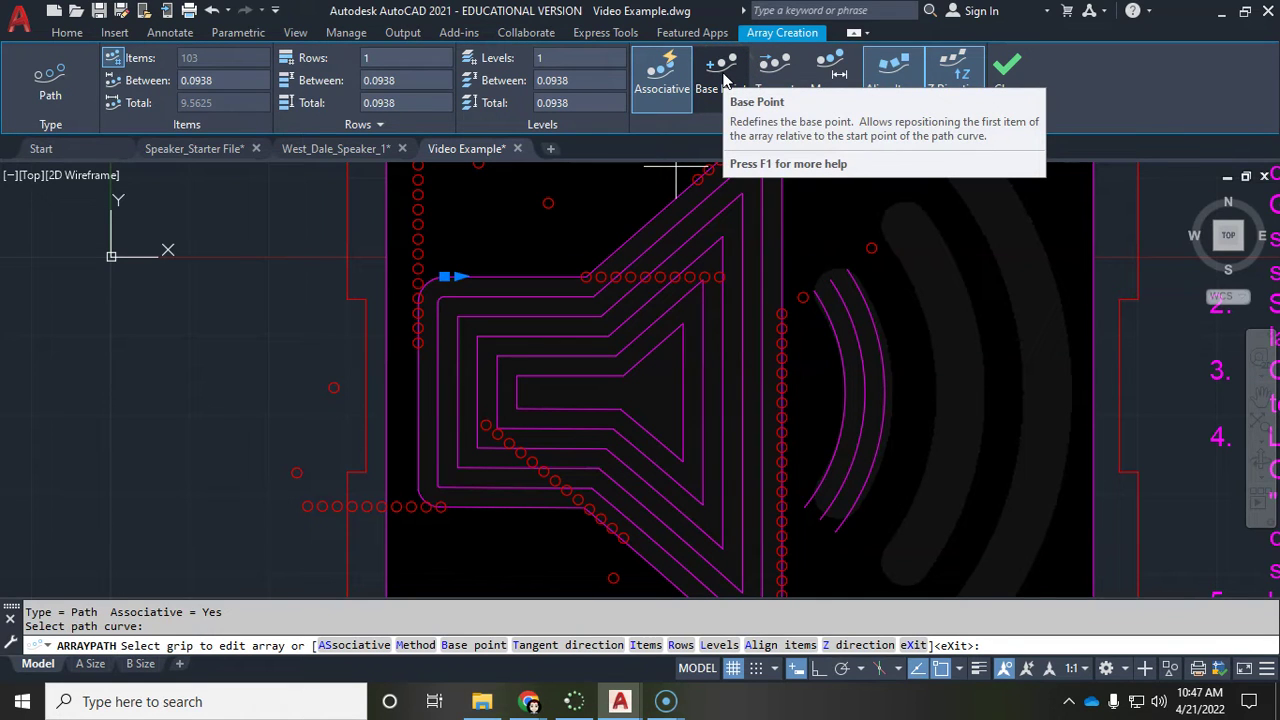
Step: Set the array's base point to the centre of the original circle
{"action": "left_click", "coordinate": [723, 80]}
{"action": "scroll", "coordinate": [587, 272], "scroll_direction": "up", "scroll_amount": 5}
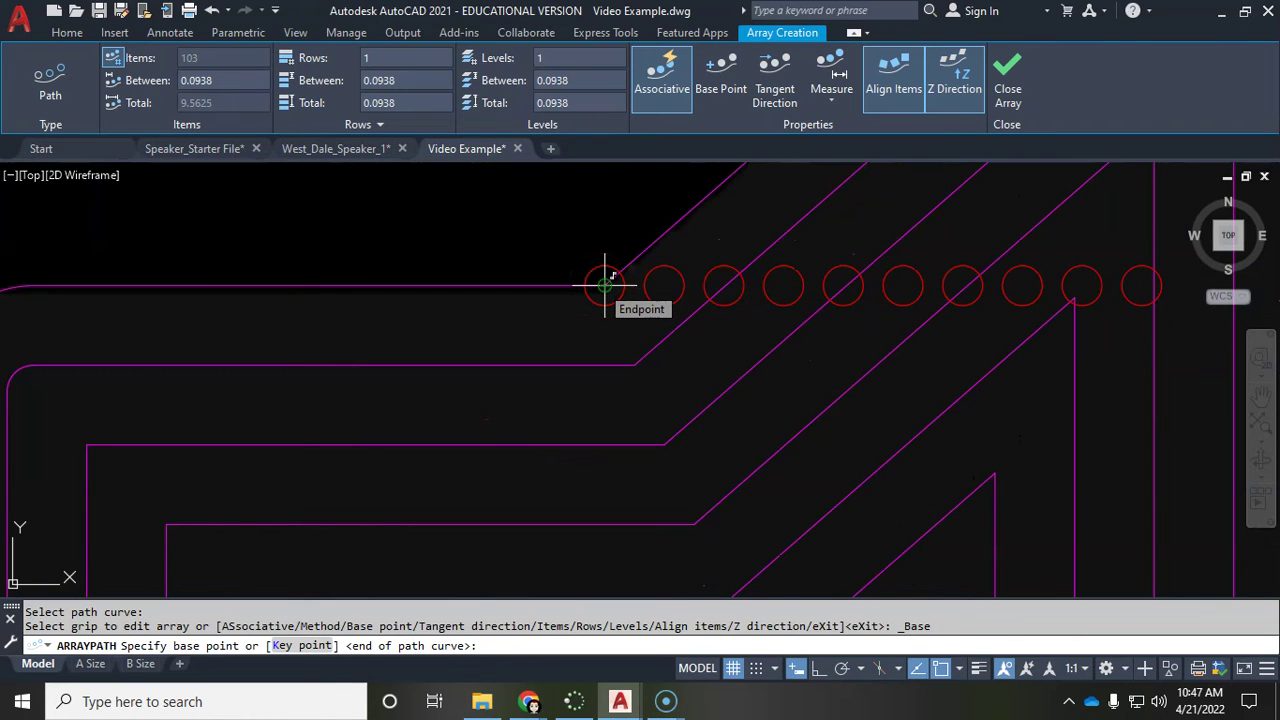
{"action": "left_click", "coordinate": [605, 286]}
{"action": "scroll", "coordinate": [609, 292], "scroll_direction": "down", "scroll_amount": 4}
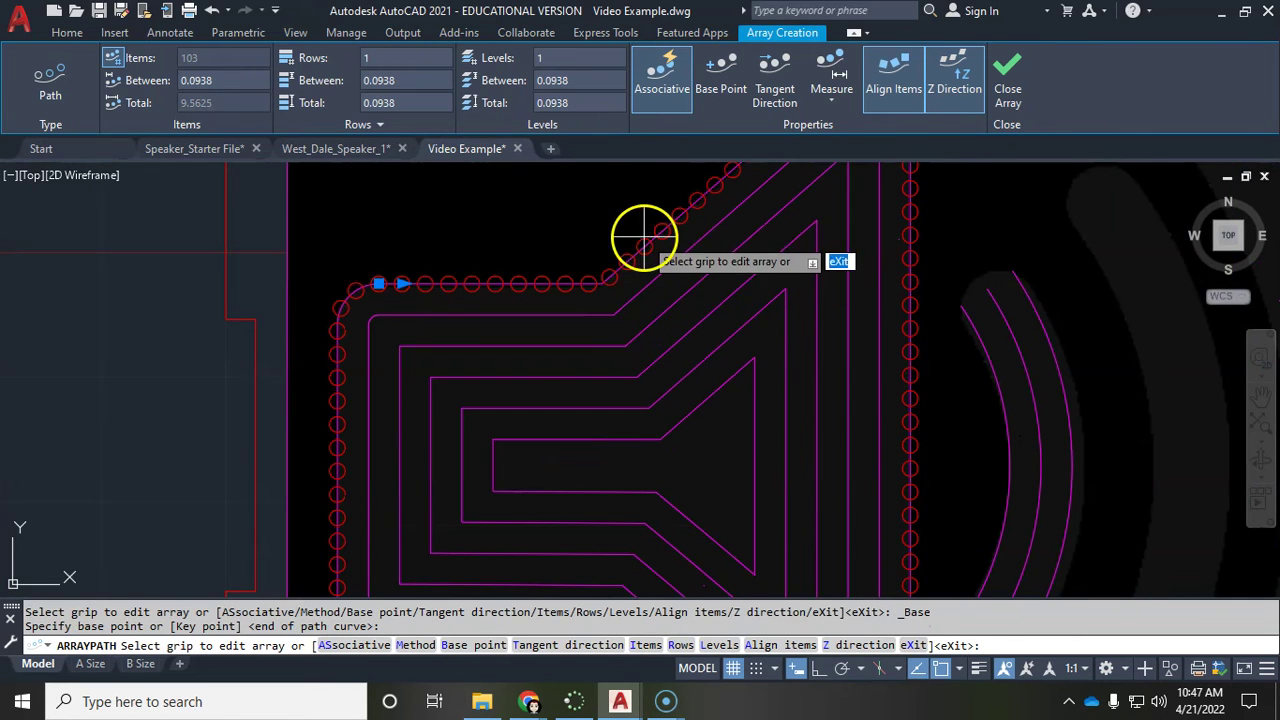
{"action": "scroll", "coordinate": [644, 238], "scroll_direction": "down", "scroll_amount": 4}
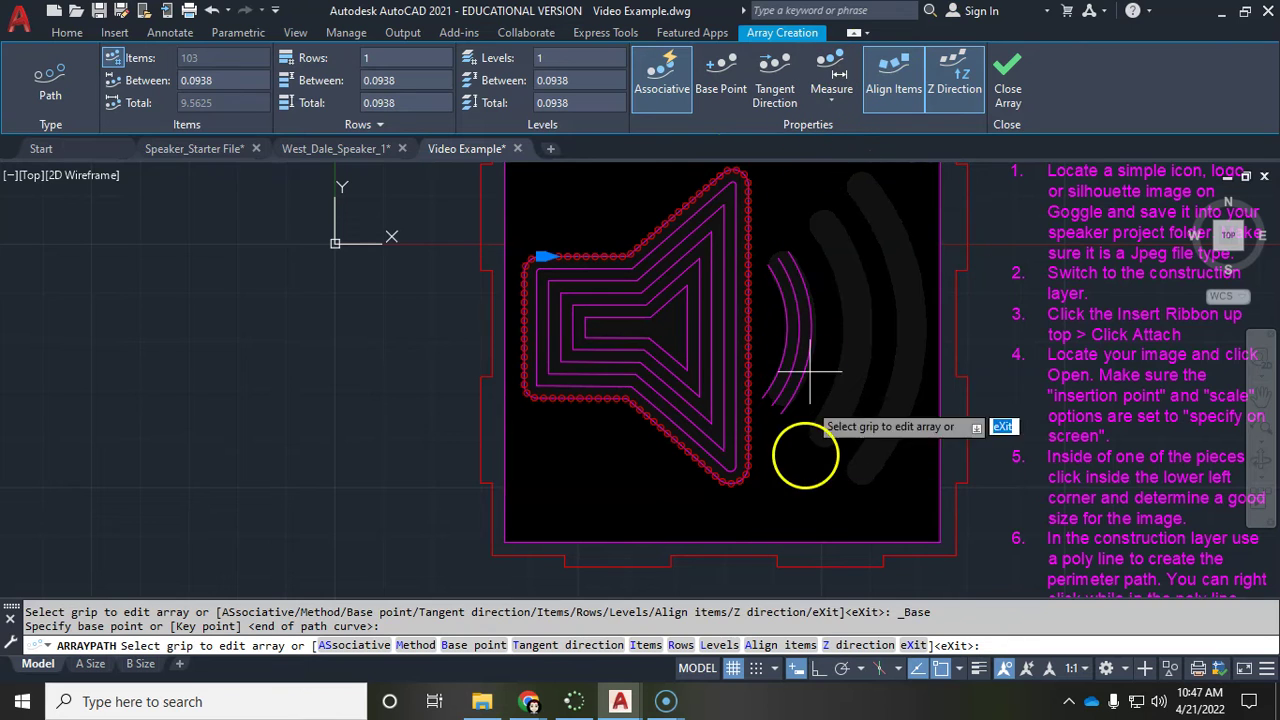
Step: Change the path array's spacing method to Divide
{"action": "left_click", "coordinate": [840, 98]}
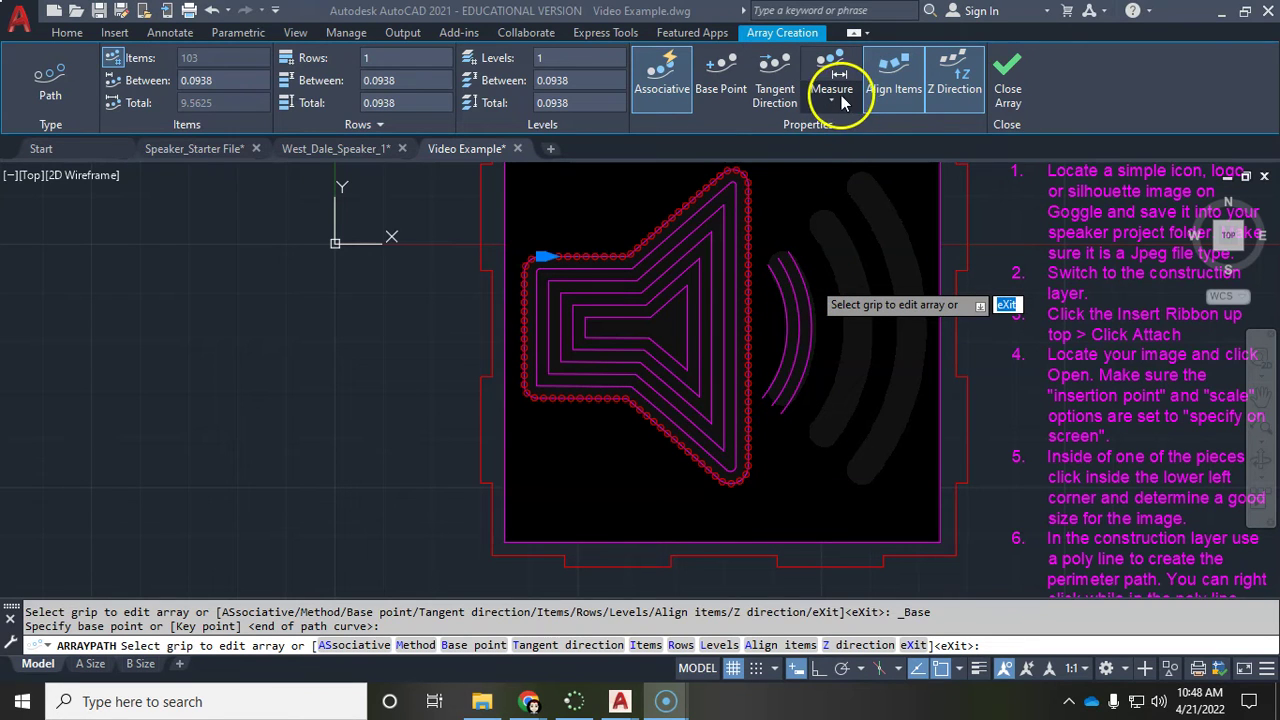
{"action": "left_click", "coordinate": [821, 100]}
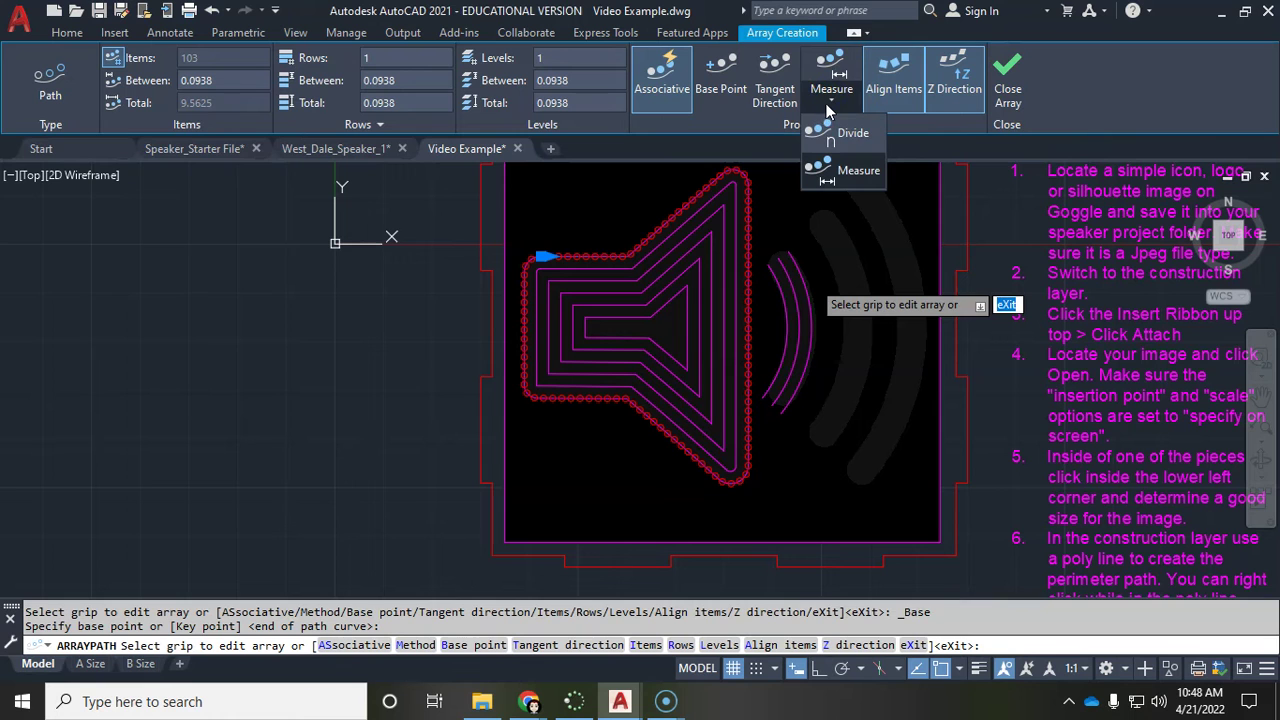
{"action": "left_click", "coordinate": [850, 135]}
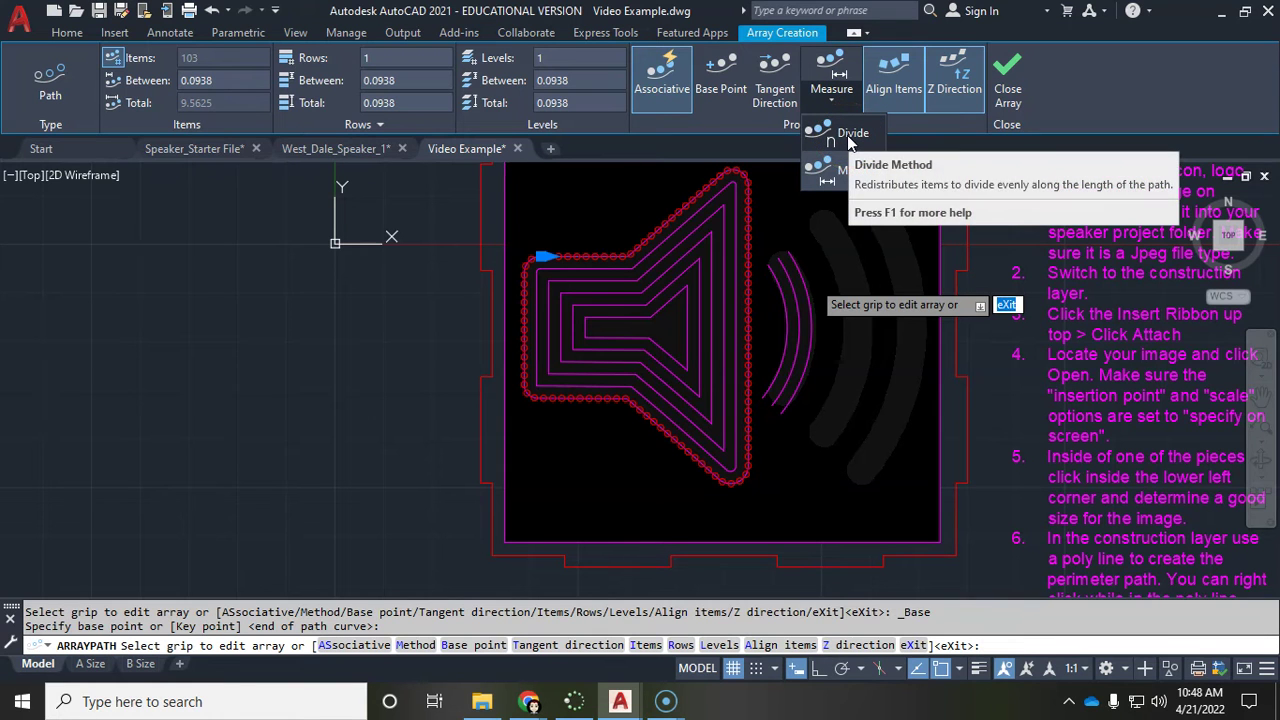
{"action": "left_click", "coordinate": [846, 138]}
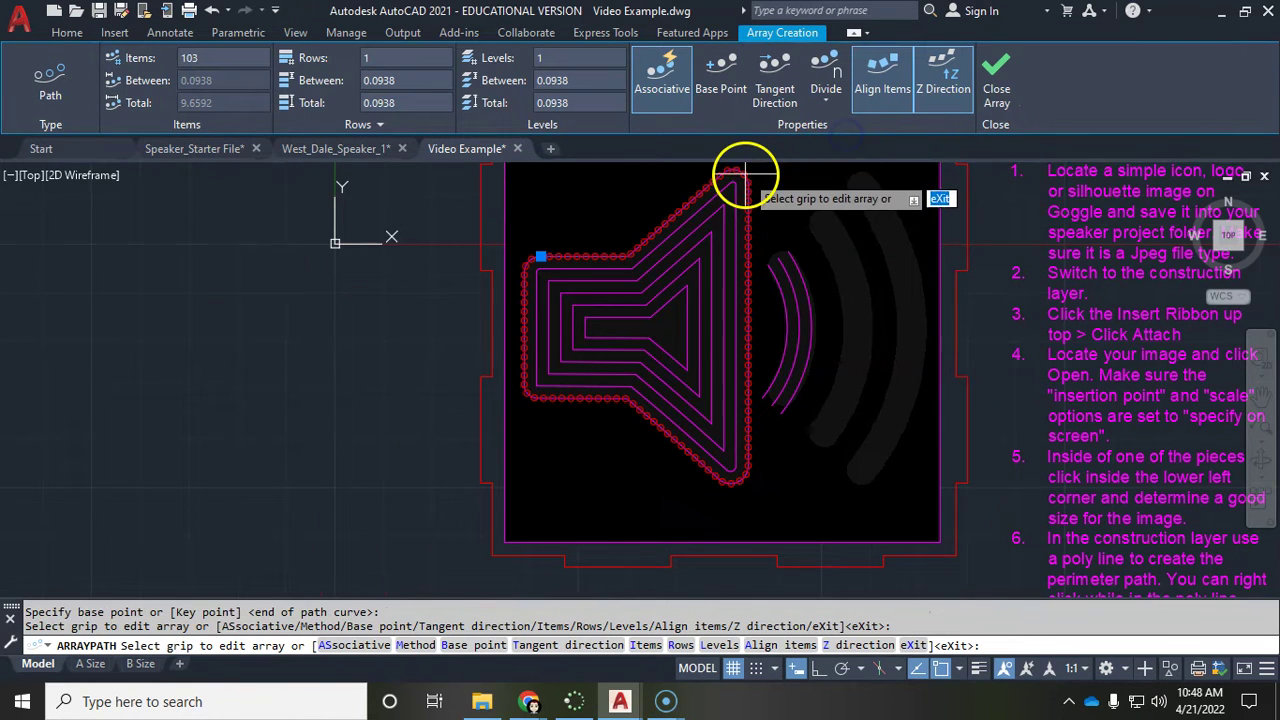
Step: Examine the circle spacing around the outline and read the path array instructions beside the example speaker
{"action": "scroll", "coordinate": [740, 178], "scroll_direction": "up", "scroll_amount": 5}
{"action": "middle_click_drag", "start_coordinate": [715, 181], "coordinate": [735, 232]}
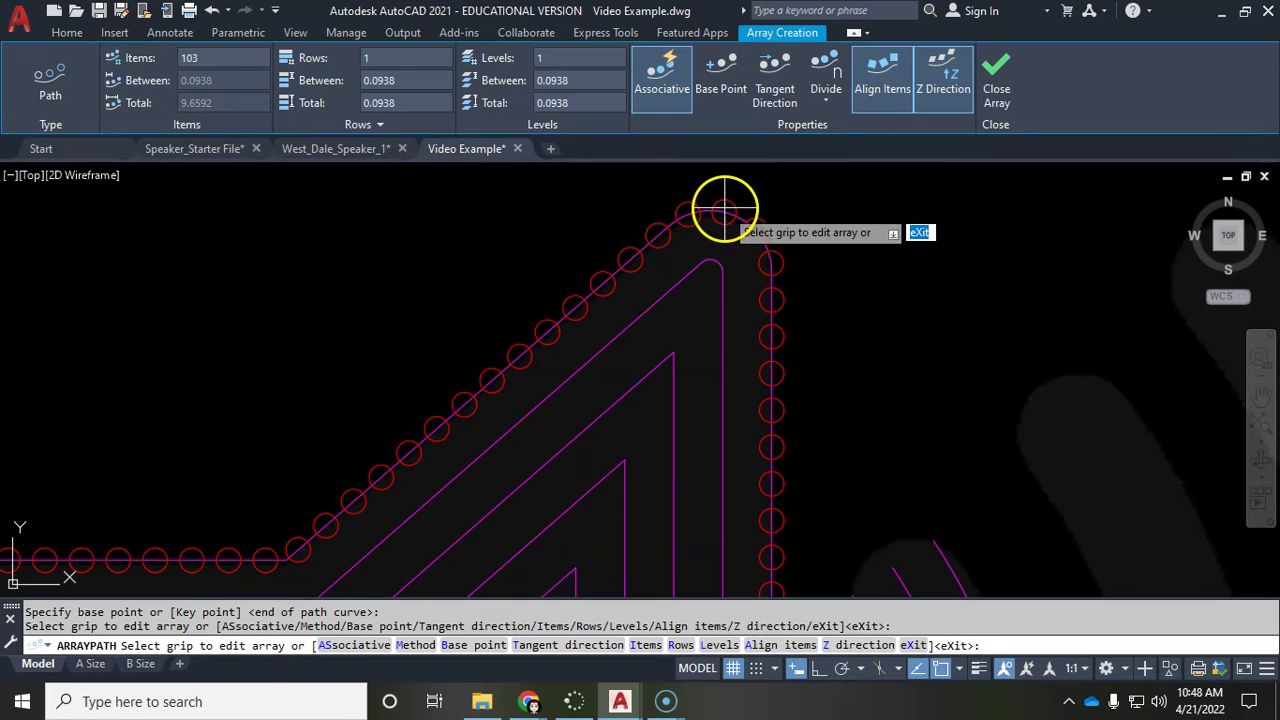
{"action": "middle_click_drag", "start_coordinate": [454, 396], "coordinate": [805, 205]}
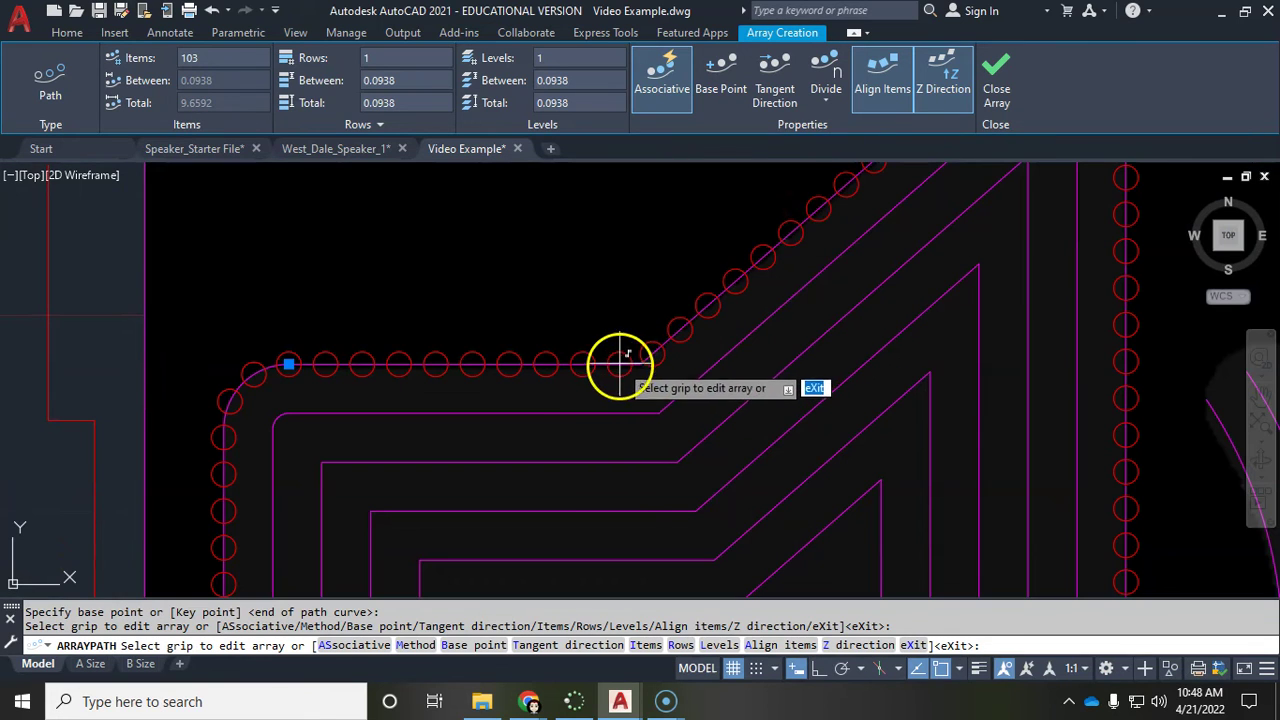
{"action": "scroll", "coordinate": [1006, 371], "scroll_direction": "down", "scroll_amount": 5}
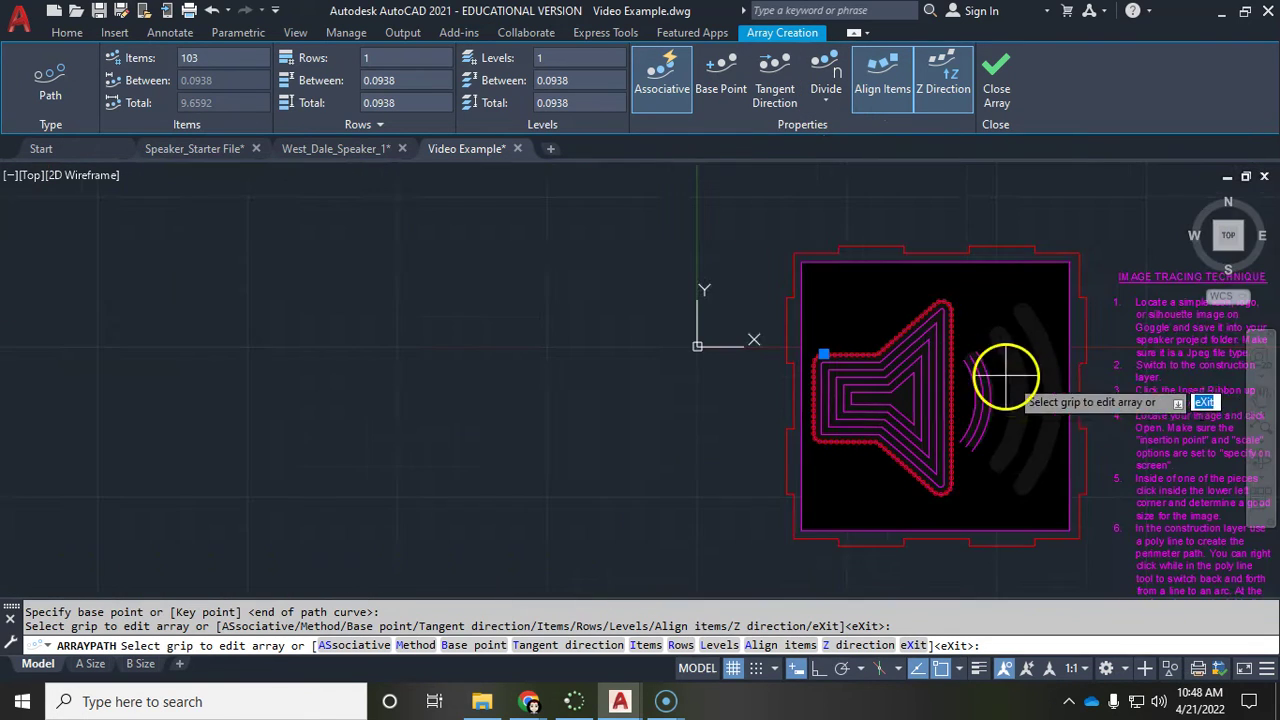
{"action": "scroll", "coordinate": [1006, 420], "scroll_direction": "up", "scroll_amount": 2}
{"action": "middle_click_drag", "start_coordinate": [1006, 420], "coordinate": [650, 300]}
{"action": "scroll", "coordinate": [857, 286], "scroll_direction": "up", "scroll_amount": 5}
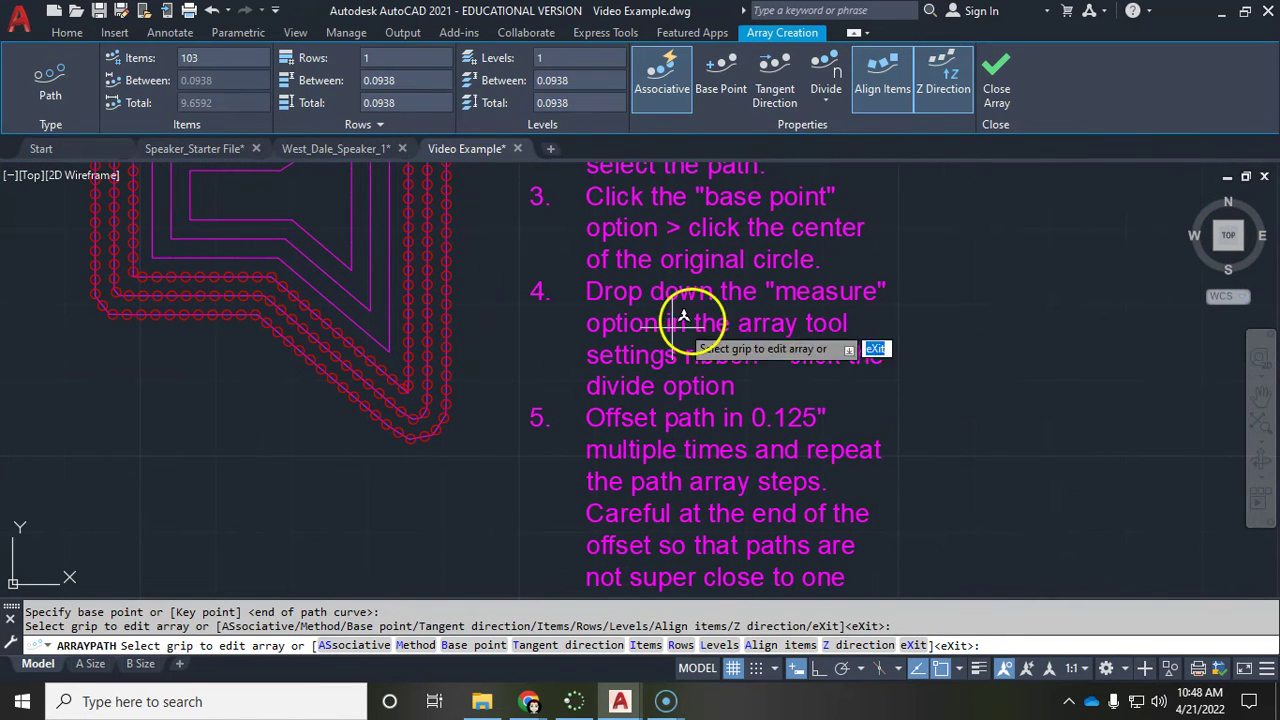
{"action": "scroll", "coordinate": [891, 331], "scroll_direction": "down", "scroll_amount": 2}
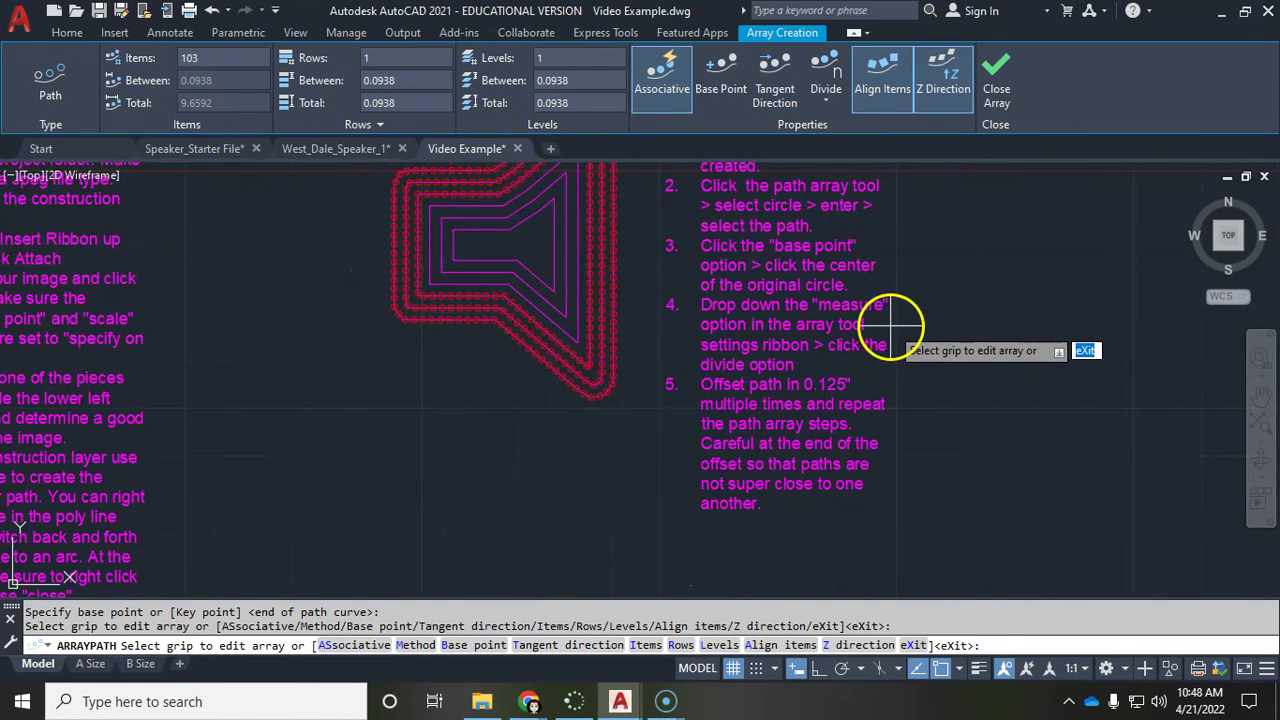
{"action": "scroll", "coordinate": [891, 331], "scroll_direction": "down", "scroll_amount": 4}
{"action": "scroll", "coordinate": [571, 286], "scroll_direction": "up", "scroll_amount": 8}
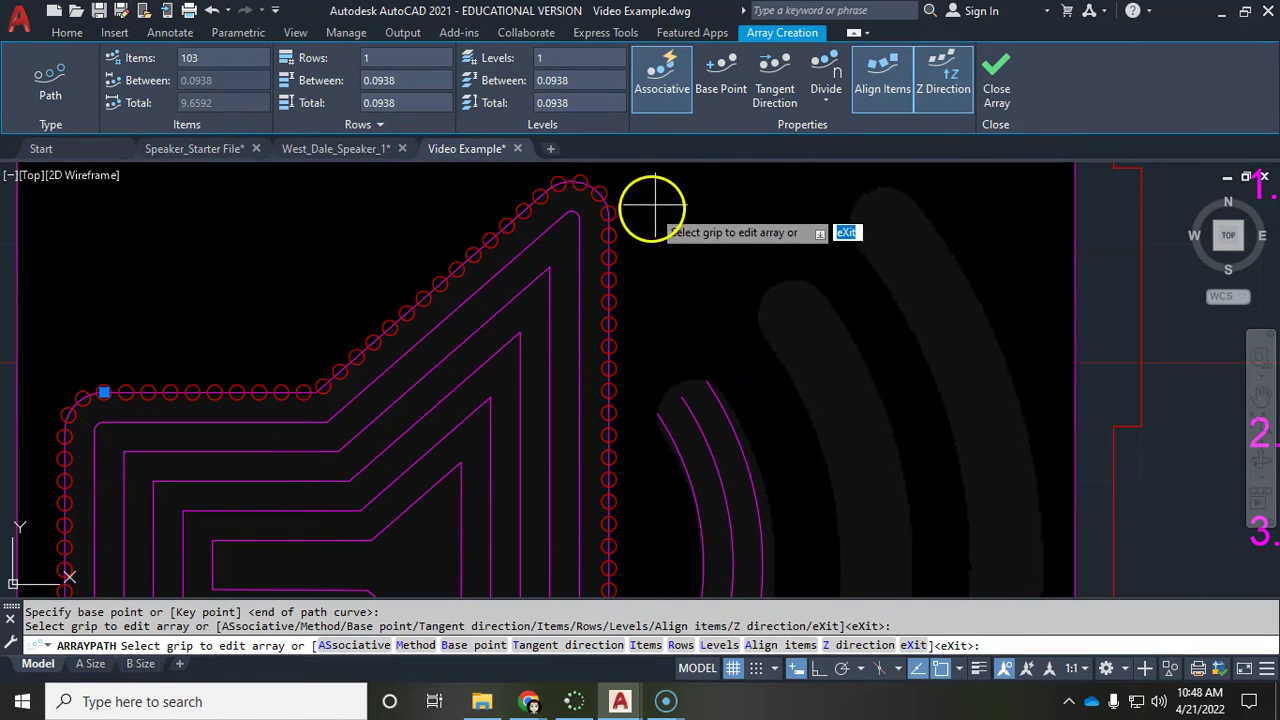
Step: Turn off item alignment, toggle the spacing method to Measure and back to Divide, and exit the array
{"action": "left_click", "coordinate": [874, 74]}
{"action": "left_click", "coordinate": [826, 100]}
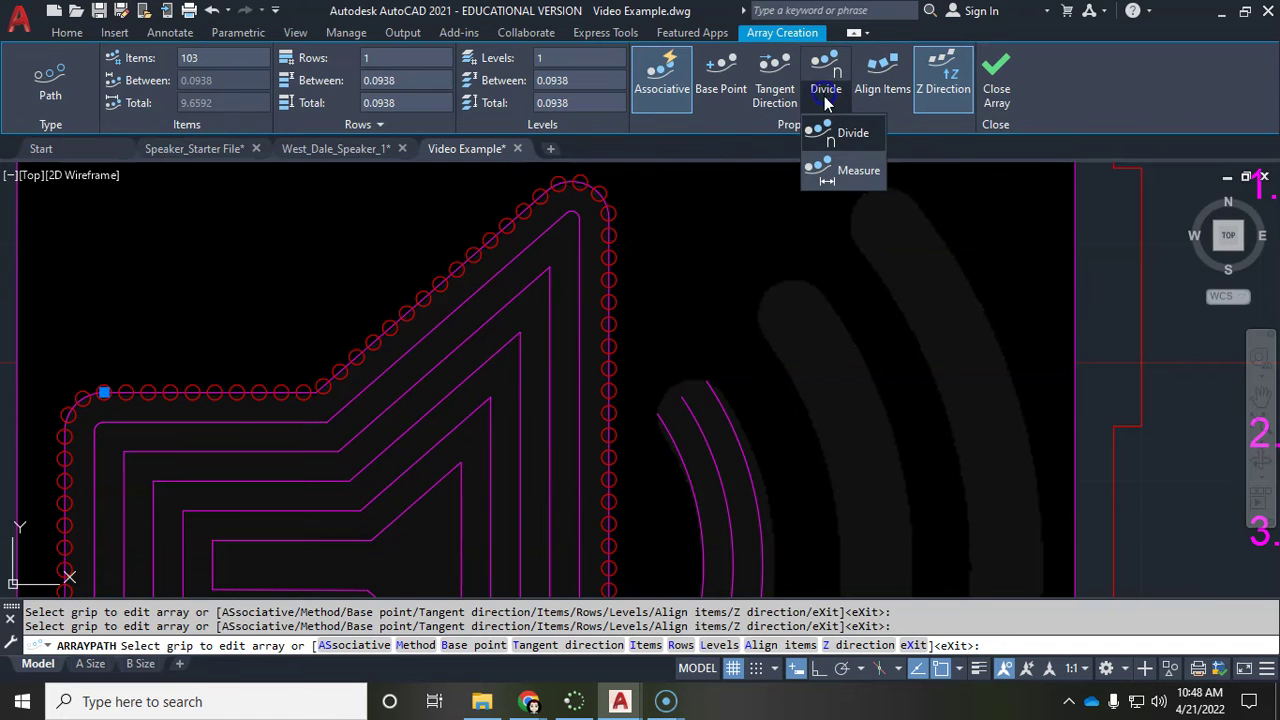
{"action": "left_click", "coordinate": [836, 182]}
{"action": "left_click", "coordinate": [847, 134]}
{"action": "key", "text": "Escape"}
{"action": "key", "text": "Escape"}
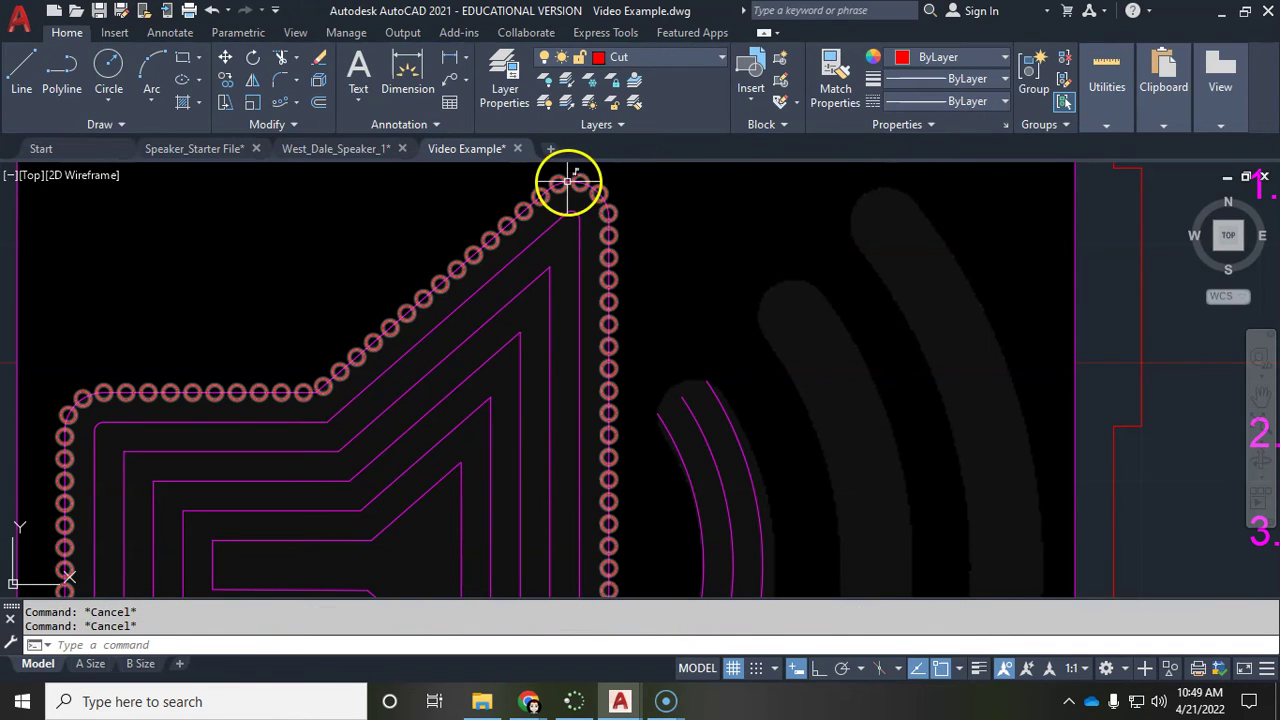
Step: Select the circle array to check its settings, and undo the path array, keeping the original circle
{"action": "scroll", "coordinate": [606, 340], "scroll_direction": "down", "scroll_amount": 3}
{"action": "scroll", "coordinate": [652, 483], "scroll_direction": "up", "scroll_amount": 2}
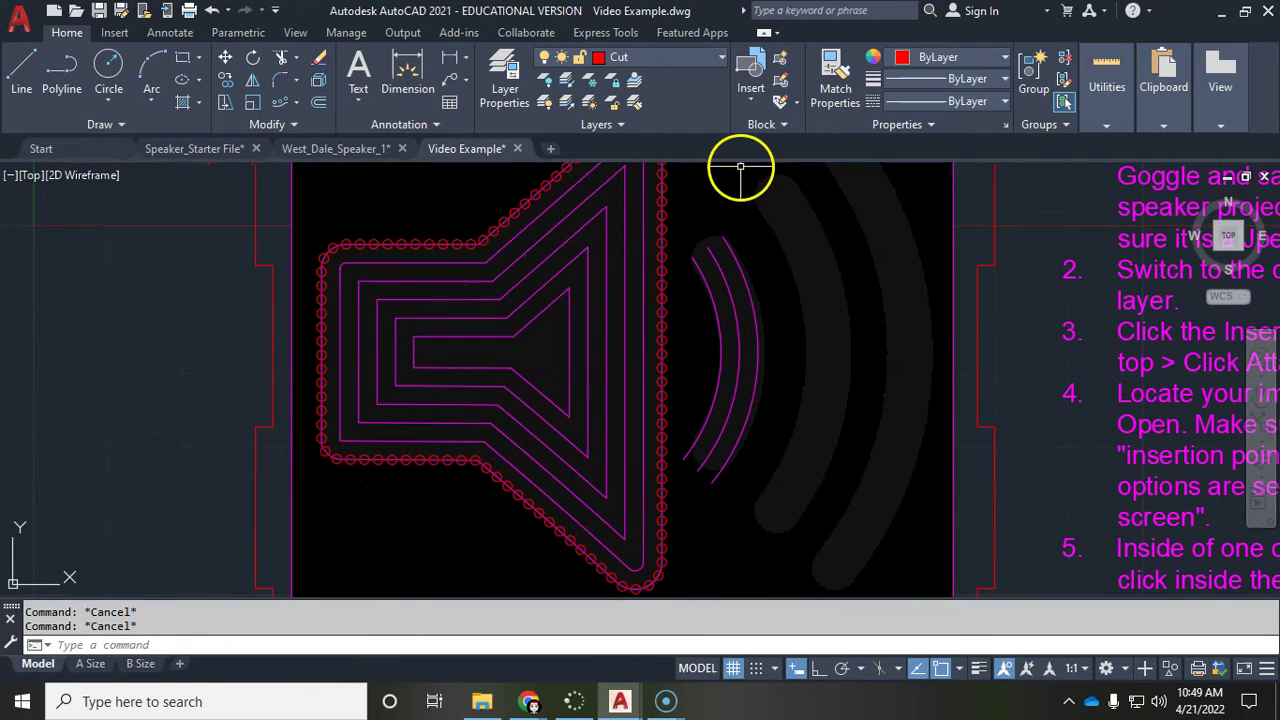
{"action": "left_click", "coordinate": [457, 244]}
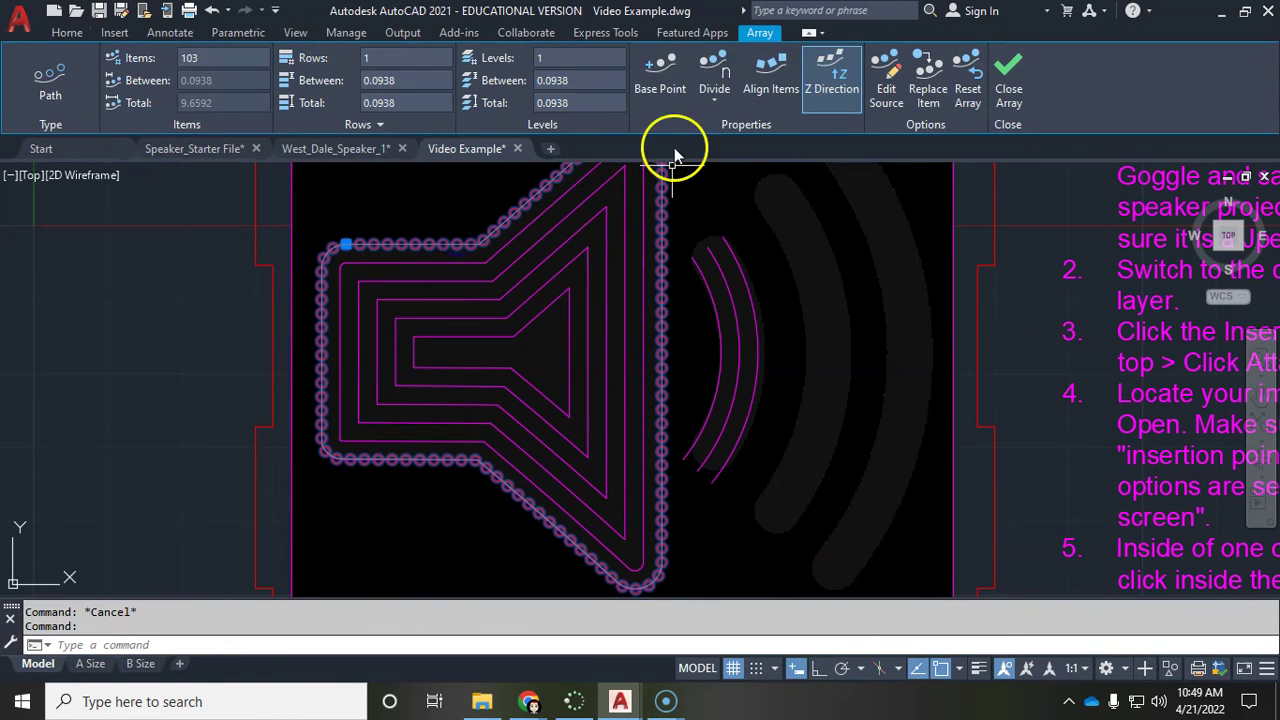
{"action": "scroll", "coordinate": [666, 187], "scroll_direction": "down", "scroll_amount": 4}
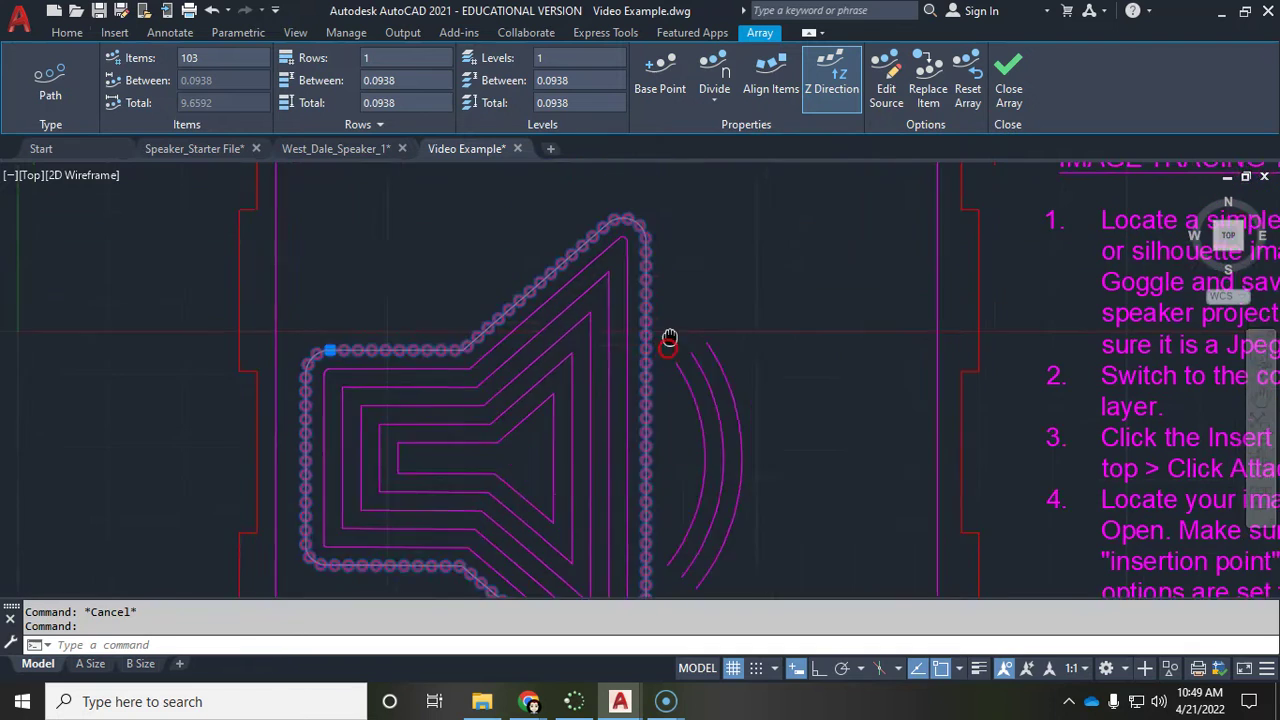
{"action": "scroll", "coordinate": [704, 233], "scroll_direction": "up", "scroll_amount": 5}
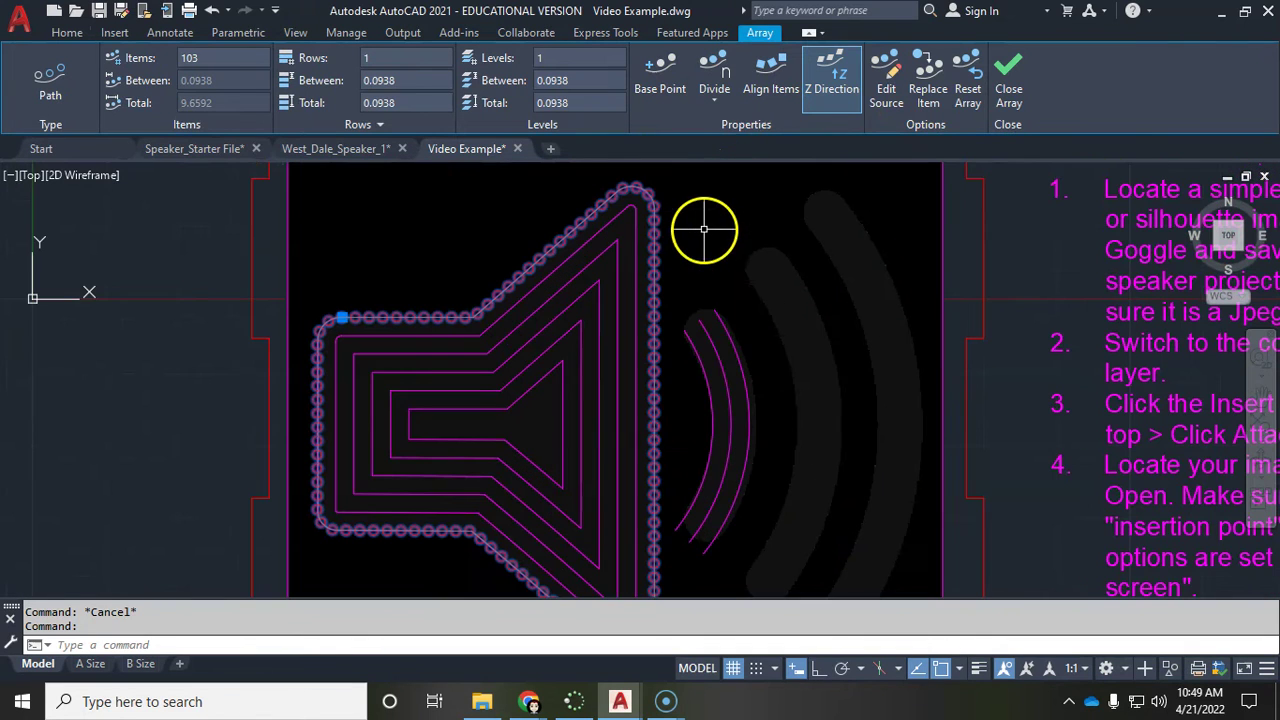
{"action": "key", "text": "ctrl+z"}
{"action": "key", "text": "ctrl+z"}
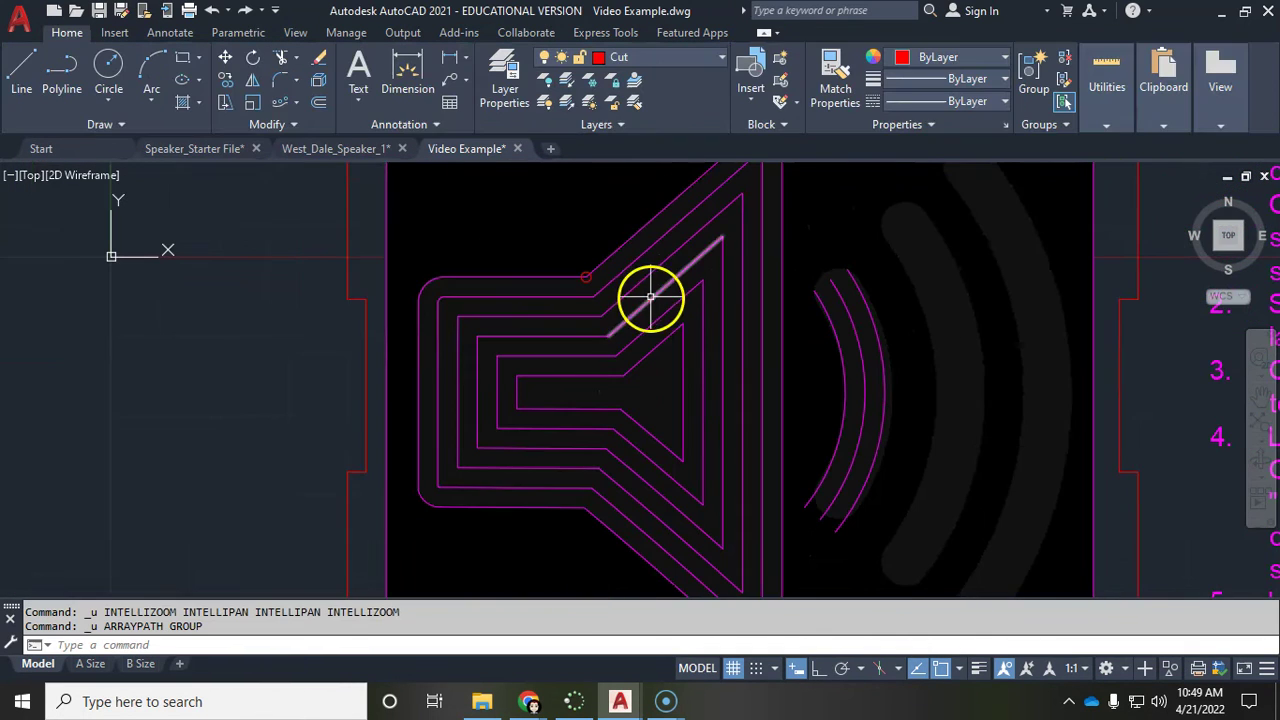
Step: Create a path array of the small circle along the outer speaker outline, using the circle's centre as the base point
{"action": "left_click", "coordinate": [281, 103]}
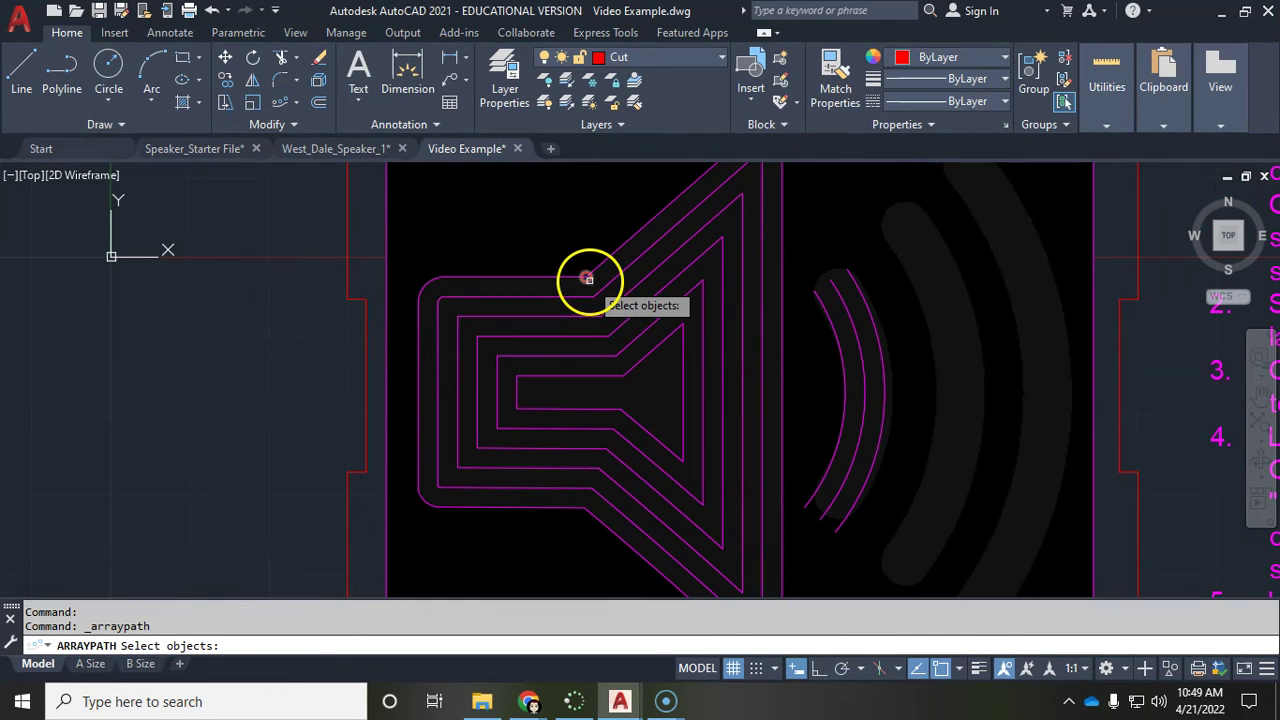
{"action": "key", "text": "Return"}
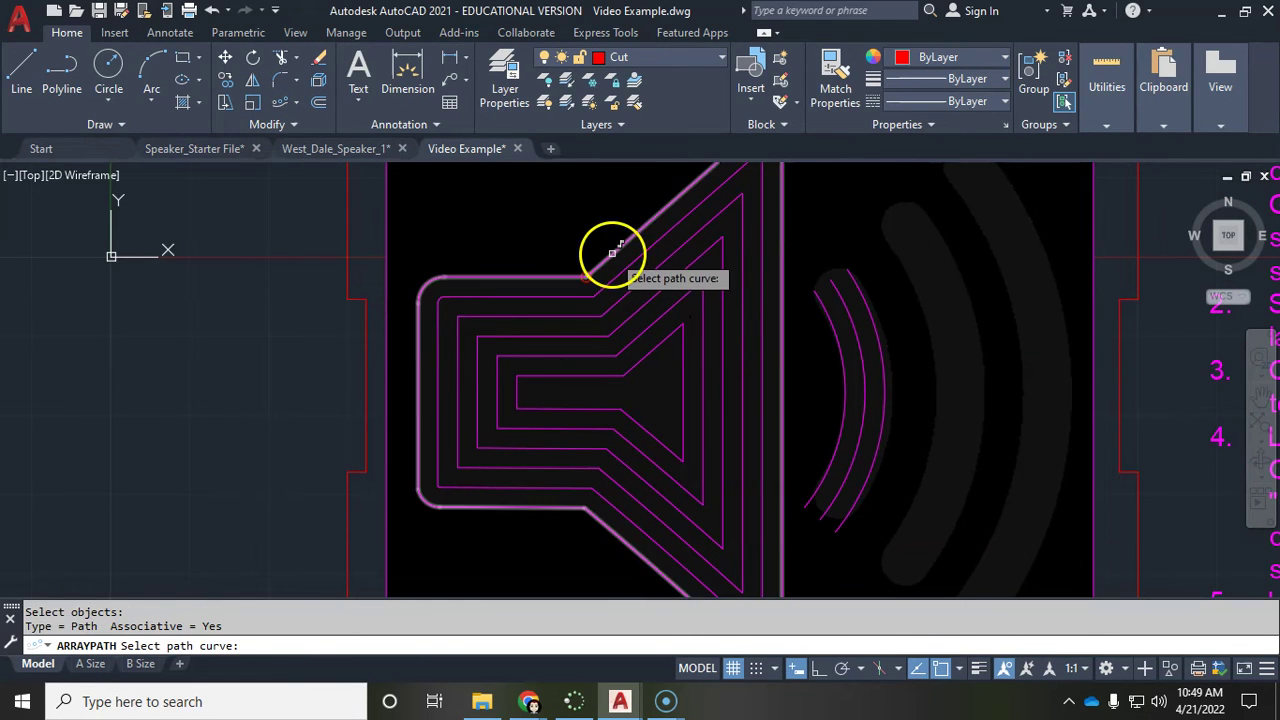
{"action": "left_click", "coordinate": [614, 257]}
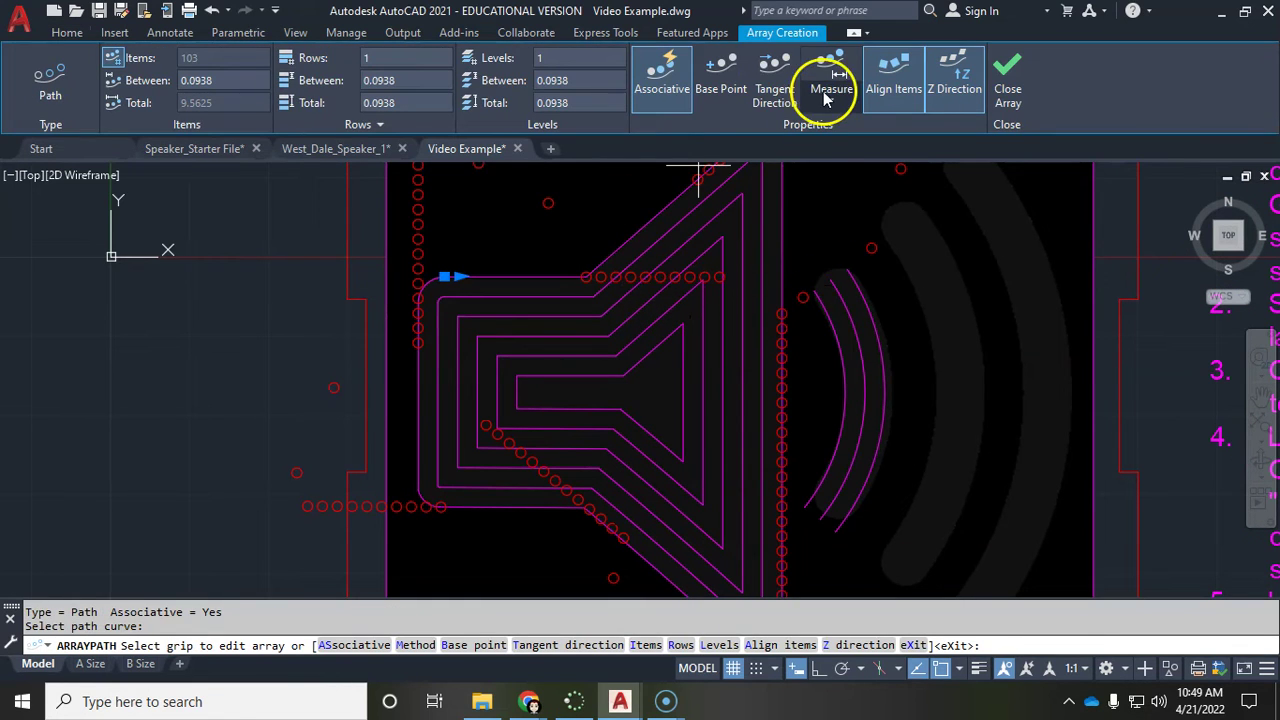
{"action": "left_click", "coordinate": [722, 72]}
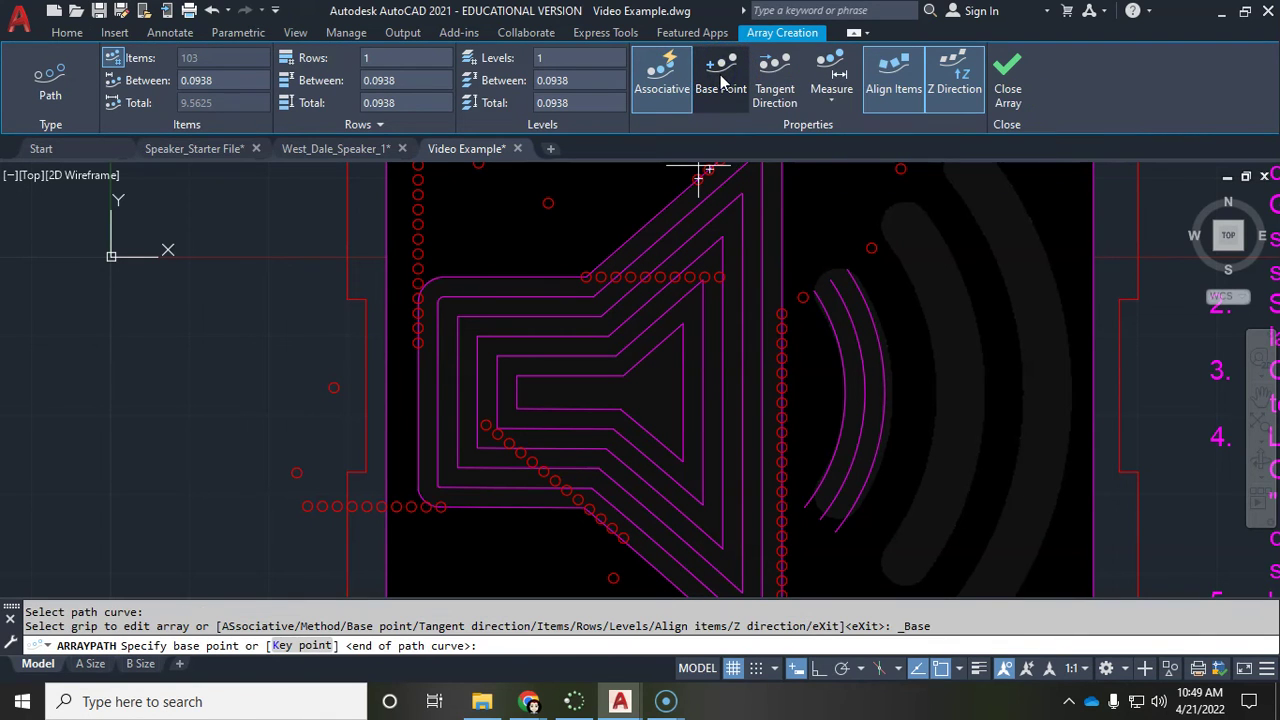
{"action": "scroll", "coordinate": [586, 284], "scroll_direction": "up", "scroll_amount": 3}
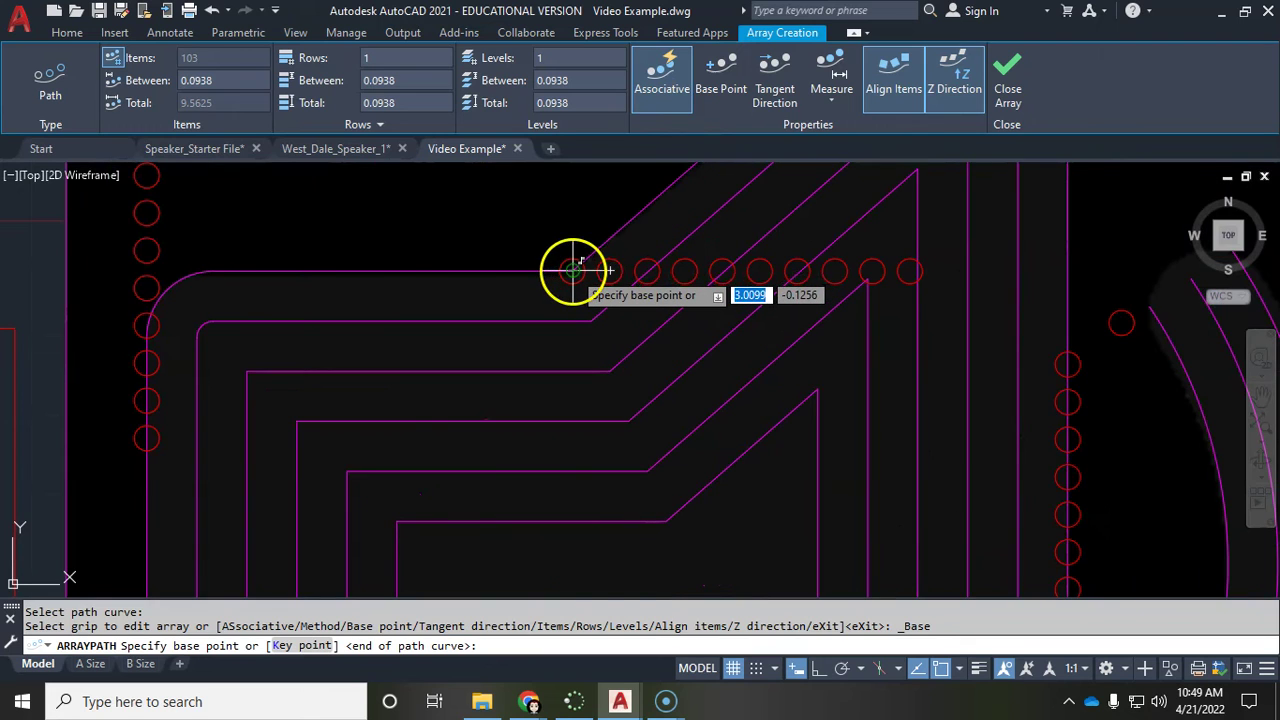
{"action": "left_click", "coordinate": [575, 268]}
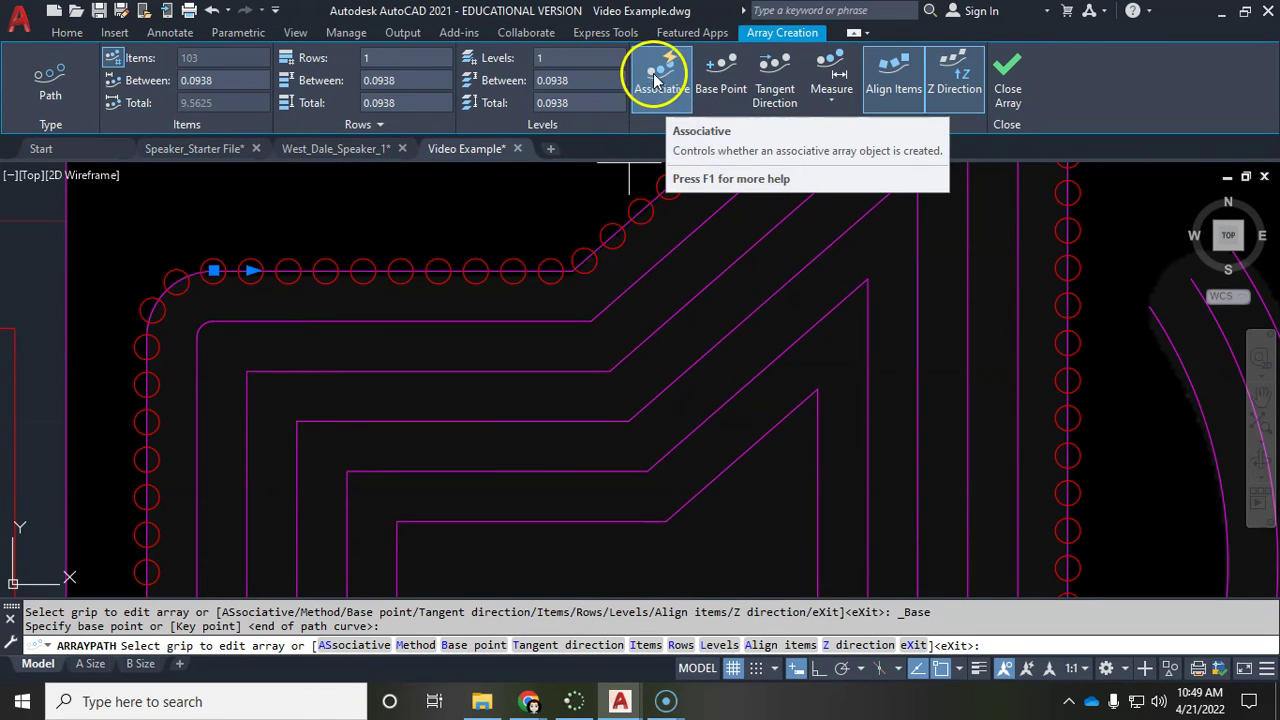
Step: Set the new outline array's spacing method to Divide
{"action": "scroll", "coordinate": [663, 306], "scroll_direction": "down", "scroll_amount": 6}
{"action": "scroll", "coordinate": [740, 303], "scroll_direction": "up", "scroll_amount": 3}
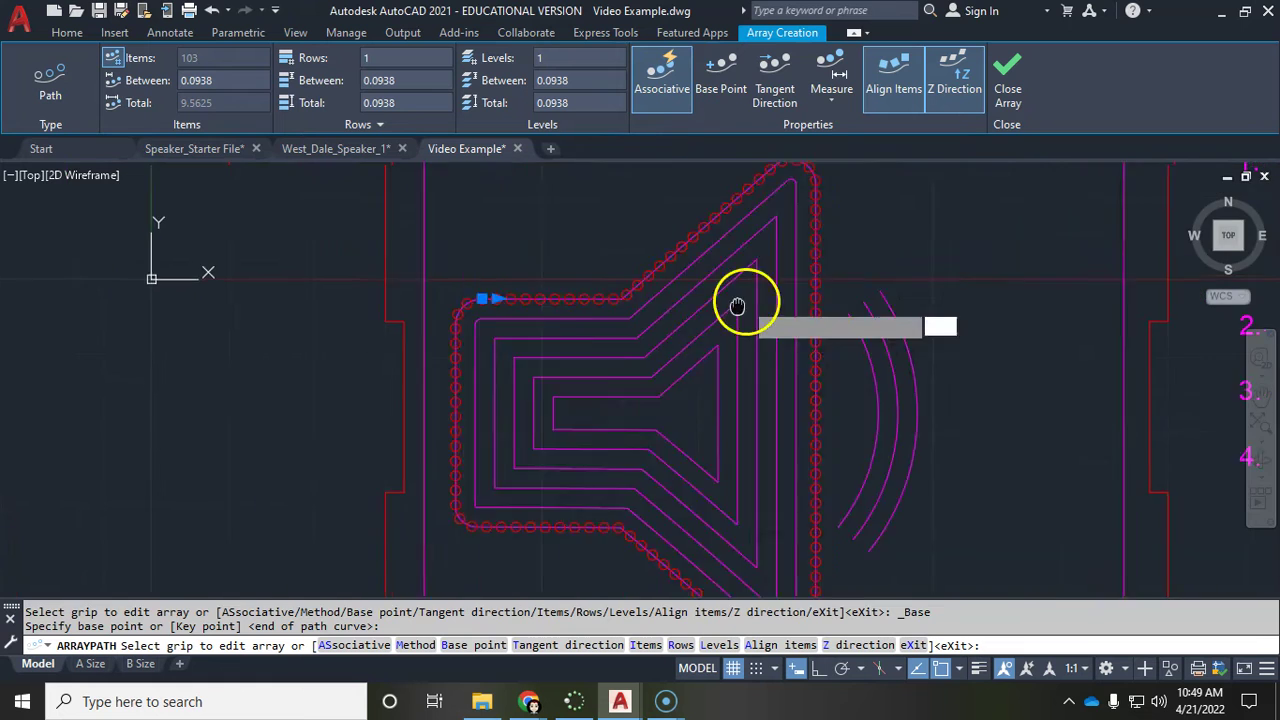
{"action": "scroll", "coordinate": [641, 355], "scroll_direction": "up", "scroll_amount": 2}
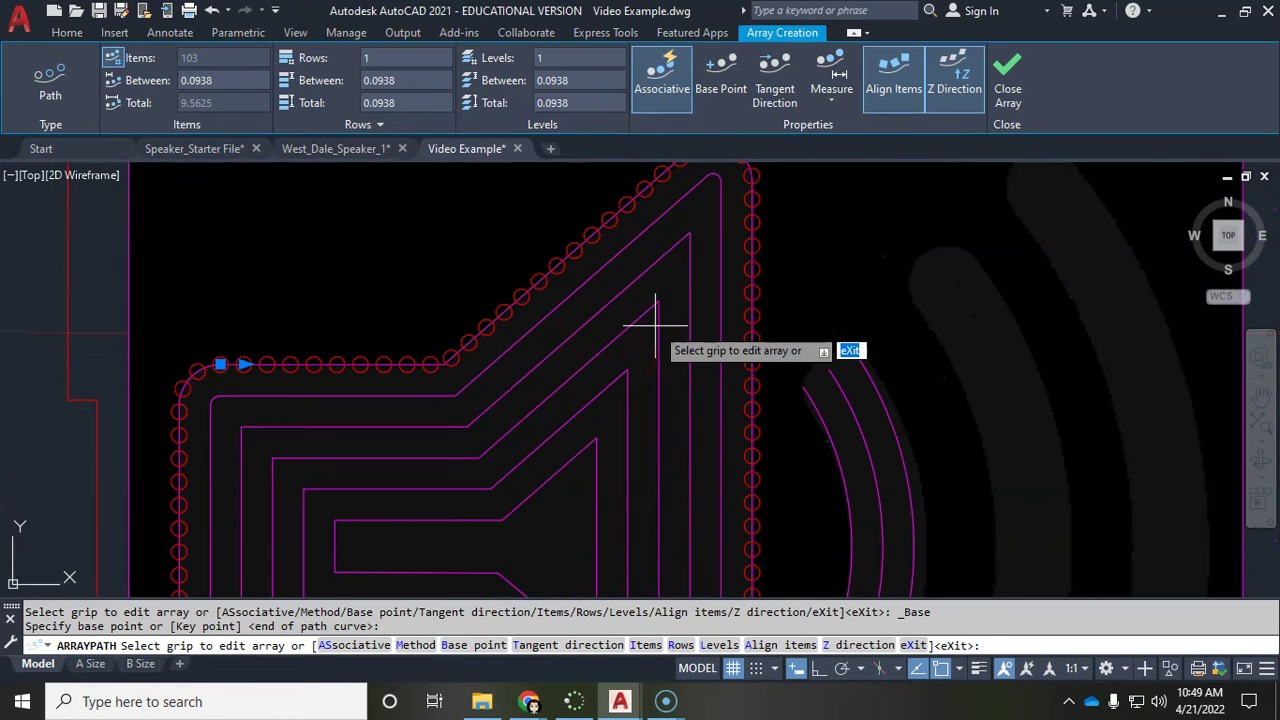
{"action": "left_click", "coordinate": [840, 99]}
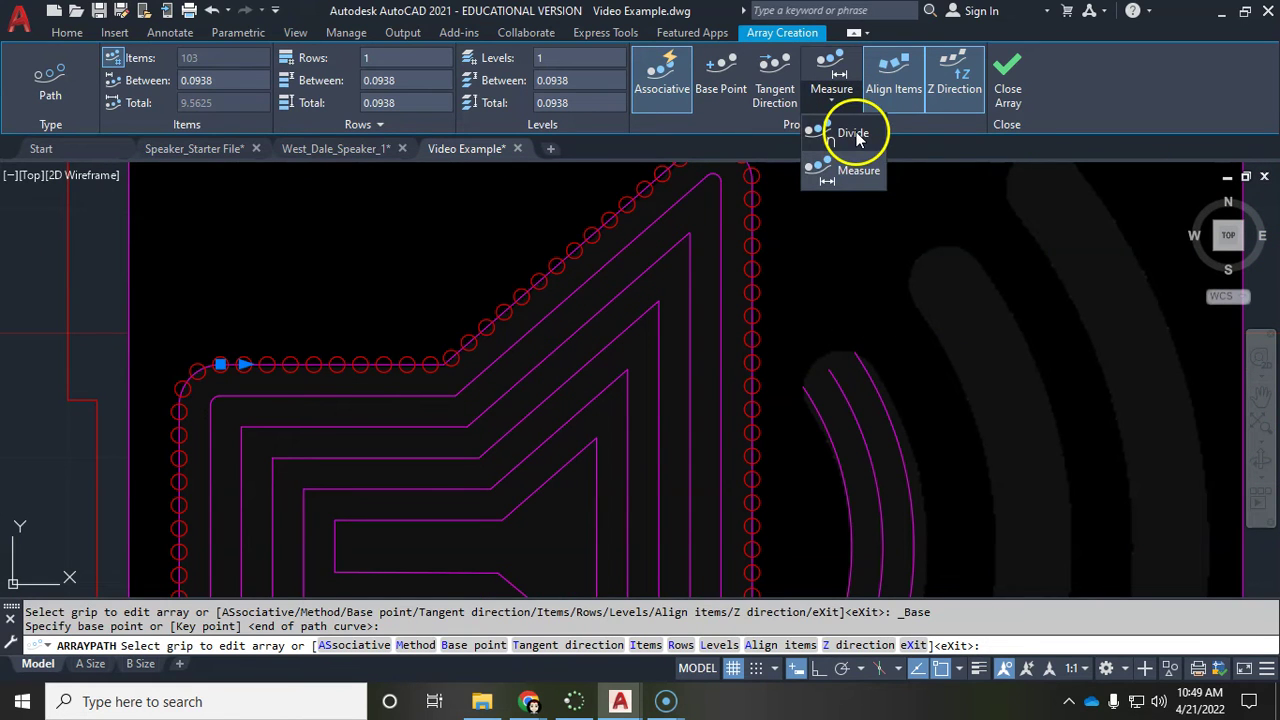
{"action": "left_click", "coordinate": [854, 142]}
{"action": "left_click", "coordinate": [834, 104]}
{"action": "left_click", "coordinate": [853, 138]}
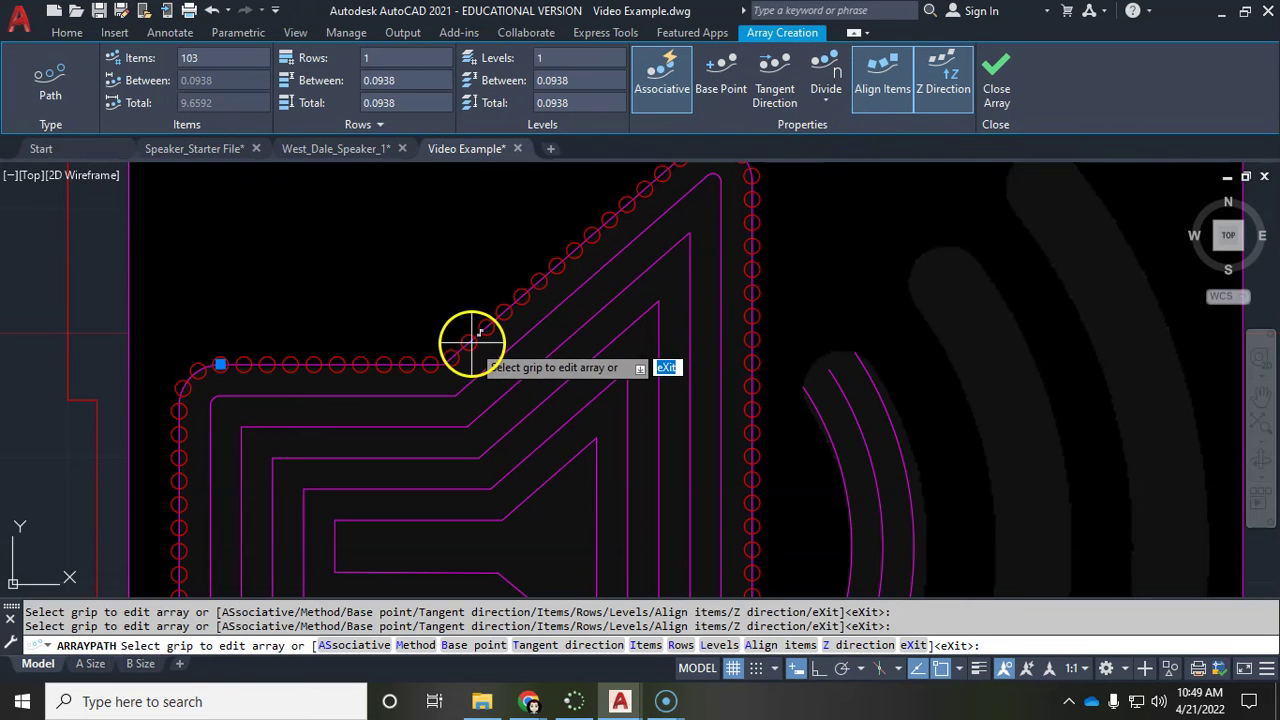
Step: Check the circles all around the speaker outline and close the path array
{"action": "left_click", "coordinate": [221, 364]}
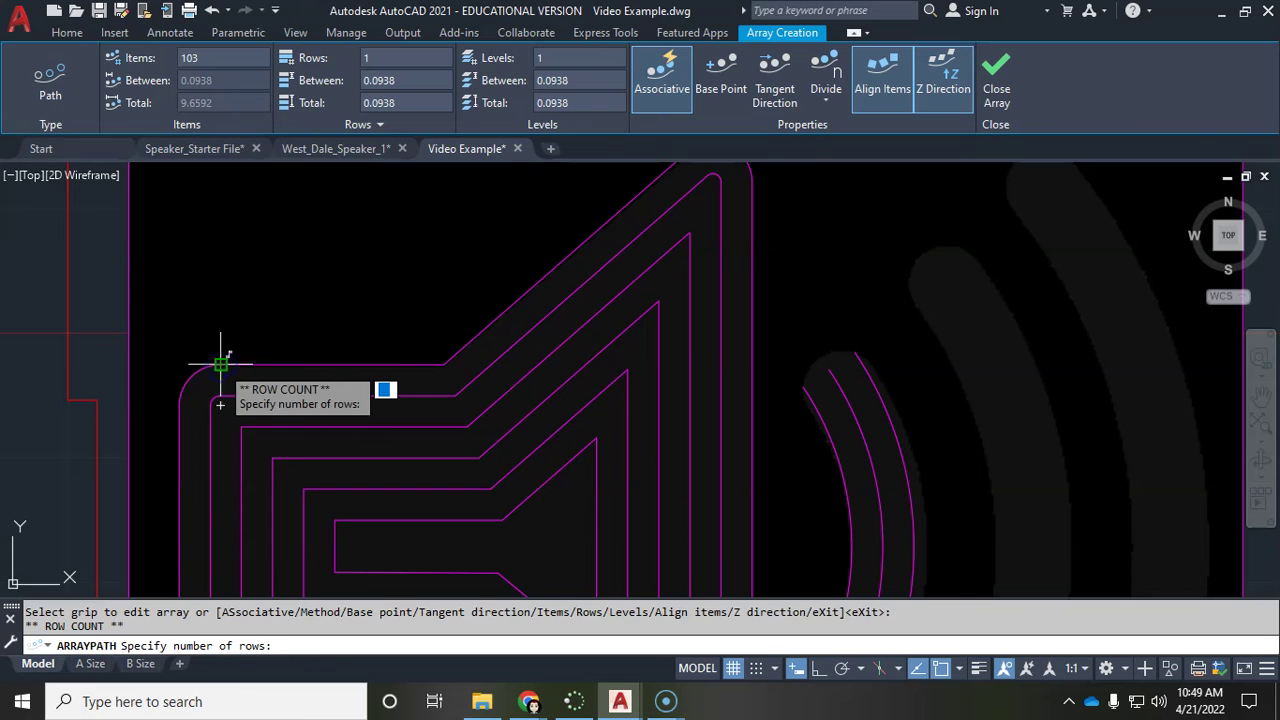
{"action": "left_click", "coordinate": [223, 363]}
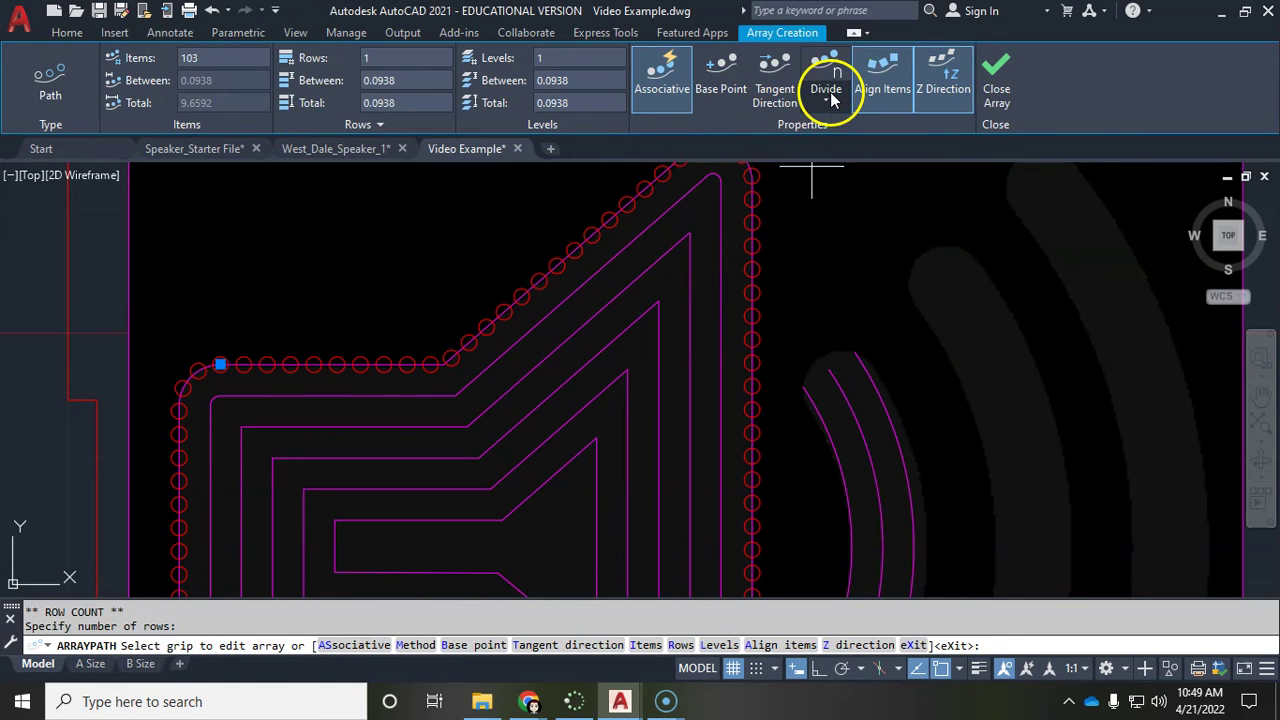
{"action": "scroll", "coordinate": [665, 288], "scroll_direction": "down", "scroll_amount": 2}
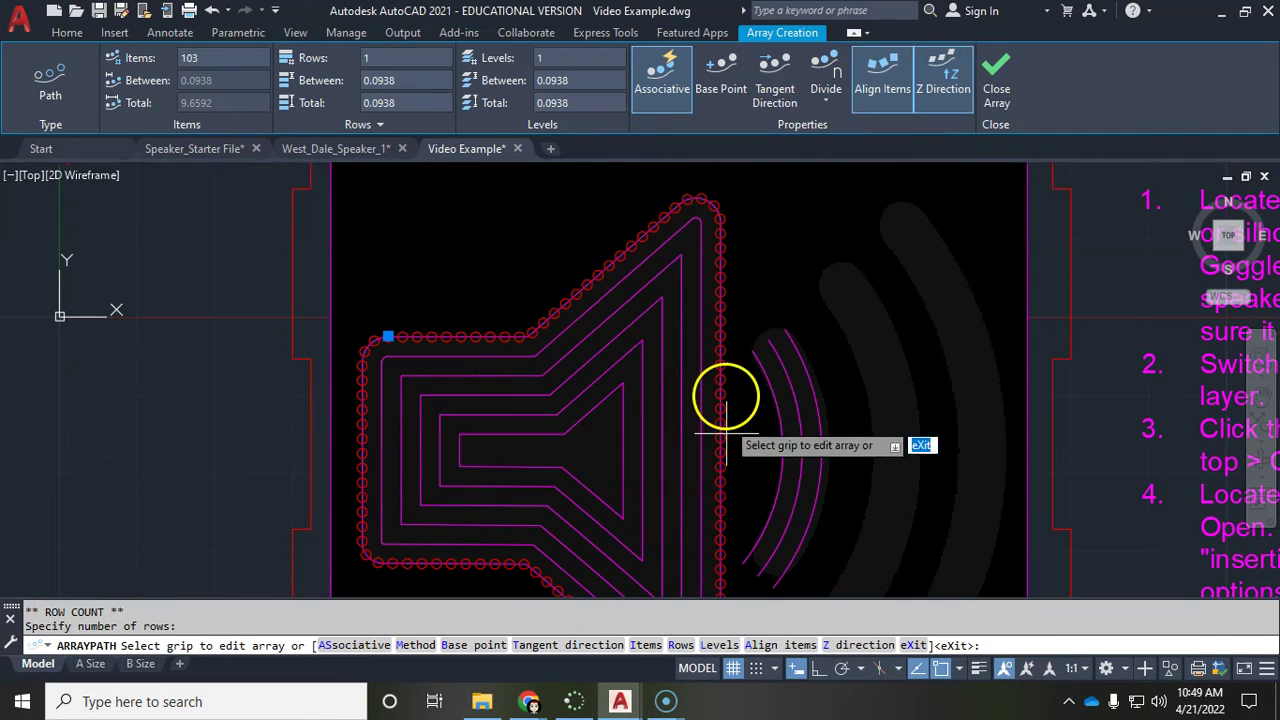
{"action": "middle_click_drag", "start_coordinate": [731, 444], "coordinate": [791, 249]}
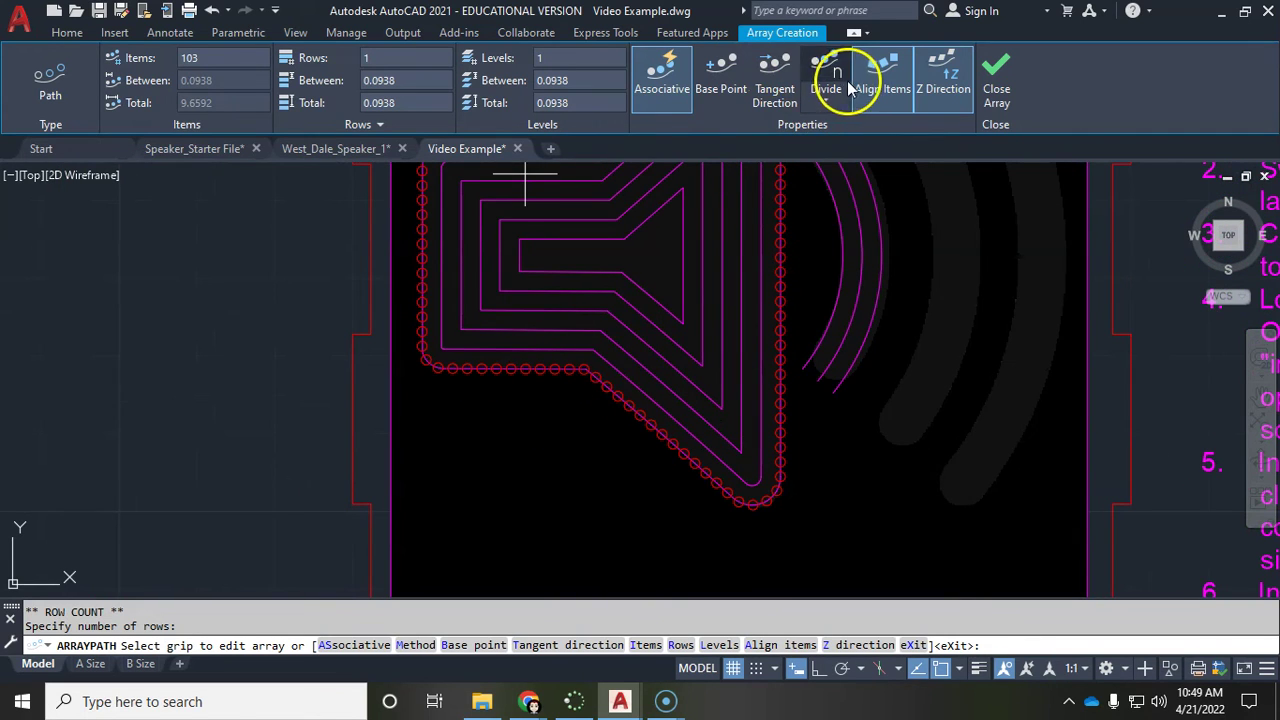
{"action": "middle_click_drag", "start_coordinate": [517, 276], "coordinate": [464, 414]}
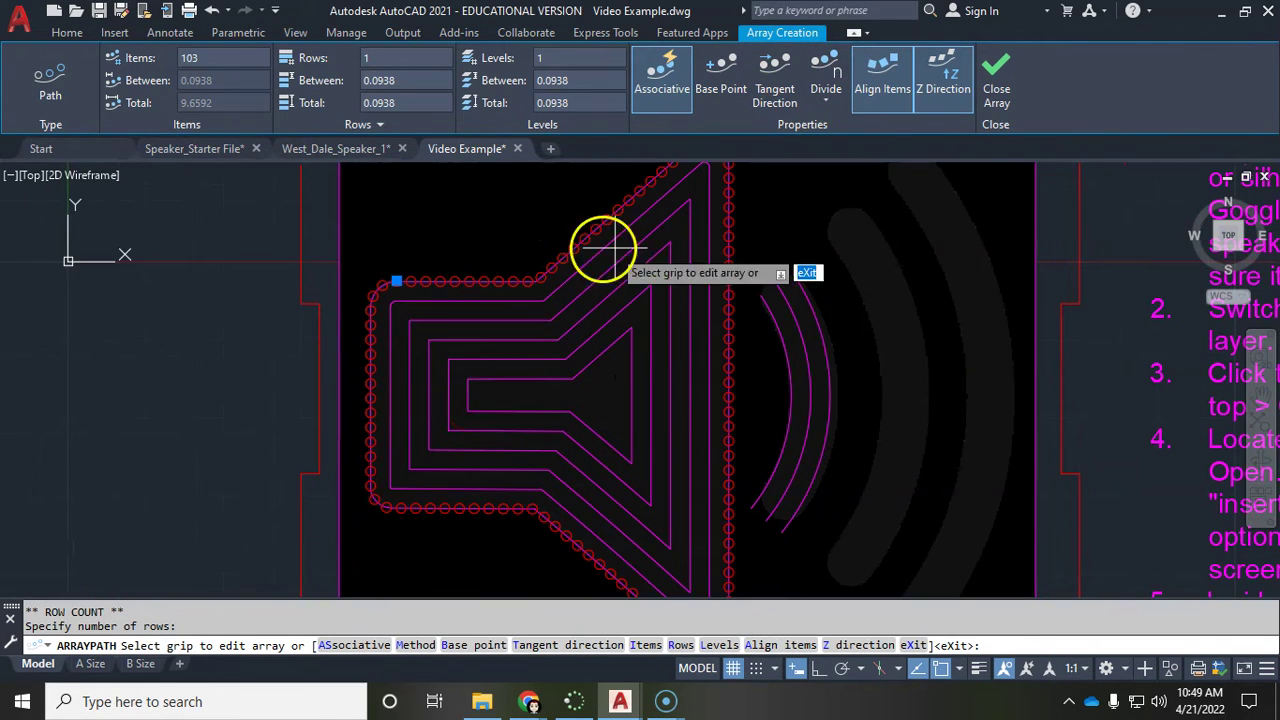
{"action": "middle_click_drag", "start_coordinate": [679, 280], "coordinate": [607, 375]}
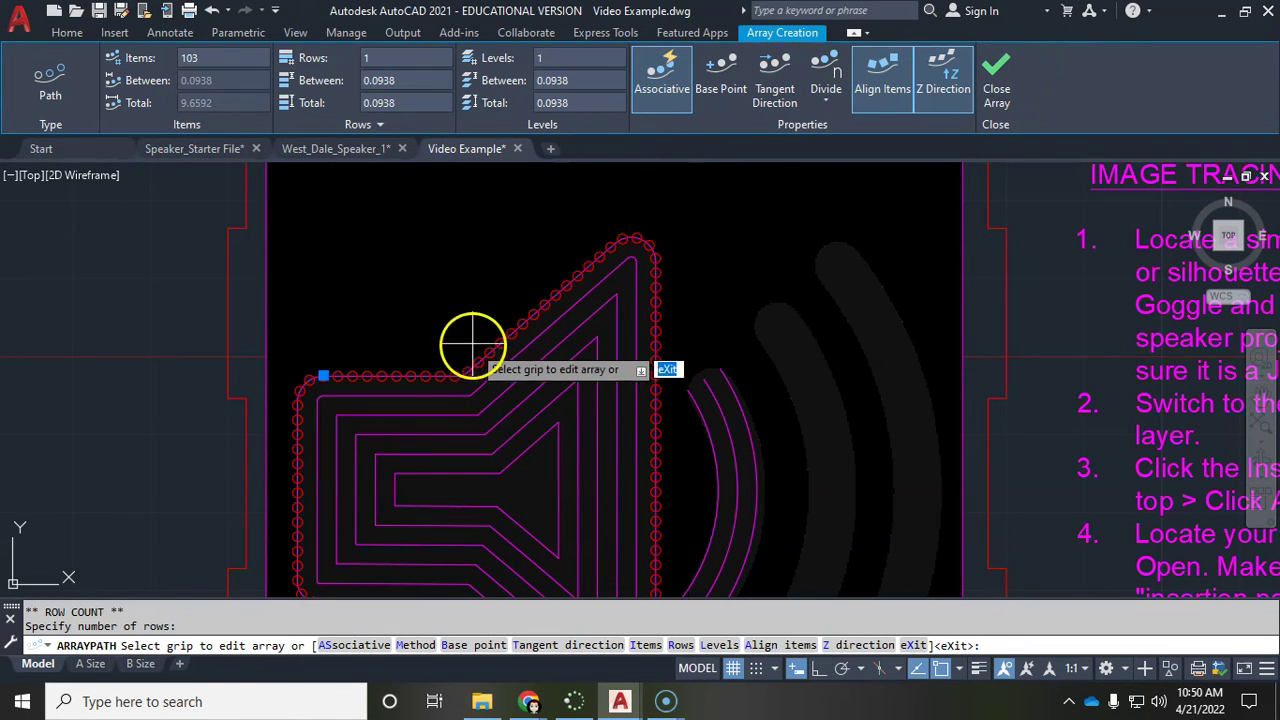
{"action": "middle_click_drag", "start_coordinate": [530, 352], "coordinate": [611, 187]}
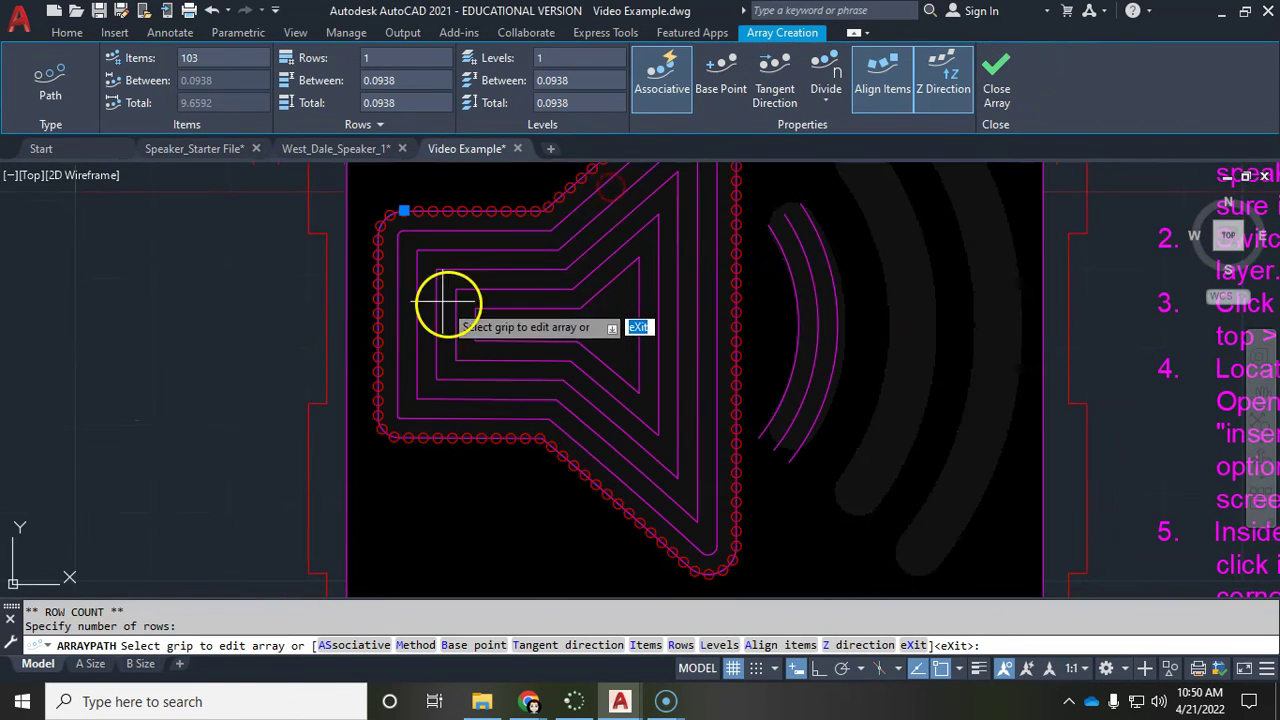
{"action": "left_click", "coordinate": [1002, 86]}
Step: Stretch the upper endpoint of the innermost sound wave's middle arc slightly outward, and clear the selection
{"action": "middle_click_drag", "start_coordinate": [609, 317], "coordinate": [574, 415]}
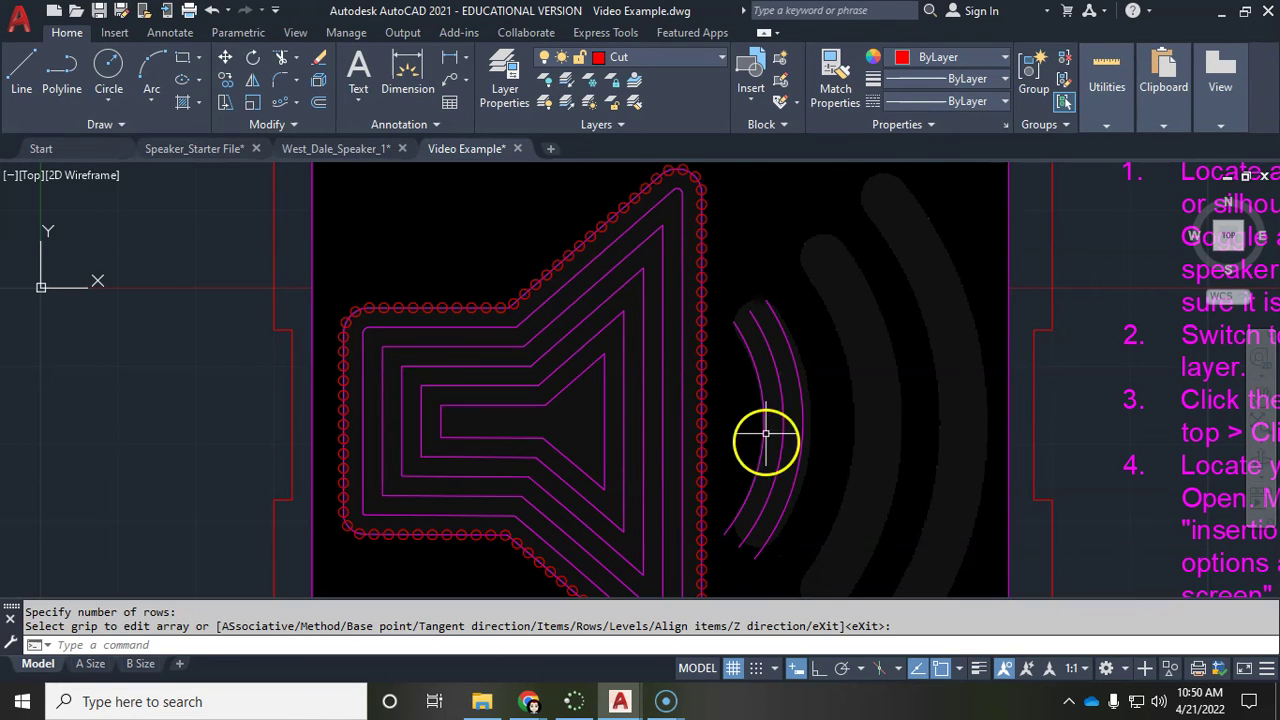
{"action": "key", "text": "Escape"}
{"action": "left_click", "coordinate": [766, 340]}
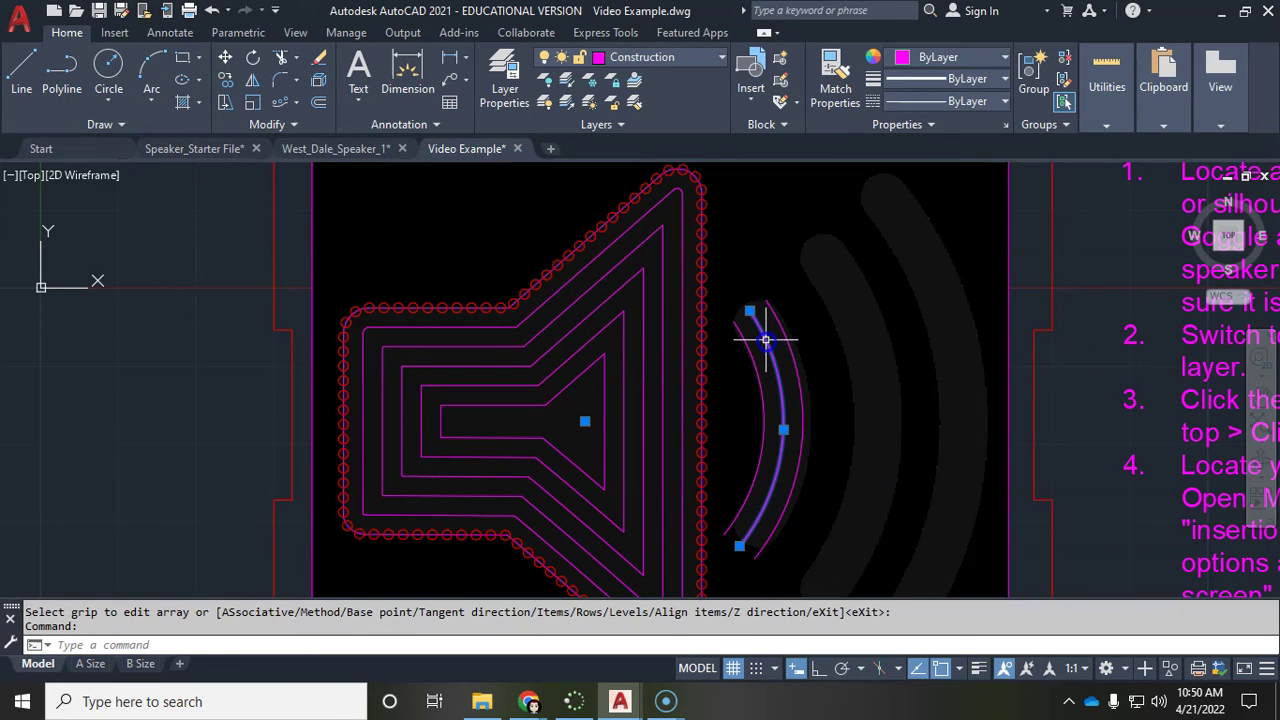
{"action": "left_click", "coordinate": [749, 311]}
{"action": "scroll", "coordinate": [745, 296], "scroll_direction": "up", "scroll_amount": 4}
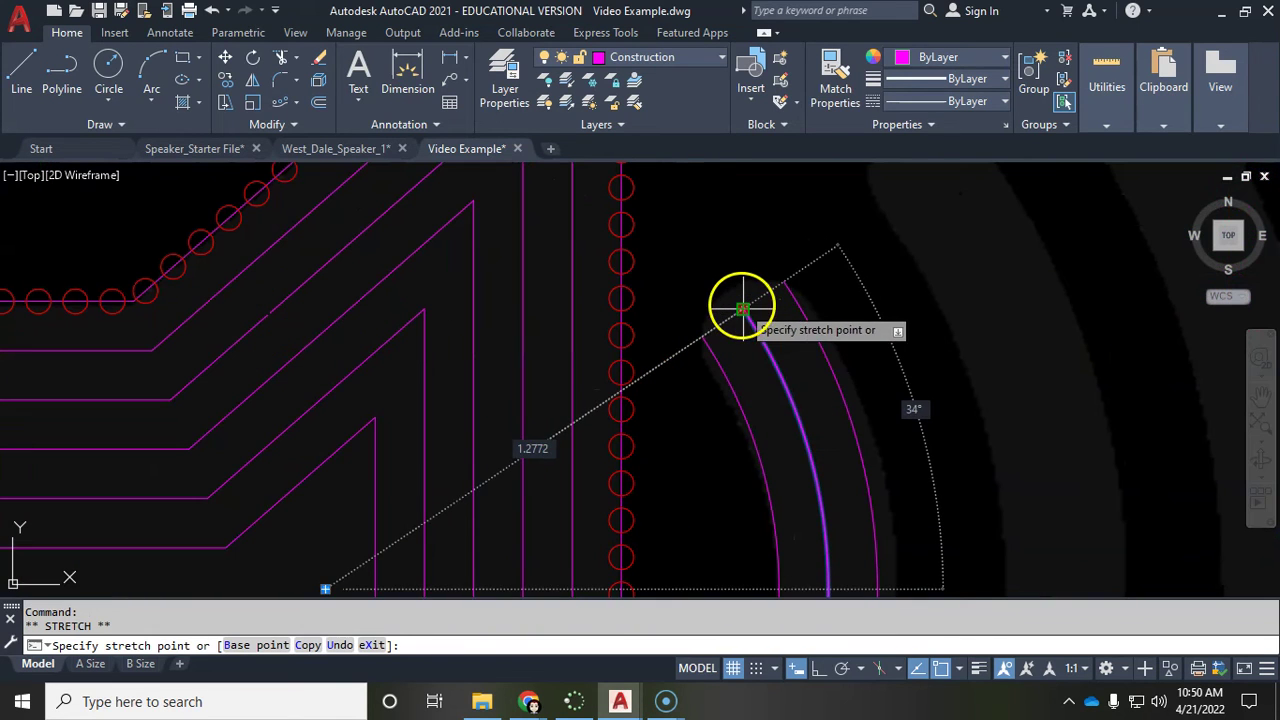
{"action": "left_click", "coordinate": [728, 297]}
{"action": "scroll", "coordinate": [777, 354], "scroll_direction": "down", "scroll_amount": 5}
{"action": "scroll", "coordinate": [849, 382], "scroll_direction": "up", "scroll_amount": 3}
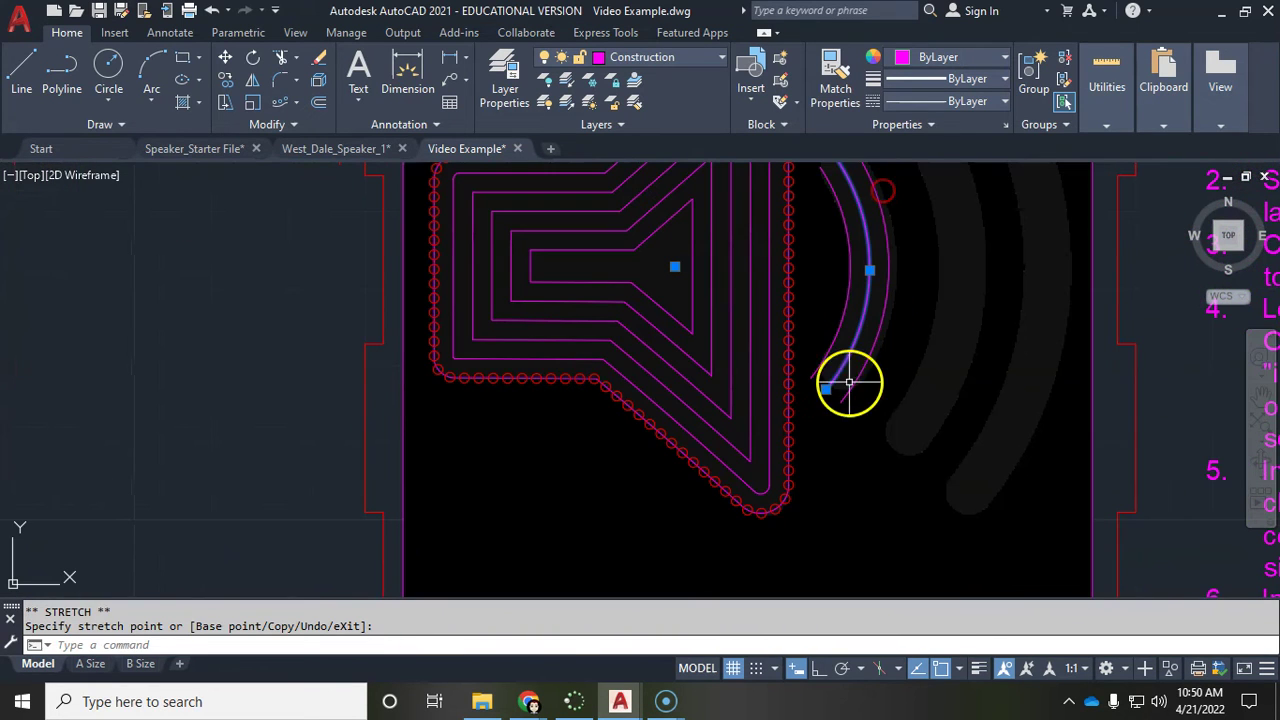
{"action": "scroll", "coordinate": [880, 340], "scroll_direction": "down", "scroll_amount": 4}
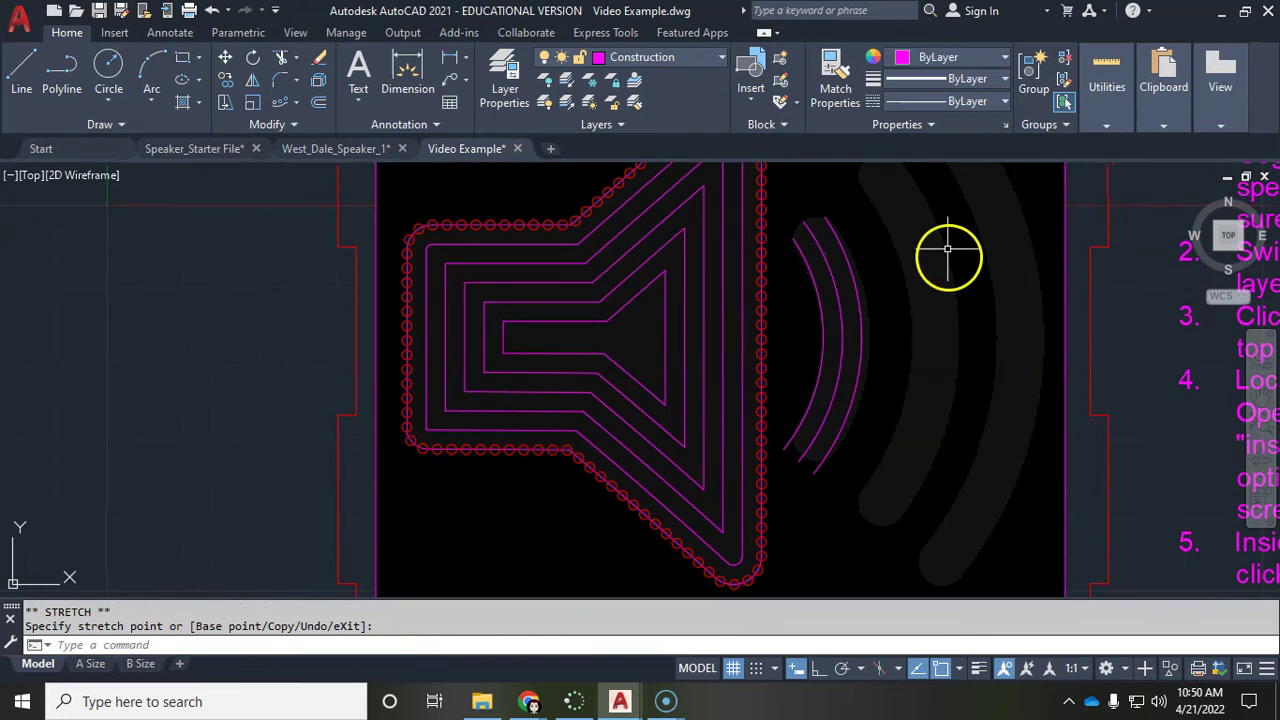
{"action": "key", "text": "Escape"}
Step: Compare the arrayed speaker with the path array example and the traced outline on the original top piece
{"action": "scroll", "coordinate": [938, 338], "scroll_direction": "down", "scroll_amount": 2}
{"action": "mouse_move", "coordinate": [1072, 345]}
{"action": "middle_mouse_down"}
{"action": "mouse_move", "coordinate": [571, 277]}
{"action": "mouse_move", "coordinate": [542, 285]}
{"action": "middle_mouse_up"}
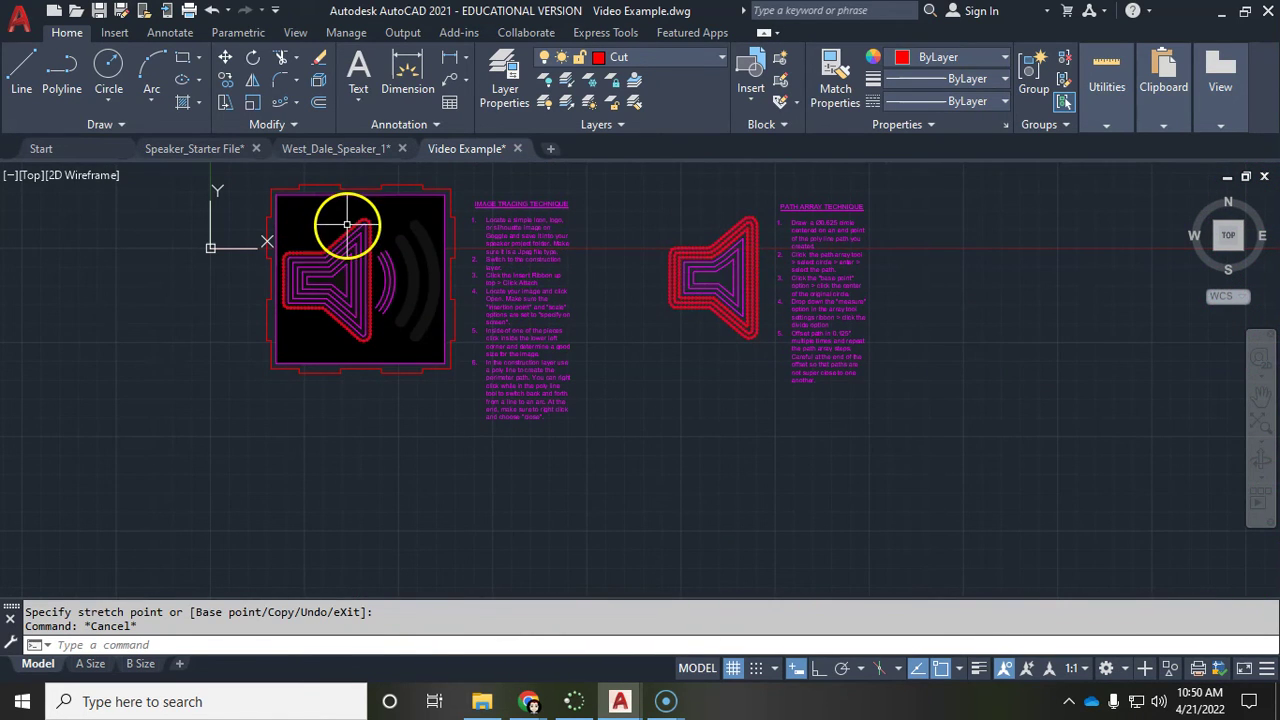
{"action": "scroll", "coordinate": [350, 224], "scroll_direction": "up", "scroll_amount": 5}
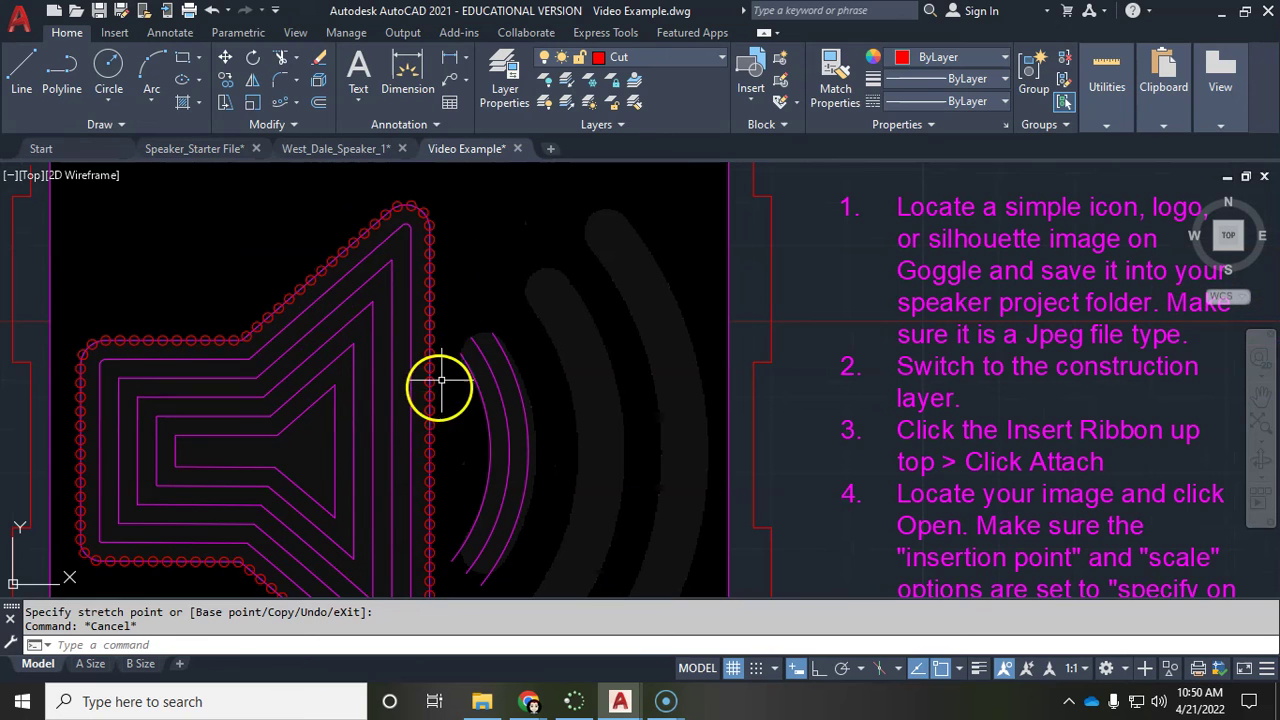
{"action": "scroll", "coordinate": [453, 371], "scroll_direction": "down", "scroll_amount": 8}
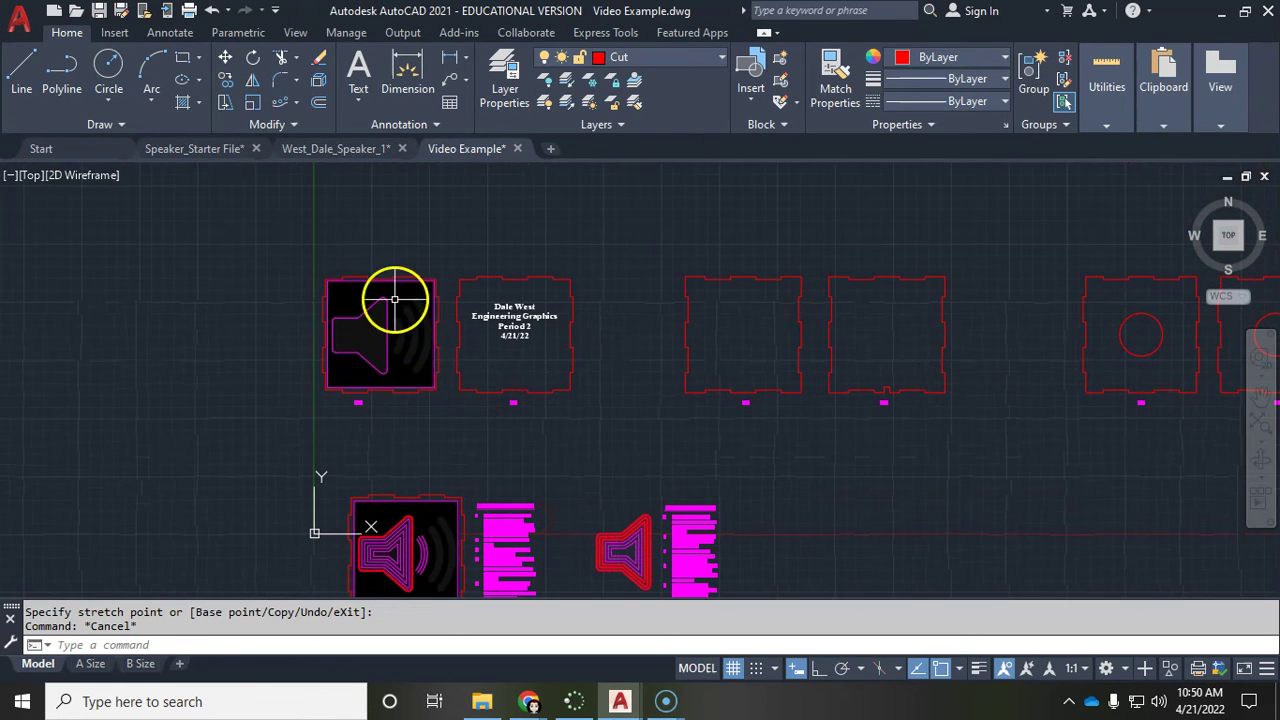
{"action": "scroll", "coordinate": [375, 405], "scroll_direction": "up", "scroll_amount": 6}
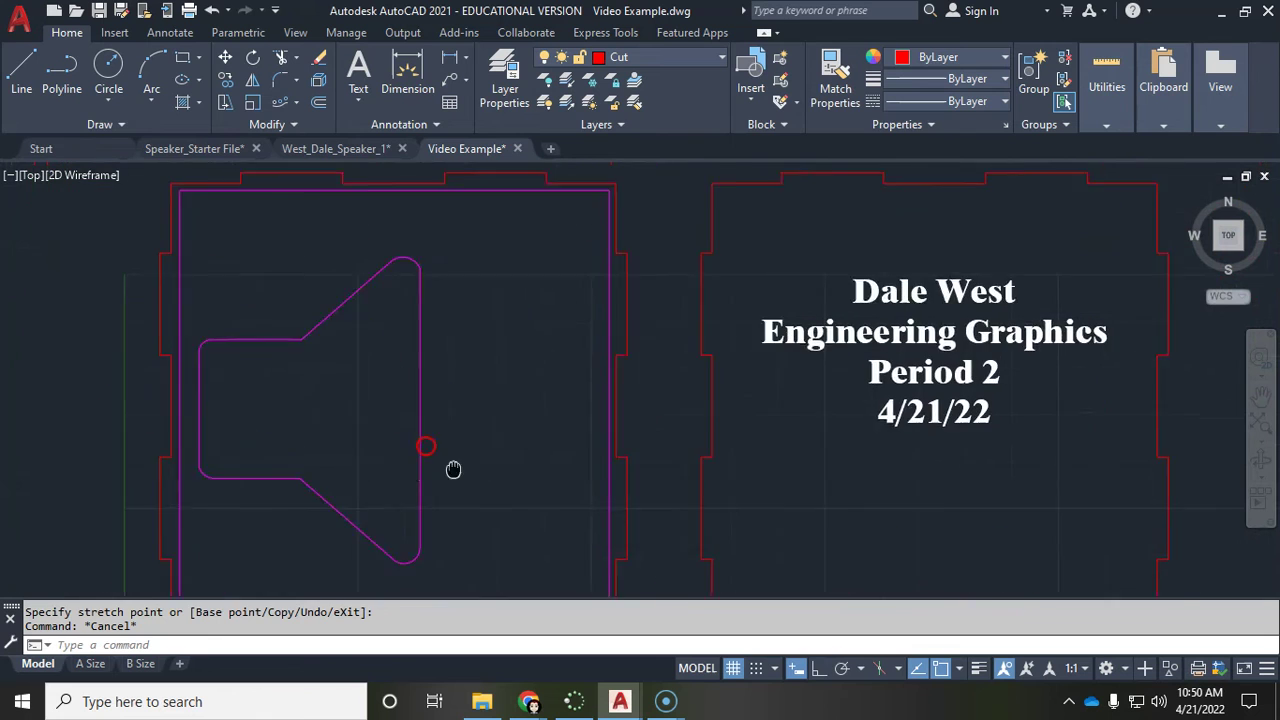
{"action": "middle_click_drag", "start_coordinate": [537, 437], "coordinate": [568, 322]}
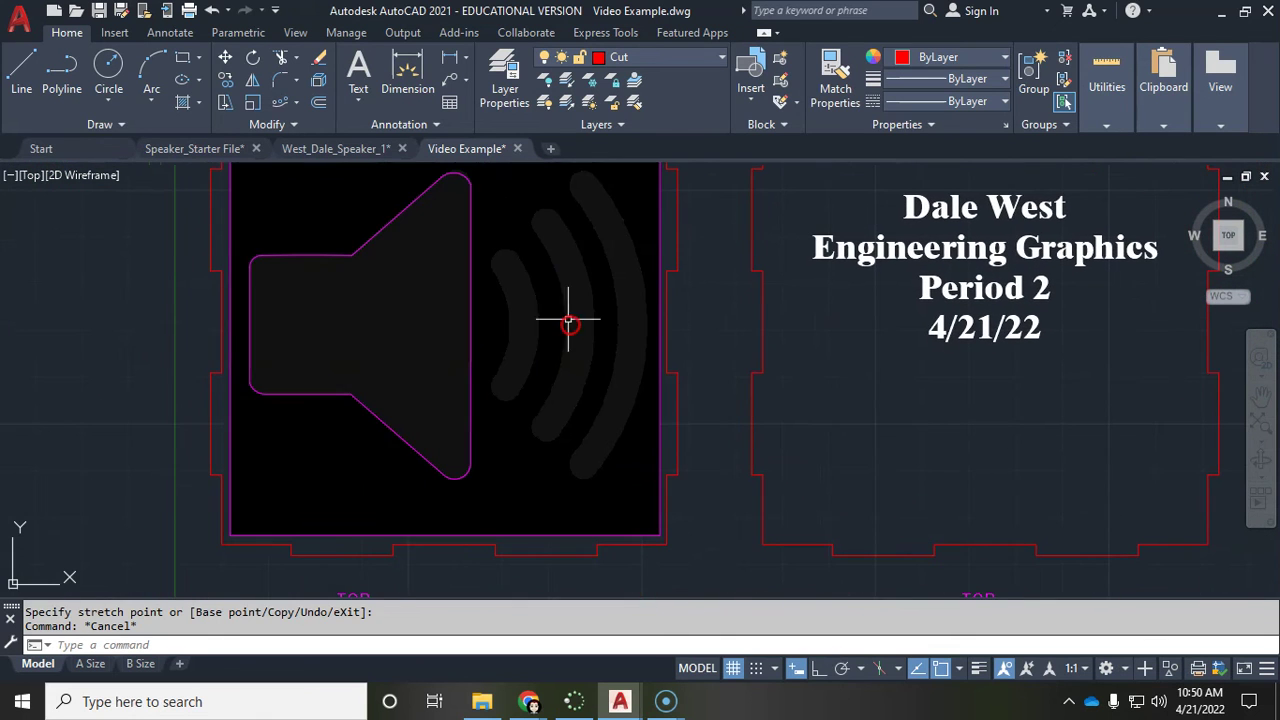
{"action": "scroll", "coordinate": [512, 517], "scroll_direction": "down", "scroll_amount": 3}
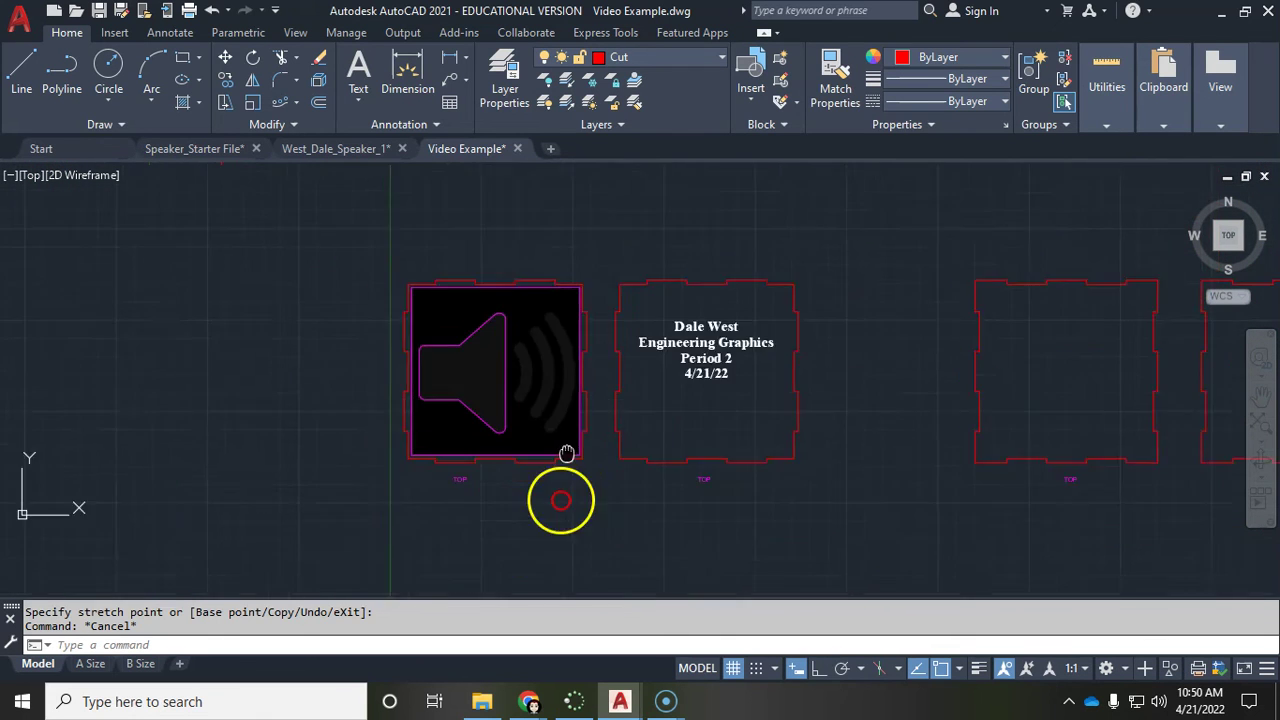
{"action": "middle_click_drag", "start_coordinate": [566, 500], "coordinate": [609, 371]}
{"action": "scroll", "coordinate": [571, 463], "scroll_direction": "up", "scroll_amount": 6}
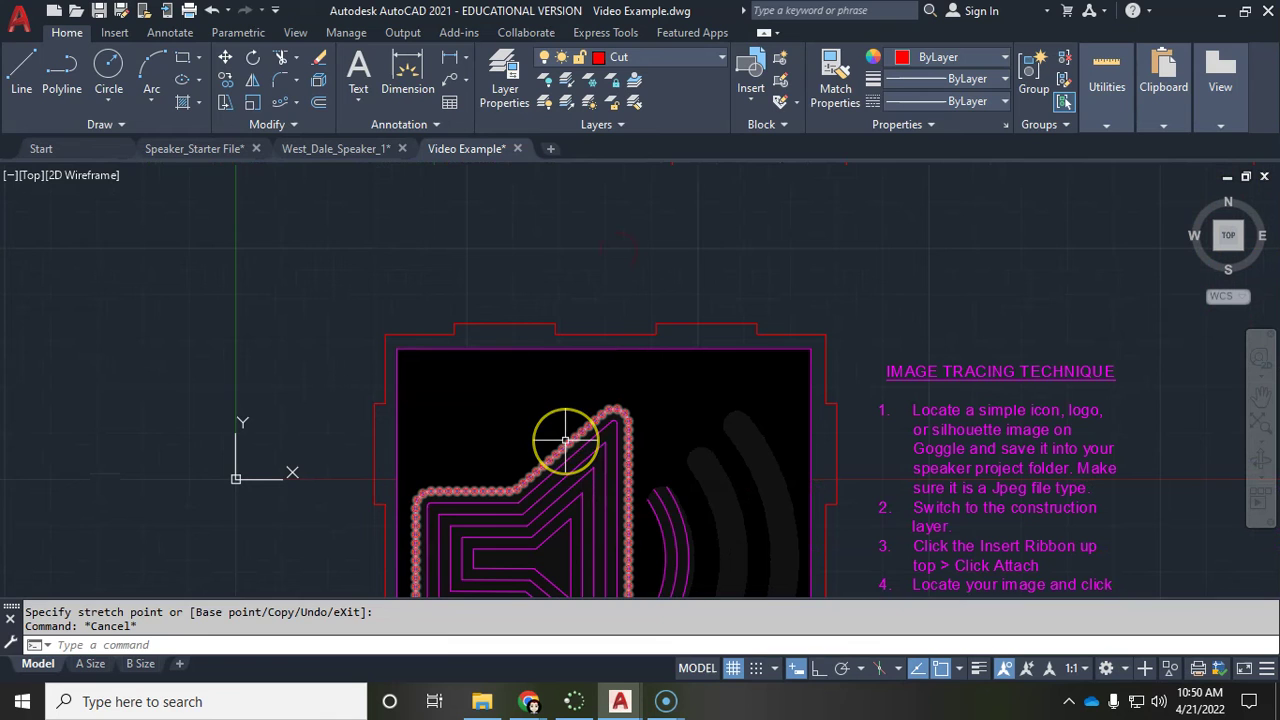
Step: Make Engrave the current layer
{"action": "mouse_move", "coordinate": [634, 237]}
{"action": "middle_mouse_down"}
{"action": "mouse_move", "coordinate": [635, 288]}
{"action": "mouse_move", "coordinate": [557, 654]}
{"action": "middle_mouse_up"}
{"action": "middle_click_drag", "start_coordinate": [529, 421], "coordinate": [536, 543]}
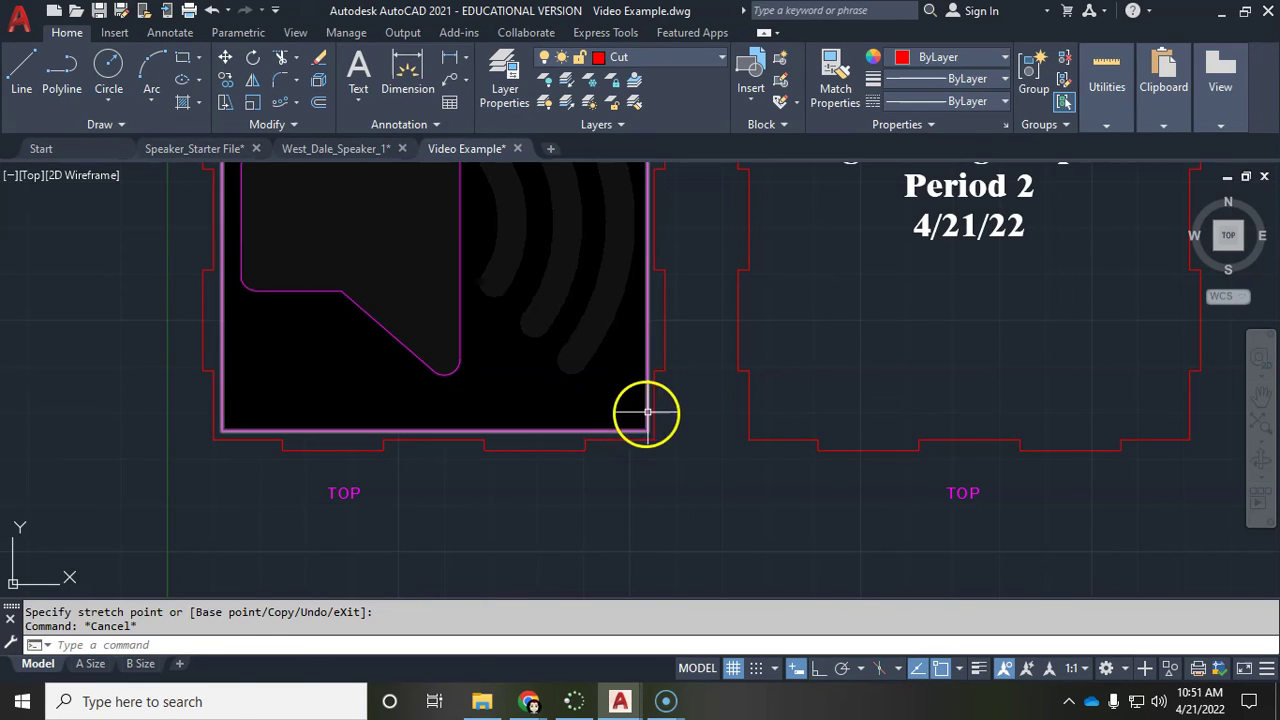
{"action": "left_click", "coordinate": [658, 60]}
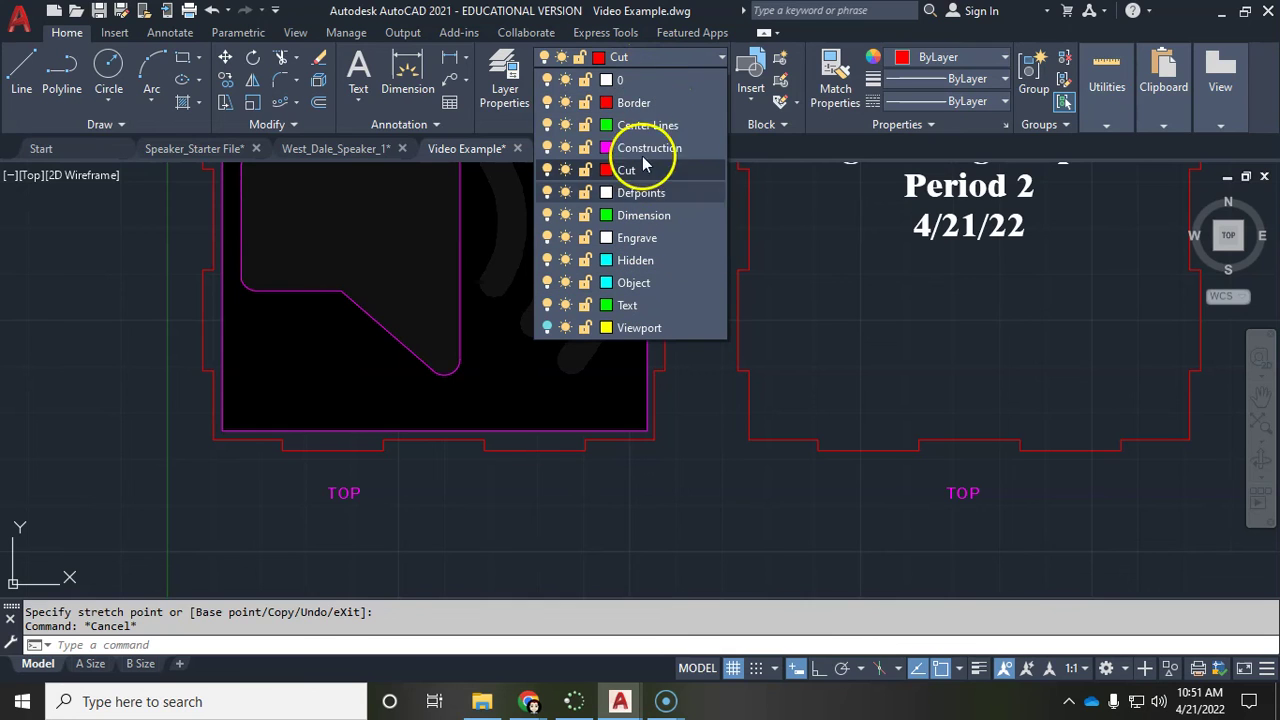
{"action": "left_click", "coordinate": [643, 237]}
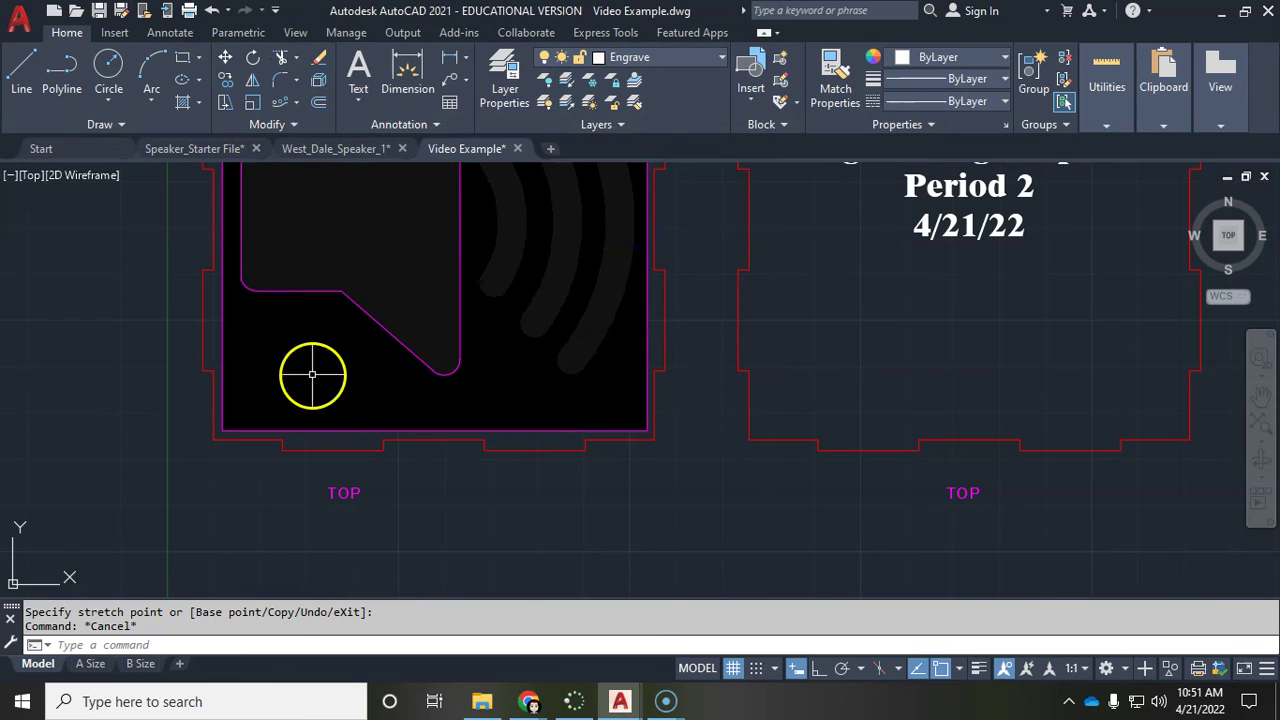
Step: Look over the undecorated box pieces beside the engraved text piece, including the two with speaker holes
{"action": "scroll", "coordinate": [625, 341], "scroll_direction": "down", "scroll_amount": 8}
{"action": "scroll", "coordinate": [605, 350], "scroll_direction": "up", "scroll_amount": 5}
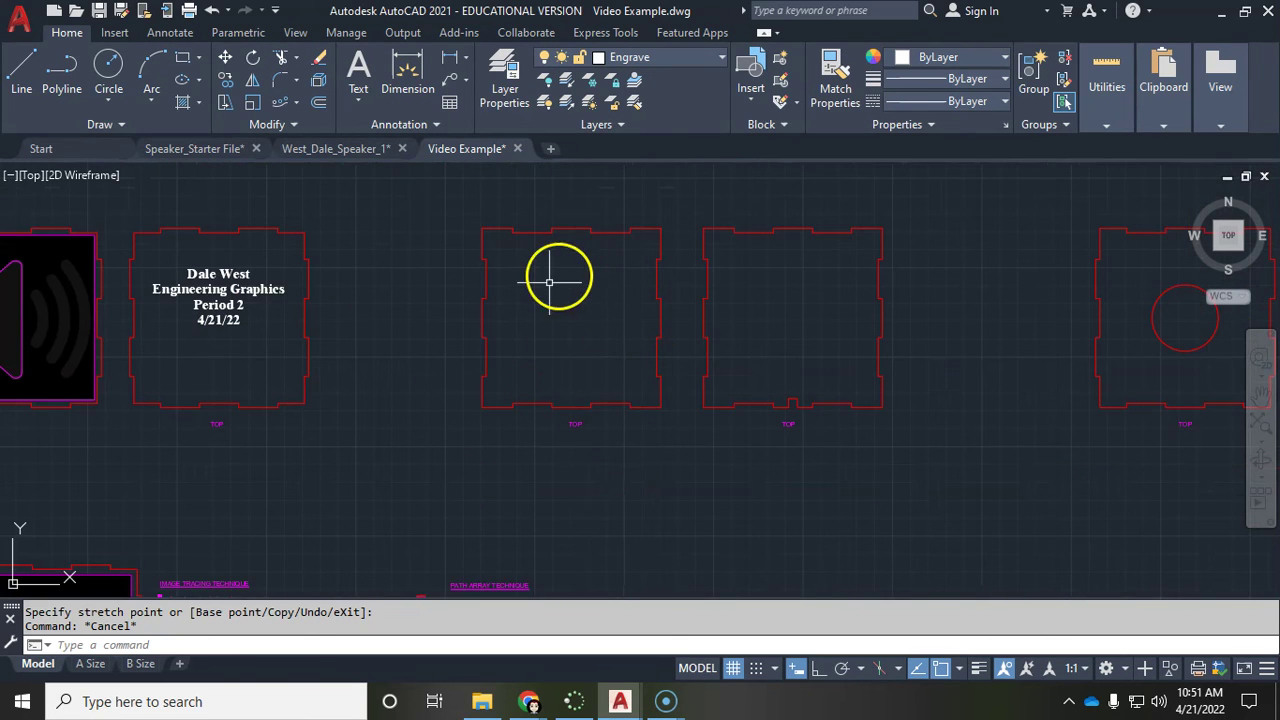
{"action": "middle_click_drag", "start_coordinate": [529, 385], "coordinate": [563, 373]}
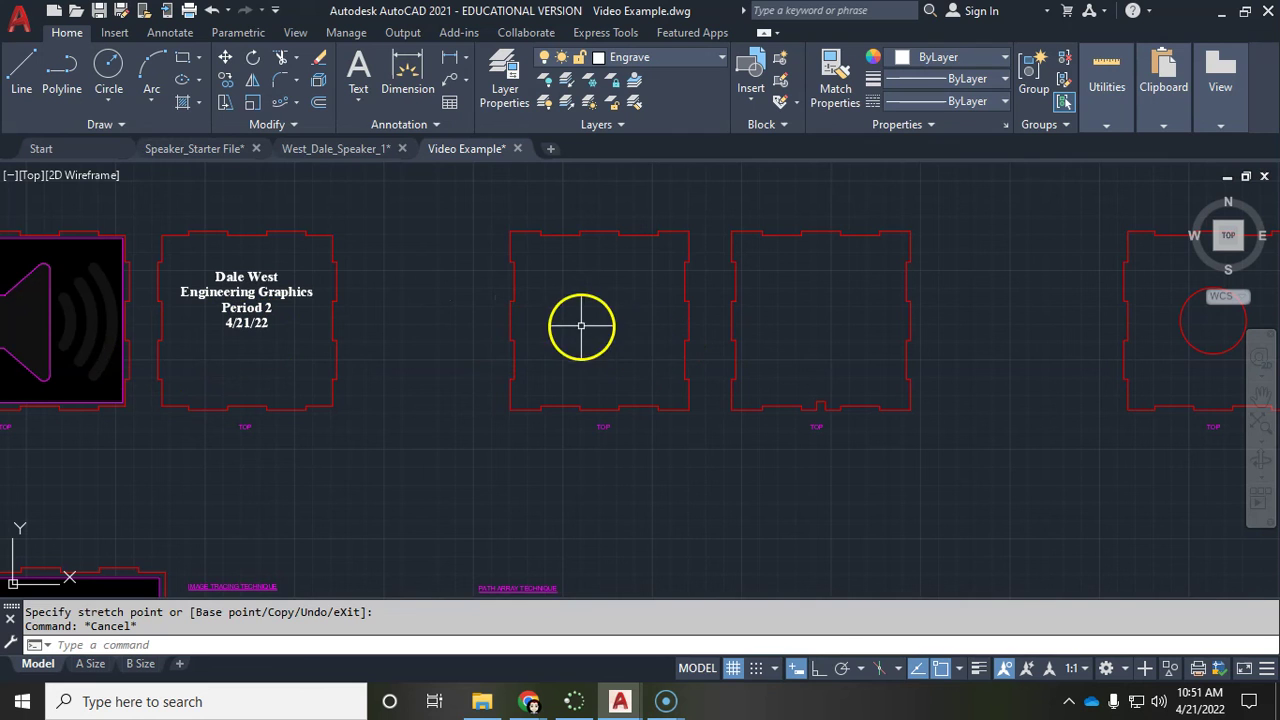
{"action": "scroll", "coordinate": [1040, 336], "scroll_direction": "up", "scroll_amount": 2}
{"action": "middle_click_drag", "start_coordinate": [1037, 337], "coordinate": [520, 354]}
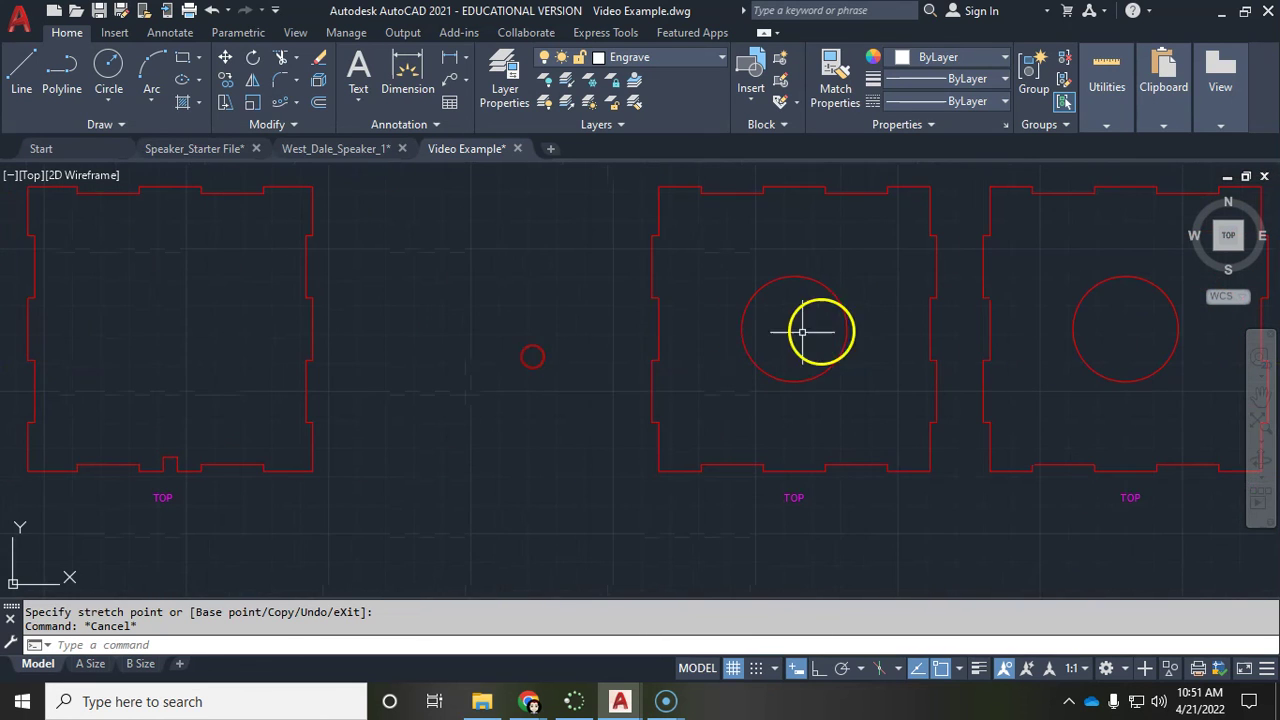
Step: Switch to the completed reference speaker drawing and examine the patterns and dimensions on all of its pieces
{"action": "left_click", "coordinate": [314, 148]}
{"action": "middle_click_drag", "start_coordinate": [766, 277], "coordinate": [527, 460]}
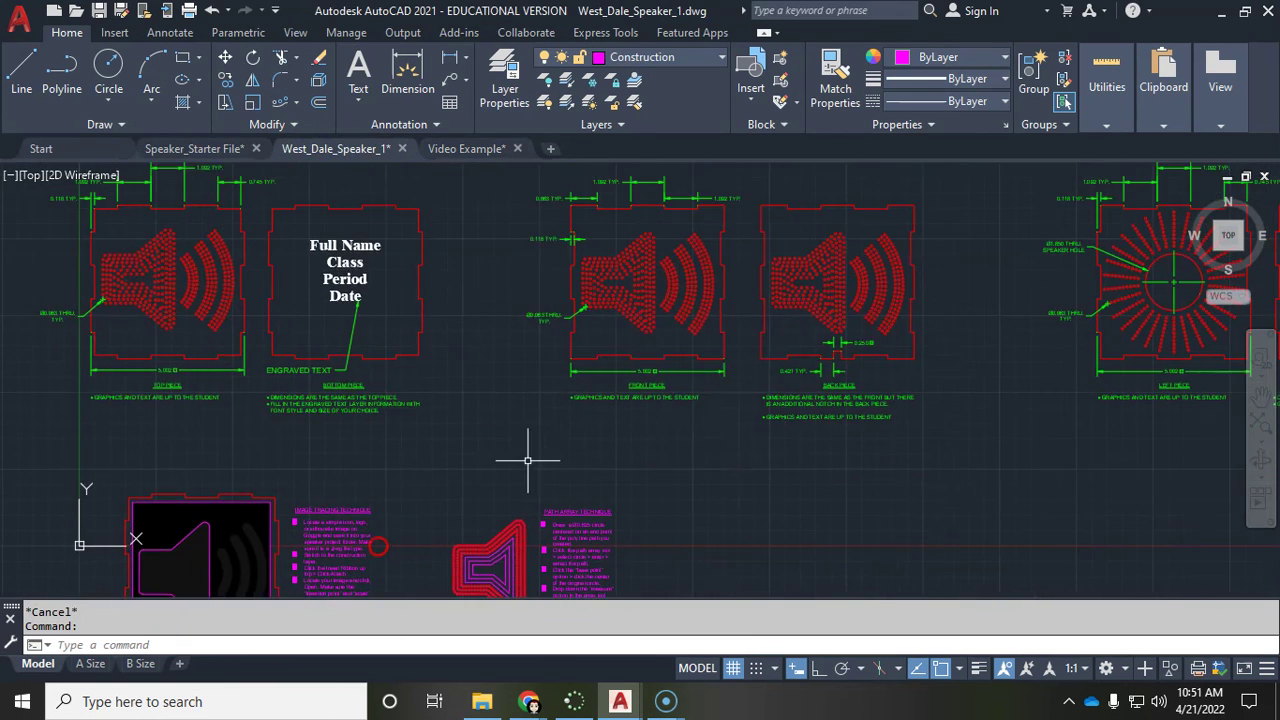
{"action": "middle_click_drag", "start_coordinate": [1163, 327], "coordinate": [720, 360]}
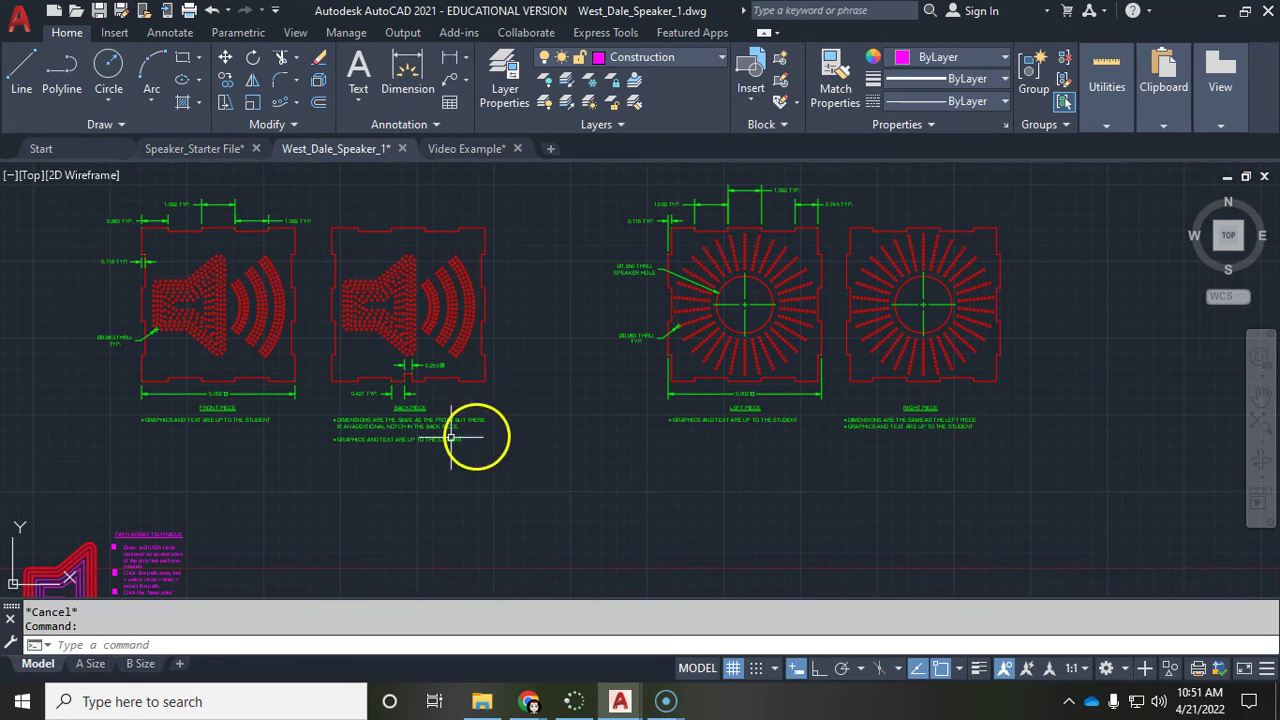
{"action": "scroll", "coordinate": [326, 371], "scroll_direction": "down", "scroll_amount": 4}
{"action": "middle_click_drag", "start_coordinate": [377, 389], "coordinate": [588, 347]}
{"action": "middle_click", "coordinate": [588, 347]}
{"action": "middle_click", "coordinate": [588, 347]}
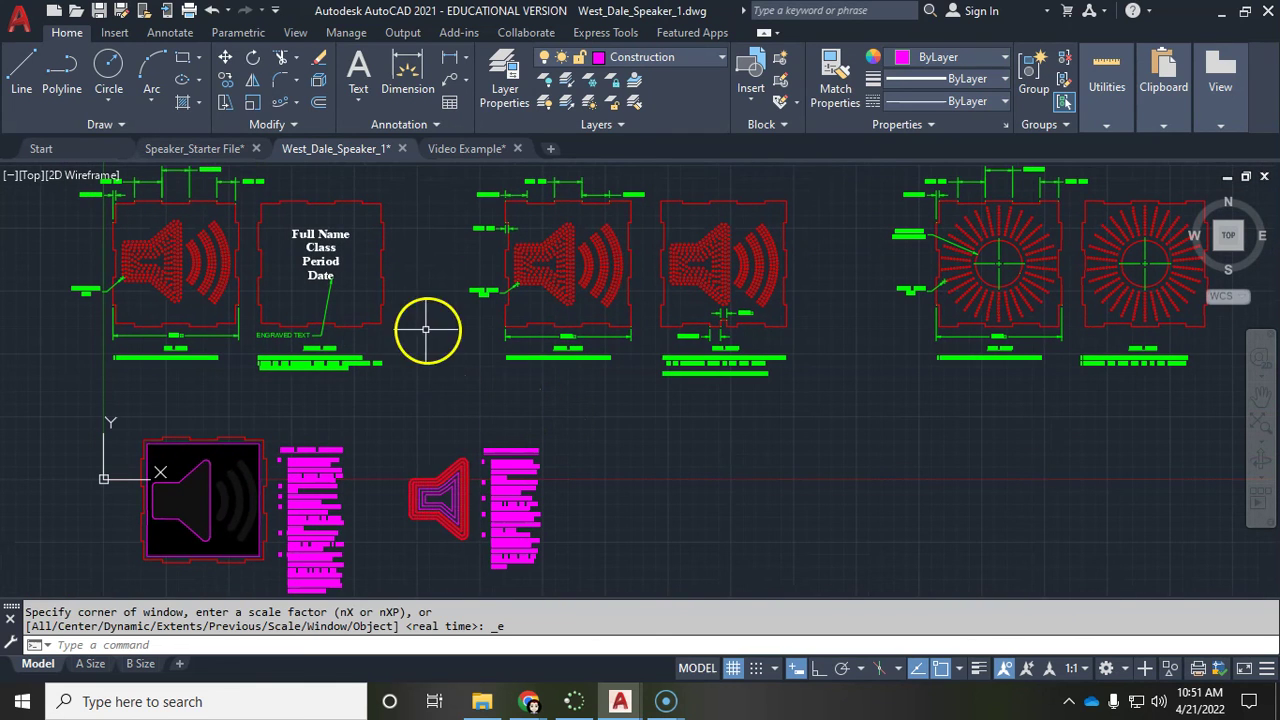